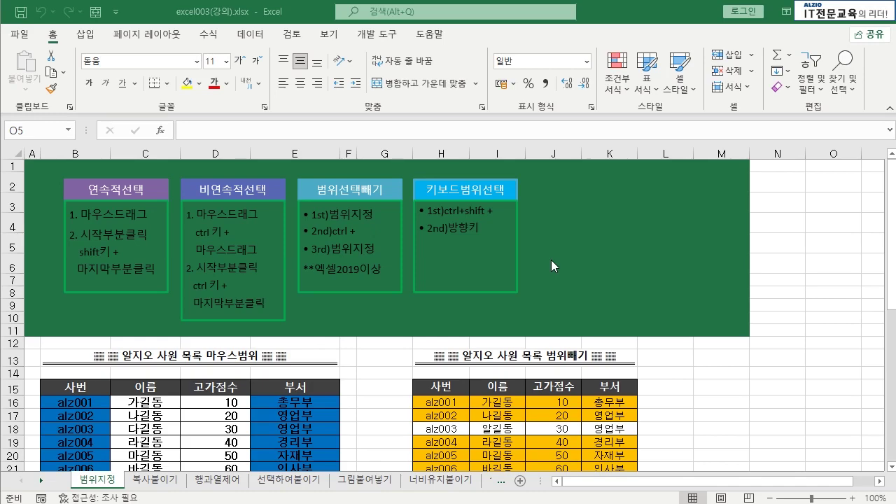
{"action": "scroll", "coordinate": [285, 383], "scroll_direction": "down", "scroll_amount": 2}
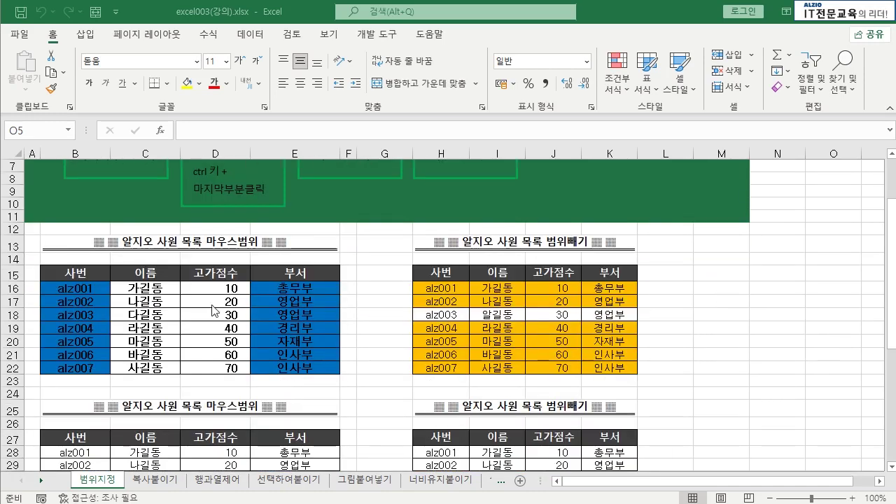
{"action": "scroll", "coordinate": [252, 324], "scroll_direction": "down", "scroll_amount": 1}
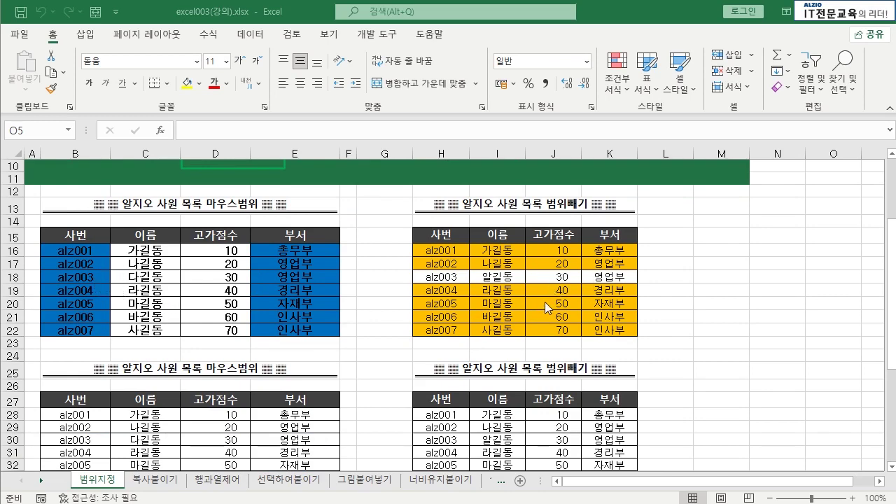
{"action": "scroll", "coordinate": [593, 288], "scroll_direction": "up", "scroll_amount": 3}
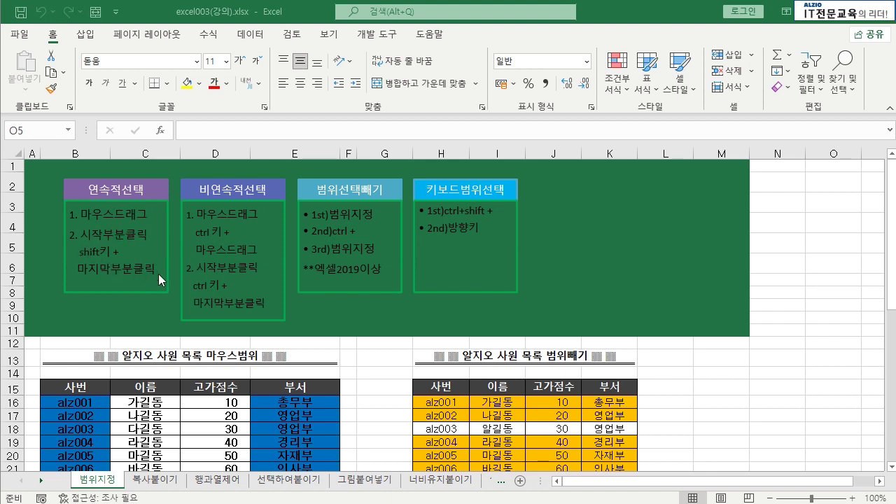
Select one continuous block of empty cells from P2 to about U13, beyond the green banner.
{"action": "left_click", "coordinate": [879, 482]}
{"action": "left_click", "coordinate": [879, 482]}
{"action": "scroll", "coordinate": [879, 481], "scroll_direction": "right", "scroll_amount": 9}
{"action": "left_click", "coordinate": [535, 280]}
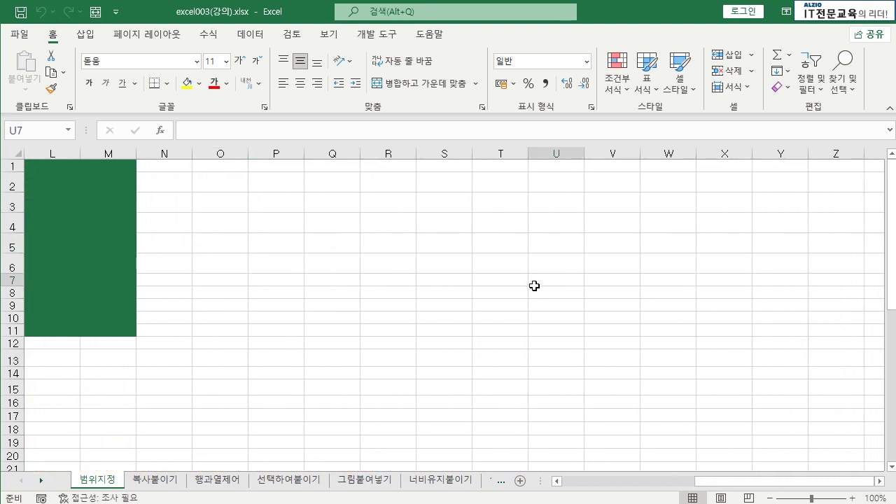
{"action": "left_click_drag", "start_coordinate": [269, 188], "coordinate": [579, 367]}
Select the contiguous range P2:U13 by designating its first and last corner cells, repeat the selection once, and deselect it.
{"action": "left_click", "coordinate": [274, 179]}
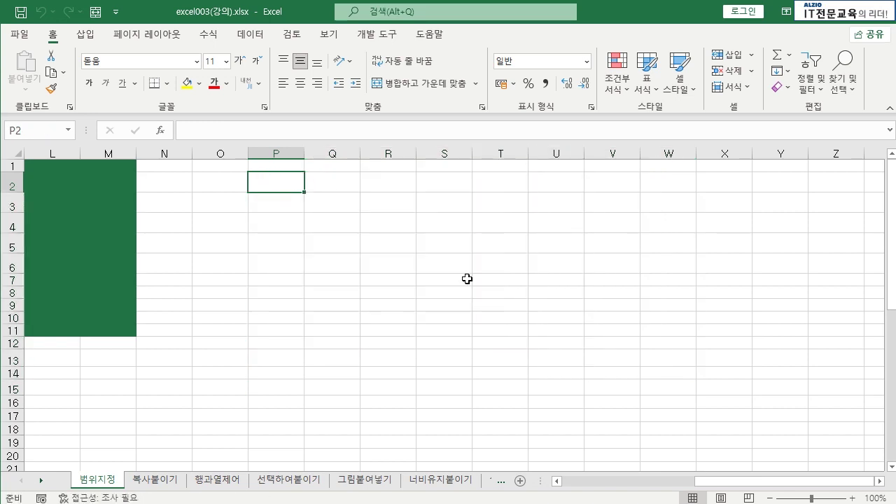
{"action": "left_click", "coordinate": [565, 357], "text": "shift"}
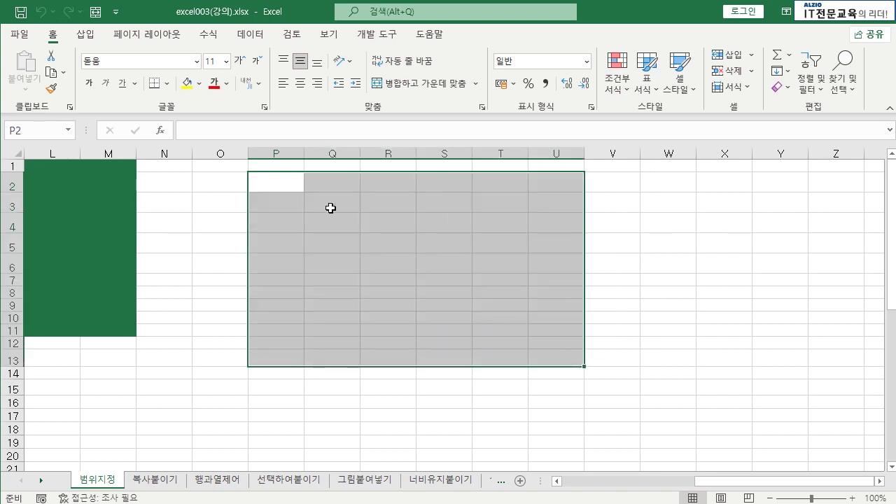
{"action": "left_click", "coordinate": [276, 183]}
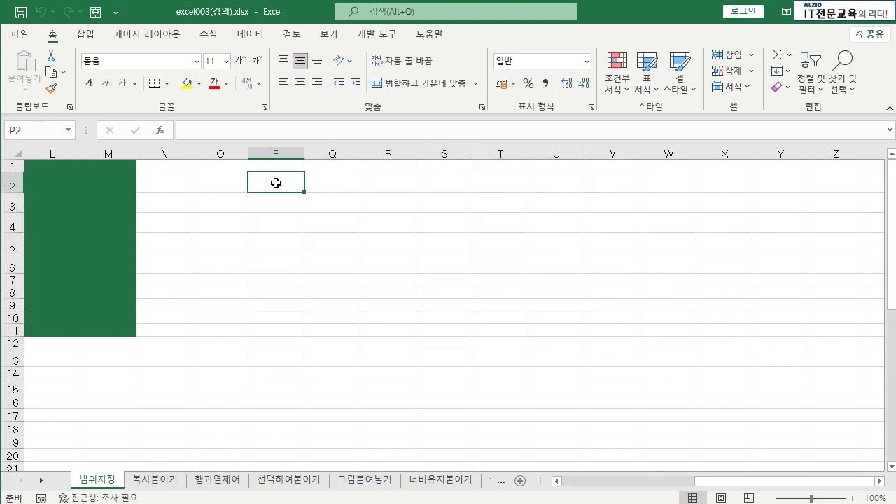
{"action": "left_click", "coordinate": [564, 362], "text": "shift"}
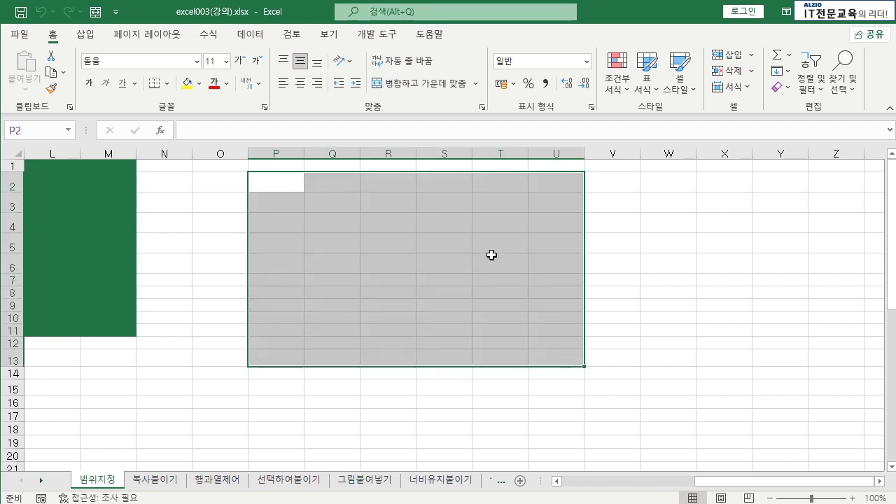
{"action": "left_click", "coordinate": [452, 261]}
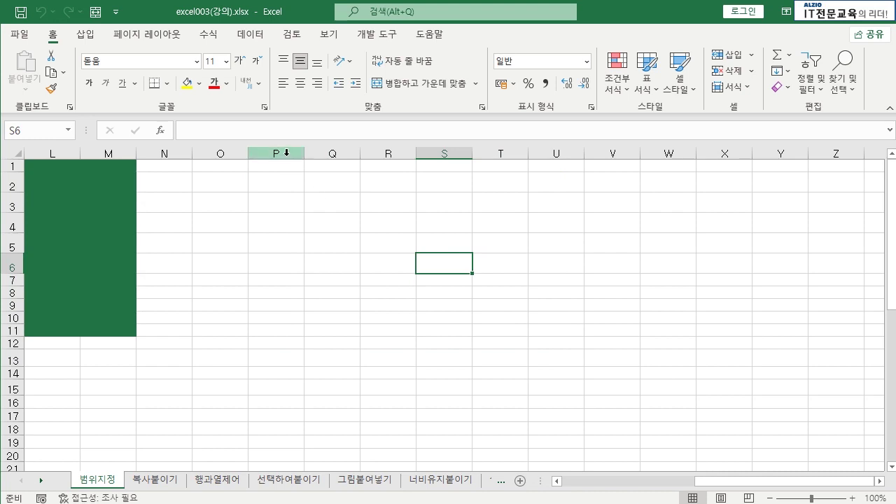
Select a block of adjacent whole columns from P to W, then the adjacent whole rows 3 to 16, and clear the selection.
{"action": "left_click_drag", "start_coordinate": [277, 151], "coordinate": [652, 149]}
{"action": "left_click", "coordinate": [556, 222]}
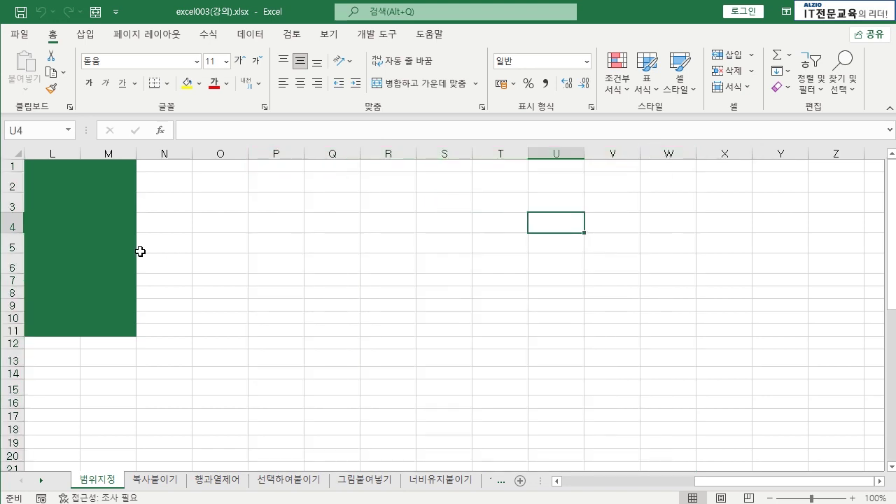
{"action": "left_click_drag", "start_coordinate": [11, 205], "coordinate": [9, 402]}
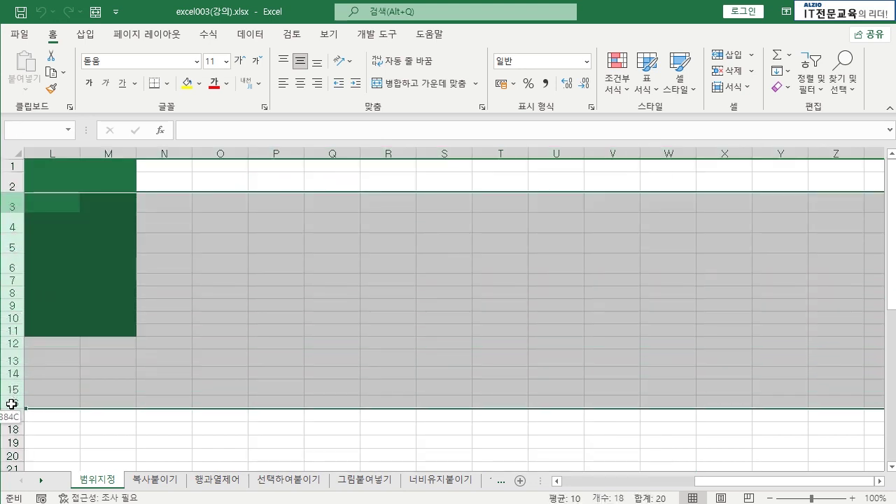
{"action": "left_click", "coordinate": [303, 285]}
Select adjacent whole columns O to R, then a block of whole rows from 3 to about 16, and deselect.
{"action": "left_click_drag", "start_coordinate": [208, 152], "coordinate": [388, 153]}
{"action": "left_click_drag", "start_coordinate": [8, 202], "coordinate": [8, 397]}
{"action": "left_click", "coordinate": [347, 326]}
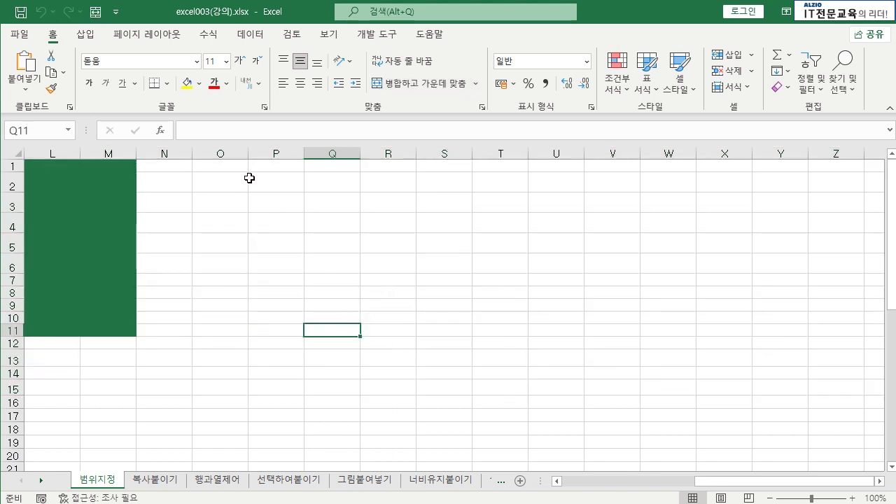
Select whole columns O to U by their first and last columns, then whole rows 2 to 10, clearing each selection.
{"action": "left_click", "coordinate": [230, 151]}
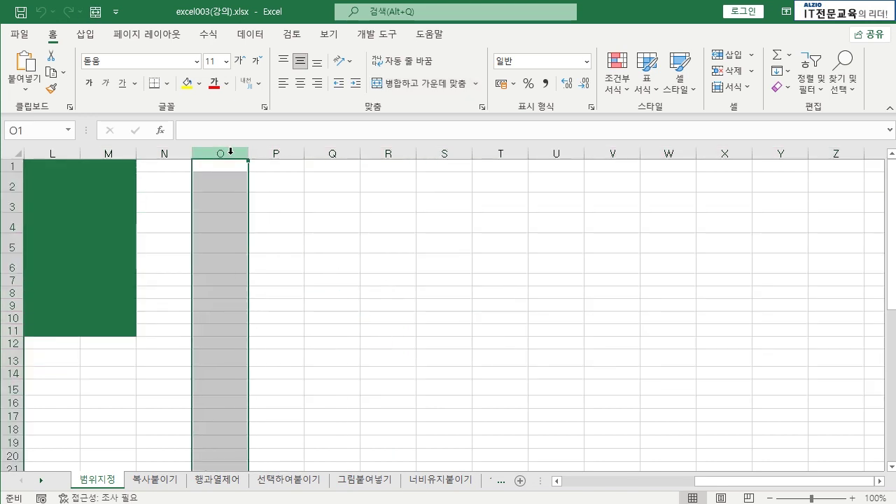
{"action": "left_click", "coordinate": [563, 151], "text": "shift"}
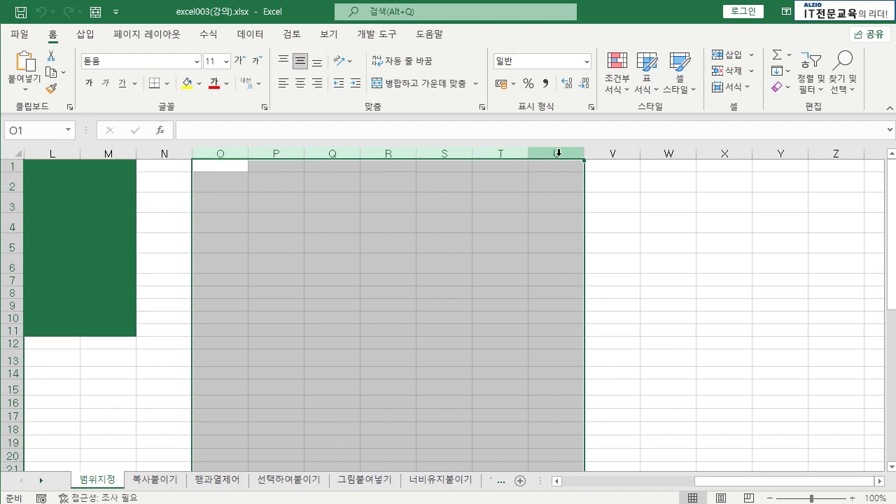
{"action": "left_click", "coordinate": [371, 343]}
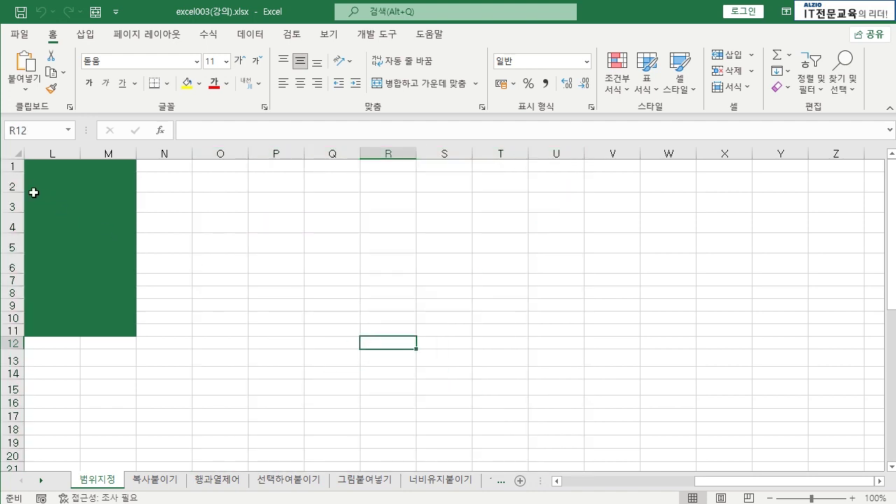
{"action": "left_click", "coordinate": [14, 184]}
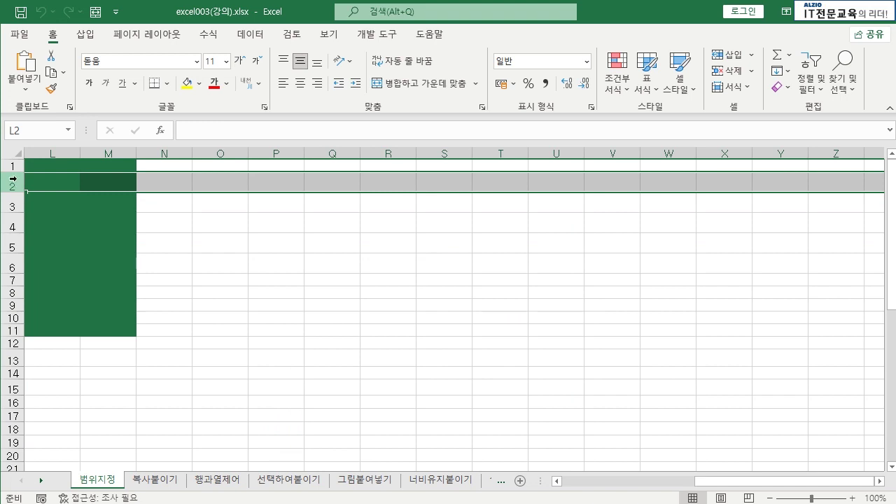
{"action": "left_click_drag", "start_coordinate": [13, 178], "coordinate": [12, 319]}
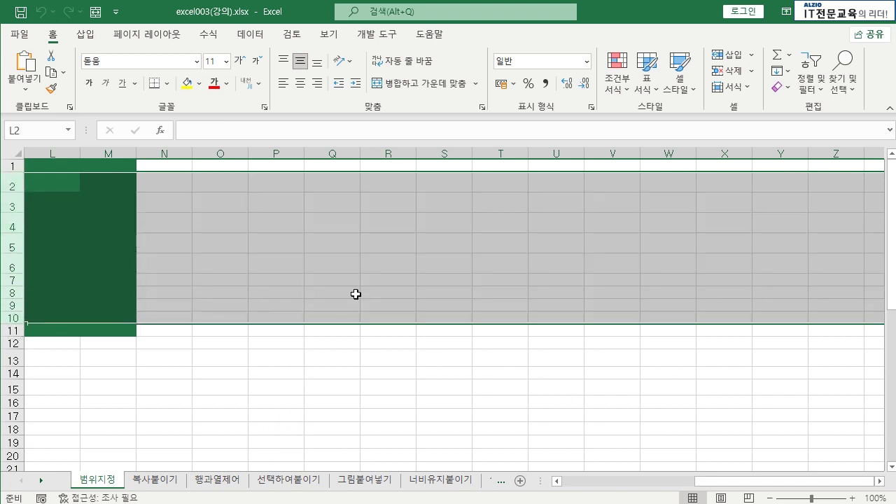
{"action": "left_click", "coordinate": [389, 283]}
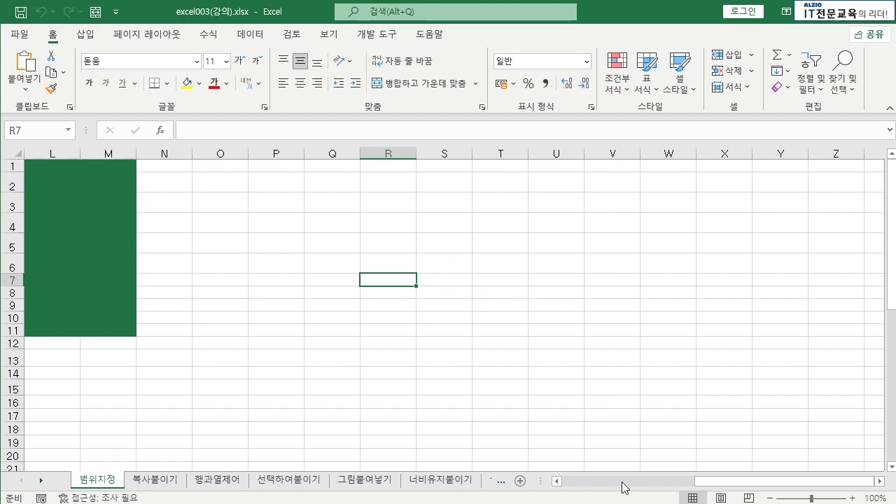
Select the separate ranges P2:Q3, S4:T5, P8:Q10 and V2:W3 together as one non-contiguous selection in the empty area.
{"action": "left_click", "coordinate": [622, 482]}
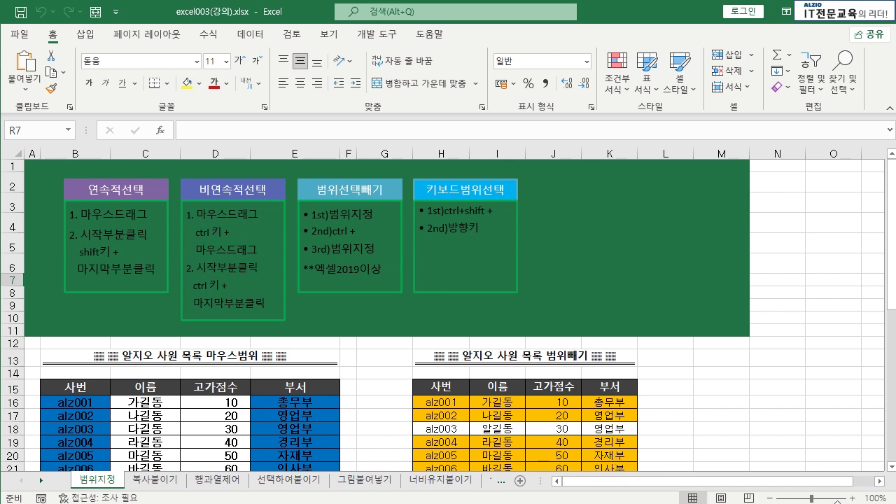
{"action": "left_click_drag", "start_coordinate": [882, 486], "coordinate": [882, 487]}
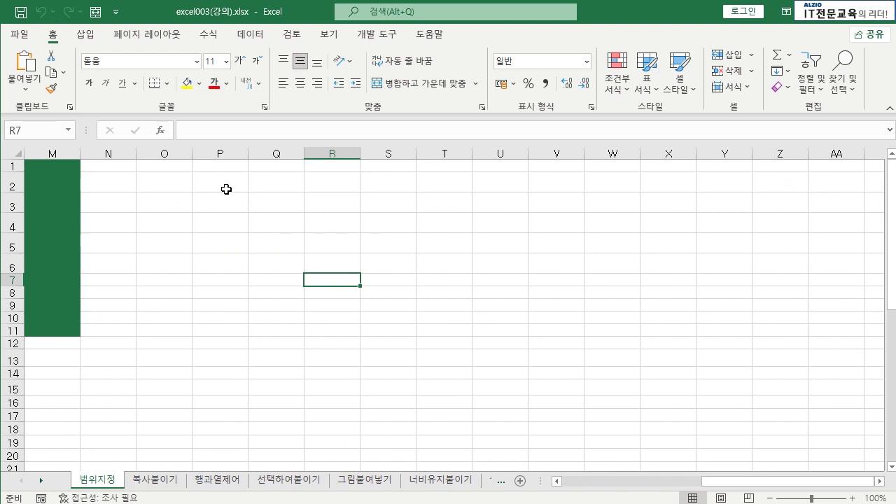
{"action": "left_click_drag", "start_coordinate": [226, 189], "coordinate": [259, 201]}
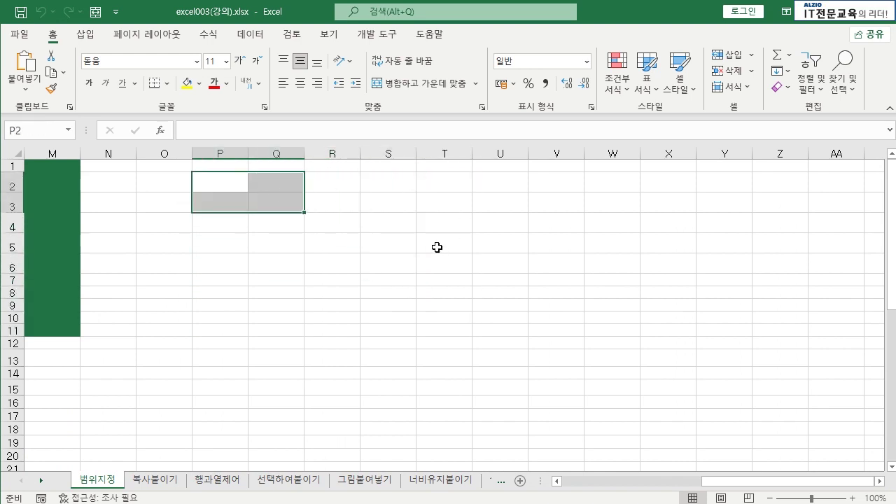
{"action": "left_click_drag", "start_coordinate": [392, 221], "coordinate": [450, 246]}
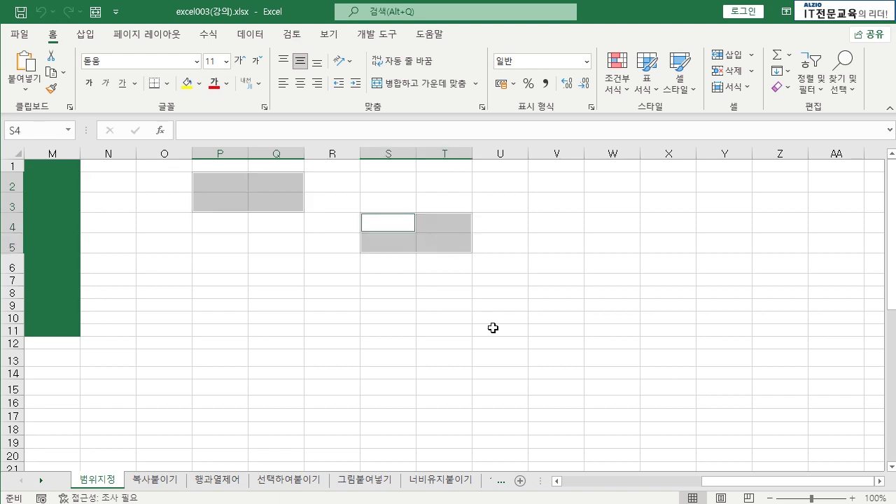
{"action": "left_click_drag", "start_coordinate": [223, 293], "coordinate": [275, 319]}
{"action": "left_click_drag", "start_coordinate": [564, 186], "coordinate": [616, 210]}
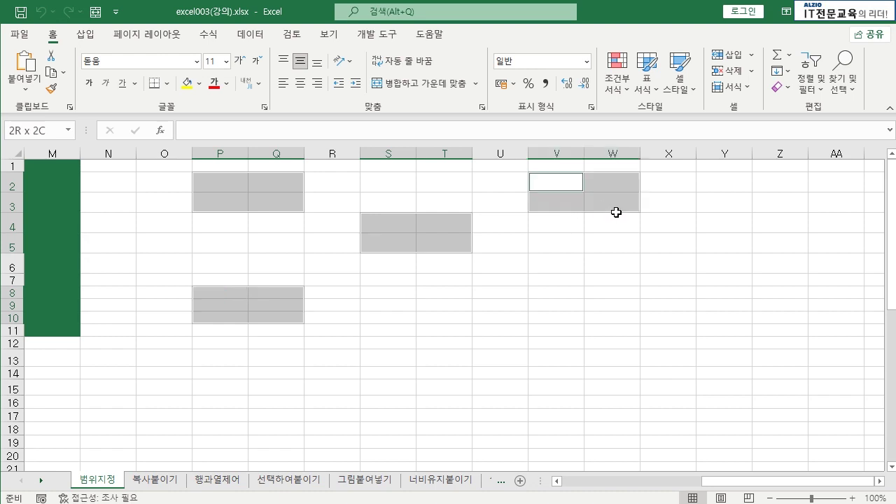
Add V7:X11, Y5:Z6, S12:T14 and P15:Q18 to the non-contiguous selection, then clear the whole selection.
{"action": "left_click_drag", "start_coordinate": [556, 280], "coordinate": [675, 329]}
{"action": "left_click", "coordinate": [745, 246], "text": "ctrl"}
{"action": "left_click_drag", "start_coordinate": [745, 246], "coordinate": [776, 264]}
{"action": "left_click_drag", "start_coordinate": [398, 344], "coordinate": [441, 375]}
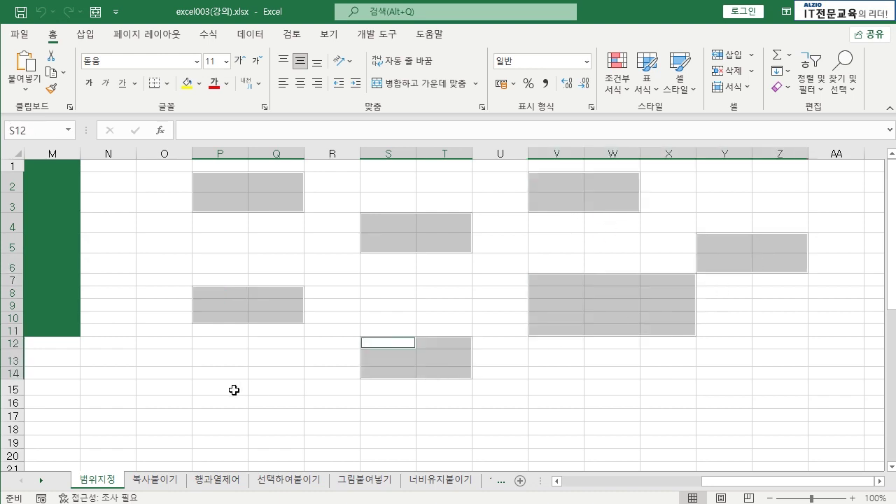
{"action": "left_click_drag", "start_coordinate": [234, 390], "coordinate": [280, 427]}
{"action": "left_click", "coordinate": [351, 329]}
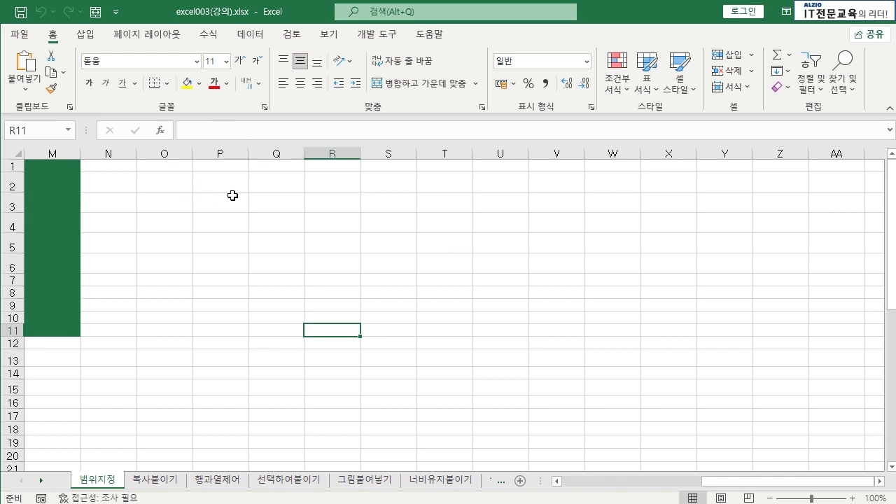
Select the non-adjacent whole columns P, R, T and V together, then deselect them.
{"action": "left_click", "coordinate": [230, 154], "text": "ctrl"}
{"action": "left_click", "coordinate": [342, 154], "text": "ctrl"}
{"action": "left_click", "coordinate": [453, 153], "text": "ctrl"}
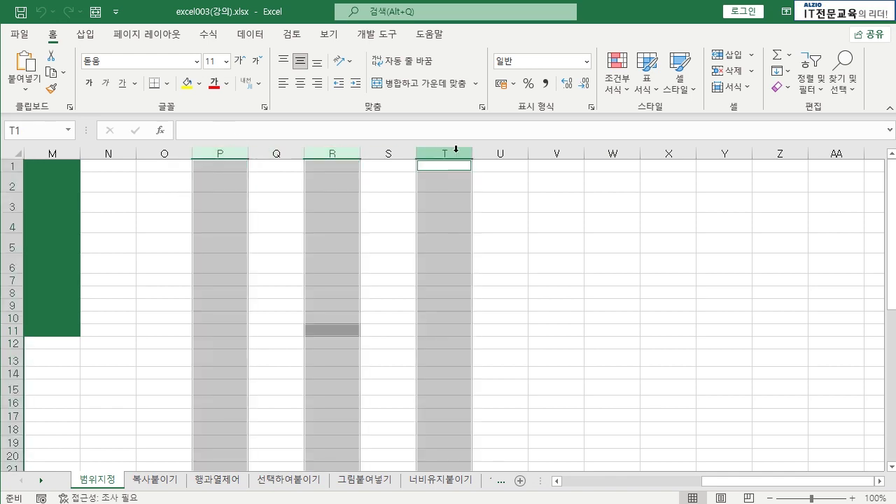
{"action": "left_click", "coordinate": [562, 154], "text": "ctrl"}
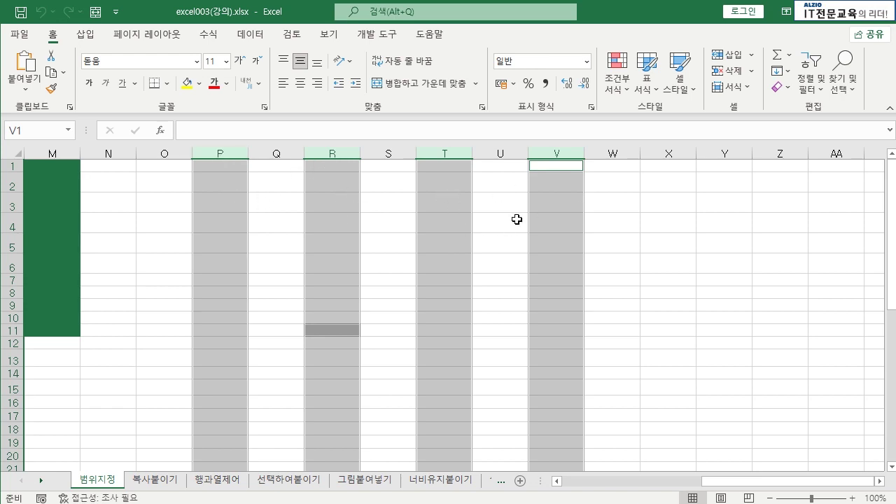
{"action": "left_click", "coordinate": [503, 221]}
Select the non-adjacent whole rows 3, 7, 13 and 18 together, then deselect them.
{"action": "left_click", "coordinate": [31, 210], "text": "shift"}
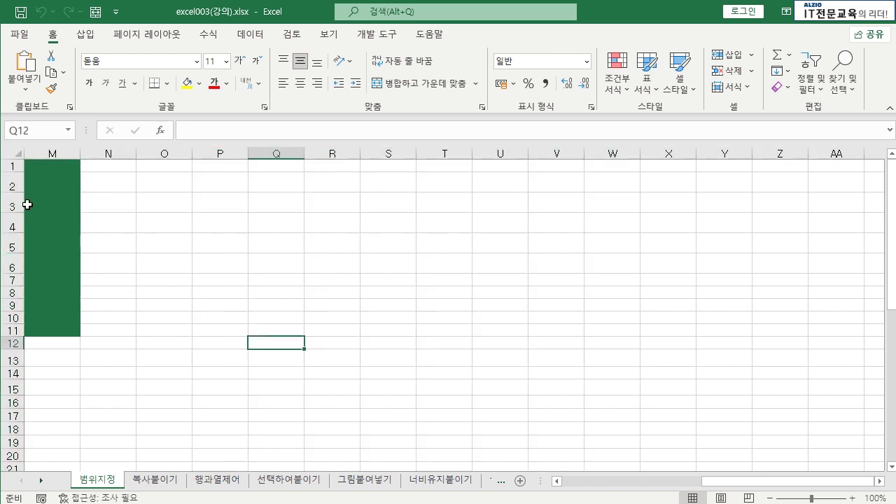
{"action": "left_click", "coordinate": [12, 204]}
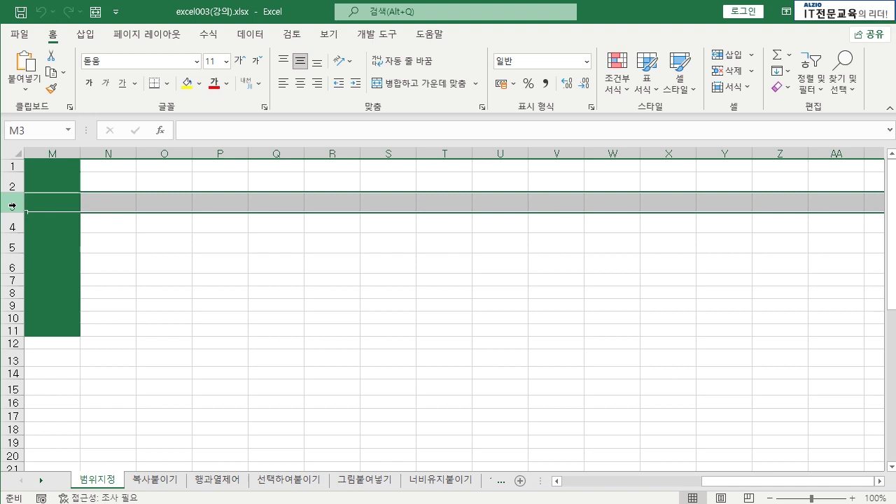
{"action": "left_click", "coordinate": [12, 280], "text": "ctrl"}
{"action": "left_click", "coordinate": [12, 359], "text": "ctrl"}
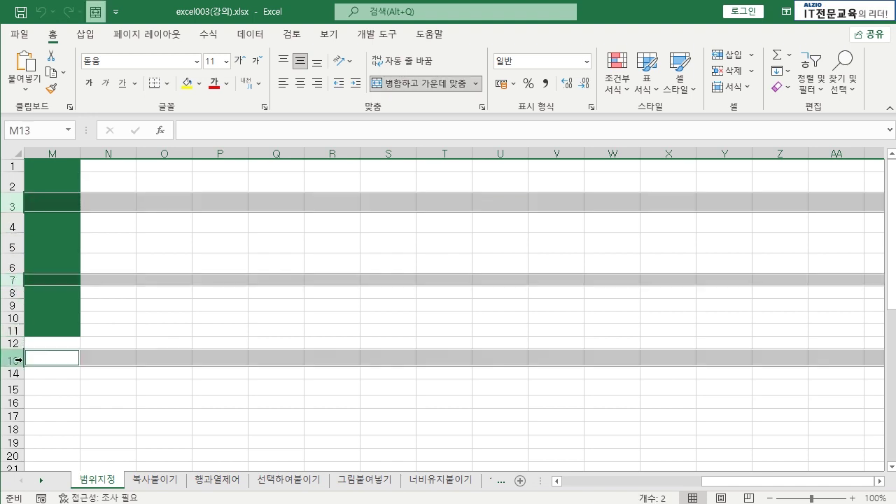
{"action": "left_click", "coordinate": [12, 427], "text": "ctrl"}
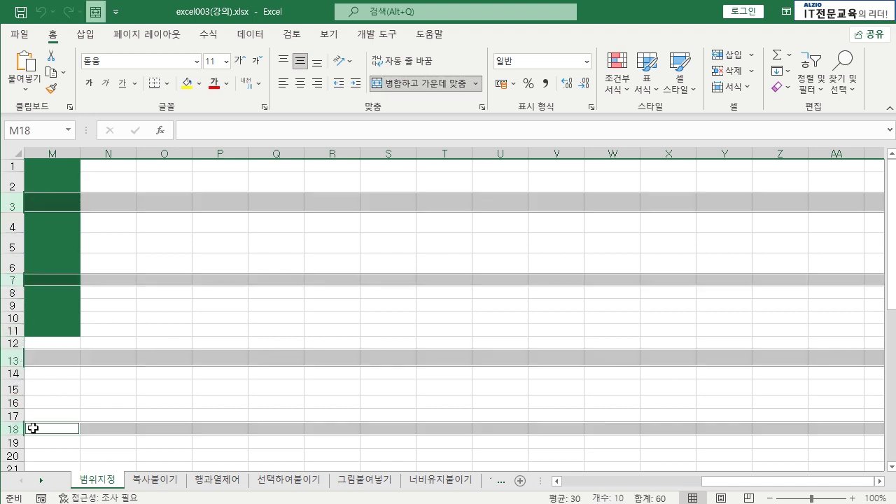
{"action": "left_click", "coordinate": [475, 292]}
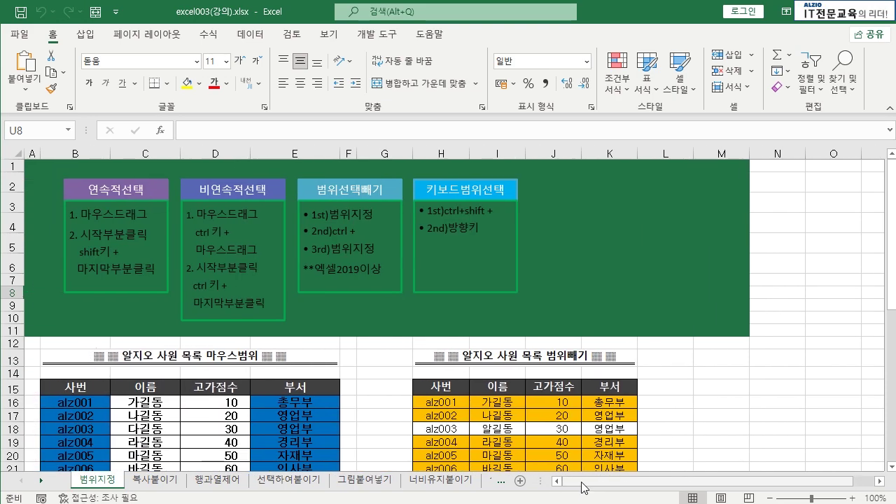
Review the range-selection notes and compare the finished employee list tables with the unformatted practice tables below them.
{"action": "left_click", "coordinate": [592, 481]}
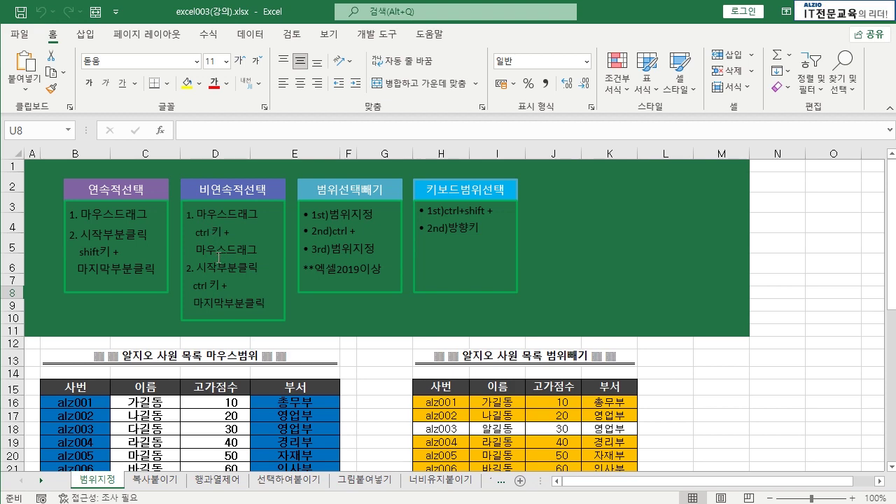
{"action": "scroll", "coordinate": [378, 259], "scroll_direction": "down", "scroll_amount": 3}
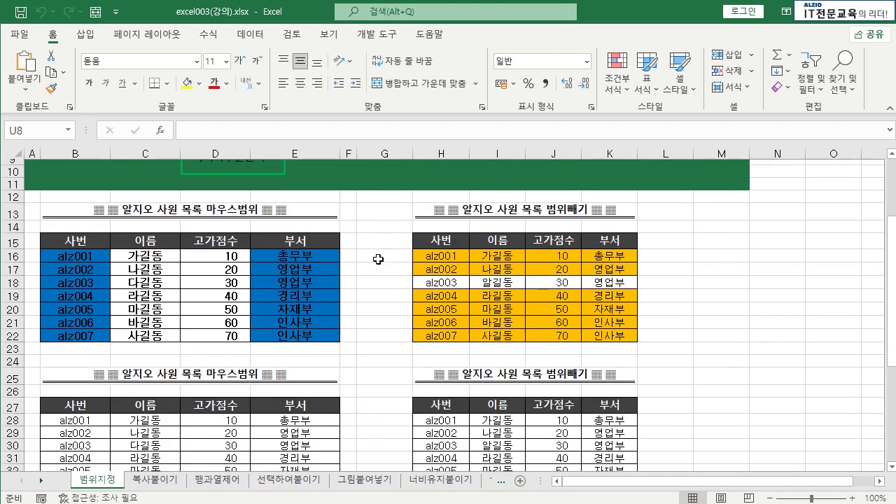
{"action": "scroll", "coordinate": [378, 259], "scroll_direction": "down", "scroll_amount": 2}
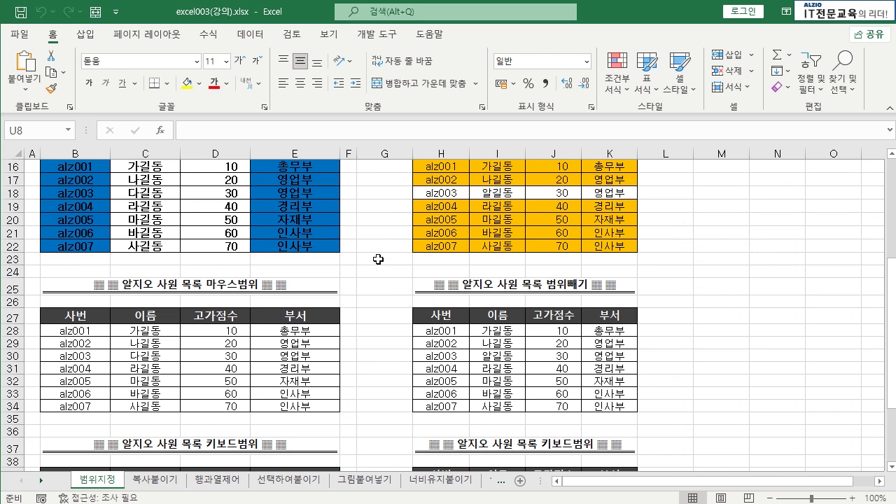
{"action": "scroll", "coordinate": [378, 259], "scroll_direction": "up", "scroll_amount": 3}
{"action": "scroll", "coordinate": [378, 259], "scroll_direction": "up", "scroll_amount": 2}
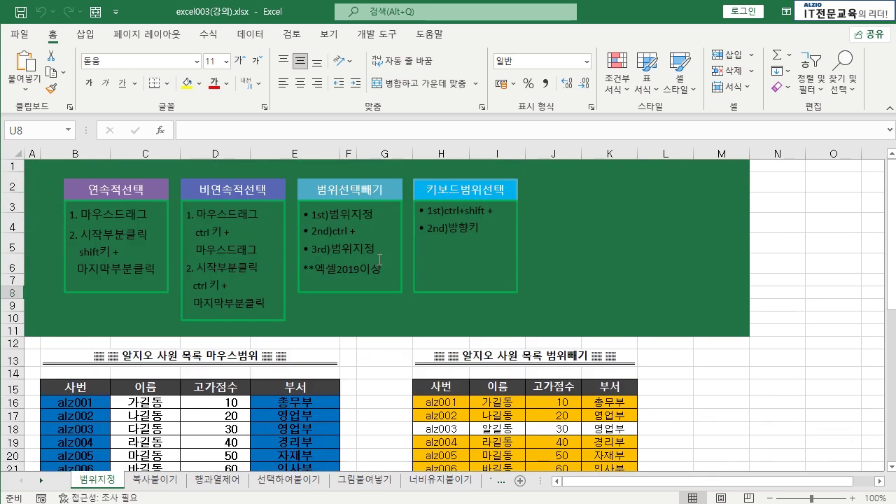
{"action": "scroll", "coordinate": [379, 259], "scroll_direction": "down", "scroll_amount": 3}
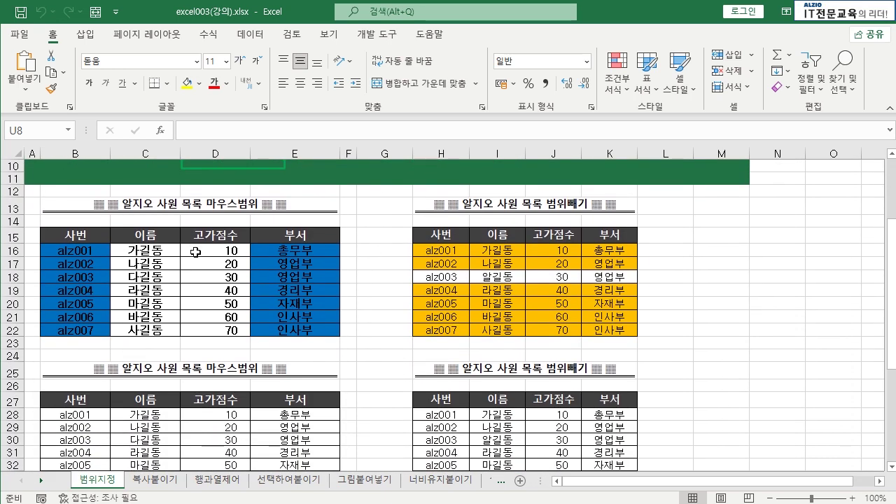
{"action": "scroll", "coordinate": [194, 251], "scroll_direction": "down", "scroll_amount": 1}
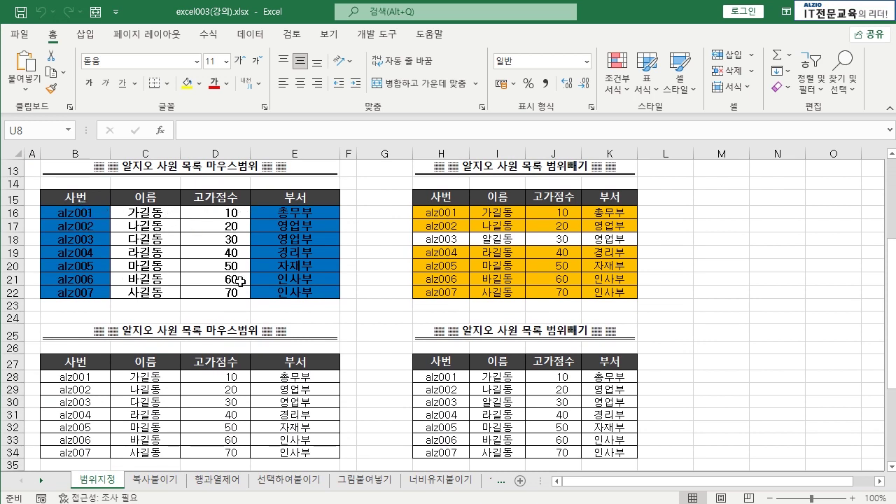
{"action": "scroll", "coordinate": [275, 292], "scroll_direction": "down", "scroll_amount": 1}
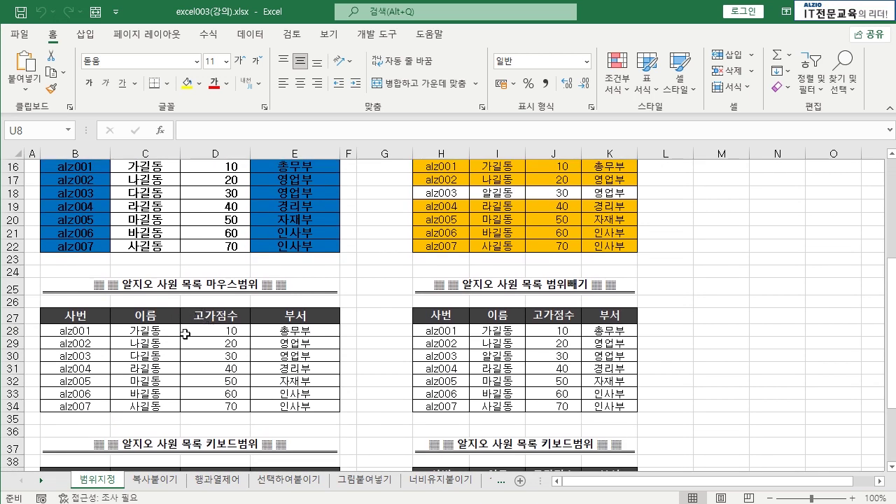
Select the employee data B28:E34 in the lower mouse-range table and make it bold.
{"action": "left_click", "coordinate": [79, 330]}
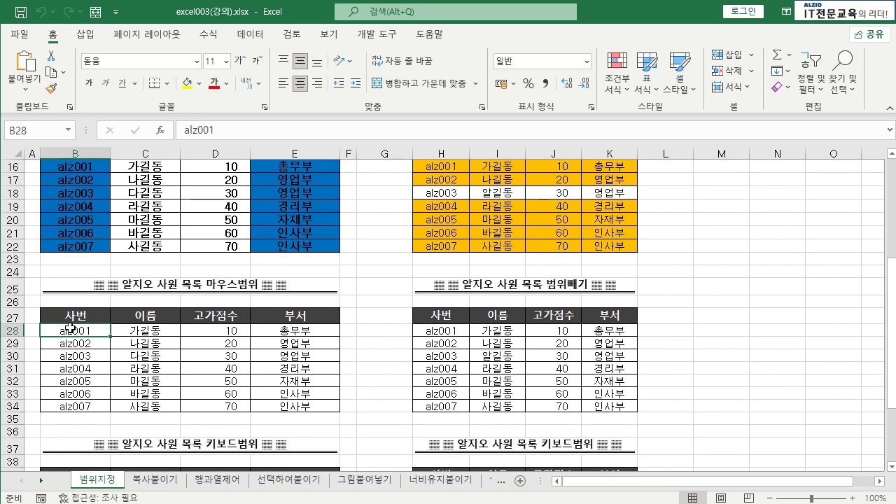
{"action": "left_click_drag", "start_coordinate": [70, 328], "coordinate": [291, 409]}
{"action": "scroll", "coordinate": [291, 408], "scroll_direction": "up", "scroll_amount": 1}
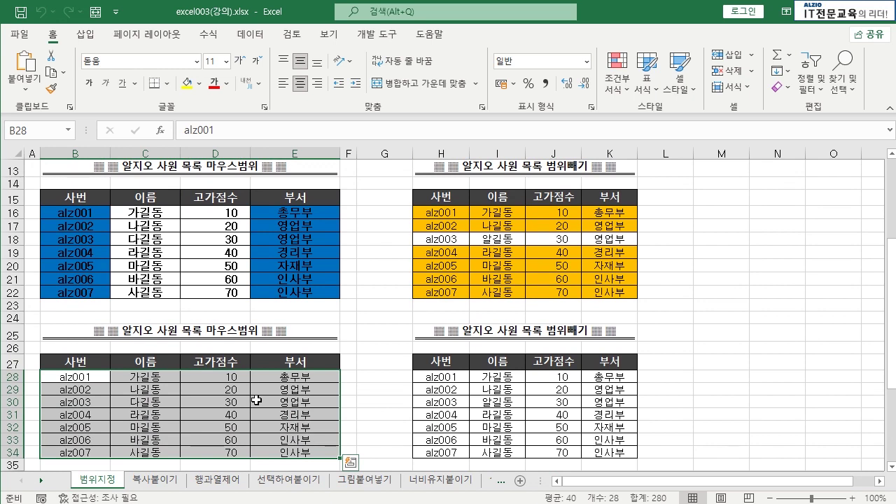
{"action": "left_click", "coordinate": [91, 86]}
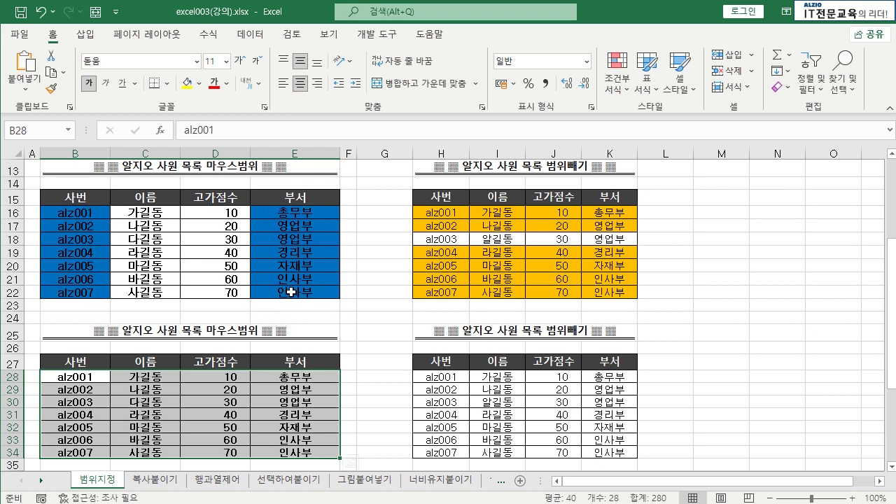
Select the employee number and department data, B28:B34 and E28:E34, together and fill them with standard blue, then deselect.
{"action": "left_click", "coordinate": [84, 376]}
{"action": "left_click_drag", "start_coordinate": [84, 377], "coordinate": [77, 452]}
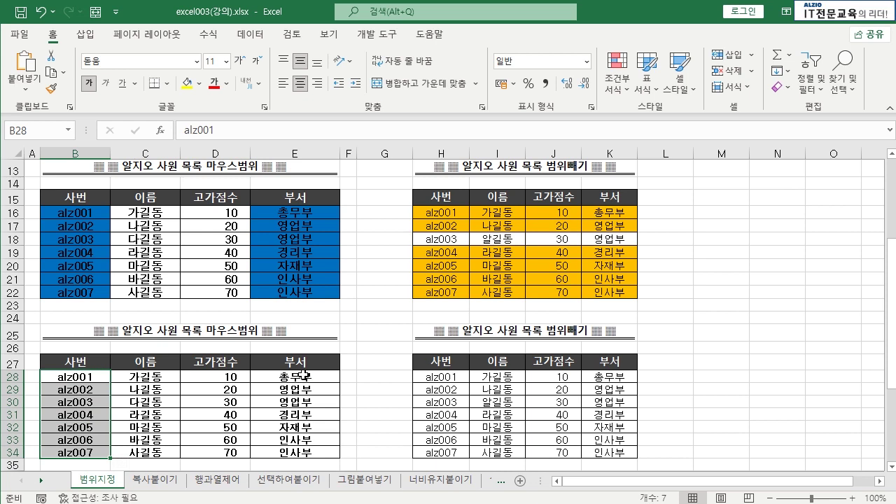
{"action": "left_click_drag", "start_coordinate": [304, 376], "coordinate": [308, 451]}
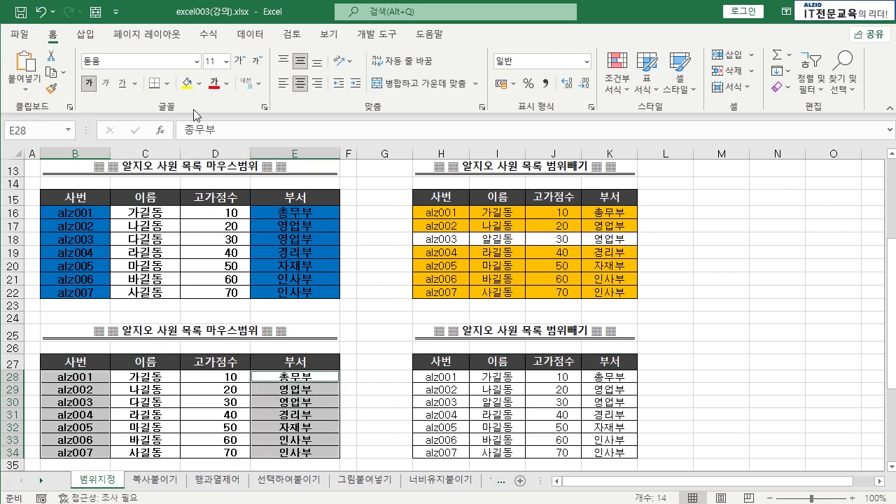
{"action": "left_click", "coordinate": [200, 84]}
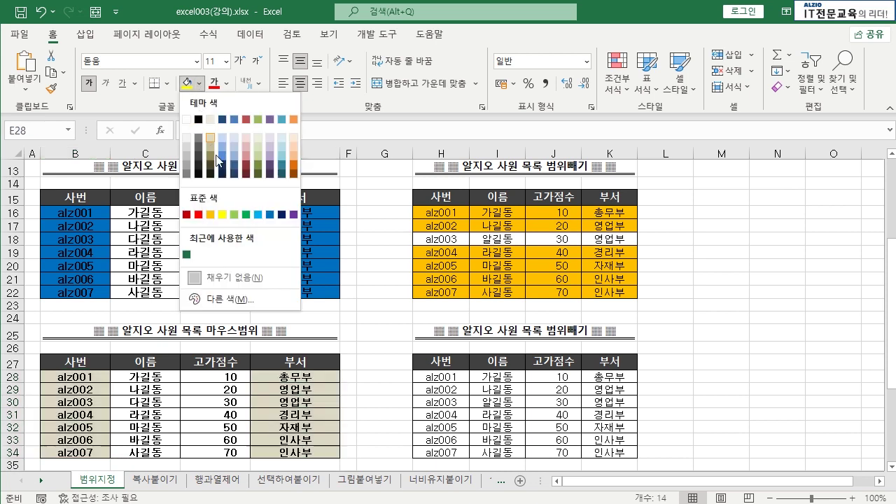
{"action": "left_click", "coordinate": [270, 214]}
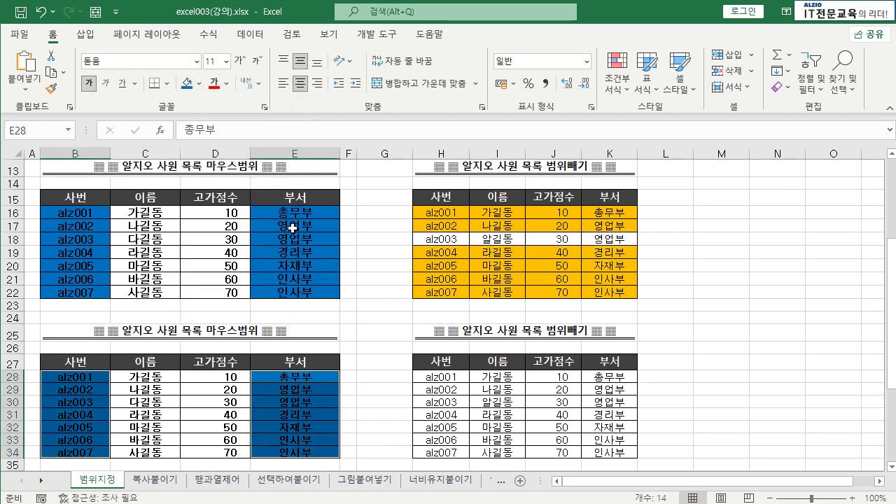
{"action": "left_click", "coordinate": [382, 265]}
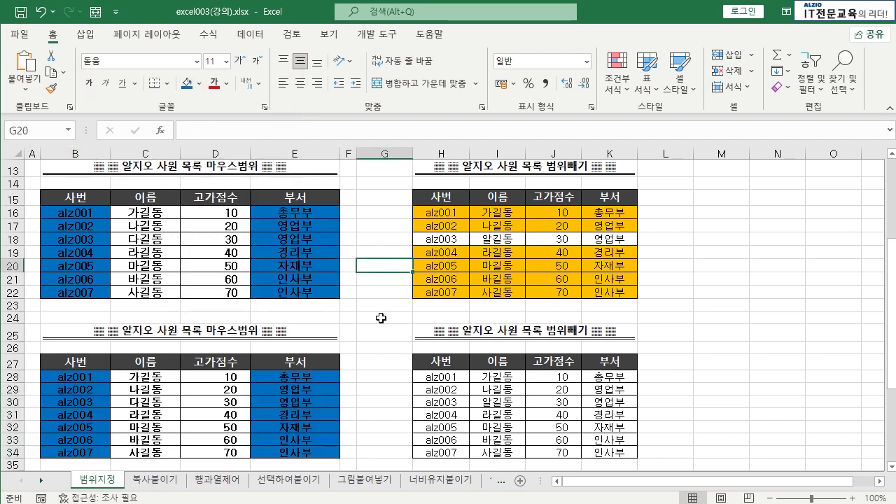
Select H16:K22 in the finished range-exclusion table, remove H18:K18 from the selection, then deselect everything.
{"action": "scroll", "coordinate": [381, 318], "scroll_direction": "down", "scroll_amount": 5}
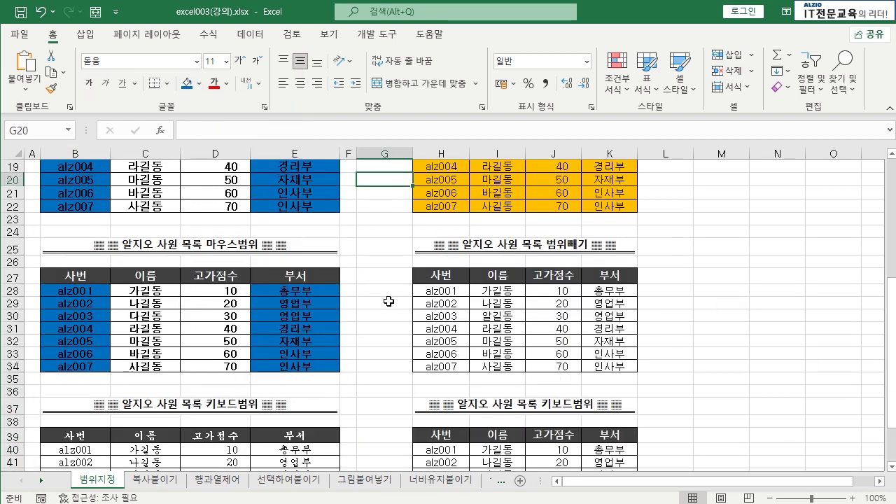
{"action": "scroll", "coordinate": [388, 301], "scroll_direction": "up", "scroll_amount": 4}
{"action": "scroll", "coordinate": [388, 301], "scroll_direction": "up", "scroll_amount": 2}
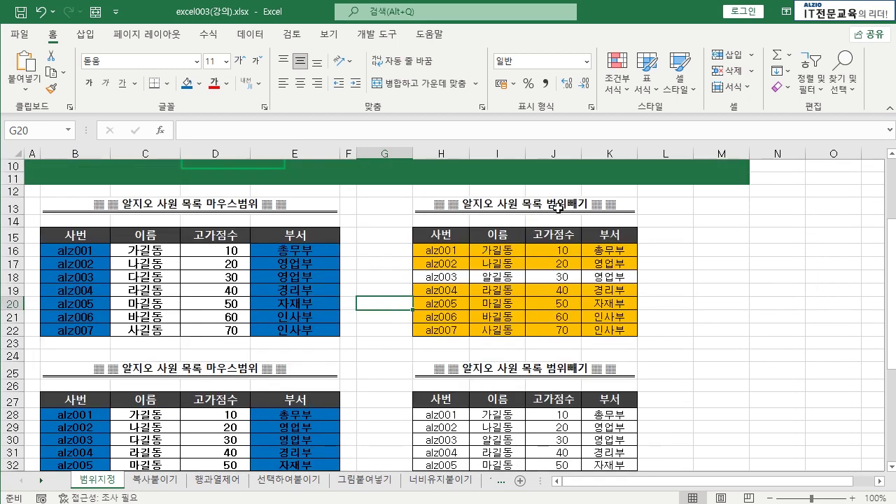
{"action": "scroll", "coordinate": [555, 253], "scroll_direction": "up", "scroll_amount": 2}
{"action": "scroll", "coordinate": [555, 253], "scroll_direction": "up", "scroll_amount": 1}
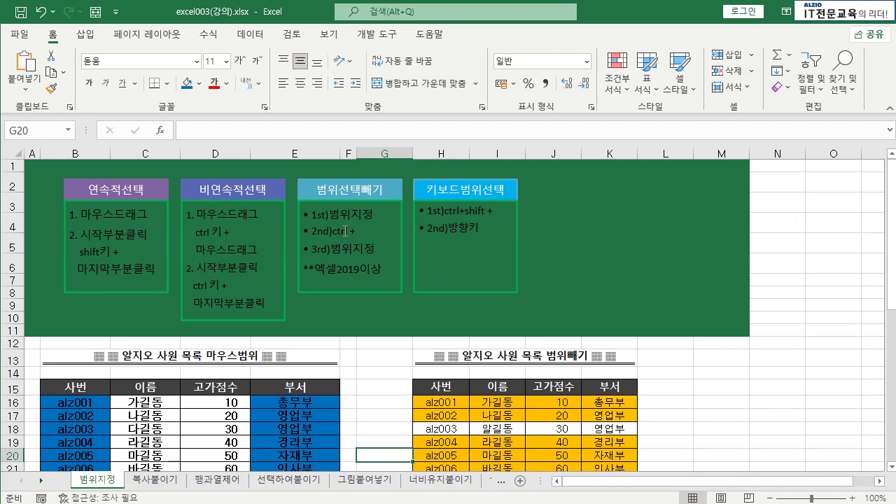
{"action": "scroll", "coordinate": [401, 234], "scroll_direction": "down", "scroll_amount": 4}
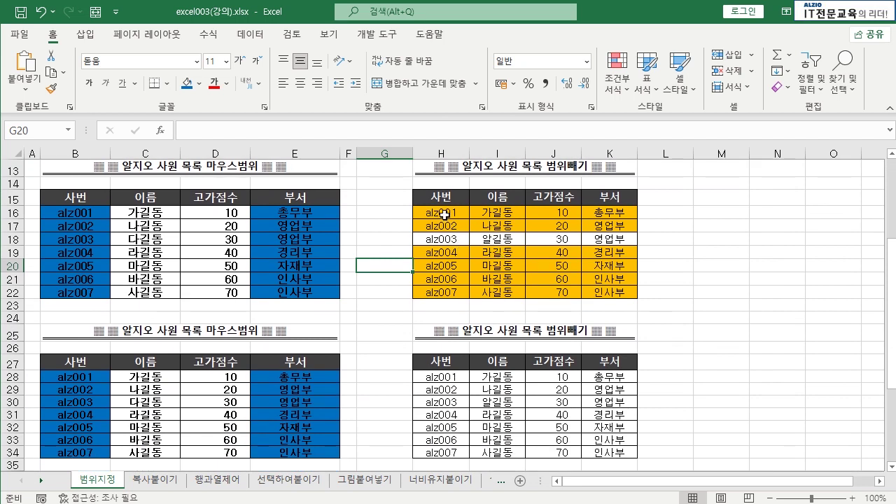
{"action": "left_click_drag", "start_coordinate": [441, 213], "coordinate": [608, 291]}
{"action": "left_click_drag", "start_coordinate": [444, 238], "coordinate": [620, 244]}
{"action": "left_click", "coordinate": [658, 243]}
Select H28:K34 without the alz003 row H30:K30 and fill the selected cells with standard orange, then deselect.
{"action": "left_click", "coordinate": [455, 380]}
{"action": "left_click_drag", "start_coordinate": [455, 380], "coordinate": [595, 450]}
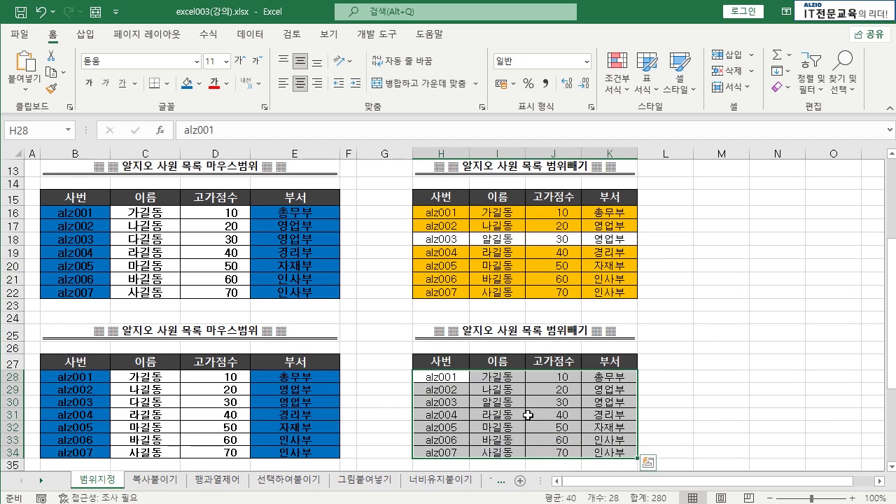
{"action": "left_click_drag", "start_coordinate": [432, 401], "coordinate": [609, 402]}
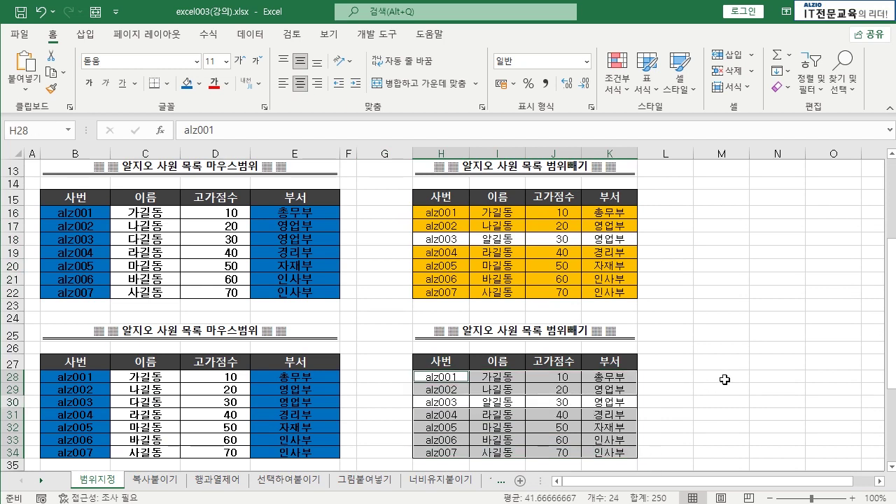
{"action": "left_click", "coordinate": [200, 84]}
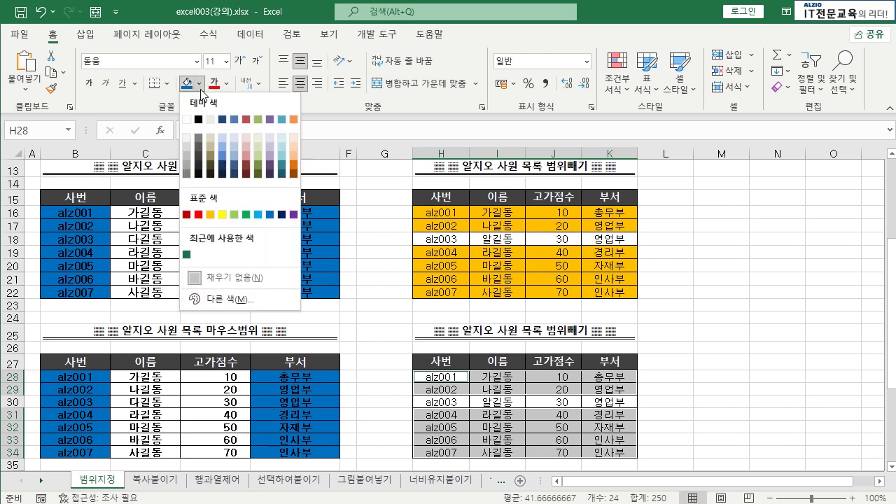
{"action": "left_click", "coordinate": [210, 215]}
{"action": "left_click", "coordinate": [721, 291]}
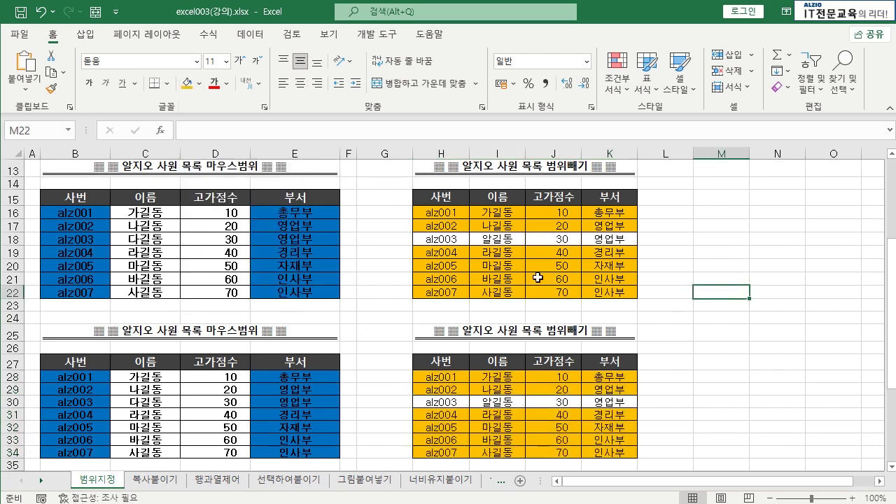
Select the keyboard-range table H39:K46 by extending from its first header cell to its last cell, then deselect it.
{"action": "scroll", "coordinate": [537, 306], "scroll_direction": "down", "scroll_amount": 4}
{"action": "scroll", "coordinate": [537, 306], "scroll_direction": "down", "scroll_amount": 2}
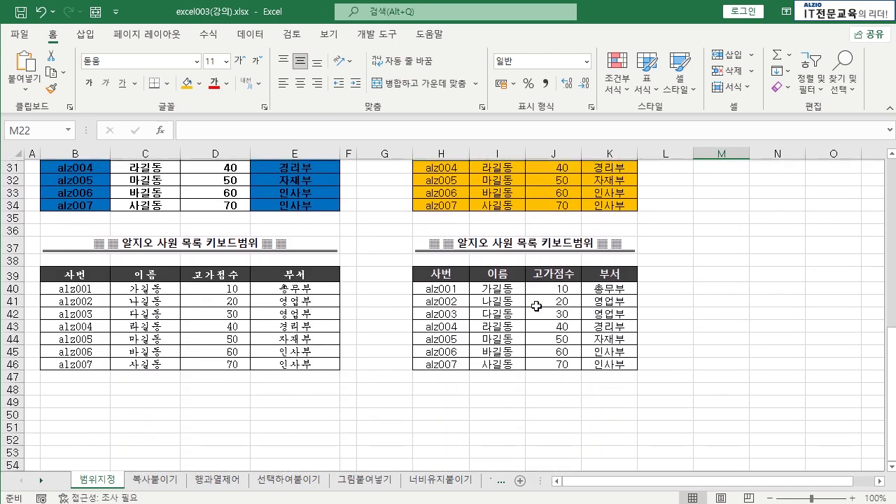
{"action": "scroll", "coordinate": [308, 281], "scroll_direction": "up", "scroll_amount": 10}
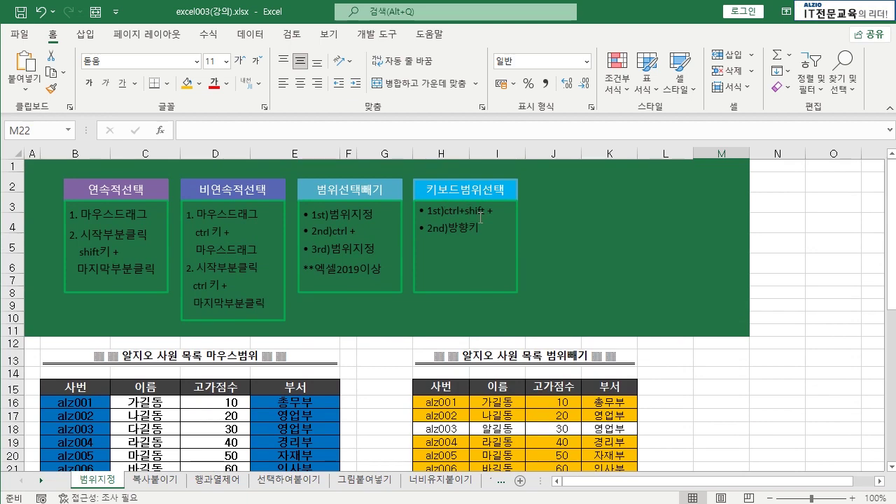
{"action": "scroll", "coordinate": [476, 256], "scroll_direction": "down", "scroll_amount": 10}
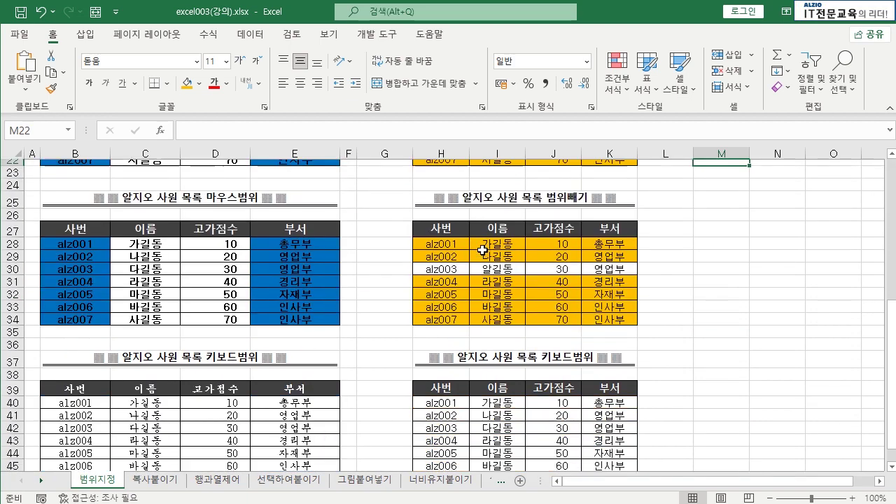
{"action": "left_click", "coordinate": [438, 274]}
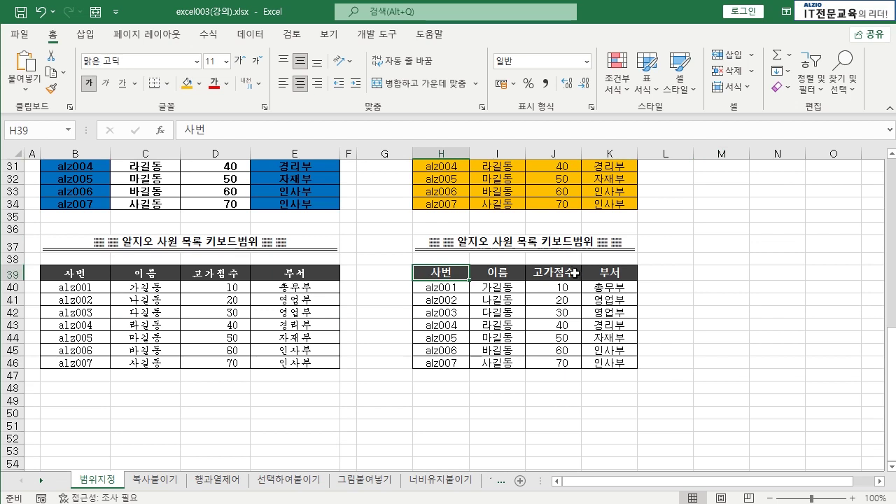
{"action": "left_click", "coordinate": [616, 365], "text": "shift"}
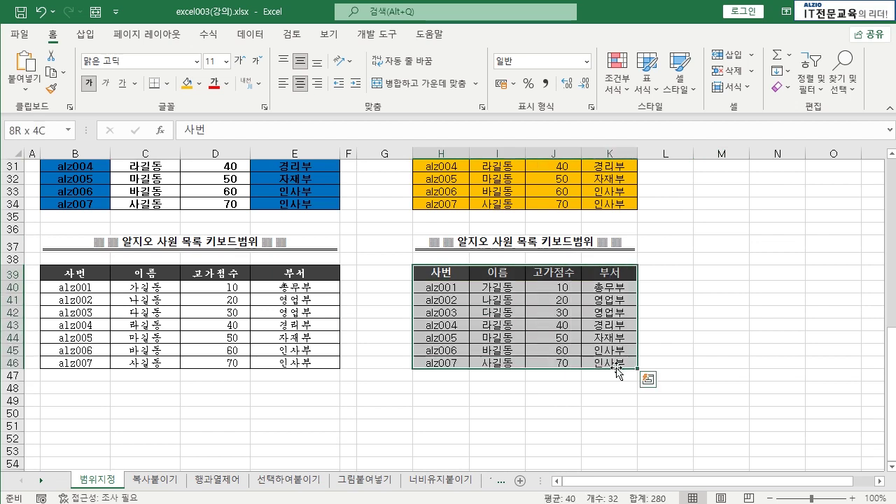
{"action": "left_click", "coordinate": [630, 402]}
Sweep a selection across the same H39:K46 table twice, clearing it each time.
{"action": "left_click_drag", "start_coordinate": [444, 272], "coordinate": [608, 363]}
{"action": "left_click", "coordinate": [615, 413]}
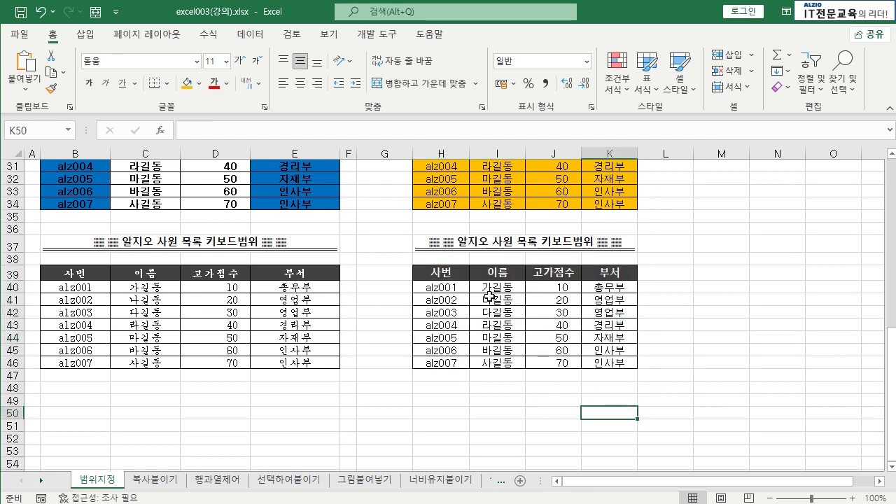
{"action": "left_click_drag", "start_coordinate": [443, 273], "coordinate": [604, 363]}
{"action": "left_click", "coordinate": [616, 397]}
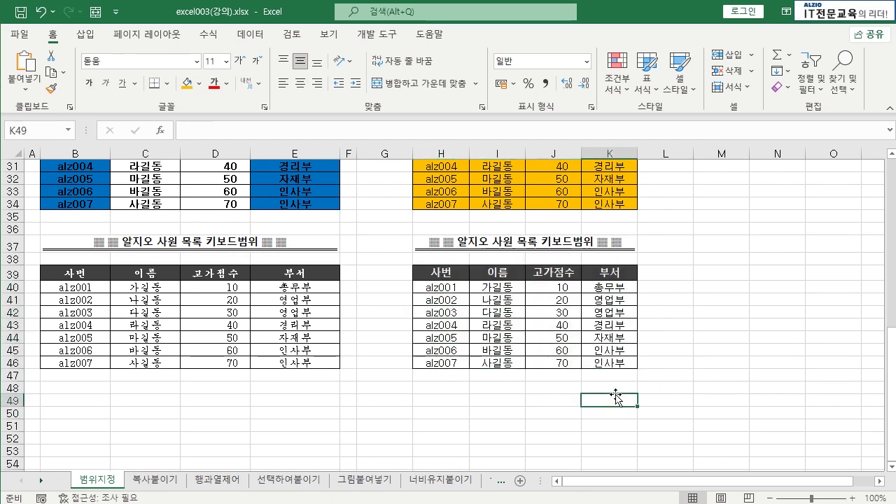
Select the entire H39:K46 table starting from I43, and the entire B39:E46 table starting from C43, then deselect.
{"action": "left_click", "coordinate": [513, 321]}
{"action": "key", "text": "ctrl+a"}
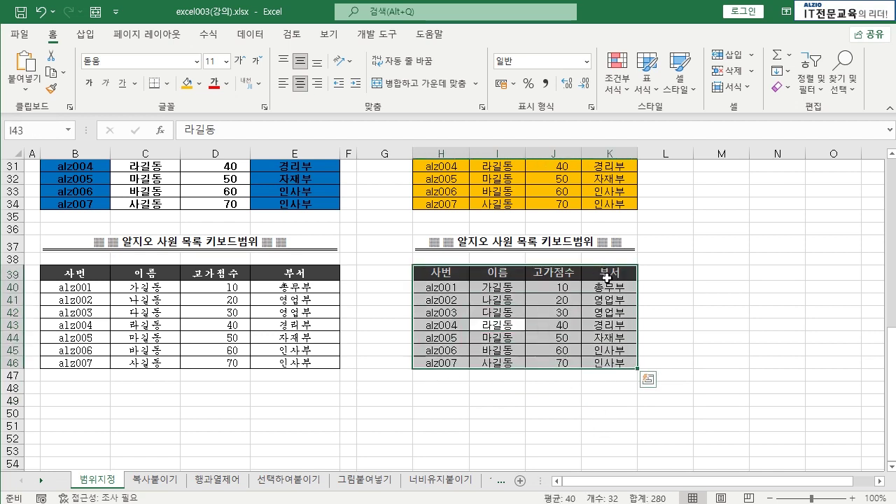
{"action": "left_click", "coordinate": [156, 326]}
{"action": "key", "text": "ctrl+a"}
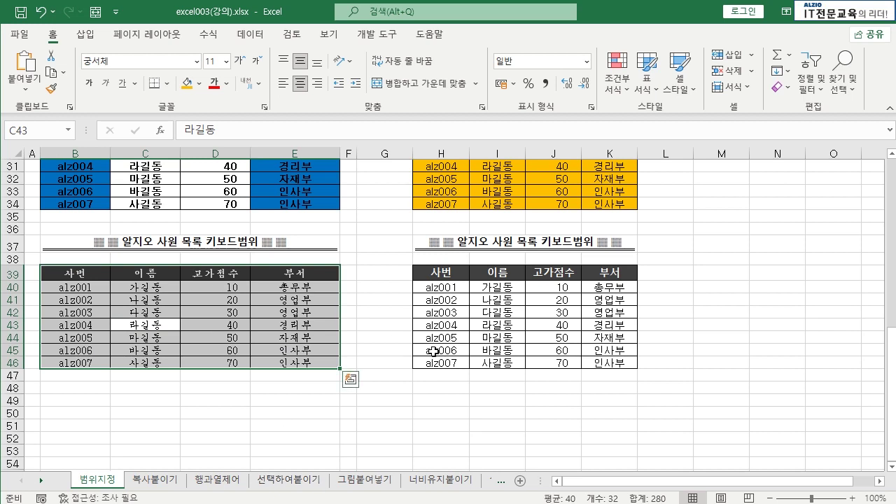
{"action": "left_click", "coordinate": [535, 420]}
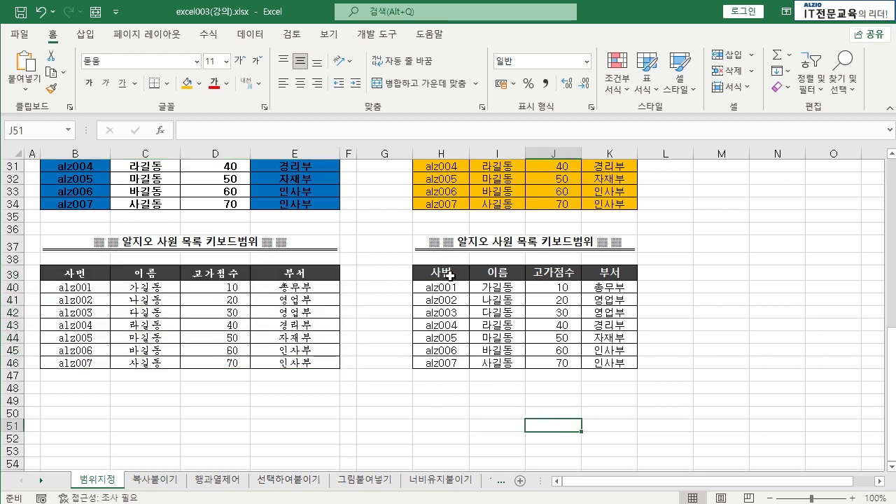
Select the H39:K46 table by extending from H39 to the last header and down to the last row, then deselect it.
{"action": "left_click", "coordinate": [448, 274]}
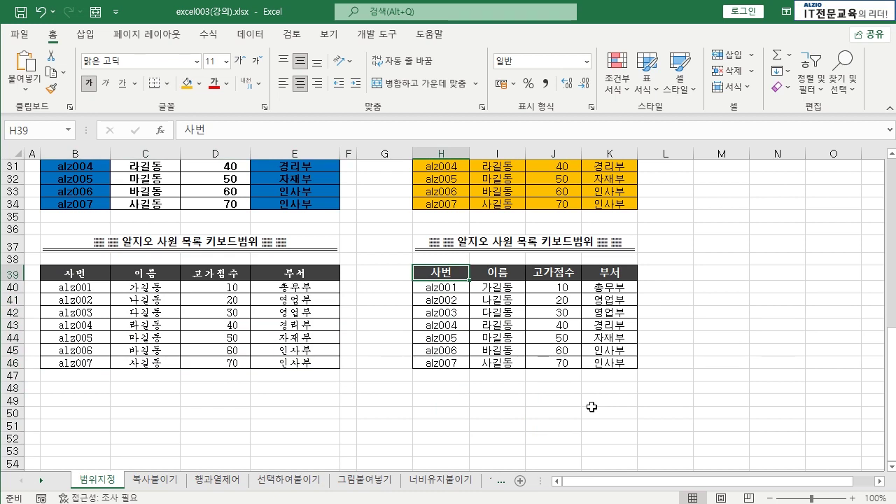
{"action": "key", "text": "ctrl+shift+Right"}
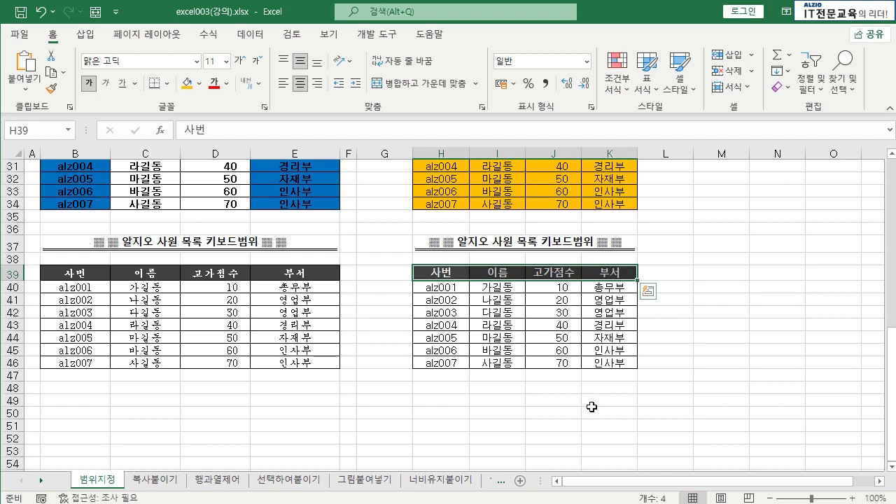
{"action": "key", "text": "ctrl+shift+Down"}
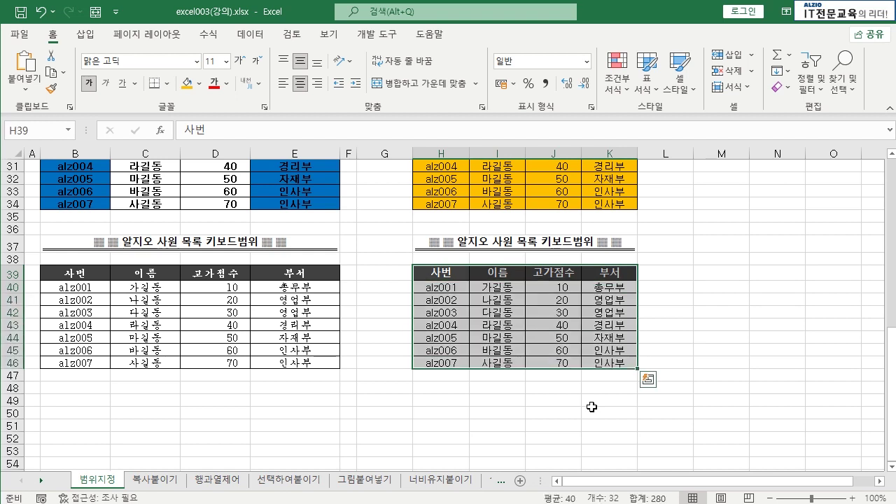
{"action": "key", "text": "Up"}
{"action": "key", "text": "Down"}
Extend a selection from H39 cell by cell across the header row and down to row 42, then collapse it back to H39.
{"action": "key", "text": "shift+Right"}
{"action": "key", "text": "shift+Right"}
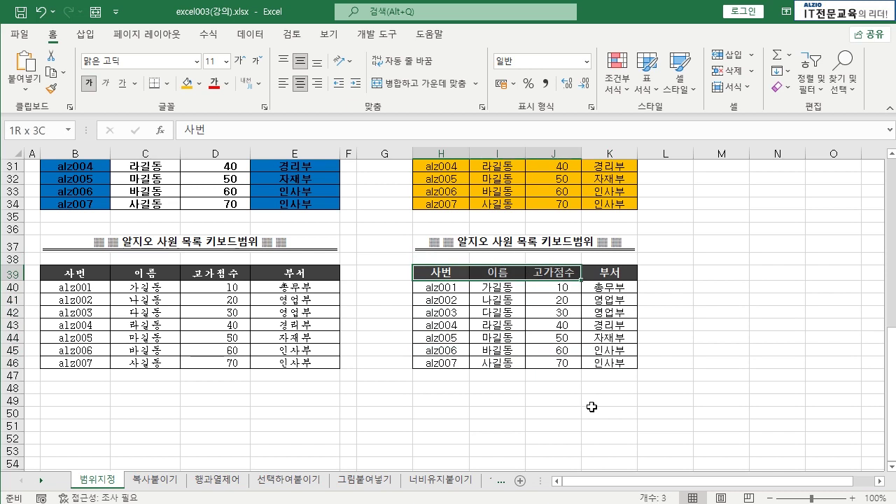
{"action": "key", "text": "shift+Right"}
{"action": "key", "text": "shift+Left"}
{"action": "key", "text": "shift+Left"}
{"action": "key", "text": "shift+Left"}
{"action": "key", "text": "shift+Down"}
{"action": "key", "text": "shift+Down"}
{"action": "key", "text": "shift+Down"}
{"action": "key", "text": "shift+Right"}
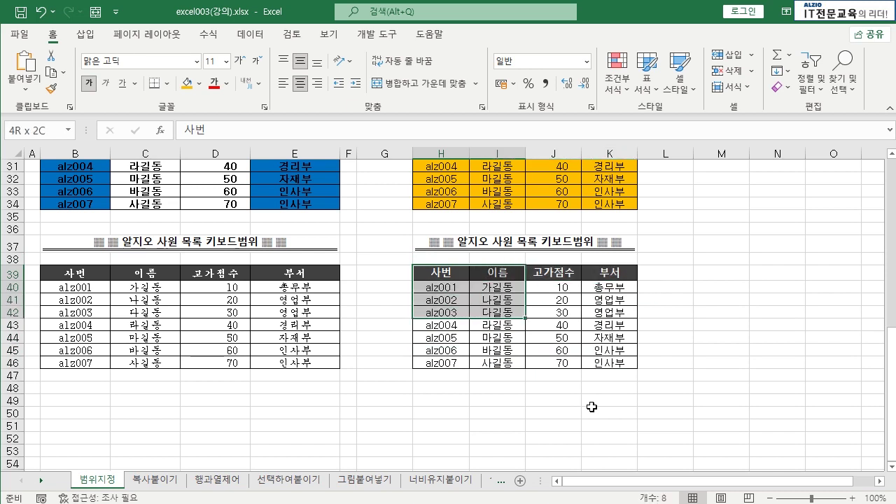
{"action": "key", "text": "shift+Right"}
{"action": "key", "text": "shift+Right"}
{"action": "key", "text": "Left"}
{"action": "key", "text": "Right"}
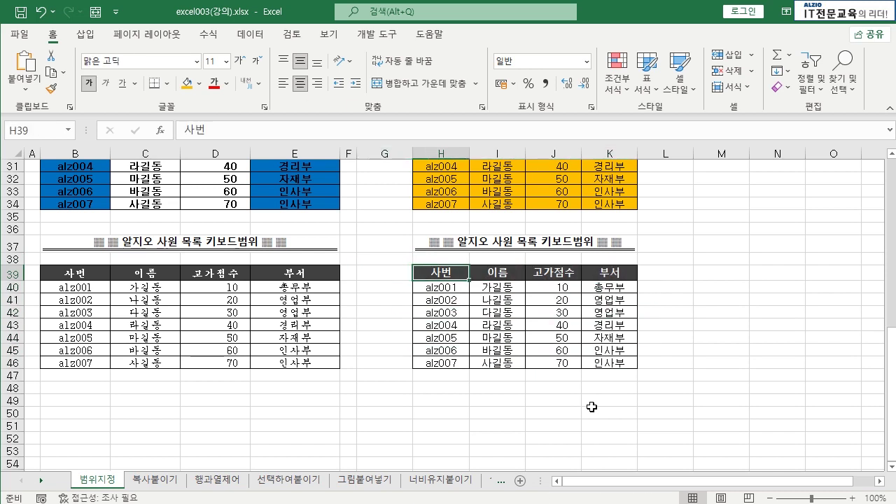
Select the H39:K46 table from its first header and set its font to 궁서체, then deselect it.
{"action": "key", "text": "shift+Right"}
{"action": "key", "text": "shift+Right"}
{"action": "key", "text": "shift+Right"}
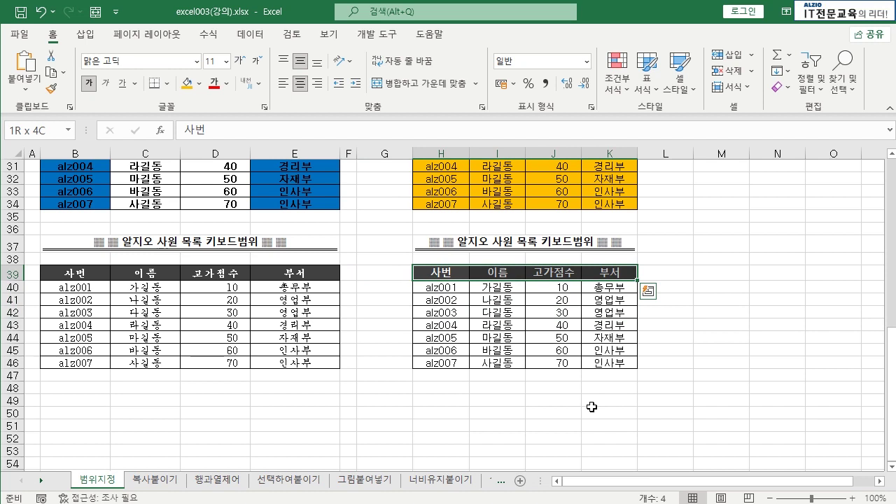
{"action": "key", "text": "ctrl+shift+Down"}
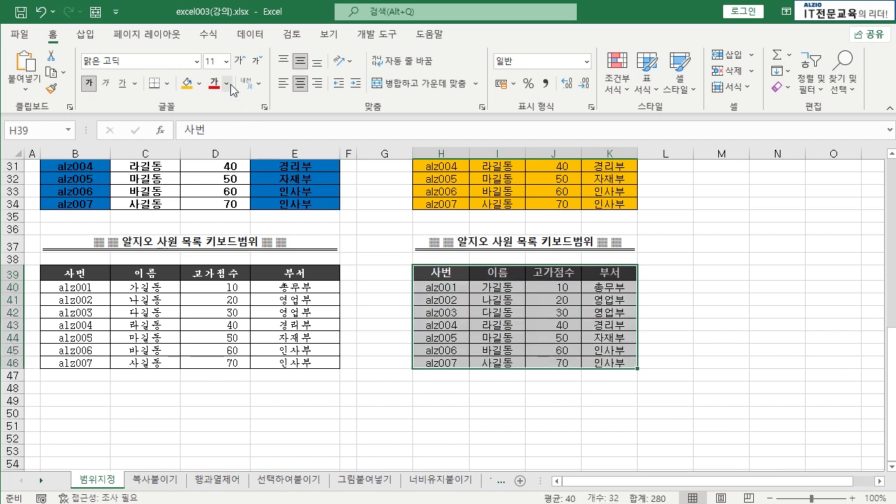
{"action": "left_click", "coordinate": [198, 62]}
{"action": "type", "text": "구"}
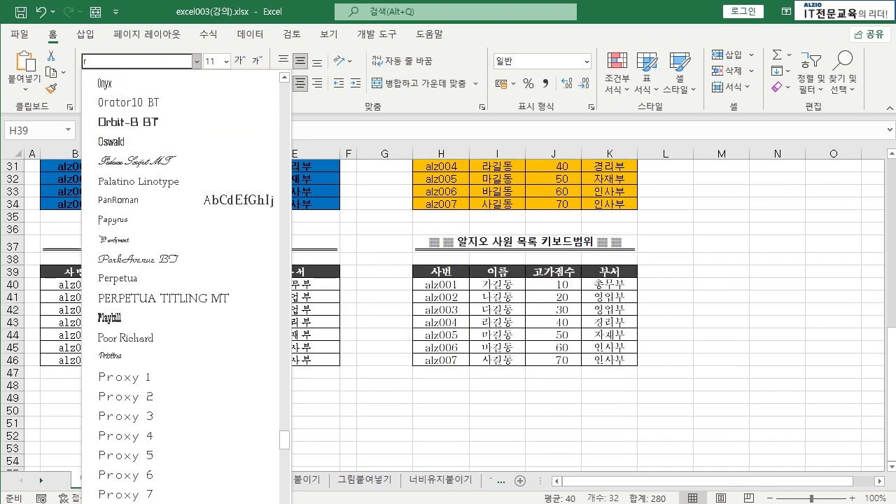
{"action": "type", "text": "ㅇ서"}
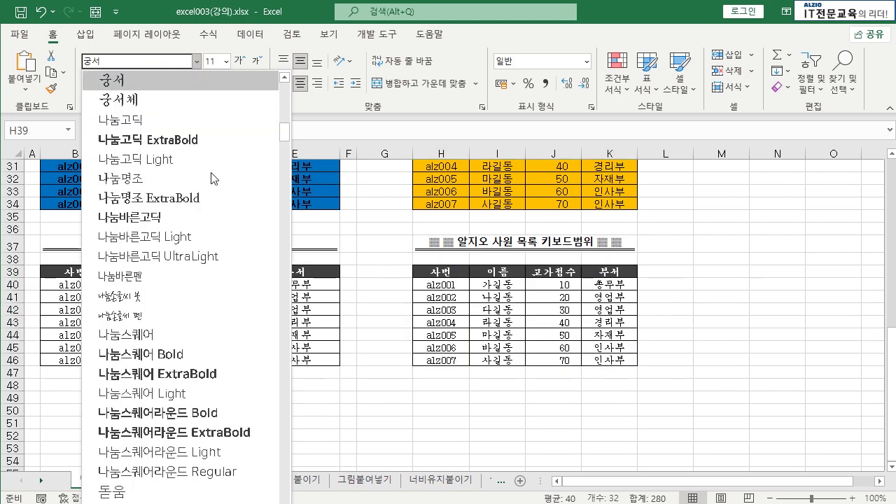
{"action": "left_click", "coordinate": [143, 98]}
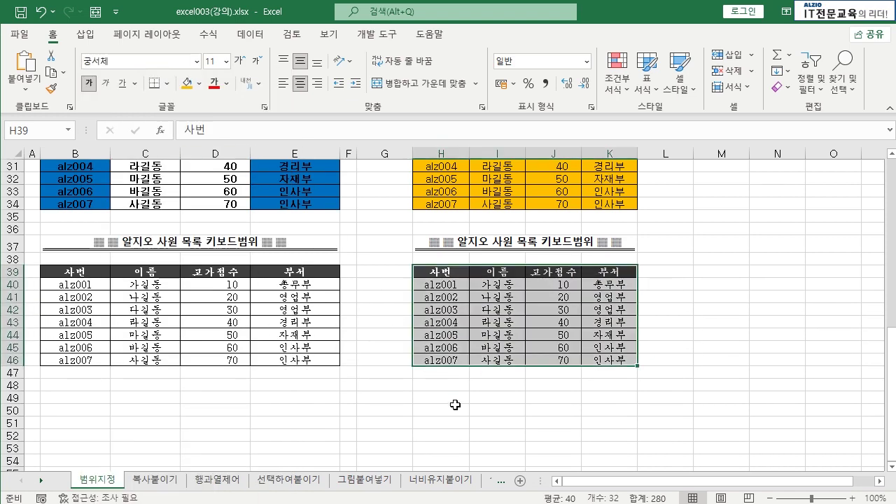
{"action": "left_click", "coordinate": [480, 413]}
Recheck the range-selection notes and finished tables on the 범위지정 sheet, and open the 복사붙이기 sheet.
{"action": "scroll", "coordinate": [480, 295], "scroll_direction": "up", "scroll_amount": 9}
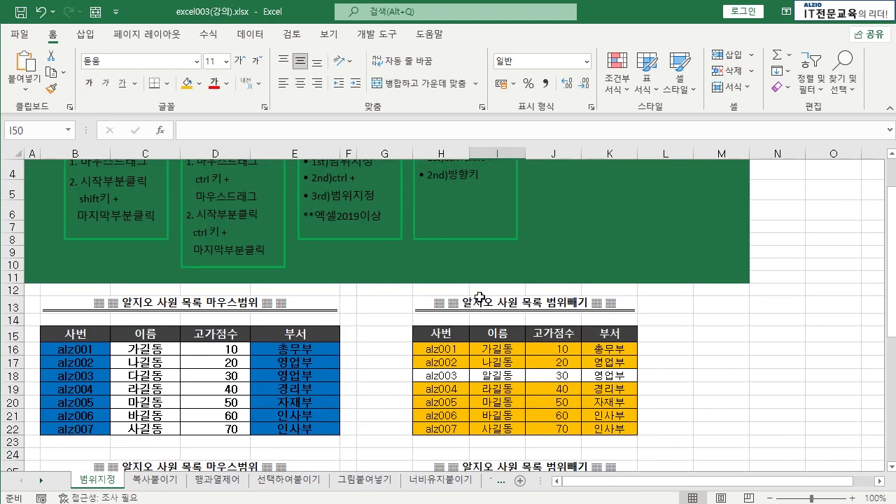
{"action": "scroll", "coordinate": [480, 296], "scroll_direction": "up", "scroll_amount": 1}
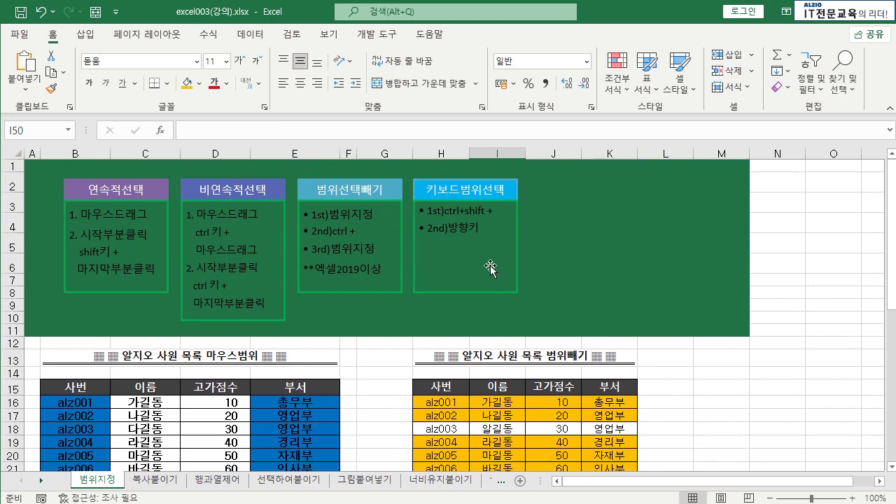
{"action": "scroll", "coordinate": [490, 266], "scroll_direction": "down", "scroll_amount": 6}
{"action": "scroll", "coordinate": [490, 266], "scroll_direction": "down", "scroll_amount": 2}
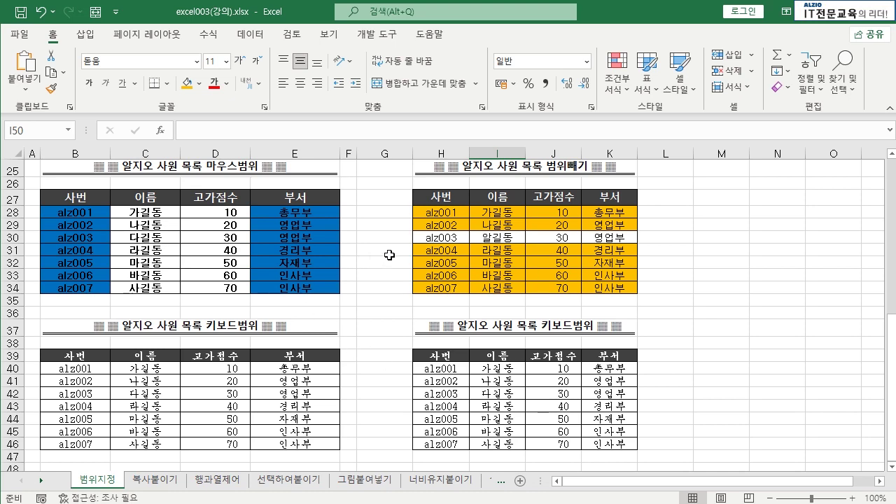
{"action": "scroll", "coordinate": [458, 340], "scroll_direction": "up", "scroll_amount": 8}
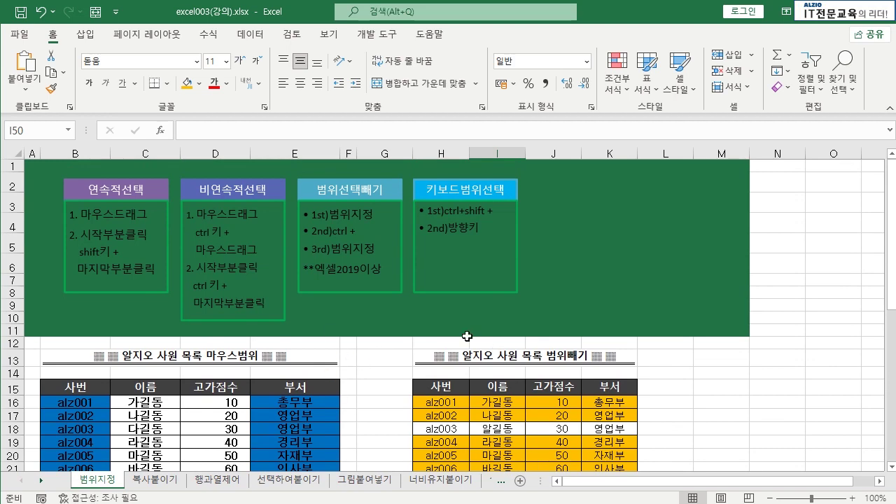
{"action": "scroll", "coordinate": [467, 336], "scroll_direction": "down", "scroll_amount": 9}
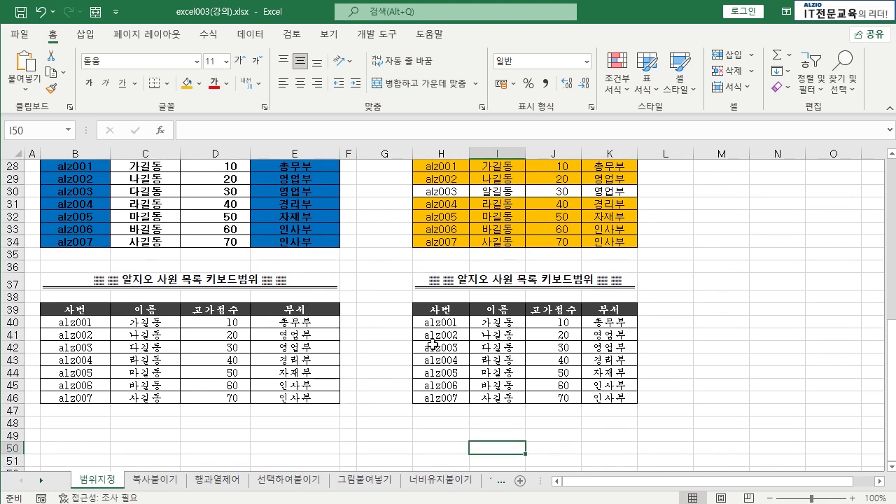
{"action": "key", "text": "ctrl+Page_Down"}
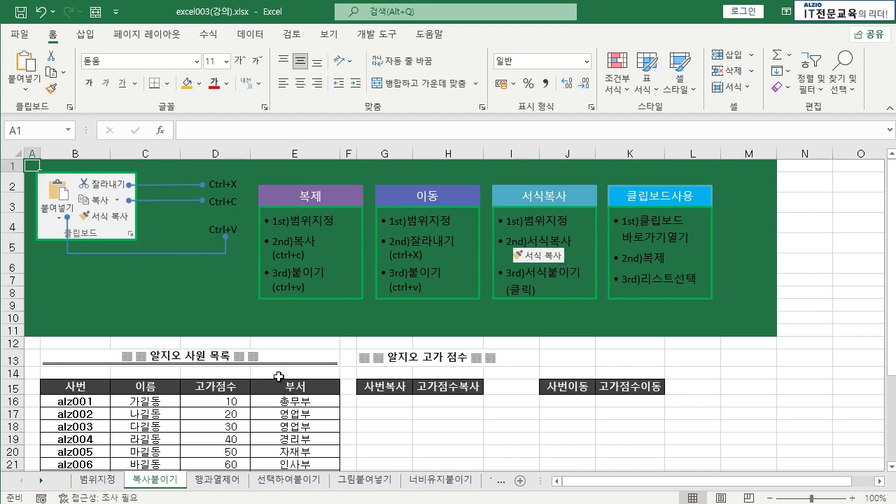
Copy the department cells E16:E22 and the score cells D16:D22, then cancel the copy without pasting.
{"action": "scroll", "coordinate": [288, 383], "scroll_direction": "down", "scroll_amount": 1}
{"action": "left_click_drag", "start_coordinate": [297, 347], "coordinate": [309, 417]}
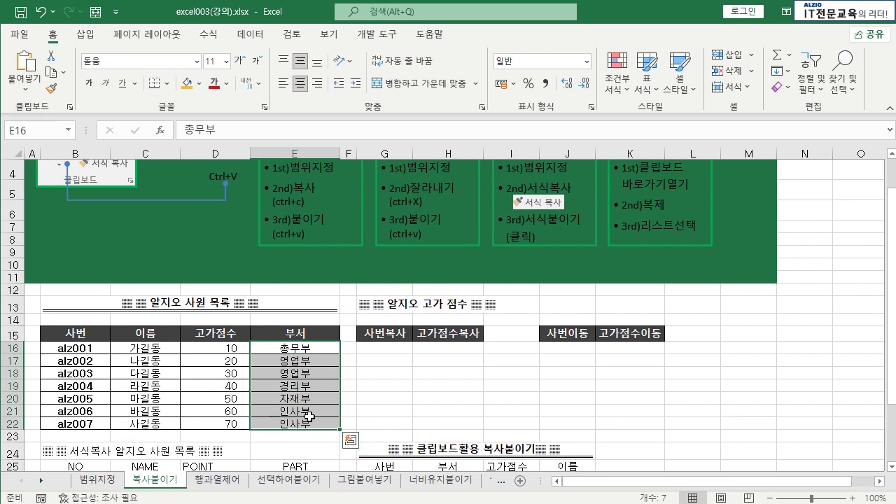
{"action": "key", "text": "ctrl+c"}
{"action": "left_click_drag", "start_coordinate": [228, 348], "coordinate": [225, 424]}
{"action": "key", "text": "ctrl+c"}
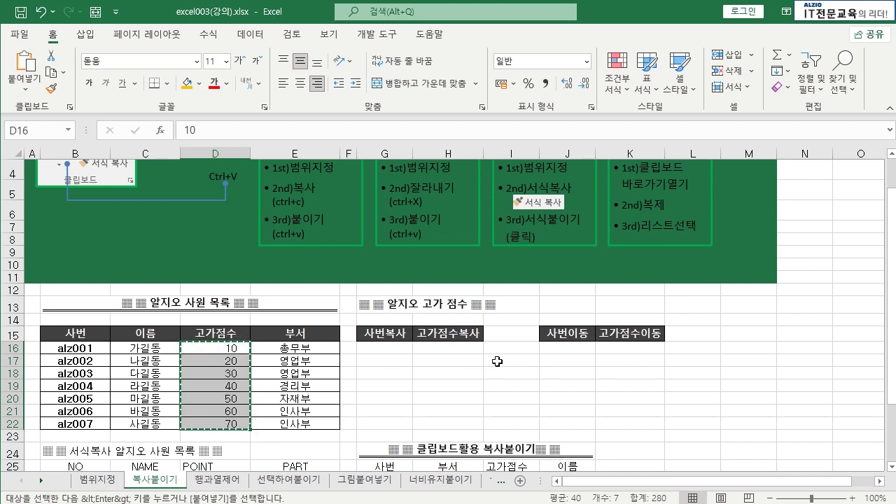
{"action": "scroll", "coordinate": [497, 362], "scroll_direction": "up", "scroll_amount": 1}
{"action": "key", "text": "Escape"}
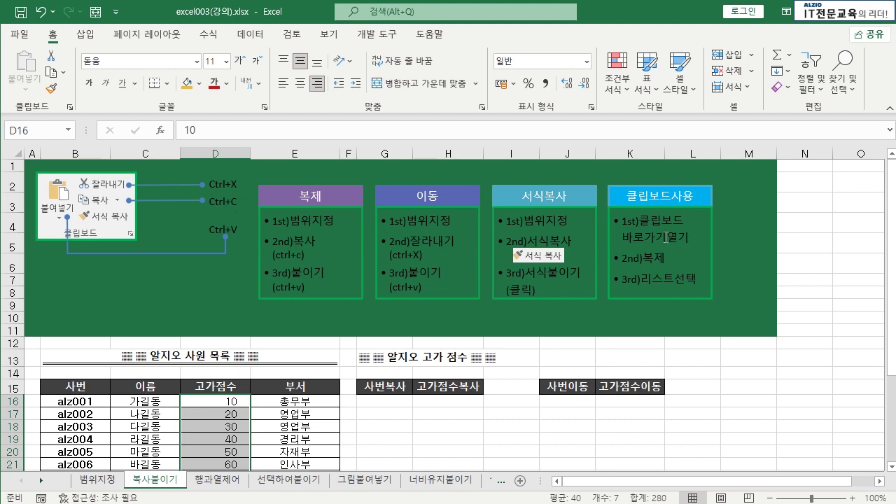
{"action": "scroll", "coordinate": [664, 237], "scroll_direction": "down", "scroll_amount": 2}
{"action": "left_click", "coordinate": [508, 323]}
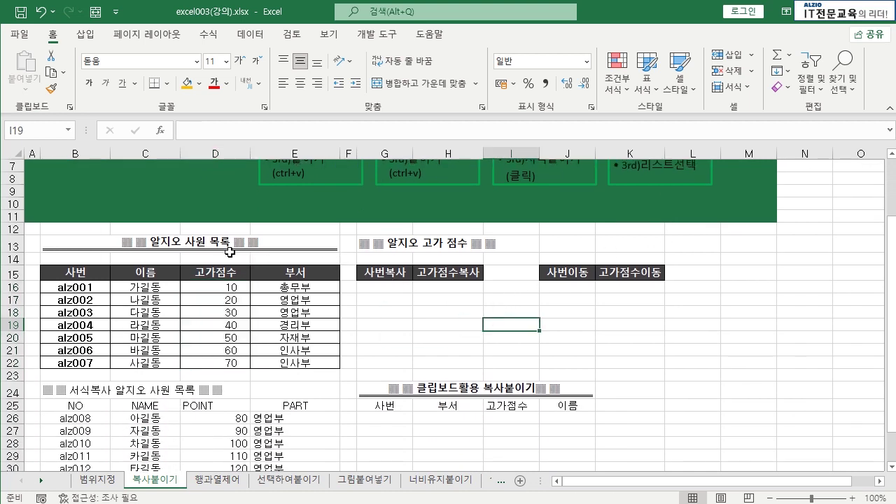
{"action": "left_click", "coordinate": [381, 275]}
{"action": "left_click", "coordinate": [431, 275]}
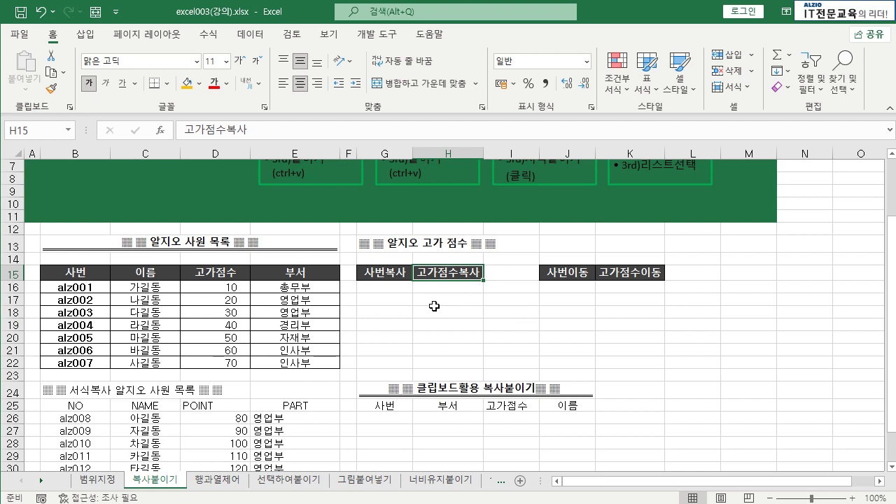
Copy the employee numbers in B16:B22 and paste them under 사번복사 starting at G16, ending copy mode.
{"action": "left_click_drag", "start_coordinate": [87, 287], "coordinate": [87, 362]}
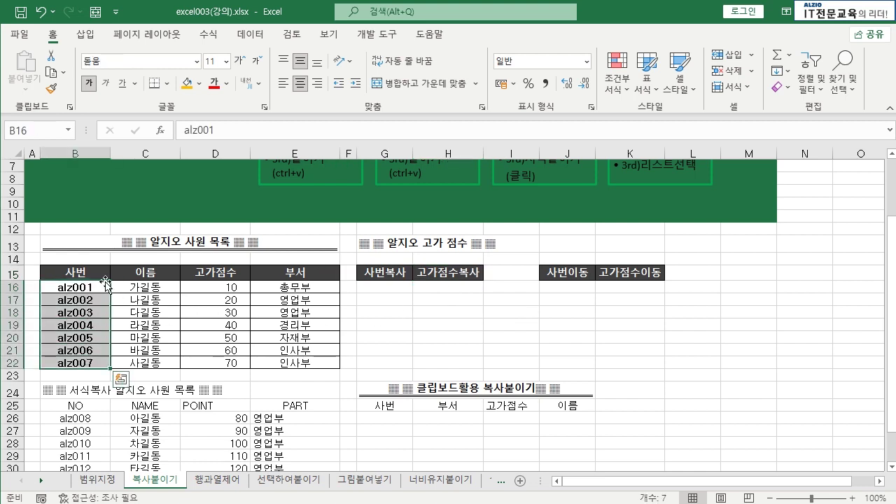
{"action": "left_click", "coordinate": [55, 79]}
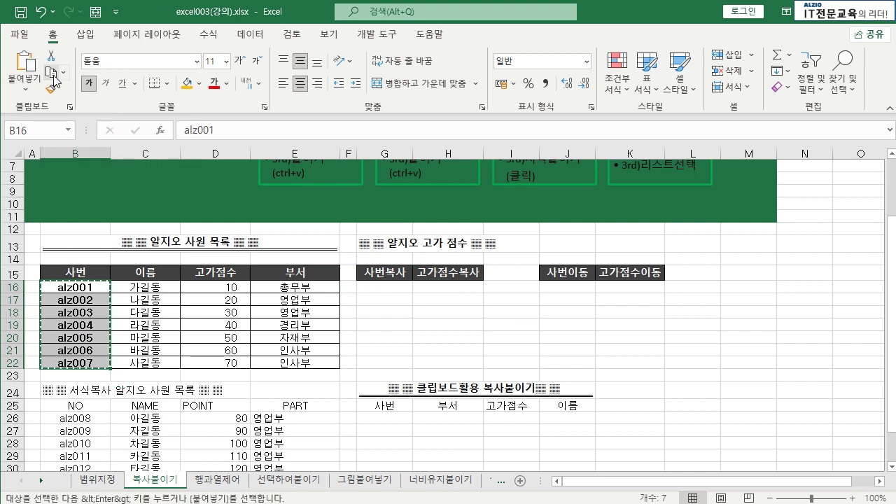
{"action": "left_click", "coordinate": [389, 287]}
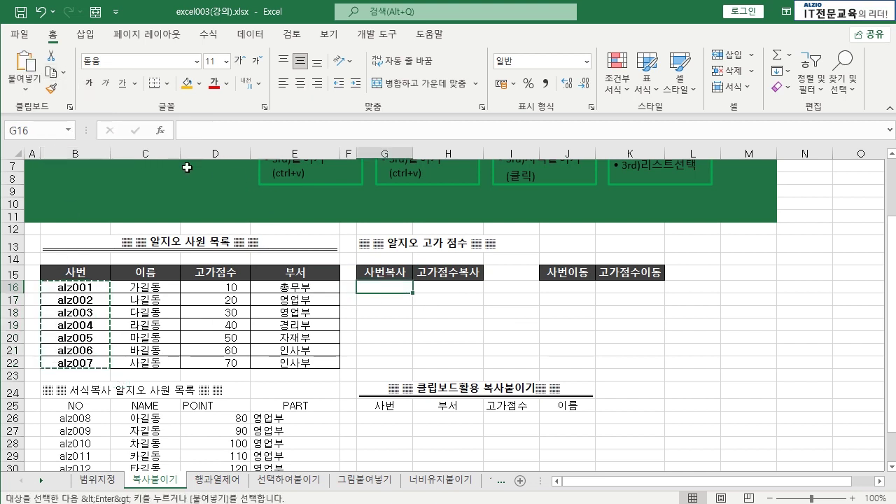
{"action": "left_click", "coordinate": [25, 64]}
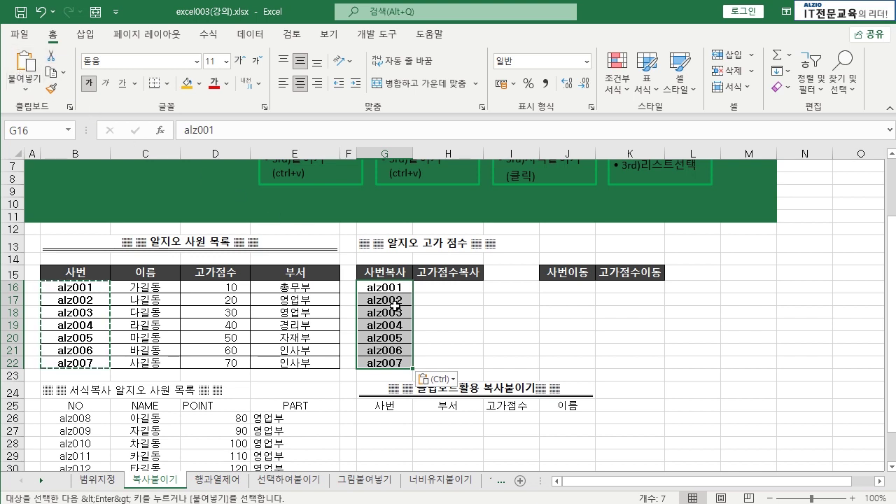
{"action": "key", "text": "Escape"}
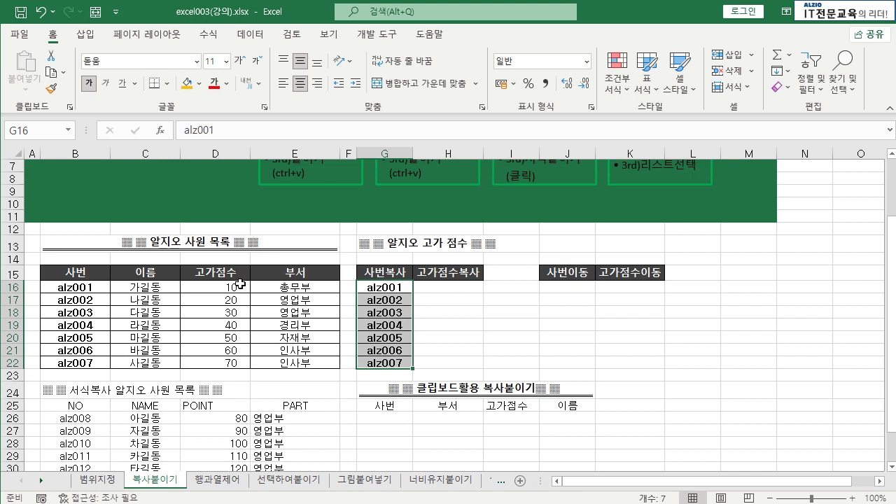
Copy the scores in D16:D22 and paste them under 고가점수복사 starting at H16.
{"action": "left_click_drag", "start_coordinate": [241, 284], "coordinate": [231, 362]}
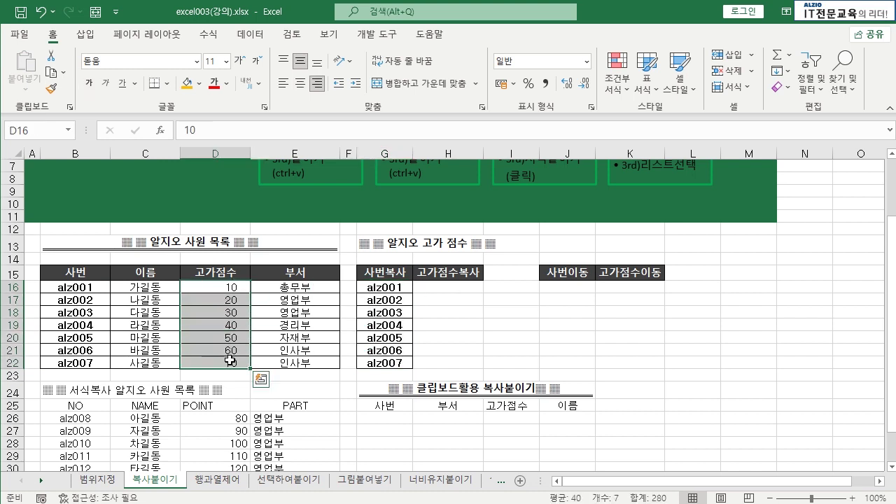
{"action": "key", "text": "ctrl+c"}
{"action": "key", "text": "ctrl+q"}
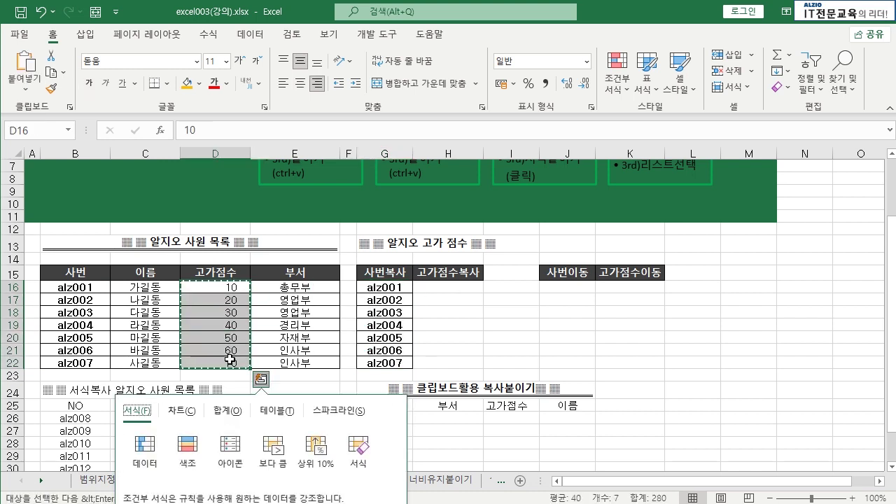
{"action": "left_click", "coordinate": [449, 289]}
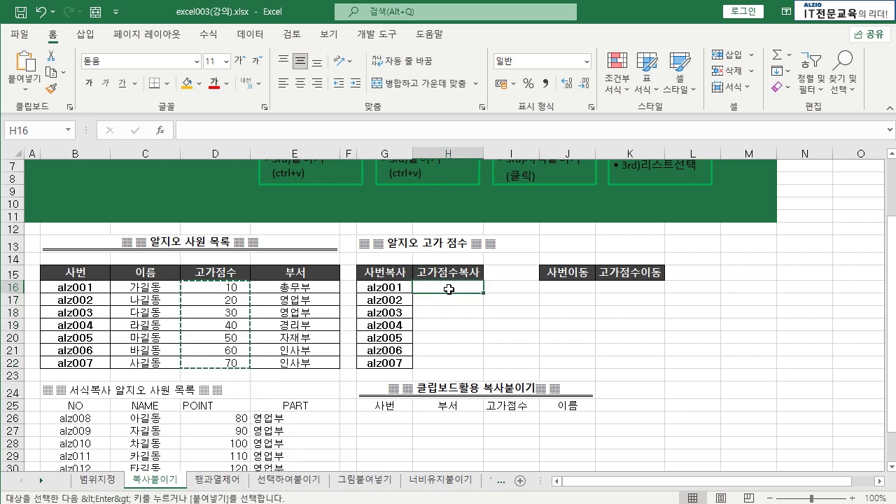
{"action": "key", "text": "ctrl+v"}
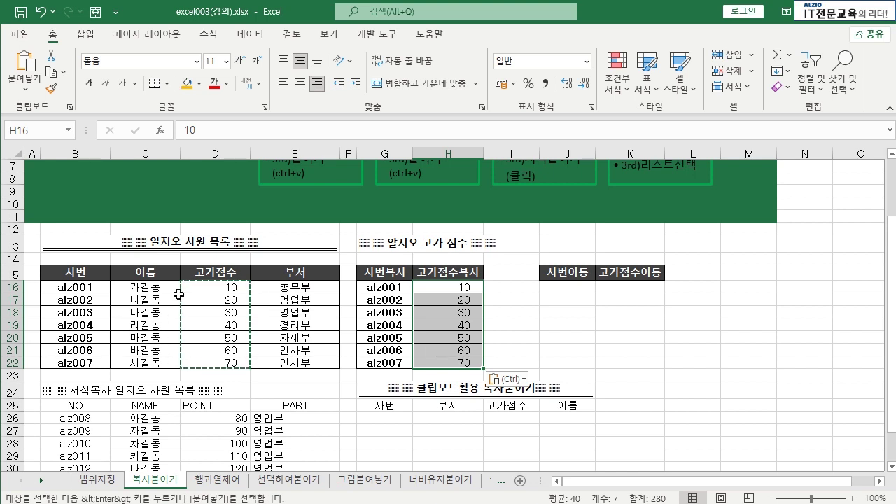
Paste the copied scores again at M15 and N15, undo both extra pastes and end copy mode.
{"action": "left_click", "coordinate": [730, 274]}
{"action": "key", "text": "ctrl+v"}
{"action": "left_click", "coordinate": [803, 272]}
{"action": "key", "text": "ctrl+v"}
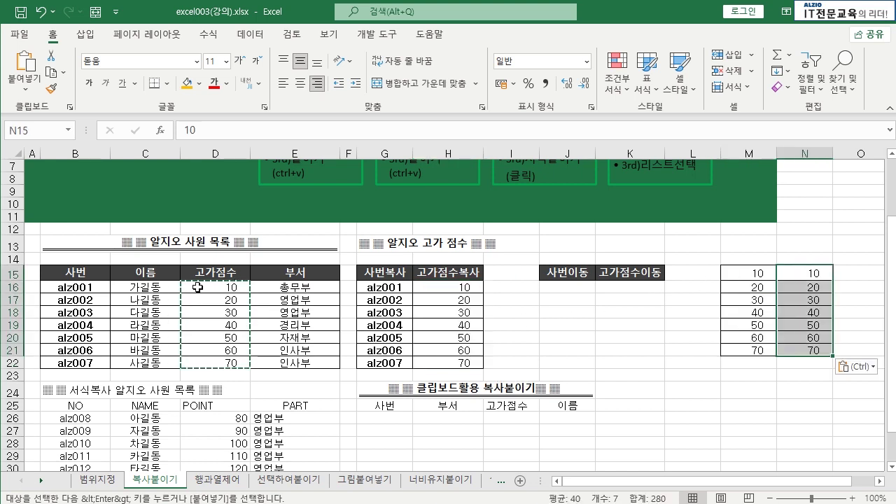
{"action": "key", "text": "ctrl+z"}
{"action": "key", "text": "ctrl+z"}
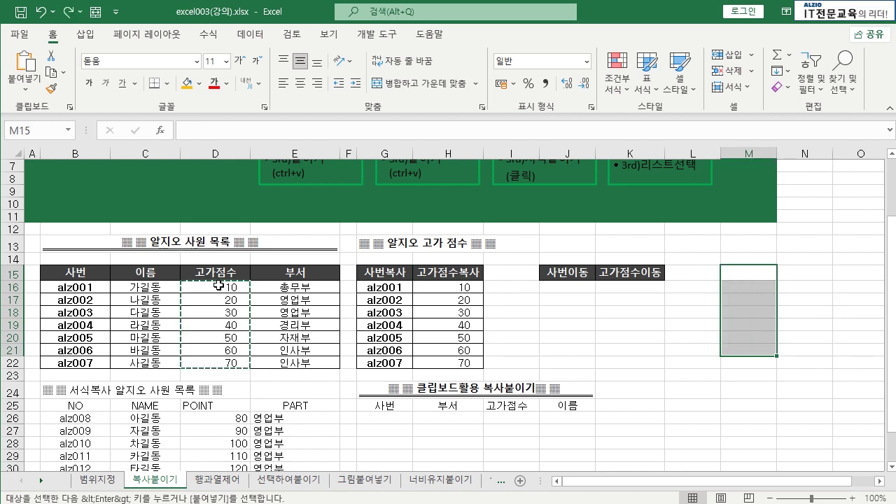
{"action": "key", "text": "Escape"}
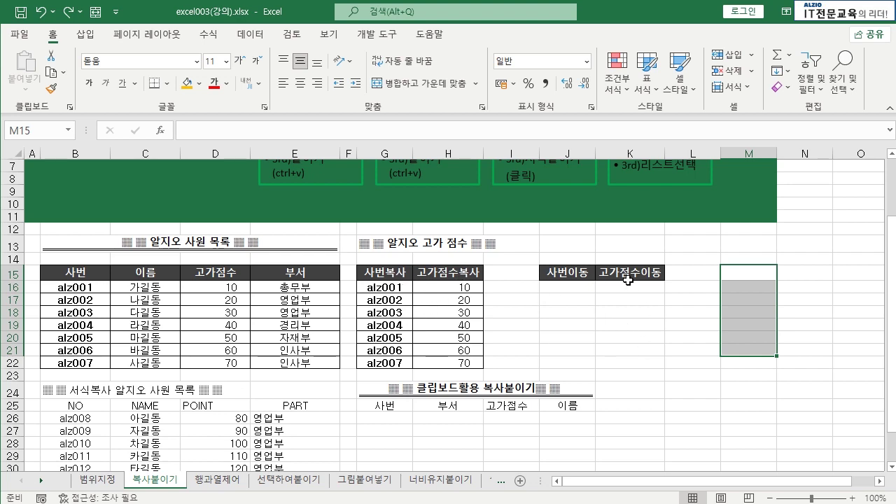
{"action": "scroll", "coordinate": [641, 304], "scroll_direction": "up", "scroll_amount": 2}
{"action": "scroll", "coordinate": [455, 236], "scroll_direction": "down", "scroll_amount": 2}
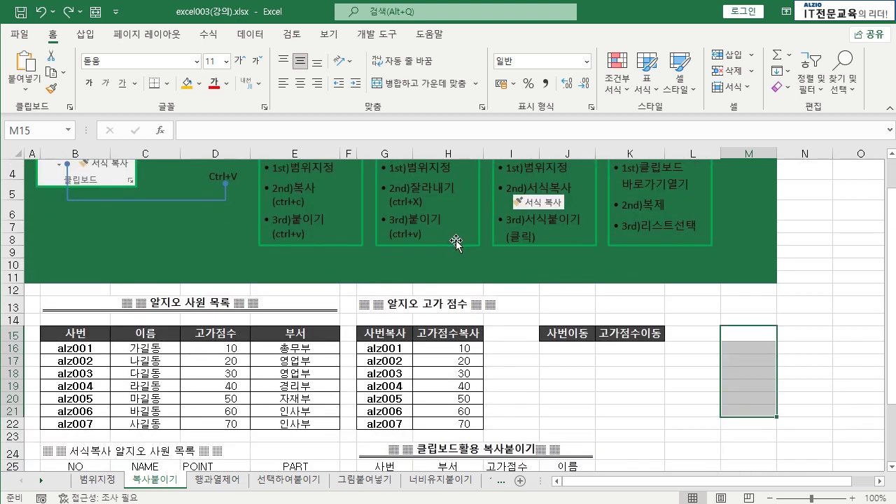
Cut the employee numbers in G16:G22 and paste them under 사번이동 starting at J16.
{"action": "left_click_drag", "start_coordinate": [379, 287], "coordinate": [386, 363]}
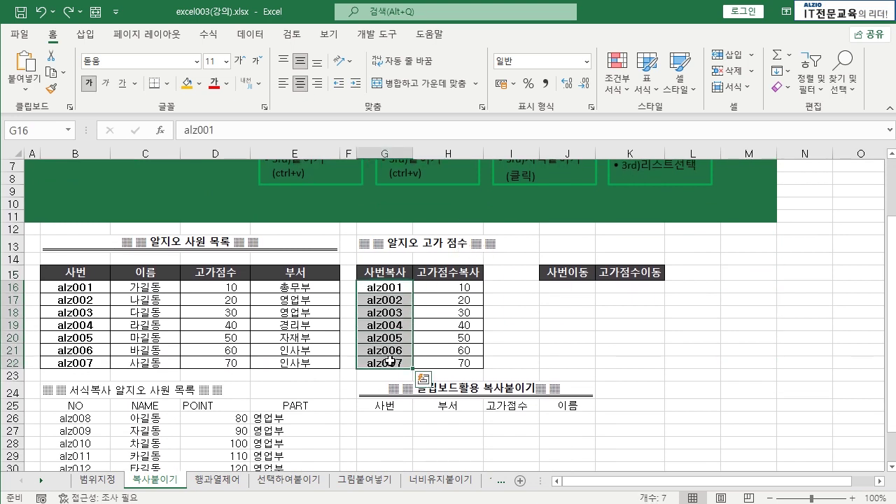
{"action": "left_click", "coordinate": [51, 56]}
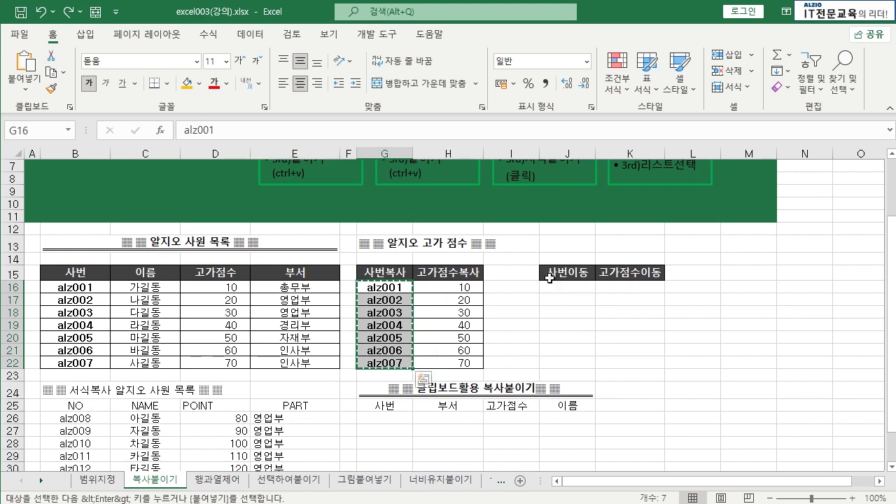
{"action": "left_click", "coordinate": [560, 287]}
{"action": "left_click", "coordinate": [28, 70]}
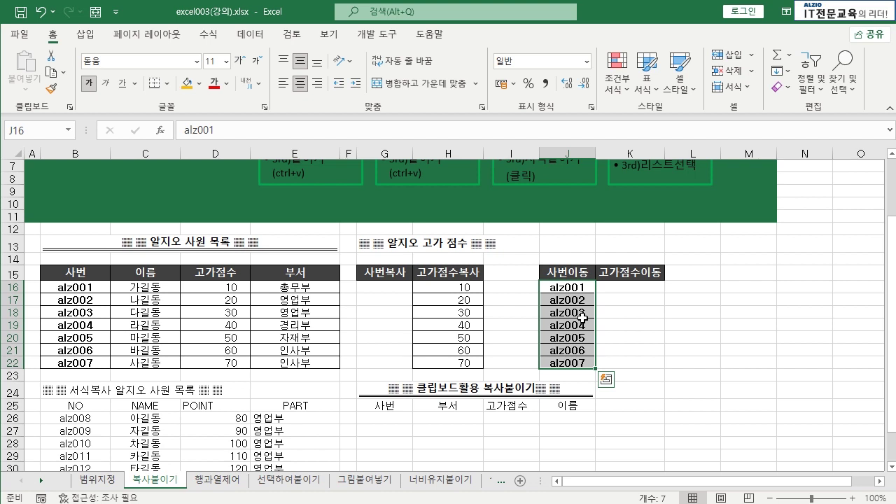
Cut the scores in H16:H22 and paste them under 고가점수이동 starting at K16.
{"action": "left_click", "coordinate": [459, 289]}
{"action": "left_click_drag", "start_coordinate": [459, 289], "coordinate": [455, 361]}
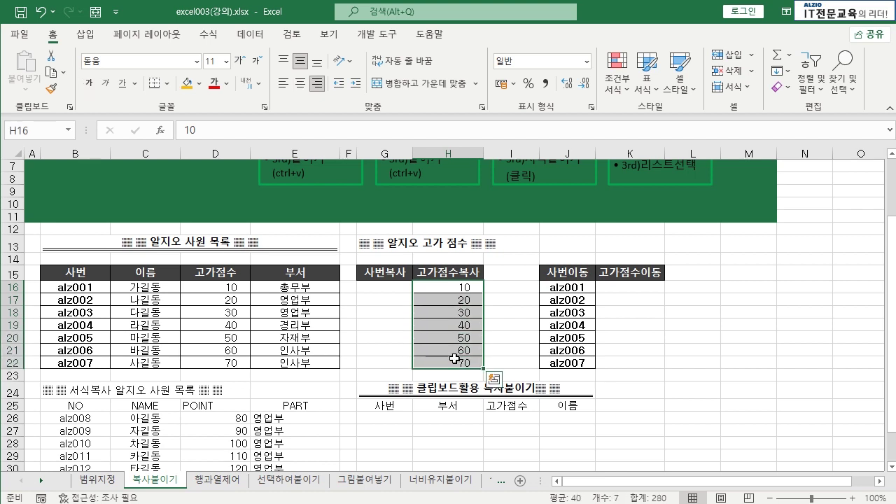
{"action": "key", "text": "ctrl+c"}
{"action": "left_click", "coordinate": [622, 289]}
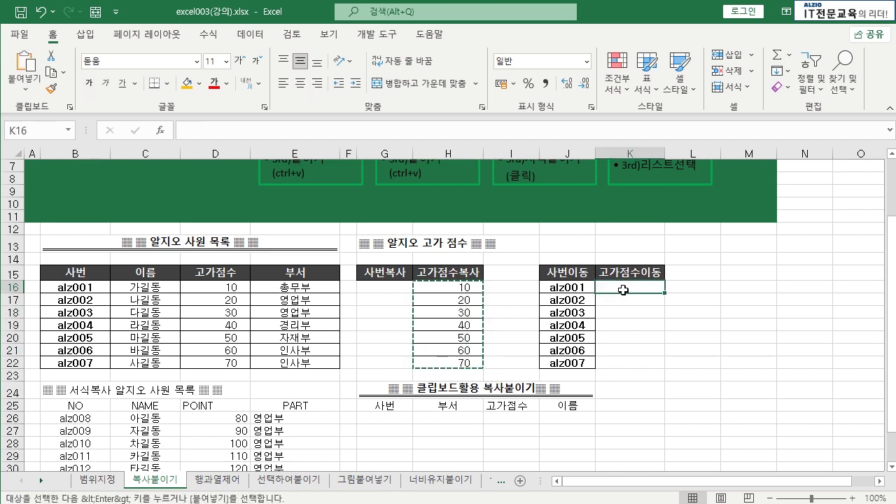
{"action": "key", "text": "ctrl+v"}
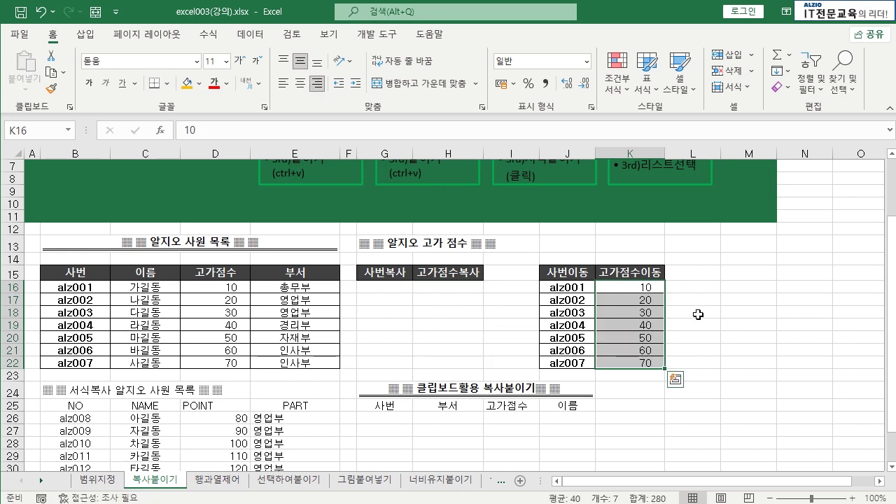
{"action": "left_click", "coordinate": [698, 314]}
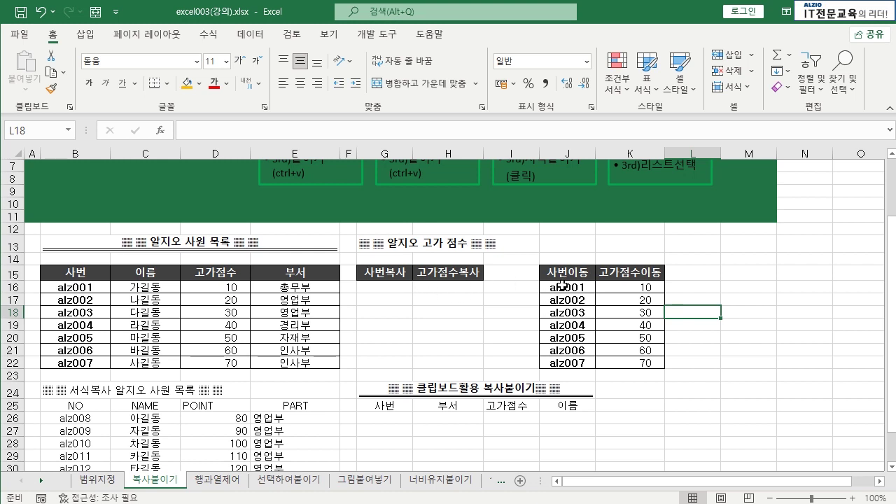
Move the employee numbers from J16:J22 back to G16:G22 and the scores from K16:K22 back to H16:H22, without using the clipboard.
{"action": "left_click_drag", "start_coordinate": [568, 287], "coordinate": [568, 363]}
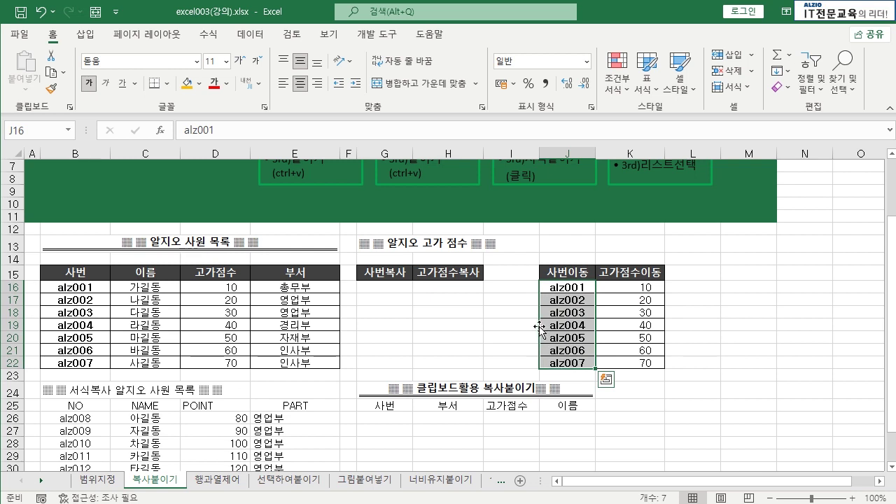
{"action": "left_click_drag", "start_coordinate": [539, 327], "coordinate": [406, 329]}
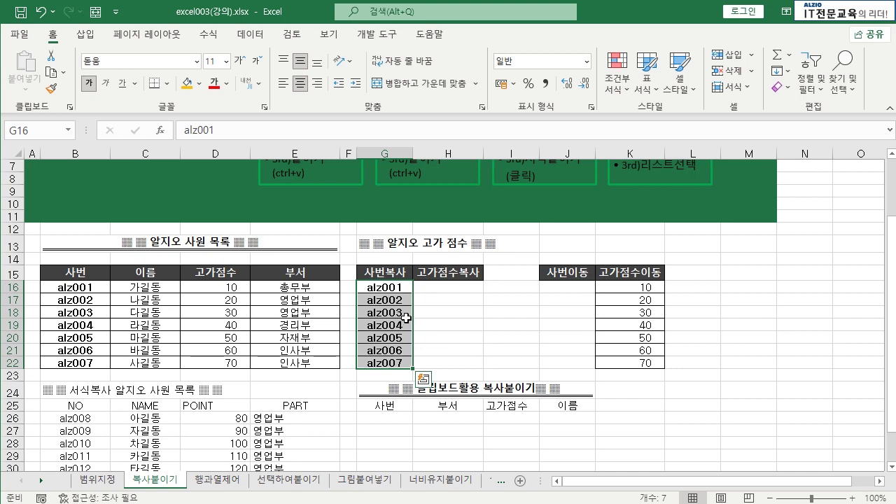
{"action": "left_click_drag", "start_coordinate": [632, 286], "coordinate": [630, 362]}
{"action": "left_click_drag", "start_coordinate": [596, 327], "coordinate": [453, 331]}
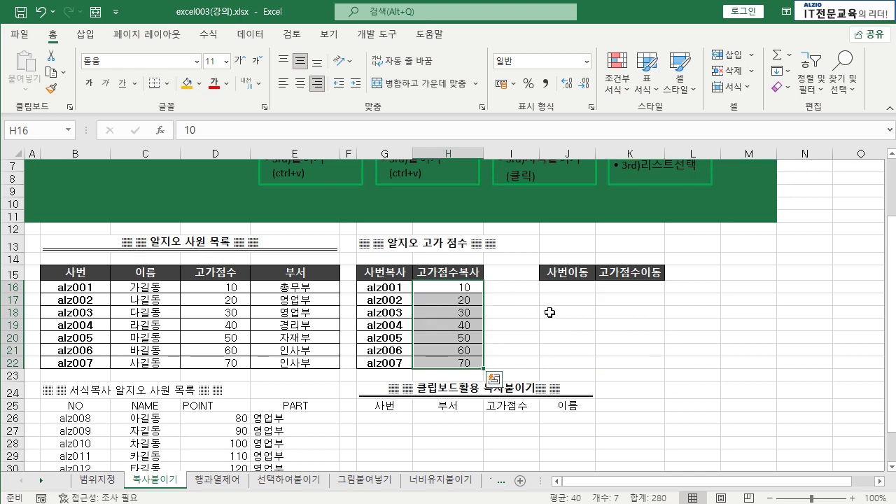
{"action": "left_click", "coordinate": [549, 314]}
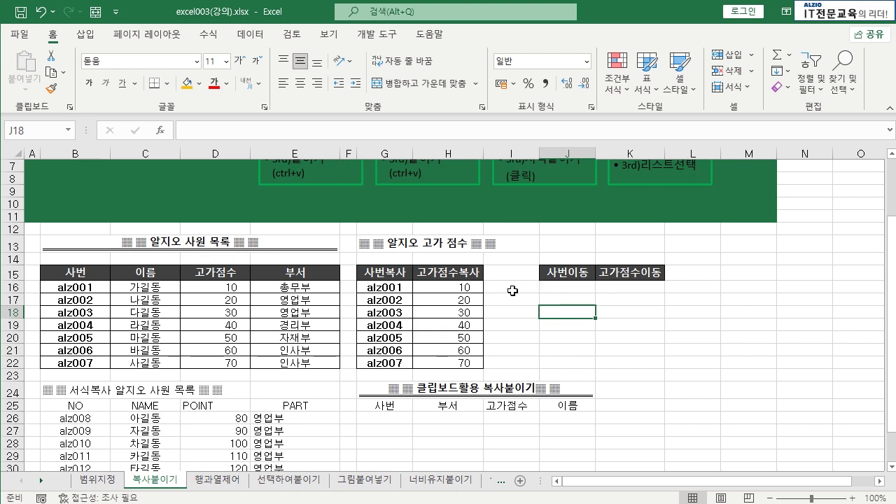
Duplicate G16:G22 under 사번이동 at J16 and H16:H22 under 고가점수이동 at K16, without using the clipboard.
{"action": "left_click_drag", "start_coordinate": [396, 288], "coordinate": [388, 362]}
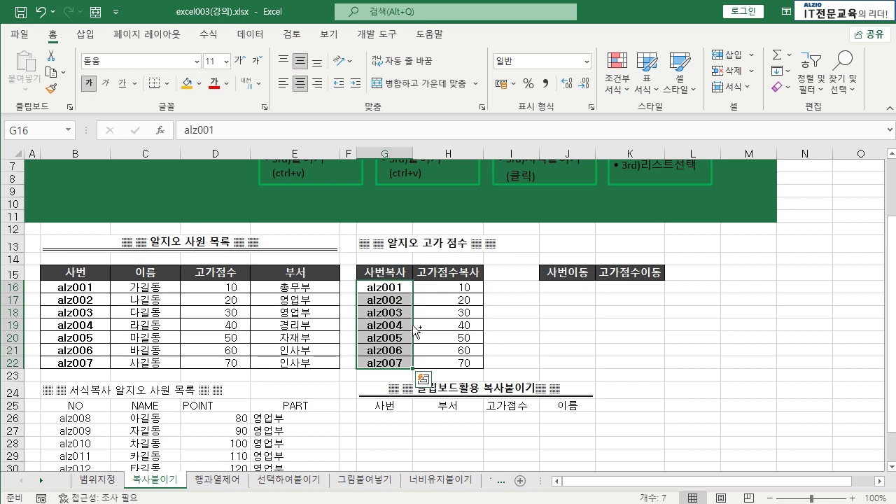
{"action": "left_click_drag", "start_coordinate": [417, 330], "coordinate": [554, 322]}
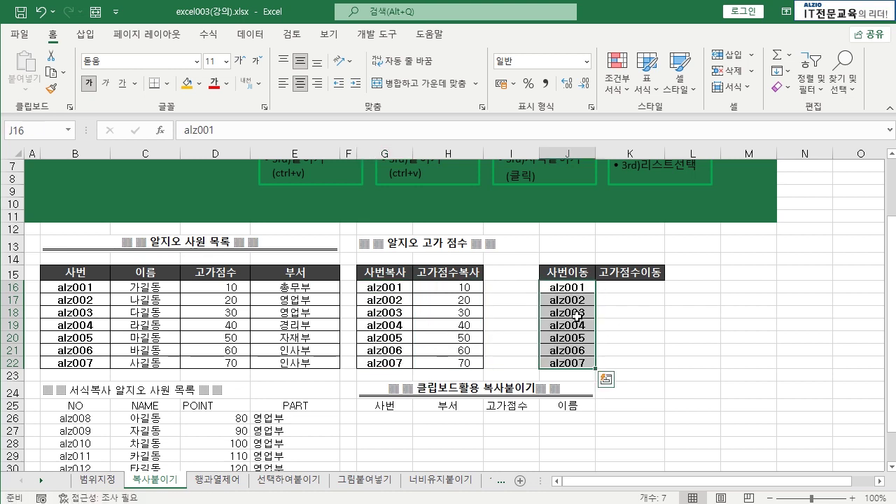
{"action": "left_click_drag", "start_coordinate": [462, 287], "coordinate": [614, 326]}
{"action": "left_click", "coordinate": [703, 299]}
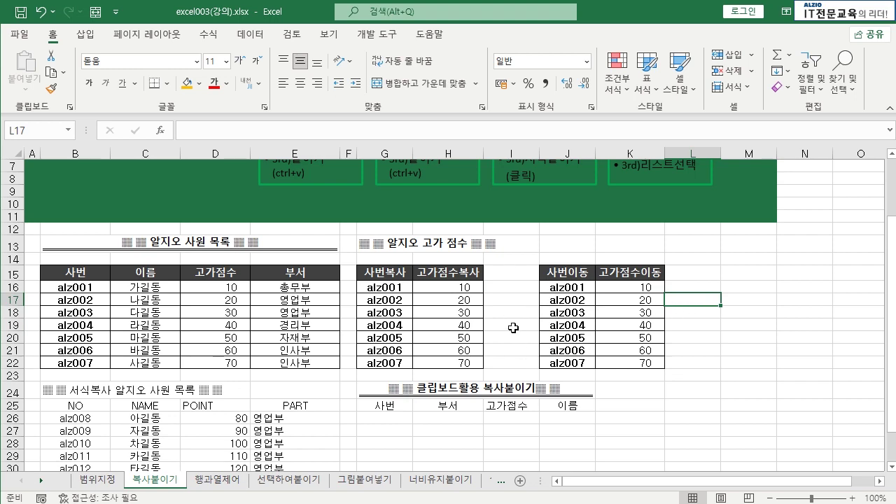
Open the text of the merged title cell B13 for editing to examine it, and leave editing.
{"action": "scroll", "coordinate": [471, 295], "scroll_direction": "up", "scroll_amount": 2}
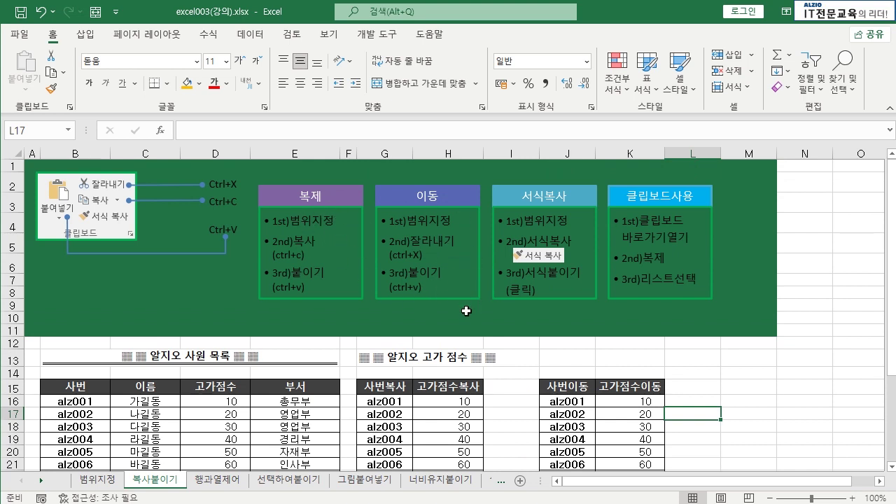
{"action": "scroll", "coordinate": [466, 311], "scroll_direction": "down", "scroll_amount": 3}
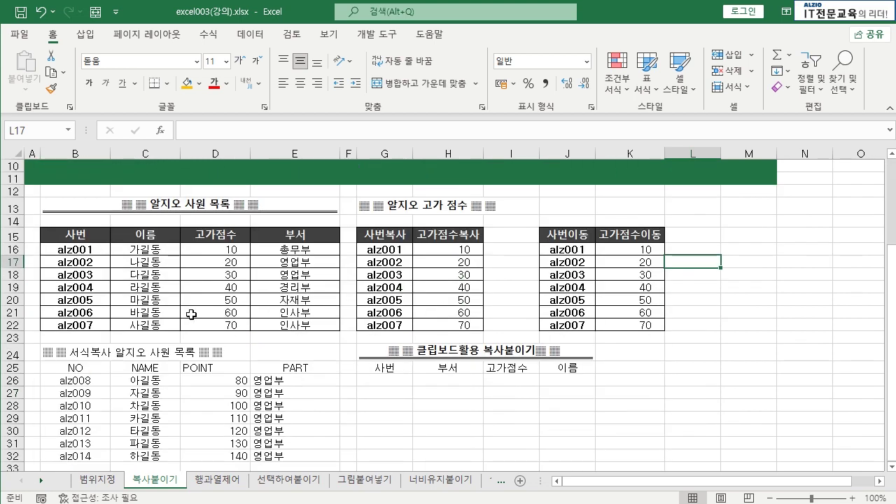
{"action": "left_click", "coordinate": [180, 204]}
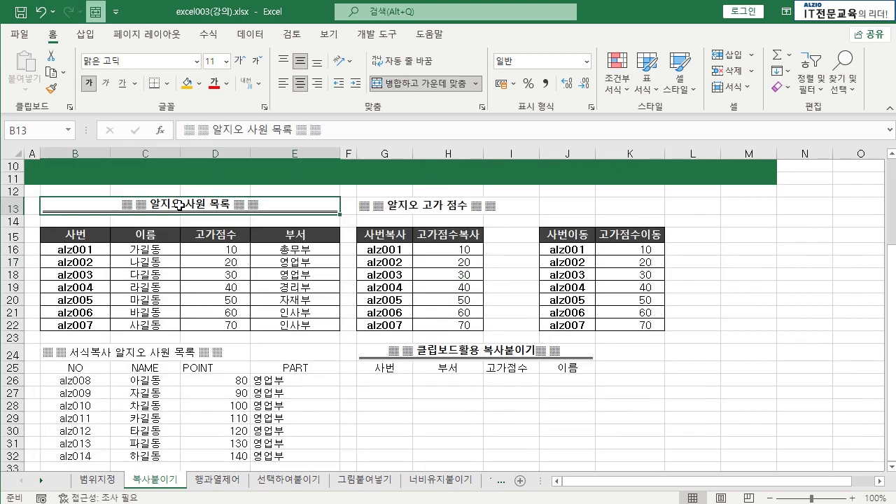
{"action": "mouse_move", "coordinate": [320, 130]}
{"action": "left_mouse_down"}
{"action": "mouse_move", "coordinate": [176, 129]}
{"action": "mouse_move", "coordinate": [328, 132]}
{"action": "left_mouse_up"}
{"action": "left_click", "coordinate": [236, 130]}
{"action": "left_click", "coordinate": [328, 130]}
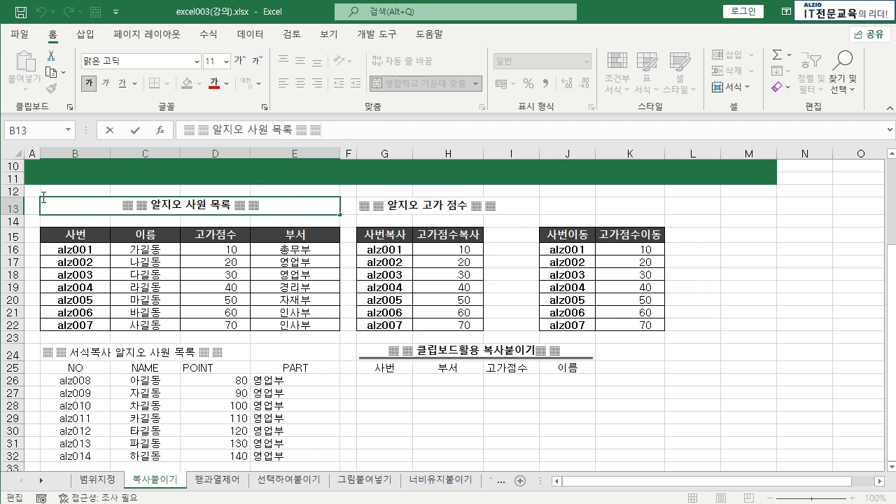
{"action": "left_click", "coordinate": [310, 204]}
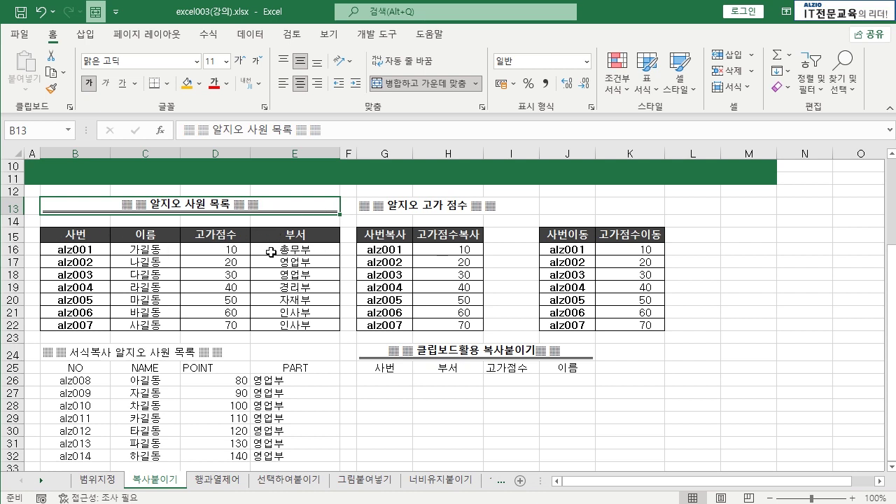
Copy the formatting of the merged title in B13 onto the title in B24 with Format Painter.
{"action": "left_click", "coordinate": [69, 352]}
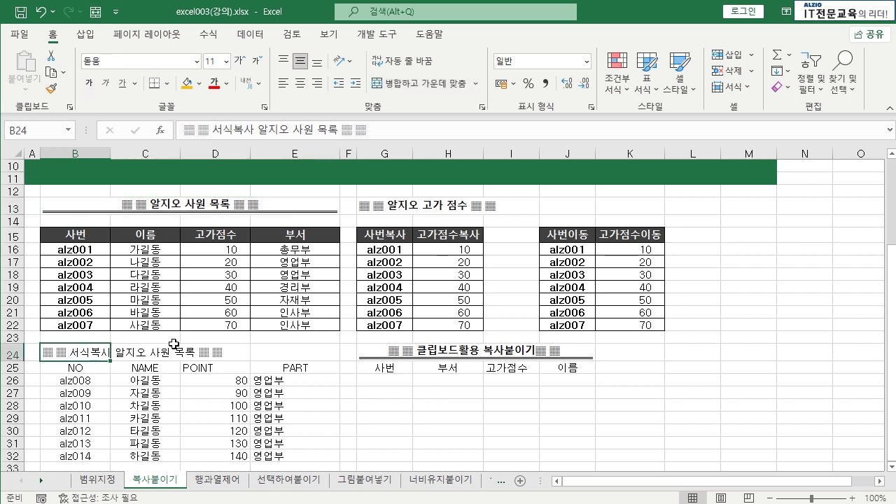
{"action": "left_click", "coordinate": [149, 206]}
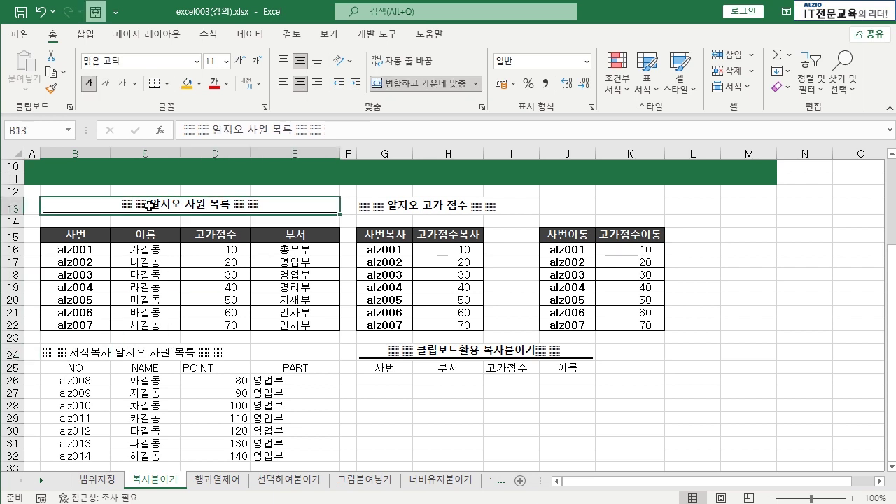
{"action": "left_click", "coordinate": [115, 352]}
{"action": "left_click", "coordinate": [158, 206]}
{"action": "left_click", "coordinate": [52, 94]}
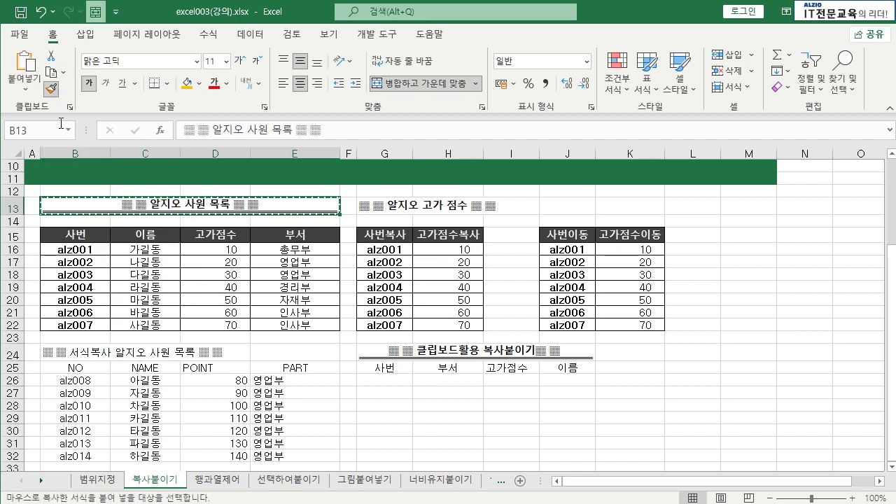
{"action": "left_click", "coordinate": [91, 354]}
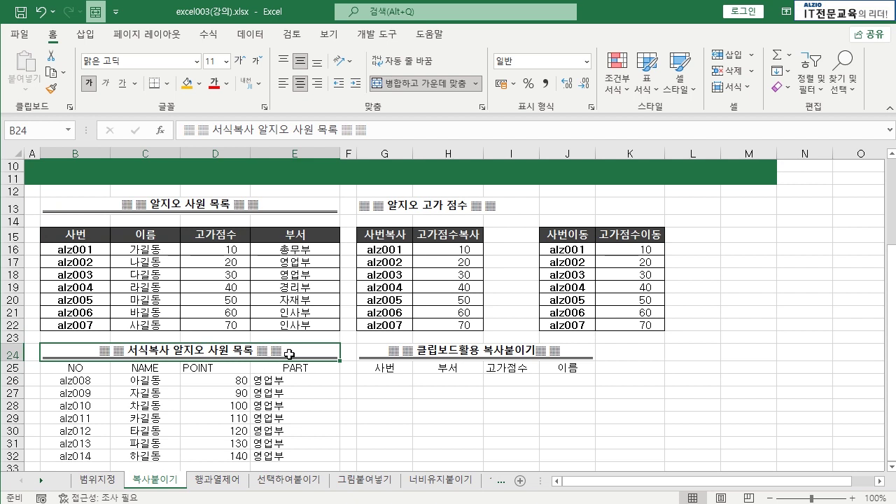
{"action": "left_click", "coordinate": [179, 209]}
{"action": "left_click", "coordinate": [165, 351]}
Copy the formatting of the header row B15:E15 onto the headers in B25:E25 with Format Painter.
{"action": "left_click_drag", "start_coordinate": [98, 369], "coordinate": [292, 371]}
{"action": "left_click_drag", "start_coordinate": [95, 238], "coordinate": [312, 238]}
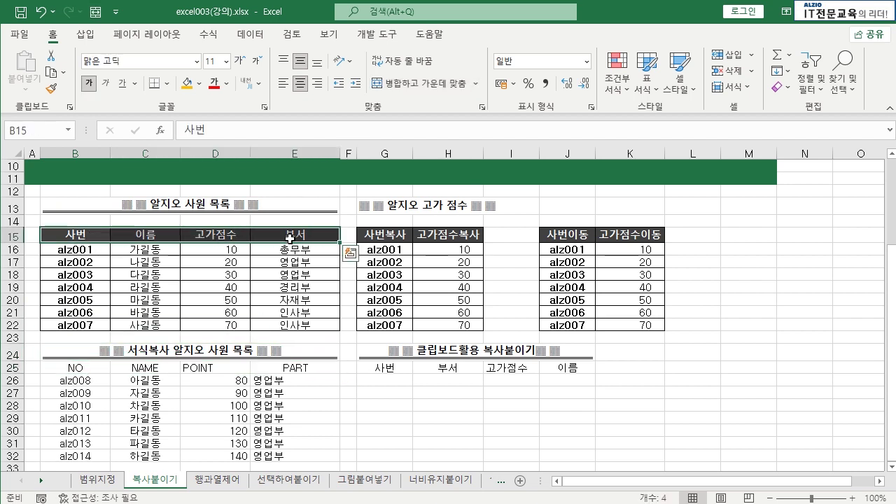
{"action": "left_click_drag", "start_coordinate": [81, 367], "coordinate": [294, 368]}
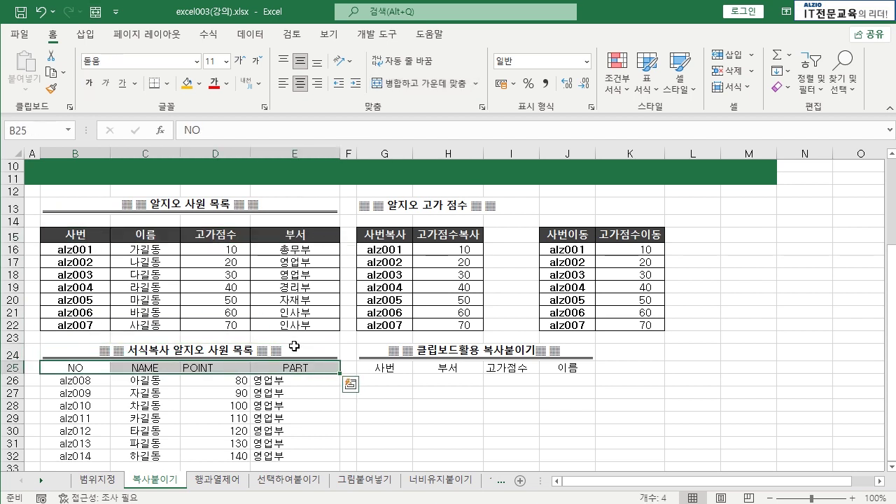
{"action": "left_click_drag", "start_coordinate": [84, 234], "coordinate": [293, 233]}
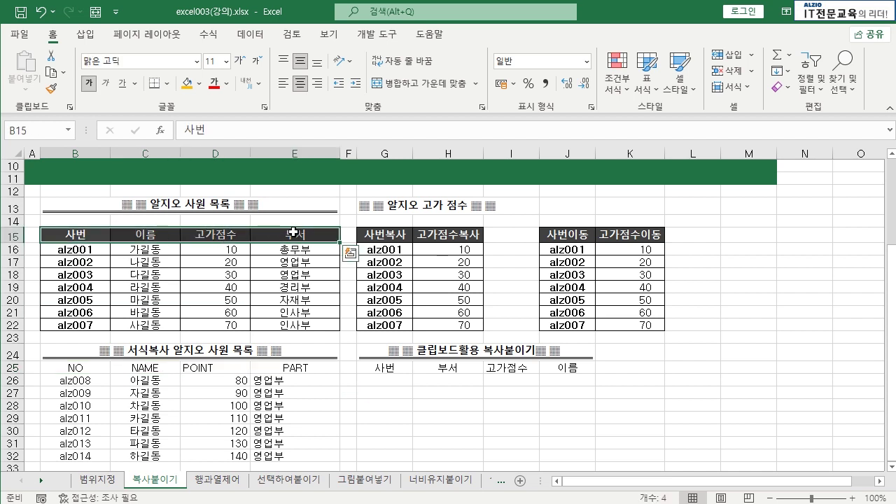
{"action": "left_click", "coordinate": [53, 90]}
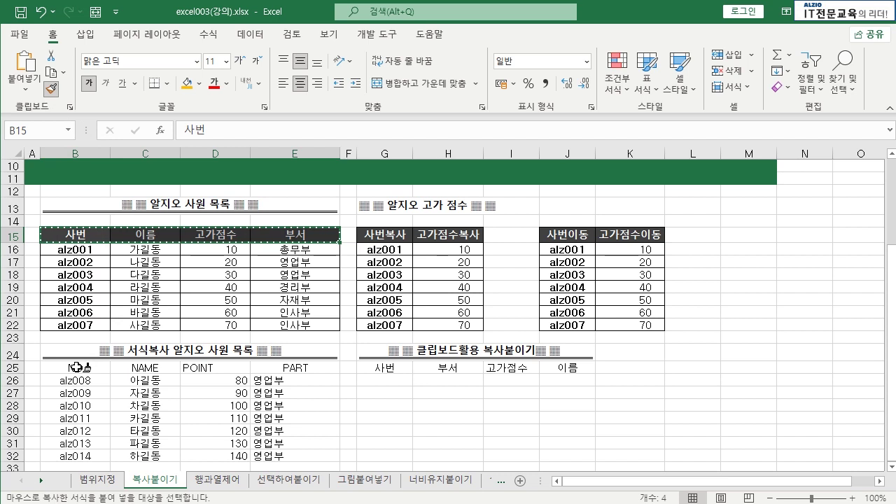
{"action": "mouse_move", "coordinate": [82, 366]}
{"action": "left_mouse_down"}
{"action": "mouse_move", "coordinate": [336, 367]}
{"action": "mouse_move", "coordinate": [292, 367]}
{"action": "left_mouse_up"}
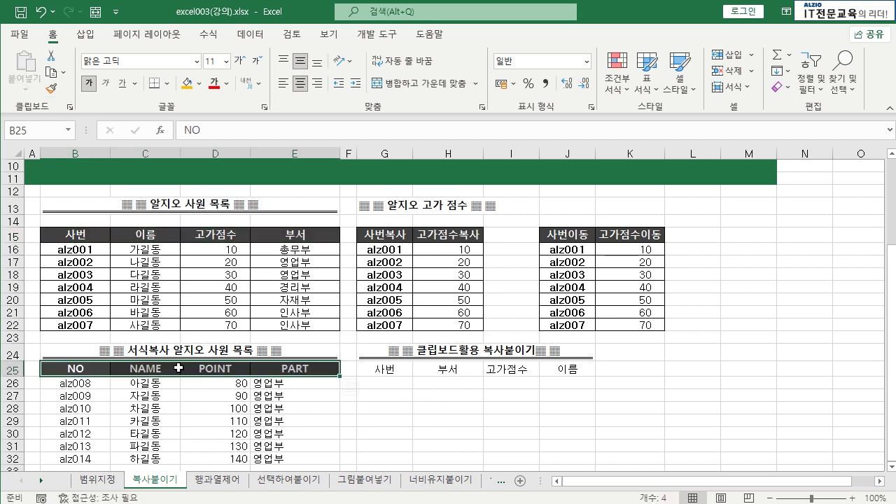
Copy the formatting of the employee data in B16:E22 onto B26:E32 with Format Painter.
{"action": "left_click", "coordinate": [84, 252]}
{"action": "left_click_drag", "start_coordinate": [83, 251], "coordinate": [293, 323]}
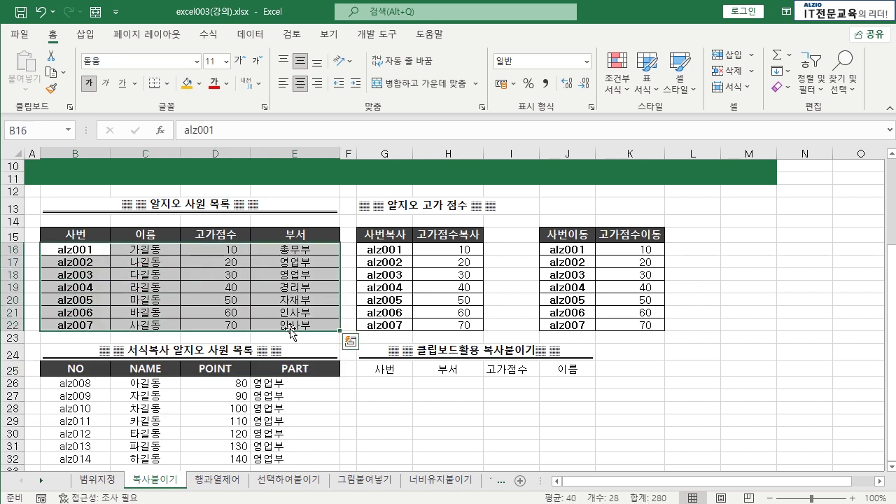
{"action": "left_click", "coordinate": [51, 88]}
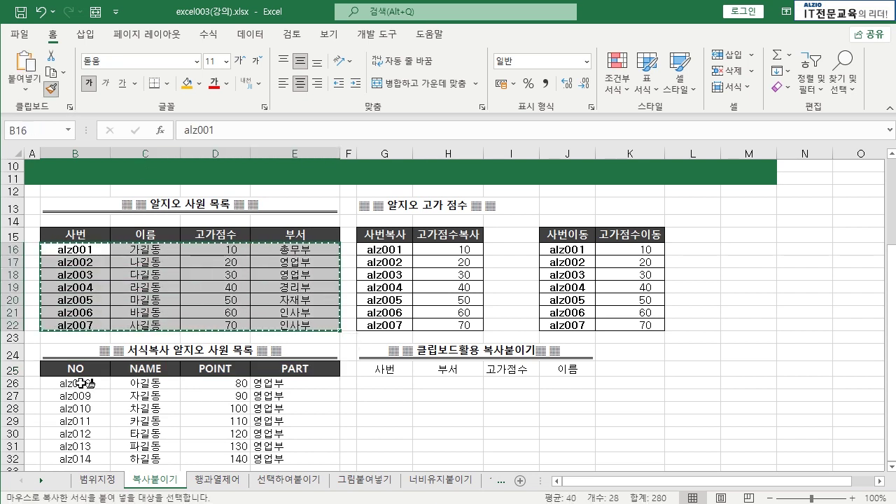
{"action": "left_click_drag", "start_coordinate": [70, 383], "coordinate": [278, 459]}
{"action": "scroll", "coordinate": [255, 402], "scroll_direction": "down", "scroll_amount": 1}
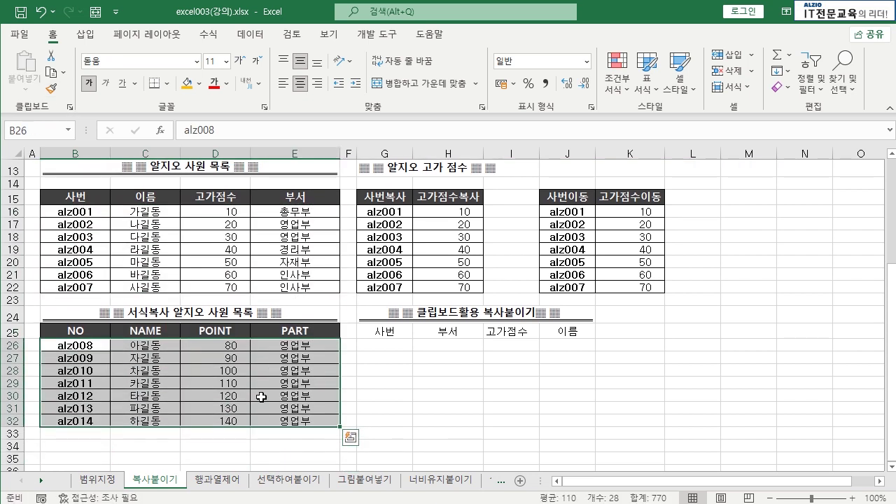
{"action": "left_click", "coordinate": [241, 395]}
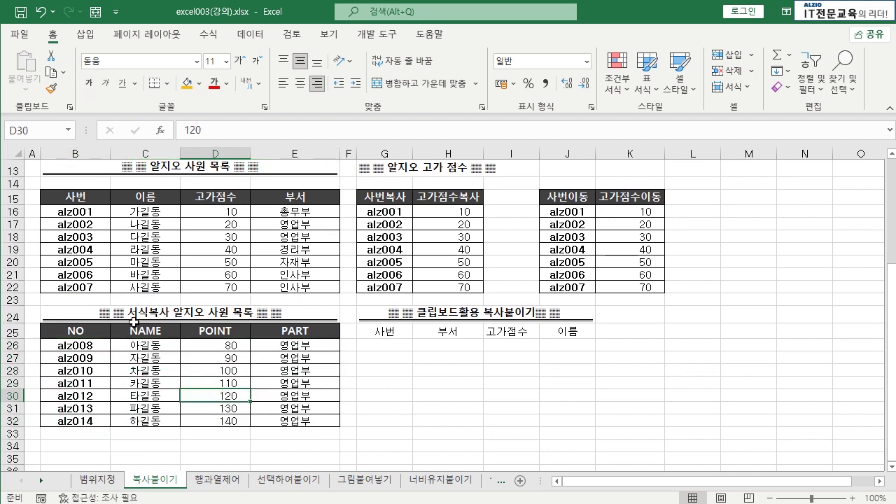
{"action": "scroll", "coordinate": [302, 282], "scroll_direction": "up", "scroll_amount": 1}
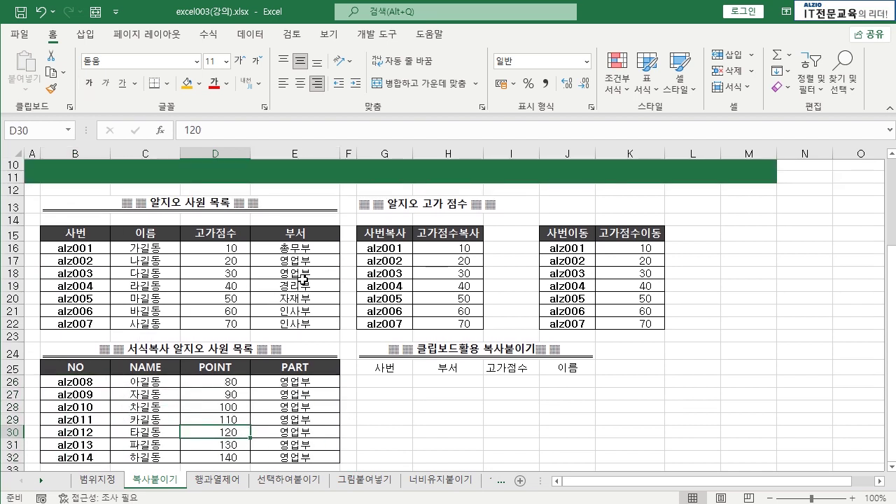
{"action": "scroll", "coordinate": [313, 285], "scroll_direction": "down", "scroll_amount": 1}
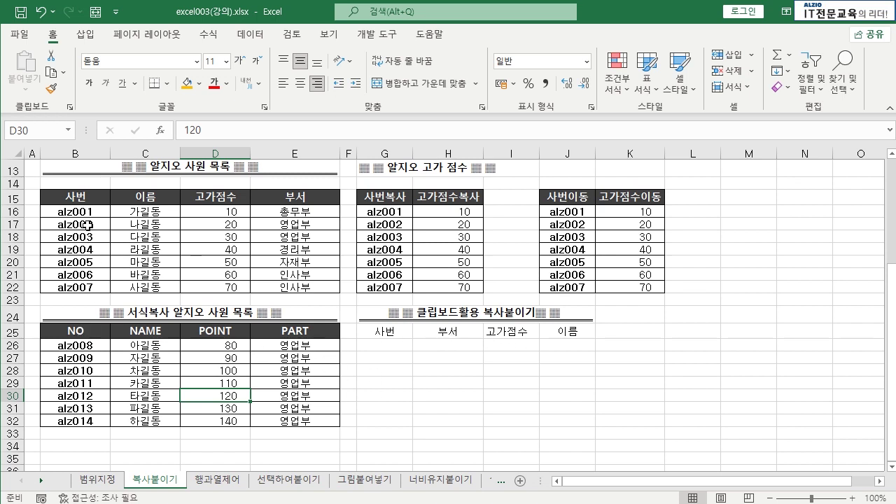
{"action": "left_click_drag", "start_coordinate": [75, 212], "coordinate": [75, 287]}
{"action": "left_click", "coordinate": [487, 367]}
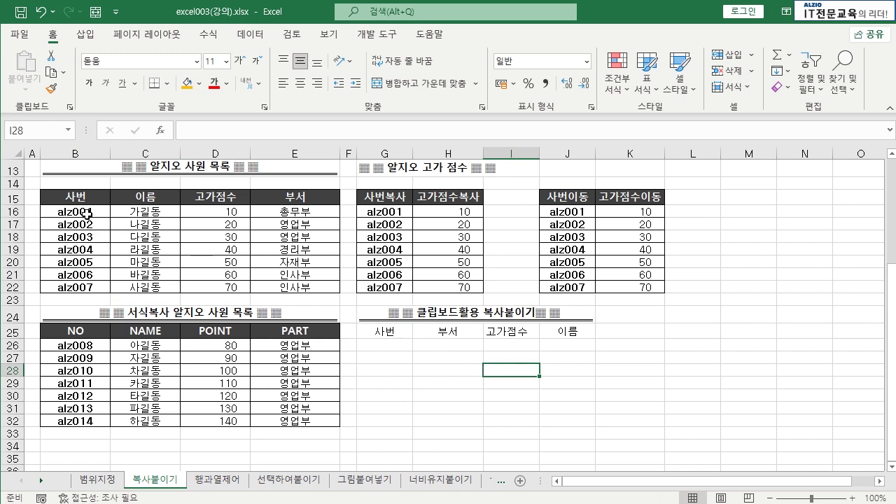
Copy the employee numbers in B16:B22 and paste them starting at G26.
{"action": "left_click_drag", "start_coordinate": [86, 213], "coordinate": [98, 289]}
{"action": "key", "text": "ctrl+c"}
{"action": "left_click", "coordinate": [385, 346]}
{"action": "key", "text": "ctrl+v"}
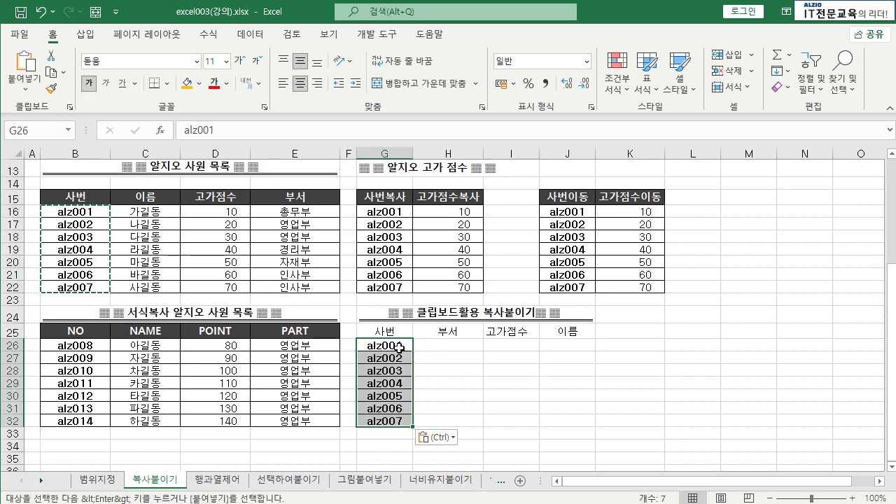
Copy the department values in E16:E22 and paste them starting at H26.
{"action": "left_click", "coordinate": [169, 217]}
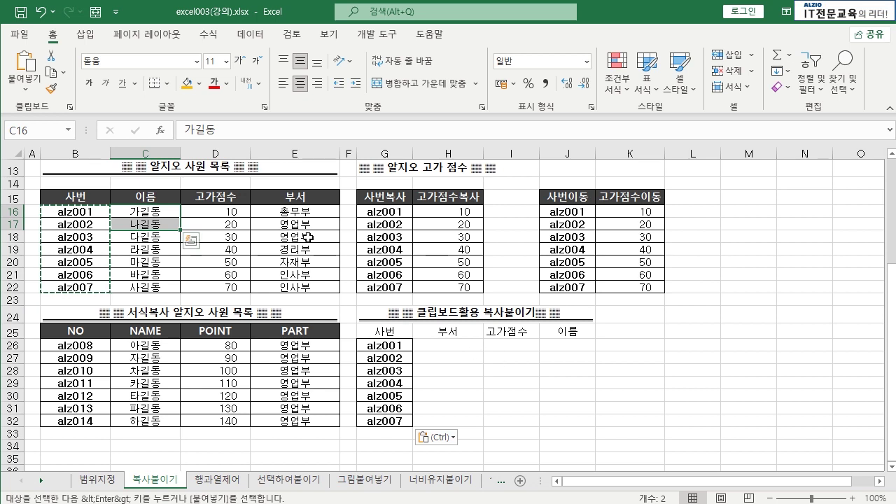
{"action": "left_click_drag", "start_coordinate": [314, 213], "coordinate": [311, 287]}
{"action": "key", "text": "ctrl+c"}
{"action": "left_click", "coordinate": [461, 346]}
{"action": "key", "text": "ctrl+v"}
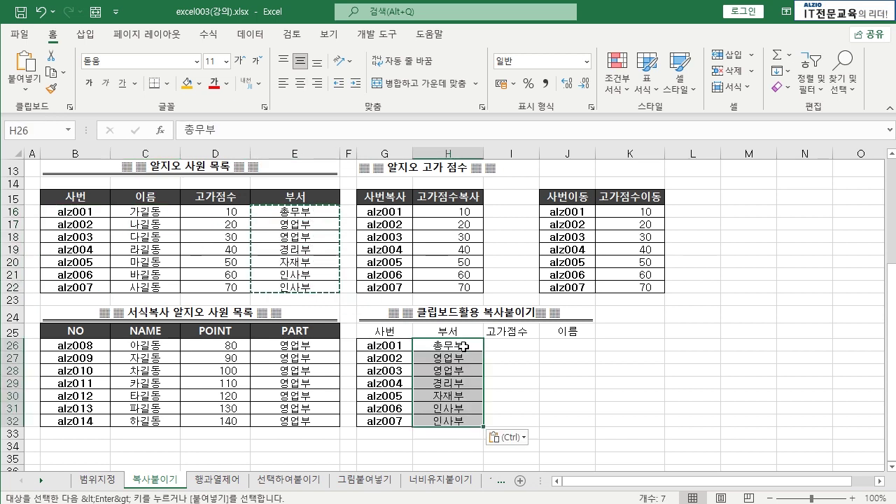
Copy the 고가점수 values in D16:D22 and paste them starting at I26.
{"action": "left_click_drag", "start_coordinate": [233, 219], "coordinate": [231, 287]}
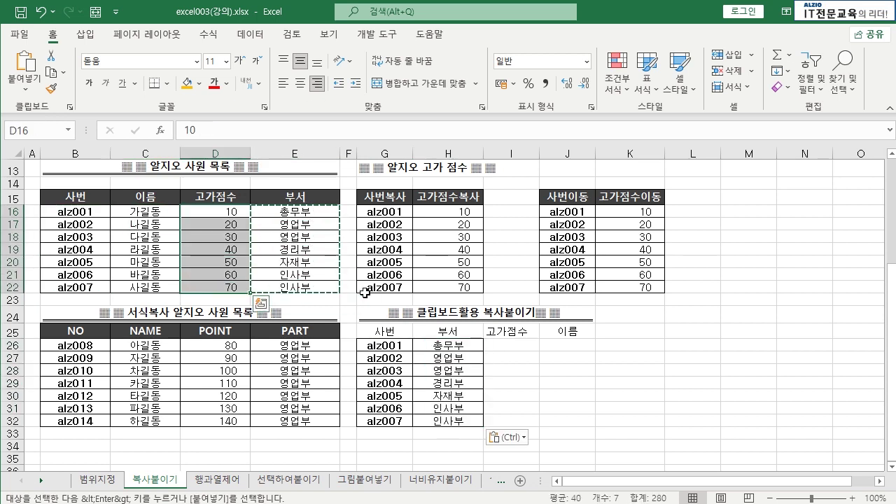
{"action": "key", "text": "ctrl+c"}
{"action": "left_click", "coordinate": [533, 348]}
{"action": "key", "text": "ctrl+v"}
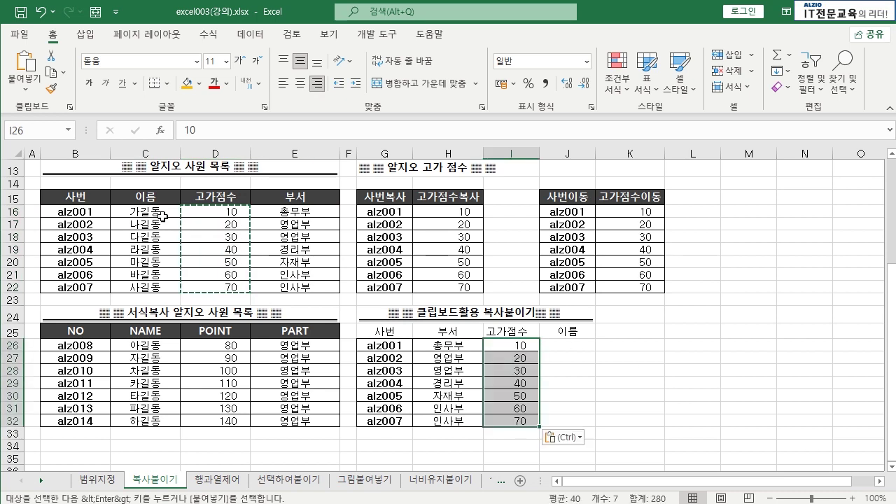
Undo the three column pastes in G26:I32 and select cell G26.
{"action": "left_click_drag", "start_coordinate": [162, 216], "coordinate": [162, 287]}
{"action": "key", "text": "ctrl+z"}
{"action": "key", "text": "ctrl+z"}
{"action": "key", "text": "ctrl+z"}
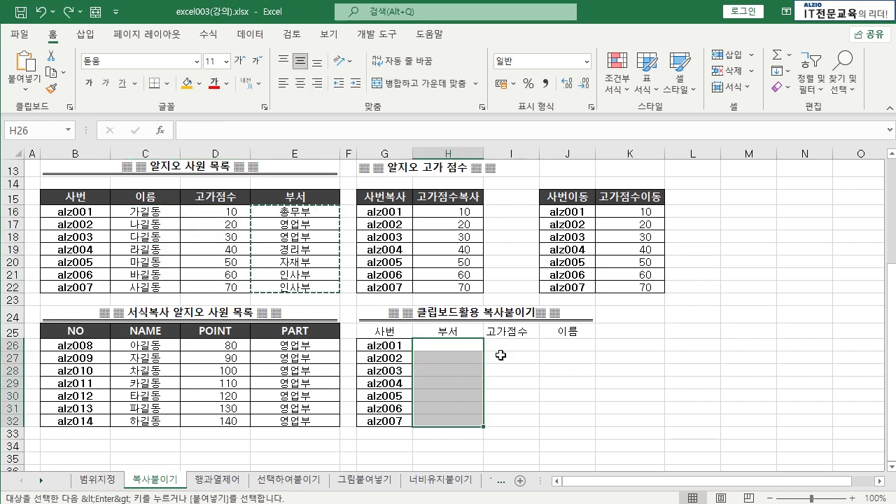
{"action": "left_click", "coordinate": [370, 342]}
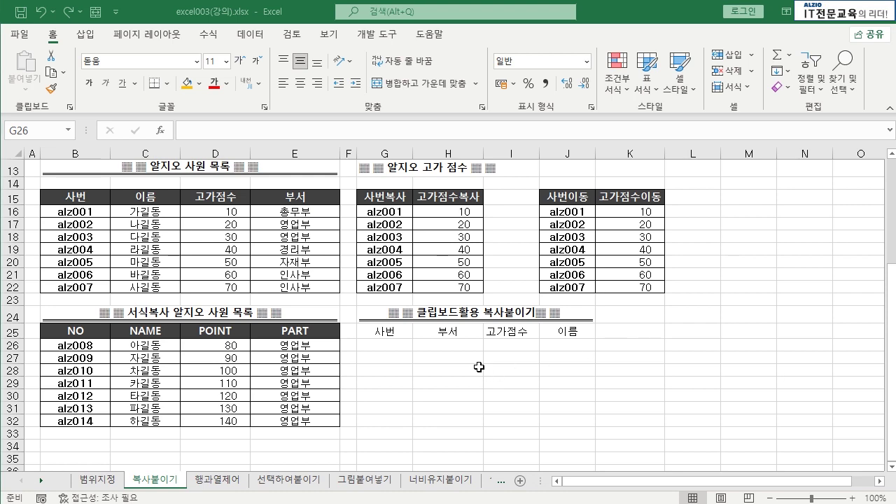
Show the Office clipboard contents and copy the 사번 column with its header, B15:B22, to it.
{"action": "left_click", "coordinate": [69, 107]}
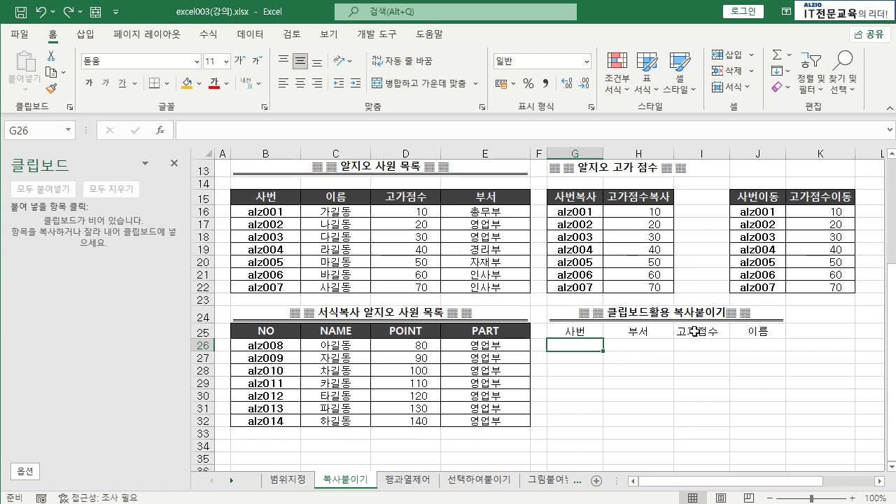
{"action": "left_click_drag", "start_coordinate": [258, 200], "coordinate": [259, 287]}
{"action": "key", "text": "ctrl+c"}
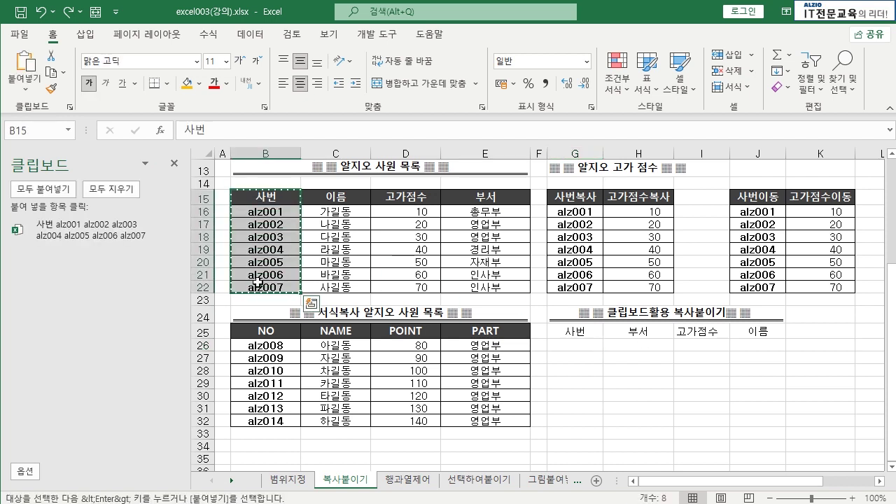
{"action": "left_click", "coordinate": [101, 232]}
Copy the 이름 column C15:C22 and the 고가점수 column D15:D22 to the clipboard as separate items.
{"action": "left_click_drag", "start_coordinate": [484, 196], "coordinate": [480, 288]}
{"action": "left_click_drag", "start_coordinate": [335, 201], "coordinate": [336, 286]}
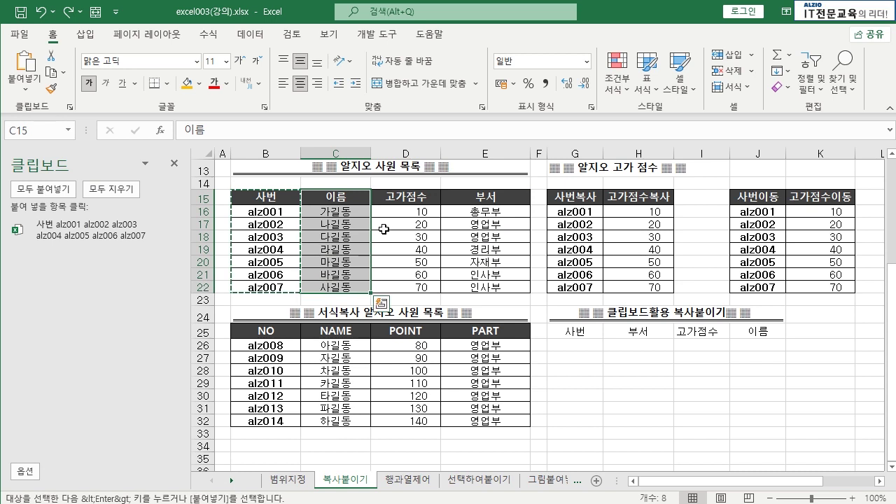
{"action": "key", "text": "ctrl+c"}
{"action": "left_click_drag", "start_coordinate": [396, 198], "coordinate": [394, 286]}
{"action": "key", "text": "ctrl+v"}
{"action": "left_click_drag", "start_coordinate": [482, 198], "coordinate": [482, 276]}
{"action": "key", "text": "ctrl+z"}
{"action": "key", "text": "ctrl+c"}
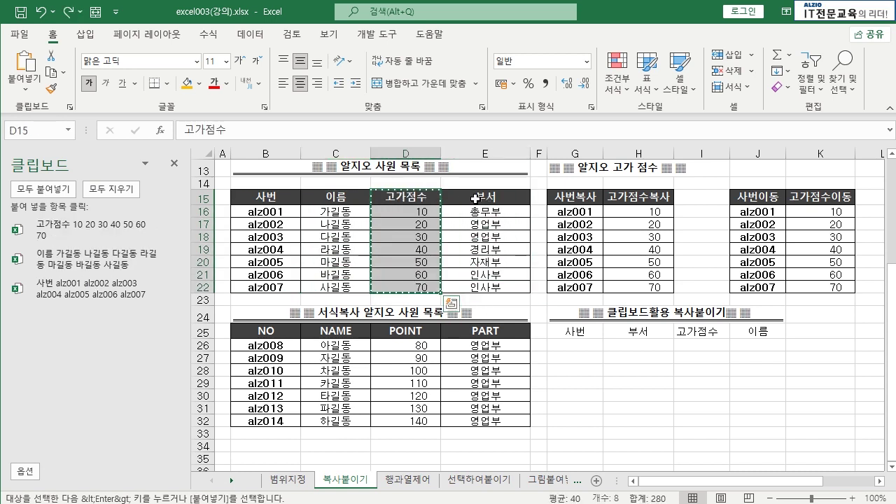
Copy the 부서 column E15:E22 to the clipboard and end copy mode.
{"action": "left_click_drag", "start_coordinate": [482, 198], "coordinate": [462, 285]}
{"action": "key", "text": "ctrl+c"}
{"action": "key", "text": "Escape"}
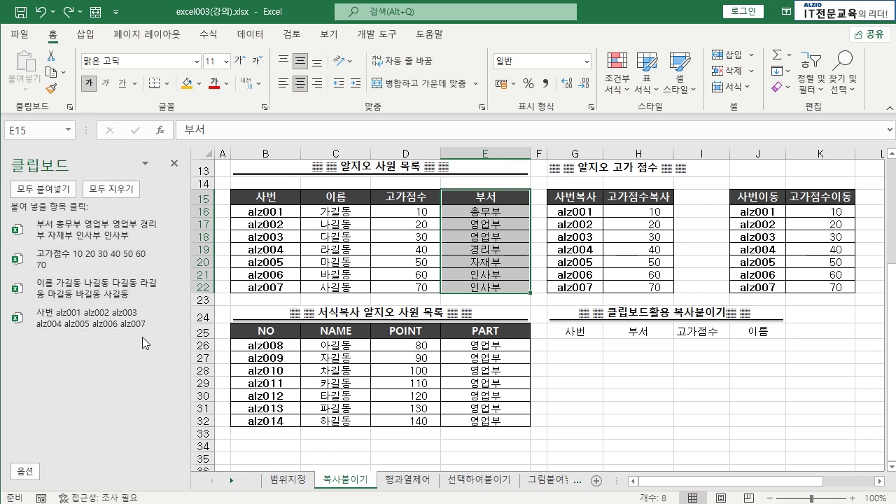
Paste the stored 사번 clipboard item at G25 and the 부서 item at H25.
{"action": "left_click", "coordinate": [486, 370]}
{"action": "left_click", "coordinate": [560, 334]}
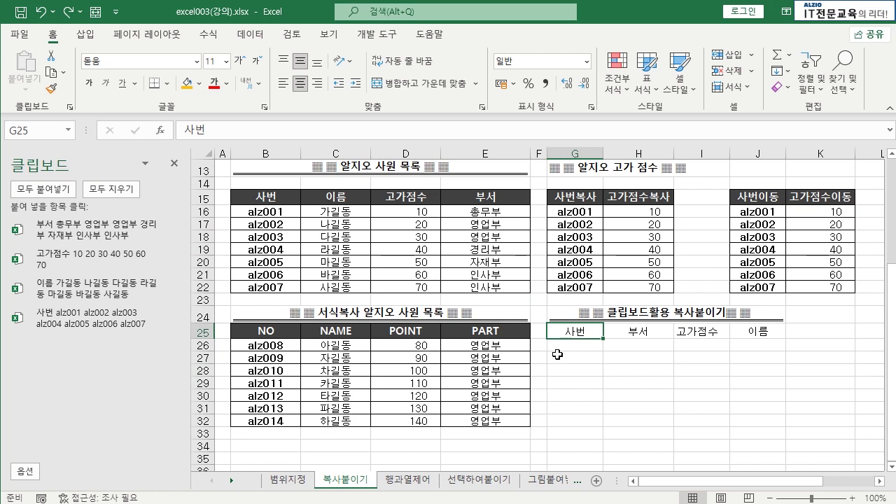
{"action": "left_click", "coordinate": [62, 321]}
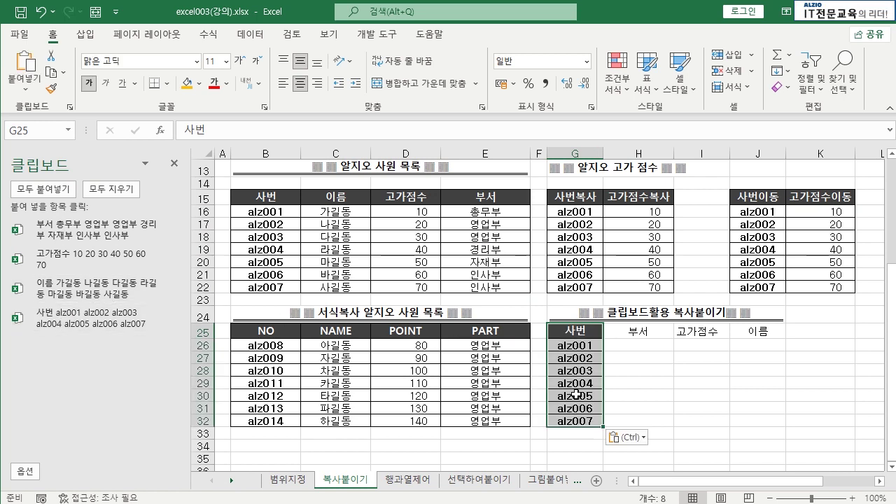
{"action": "left_click", "coordinate": [637, 331]}
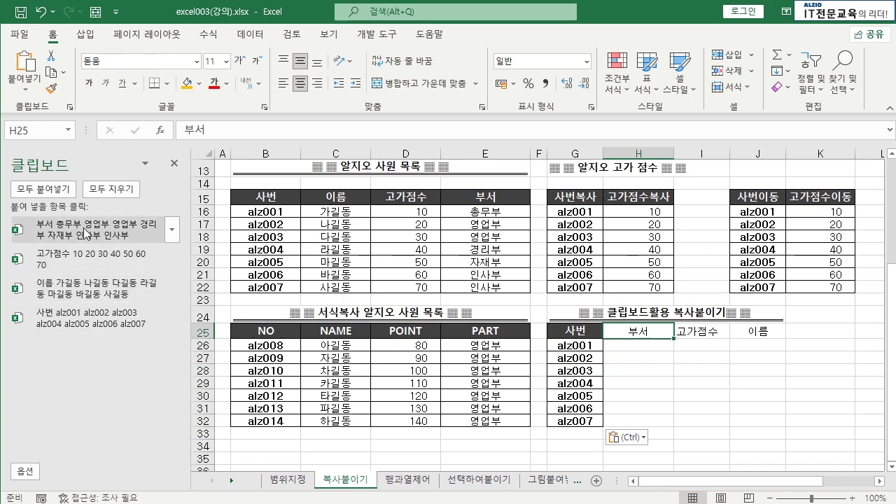
{"action": "left_click", "coordinate": [91, 229]}
Paste the stored 고가점수 clipboard item at I25 and the 이름 item at J25.
{"action": "left_click", "coordinate": [691, 330]}
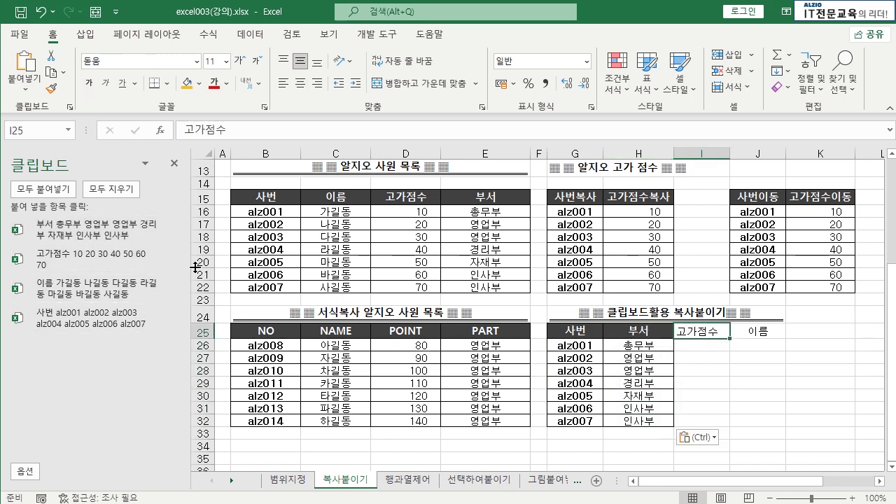
{"action": "left_click", "coordinate": [91, 256]}
{"action": "left_click", "coordinate": [753, 331]}
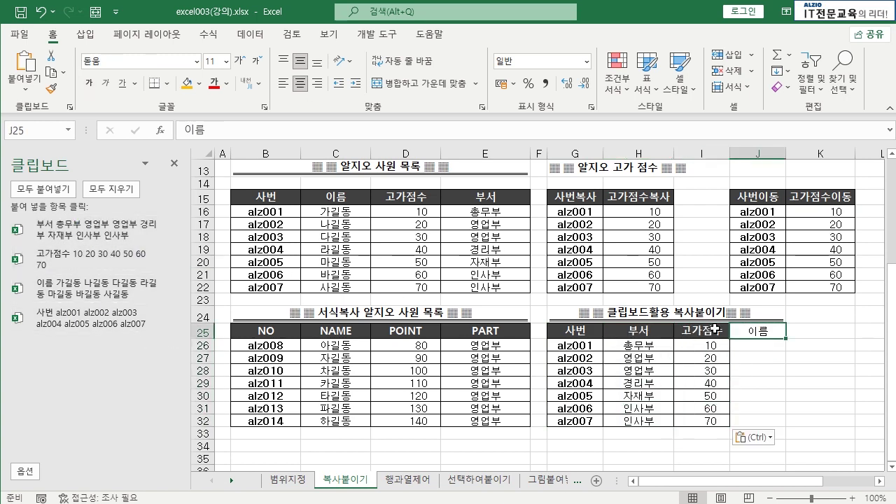
{"action": "left_click", "coordinate": [82, 278]}
{"action": "left_click", "coordinate": [743, 371]}
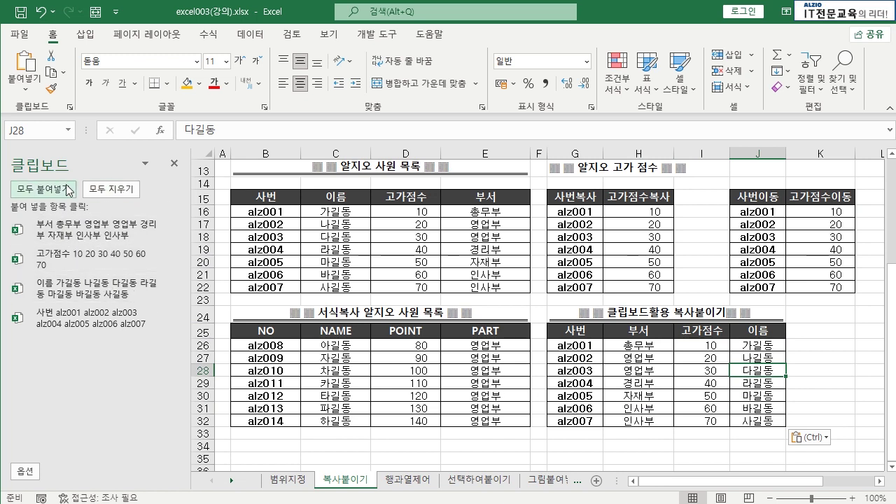
Clear all items from the Office clipboard and close its display.
{"action": "left_click", "coordinate": [112, 190]}
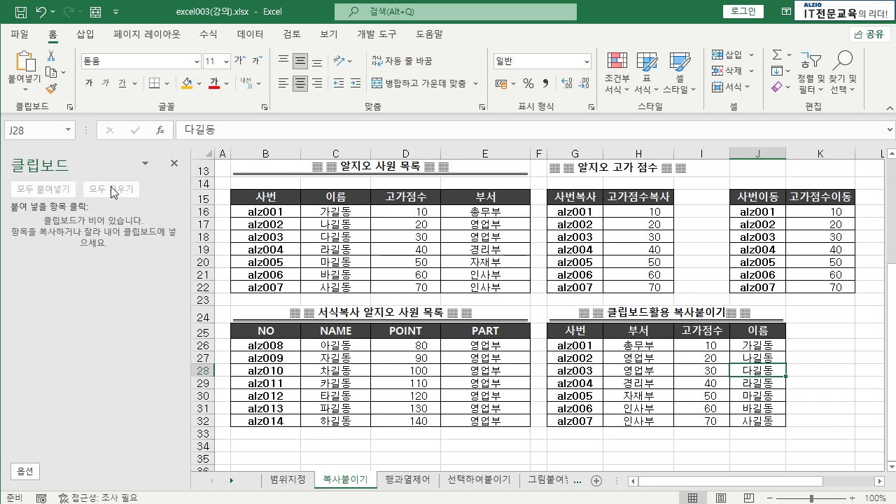
{"action": "left_click", "coordinate": [175, 163]}
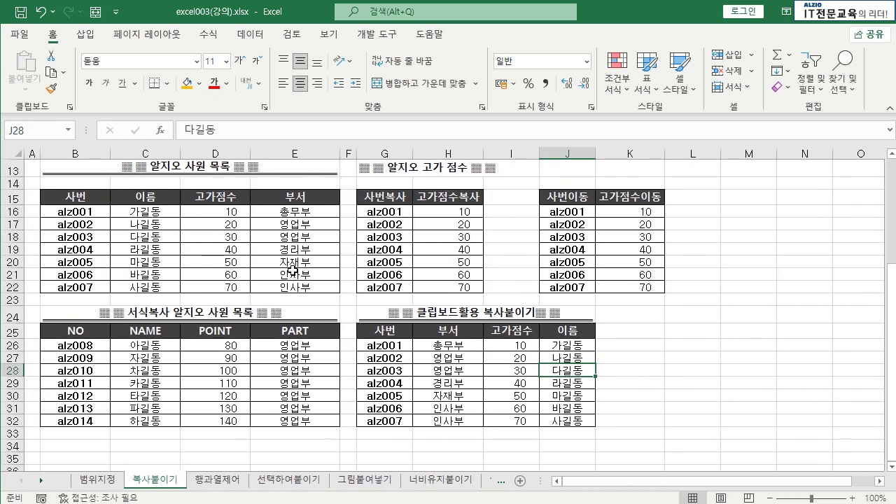
{"action": "scroll", "coordinate": [392, 322], "scroll_direction": "up", "scroll_amount": 4}
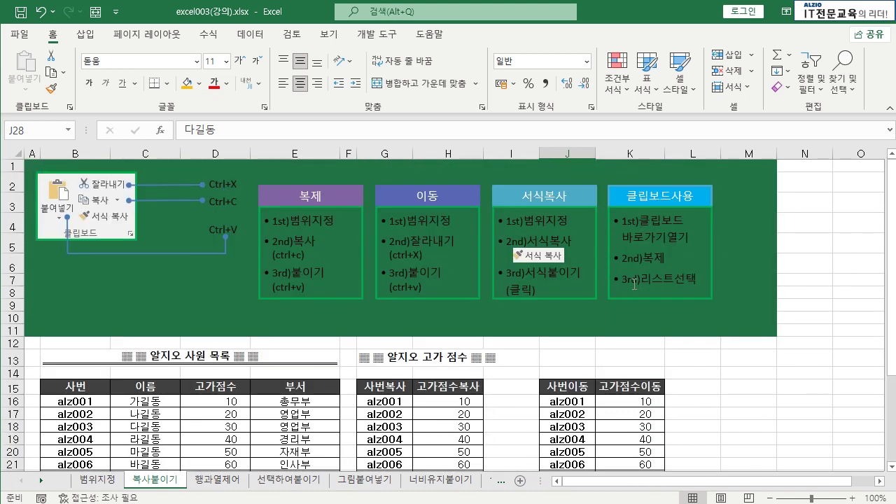
{"action": "scroll", "coordinate": [691, 286], "scroll_direction": "down", "scroll_amount": 3}
{"action": "left_click", "coordinate": [689, 350]}
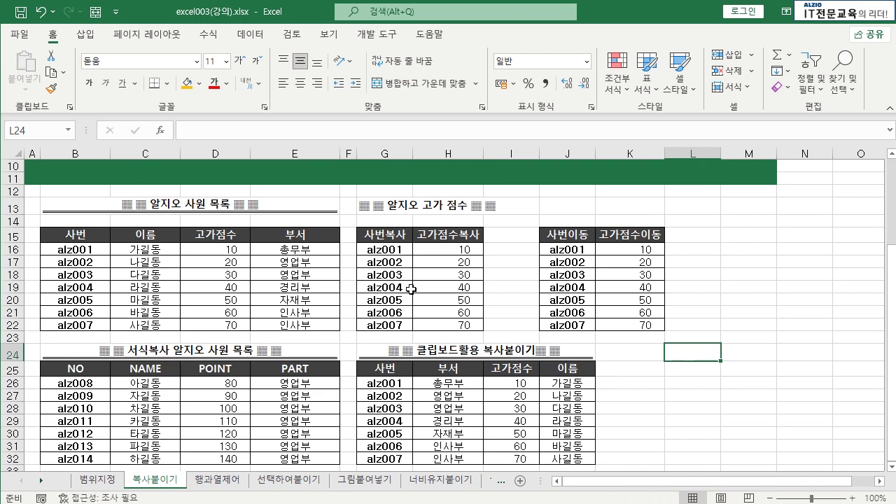
{"action": "scroll", "coordinate": [411, 289], "scroll_direction": "down", "scroll_amount": 1}
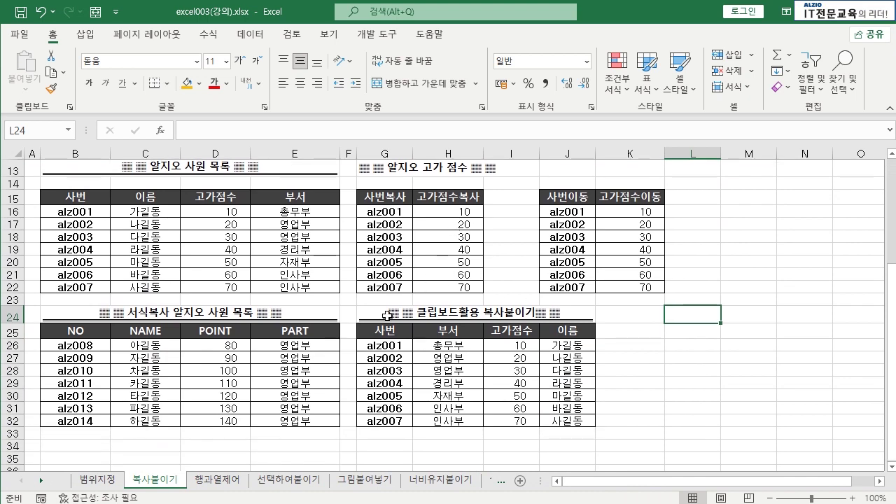
Switch to the 행과열제어 sheet and look over its instructions and practice tables.
{"action": "key", "text": "ctrl+Page_Down"}
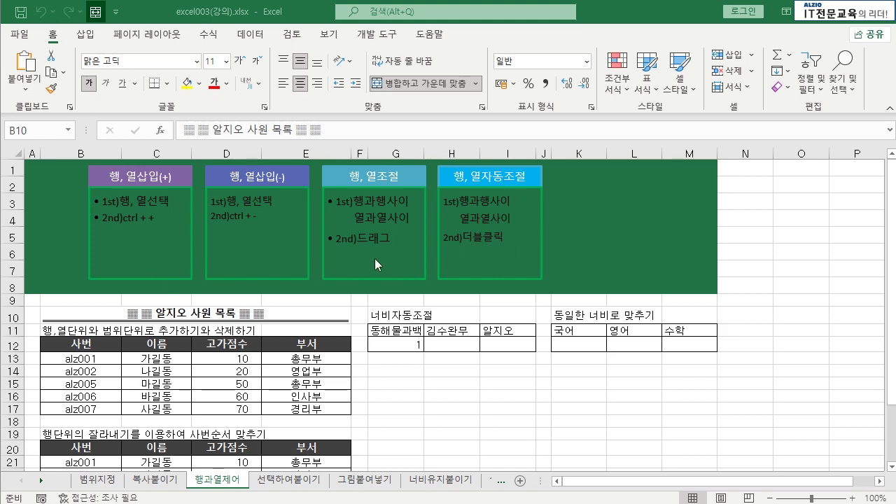
{"action": "scroll", "coordinate": [148, 268], "scroll_direction": "down", "scroll_amount": 1}
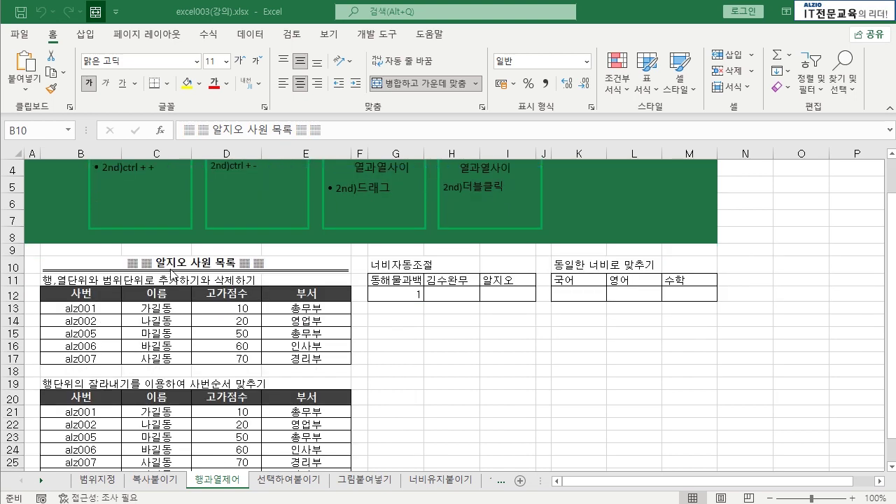
{"action": "scroll", "coordinate": [252, 286], "scroll_direction": "down", "scroll_amount": 1}
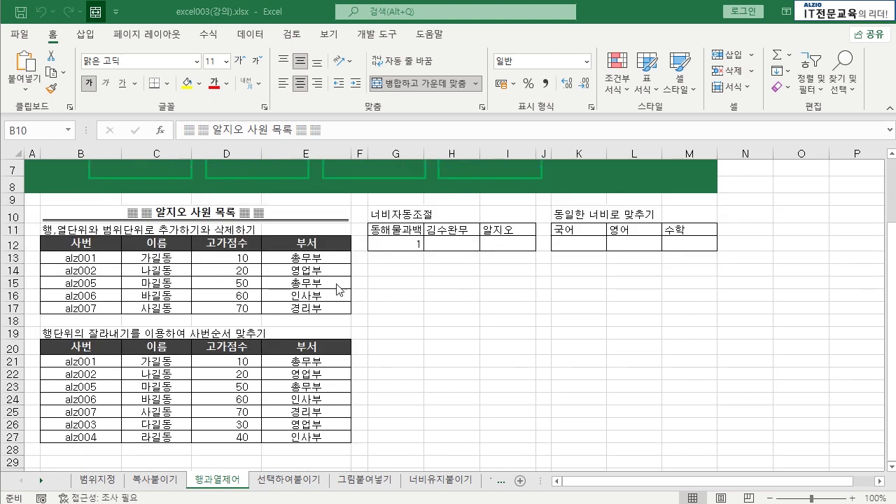
{"action": "scroll", "coordinate": [393, 294], "scroll_direction": "up", "scroll_amount": 1}
{"action": "scroll", "coordinate": [268, 326], "scroll_direction": "up", "scroll_amount": 1}
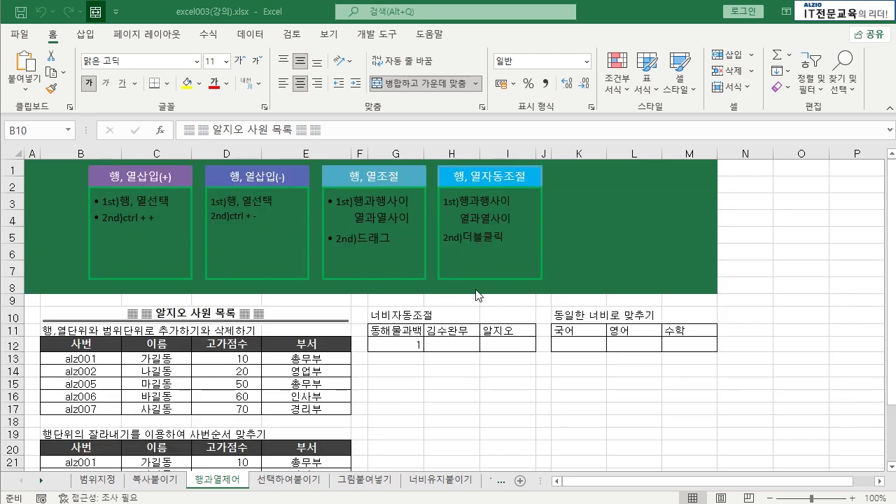
{"action": "scroll", "coordinate": [476, 295], "scroll_direction": "down", "scroll_amount": 1}
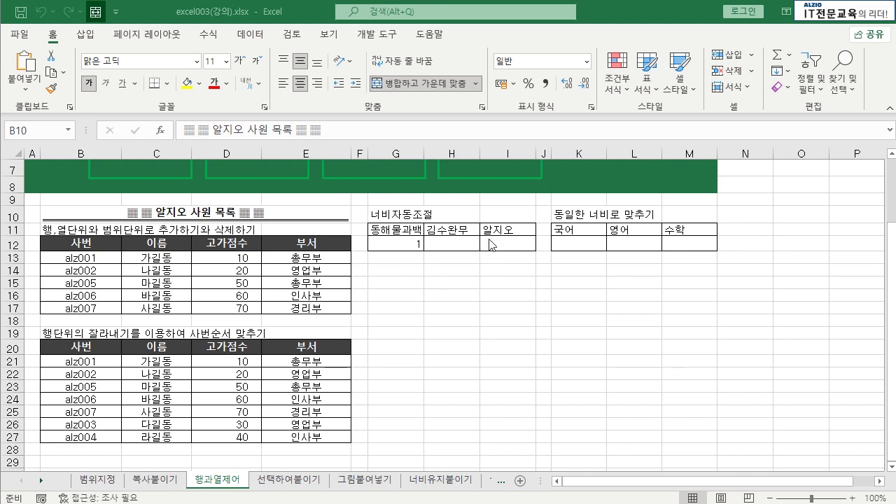
{"action": "left_click", "coordinate": [400, 292]}
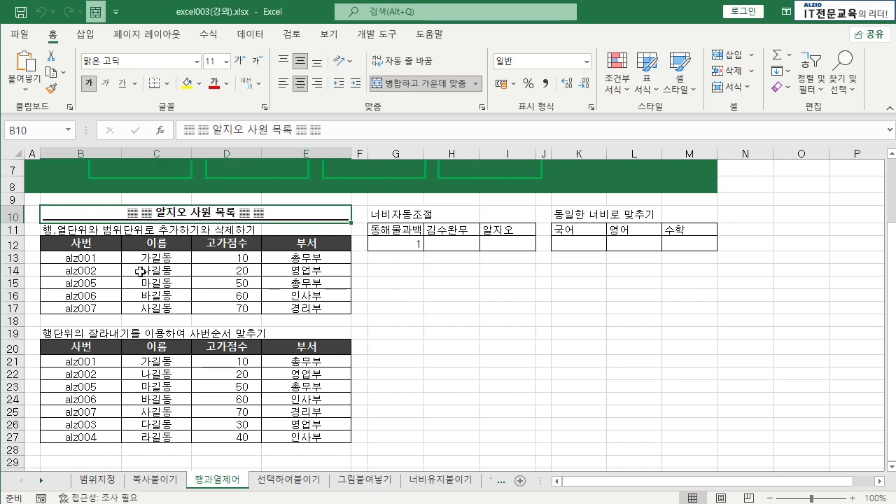
Insert a blank row at row 18, between the two employee tables, and undo the insertion.
{"action": "left_click", "coordinate": [13, 319]}
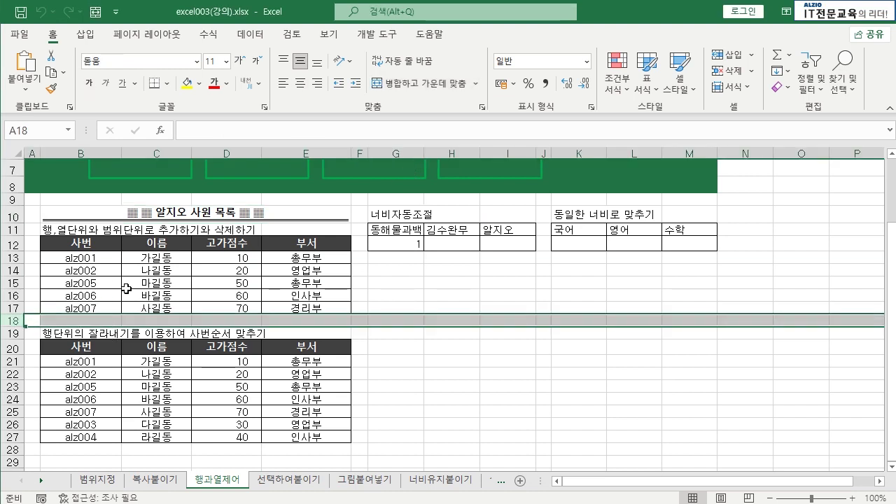
{"action": "key", "text": "ctrl+shift+plus"}
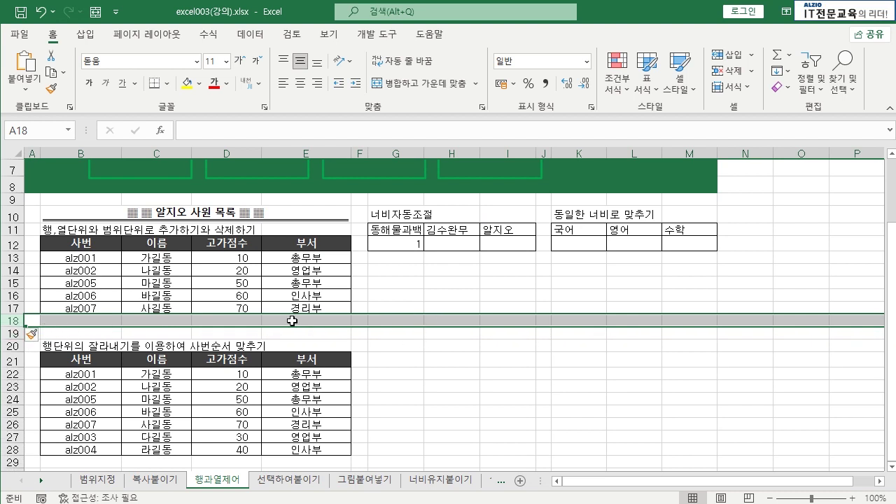
{"action": "key", "text": "ctrl+z"}
Insert a blank column before the 사번 column B, undo the insertion, and deselect the column.
{"action": "left_click", "coordinate": [76, 154]}
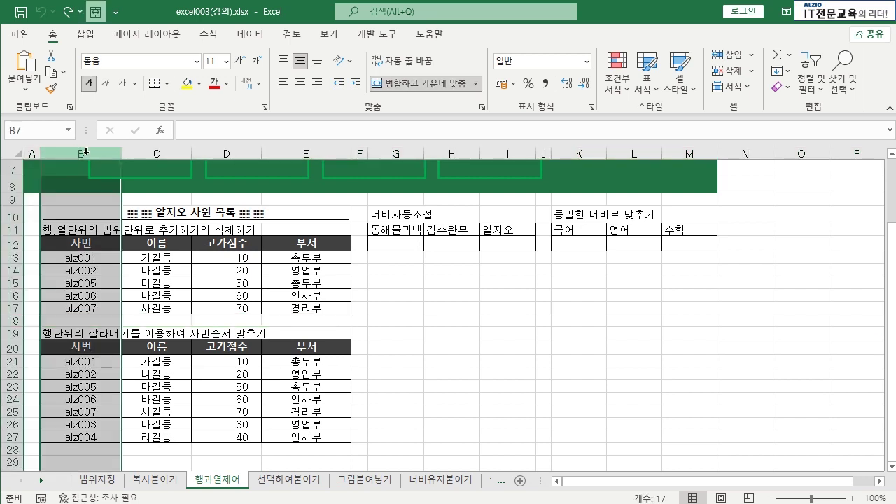
{"action": "key", "text": "ctrl+shift+plus"}
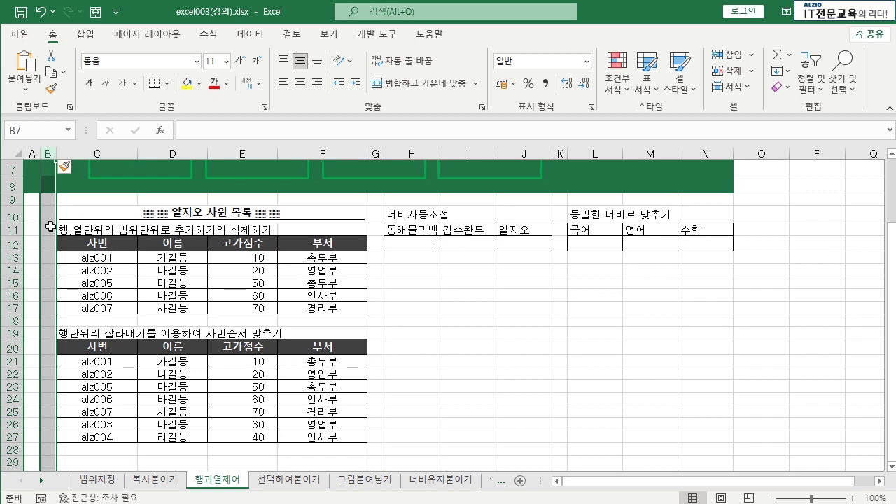
{"action": "key", "text": "ctrl+z"}
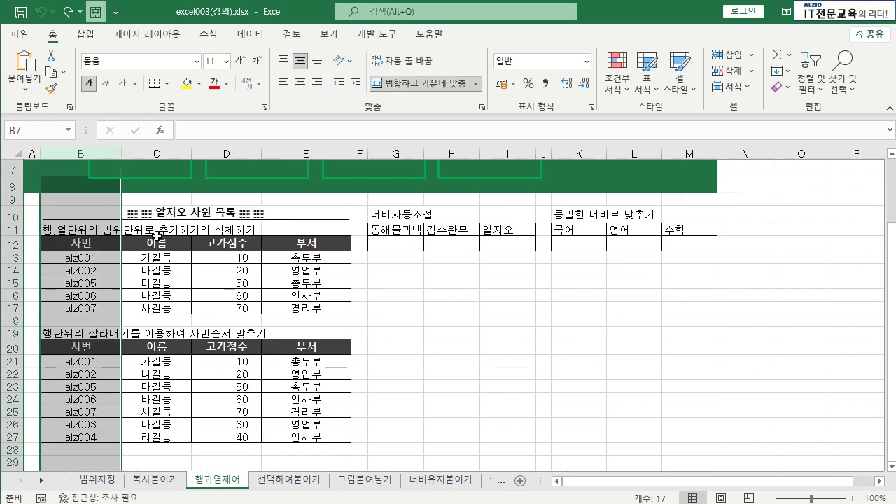
{"action": "left_click", "coordinate": [381, 284]}
{"action": "scroll", "coordinate": [382, 283], "scroll_direction": "up", "scroll_amount": 2}
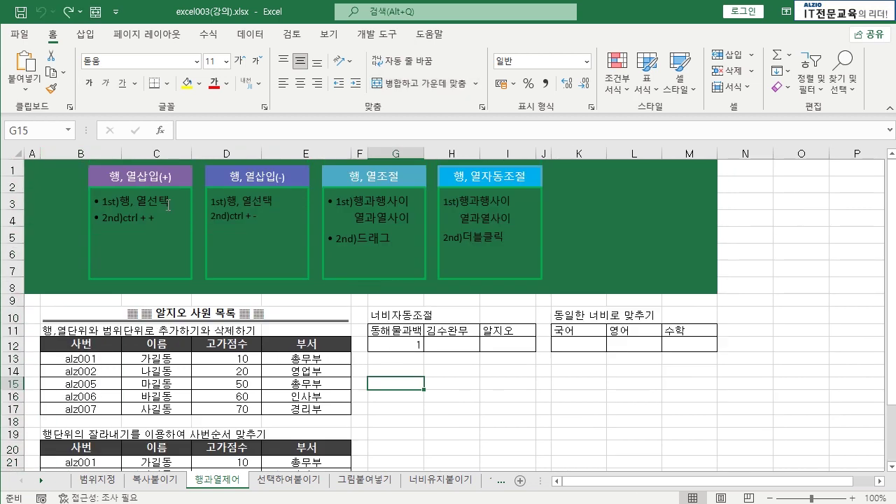
Delete row 17, the alz007 record in the upper employee table, and undo the deletion.
{"action": "scroll", "coordinate": [181, 276], "scroll_direction": "down", "scroll_amount": 1}
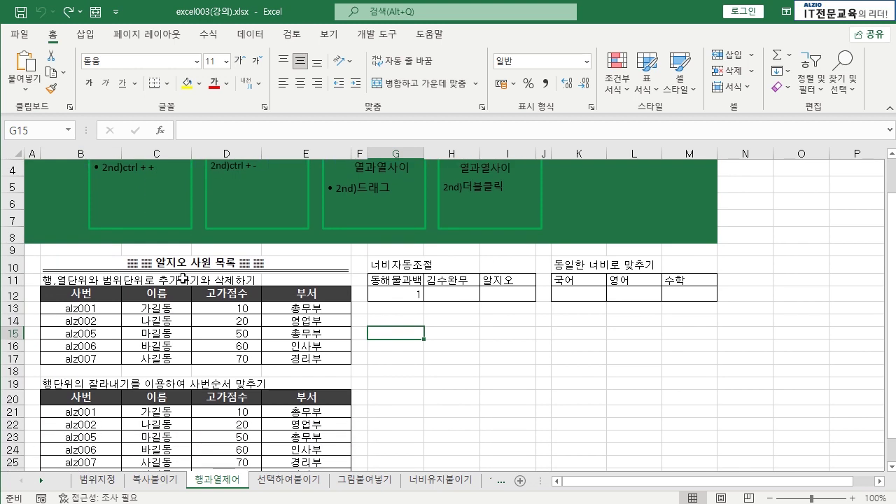
{"action": "scroll", "coordinate": [180, 277], "scroll_direction": "up", "scroll_amount": 1}
{"action": "scroll", "coordinate": [218, 229], "scroll_direction": "down", "scroll_amount": 1}
{"action": "left_click", "coordinate": [12, 358]}
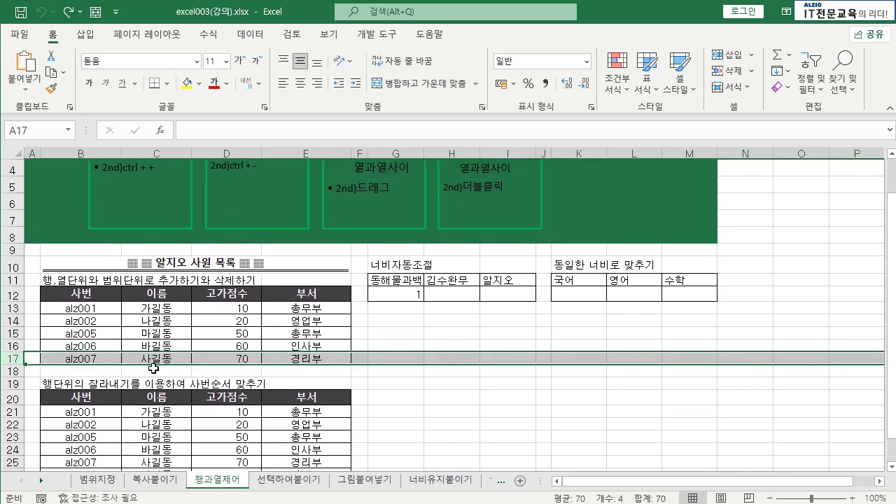
{"action": "key", "text": "ctrl+minus"}
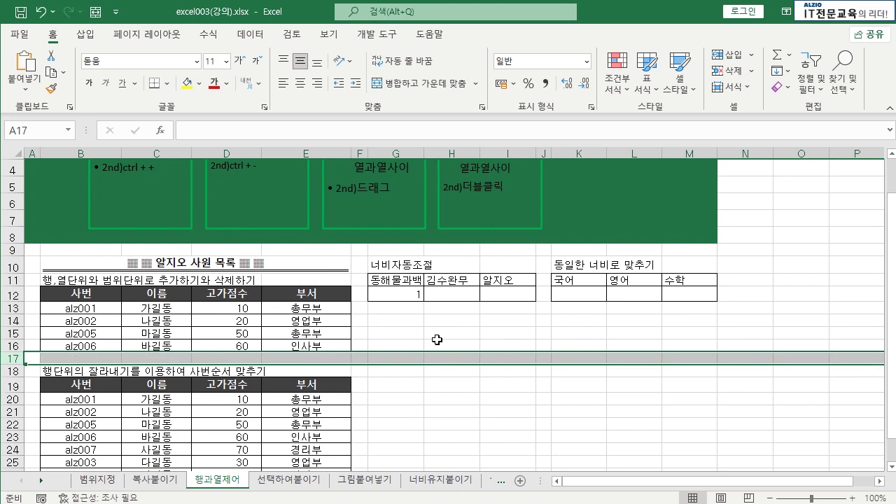
{"action": "left_click", "coordinate": [48, 359]}
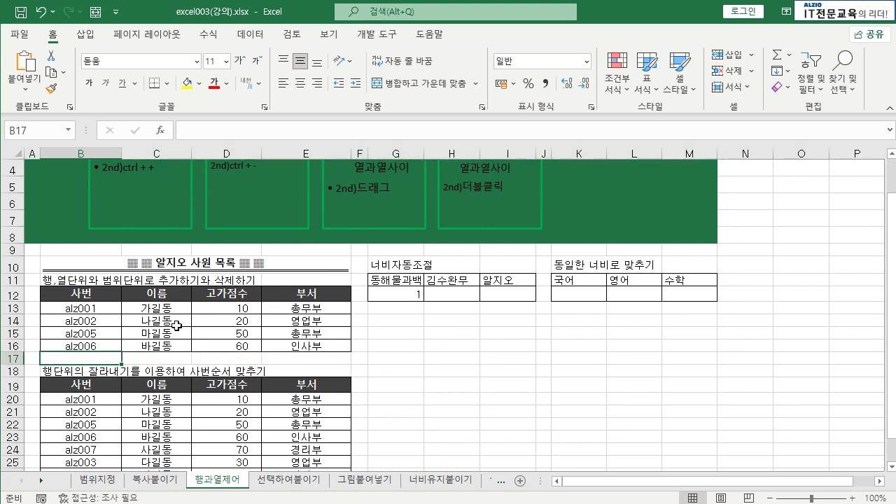
{"action": "key", "text": "ctrl+z"}
Delete the 사번 column B, undo the deletion, and deselect the column.
{"action": "left_click", "coordinate": [86, 153]}
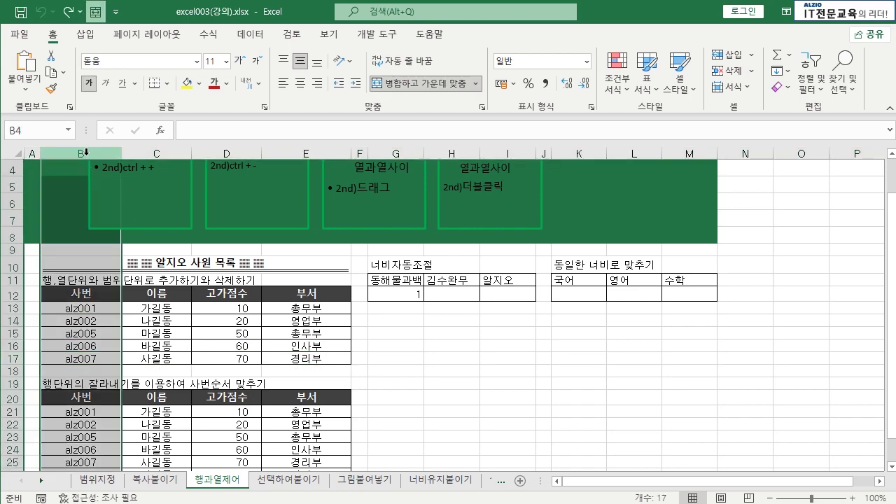
{"action": "key", "text": "ctrl+minus"}
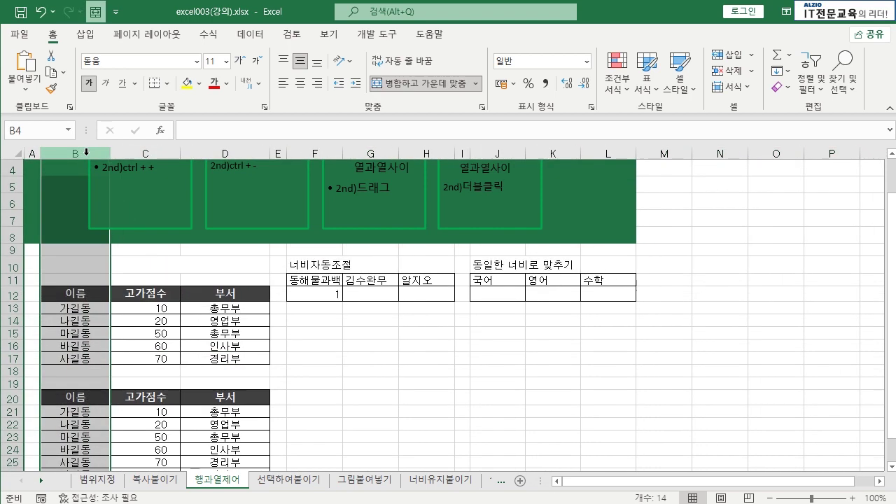
{"action": "key", "text": "ctrl+z"}
{"action": "left_click", "coordinate": [427, 365]}
{"action": "scroll", "coordinate": [148, 223], "scroll_direction": "up", "scroll_amount": 1}
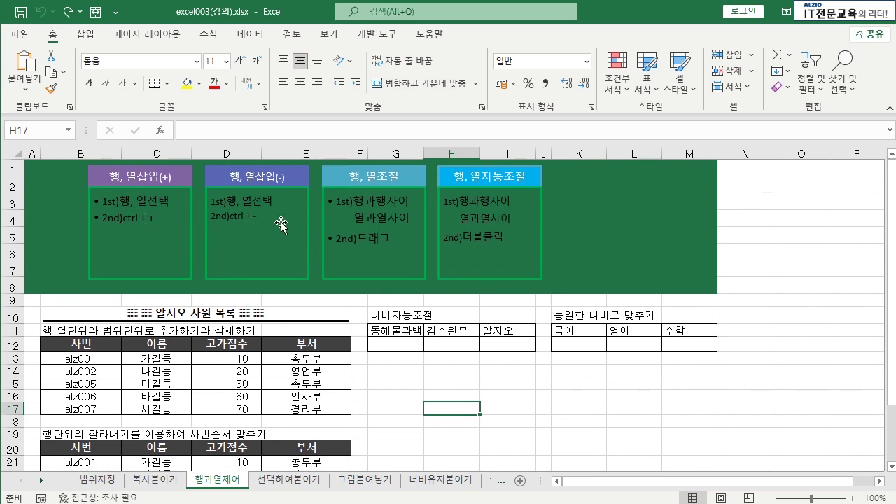
Insert two blank rows one at a time above the alz005 record at row 15, and undo both insertions.
{"action": "scroll", "coordinate": [279, 226], "scroll_direction": "down", "scroll_amount": 2}
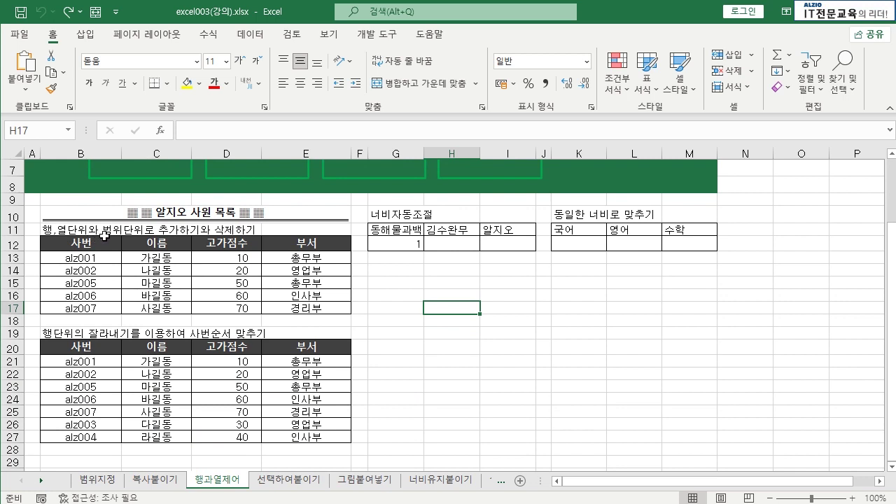
{"action": "left_click", "coordinate": [161, 292]}
{"action": "left_click_drag", "start_coordinate": [109, 260], "coordinate": [105, 306]}
{"action": "left_click", "coordinate": [101, 283]}
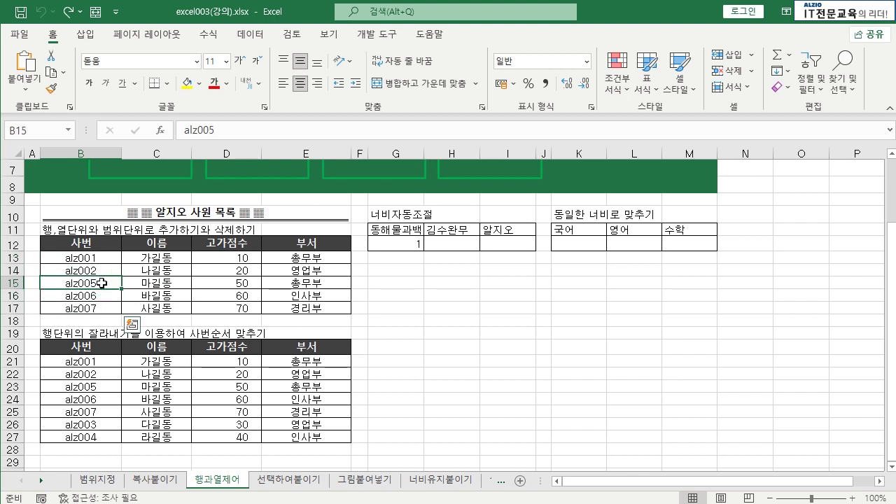
{"action": "left_click", "coordinate": [14, 283]}
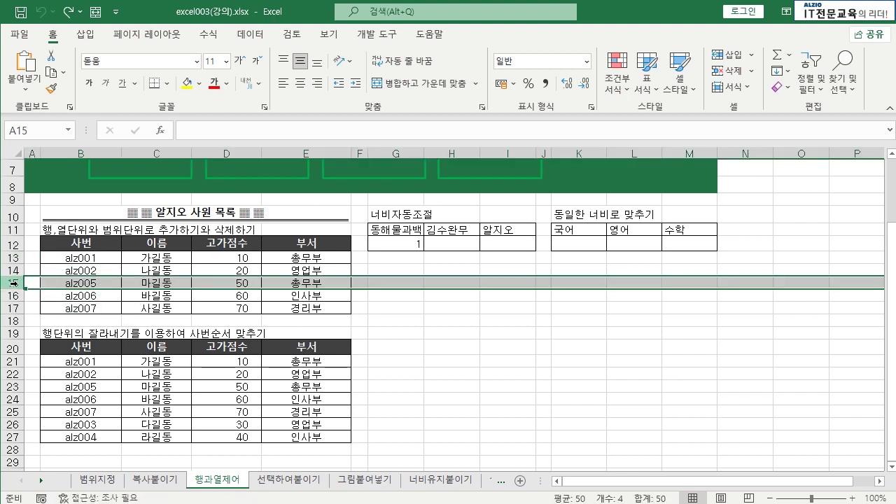
{"action": "key", "text": "ctrl+plus"}
{"action": "key", "text": "ctrl+plus"}
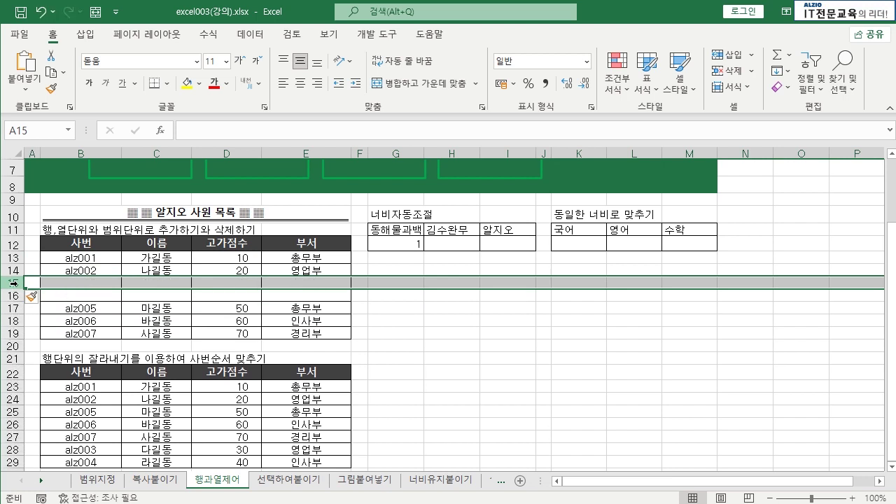
{"action": "left_click_drag", "start_coordinate": [91, 283], "coordinate": [298, 301]}
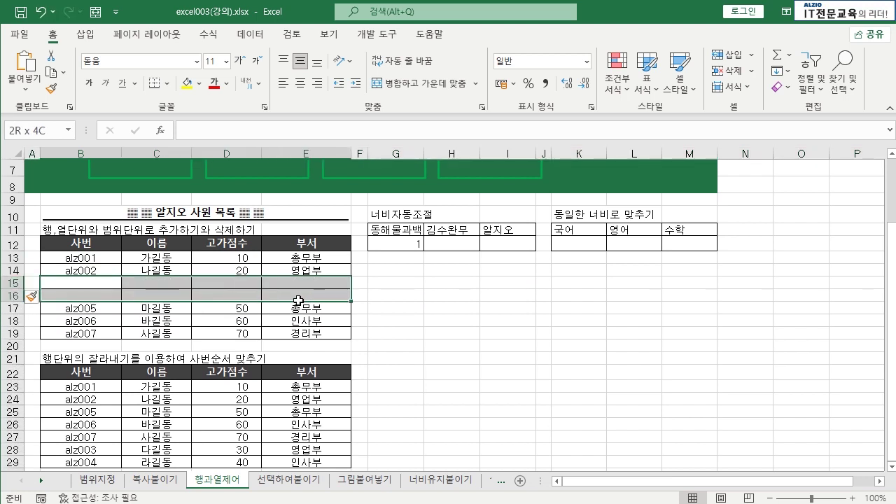
{"action": "key", "text": "shift+space"}
{"action": "key", "text": "ctrl+minus"}
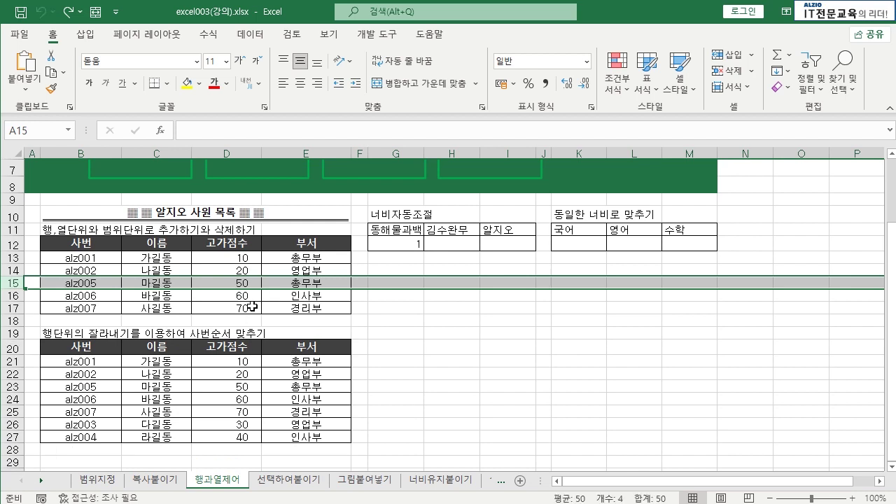
{"action": "left_click", "coordinate": [252, 307]}
Select rows 15 and 16 together, insert two blank rows above them at once, and undo the insertion.
{"action": "left_click_drag", "start_coordinate": [11, 282], "coordinate": [14, 291]}
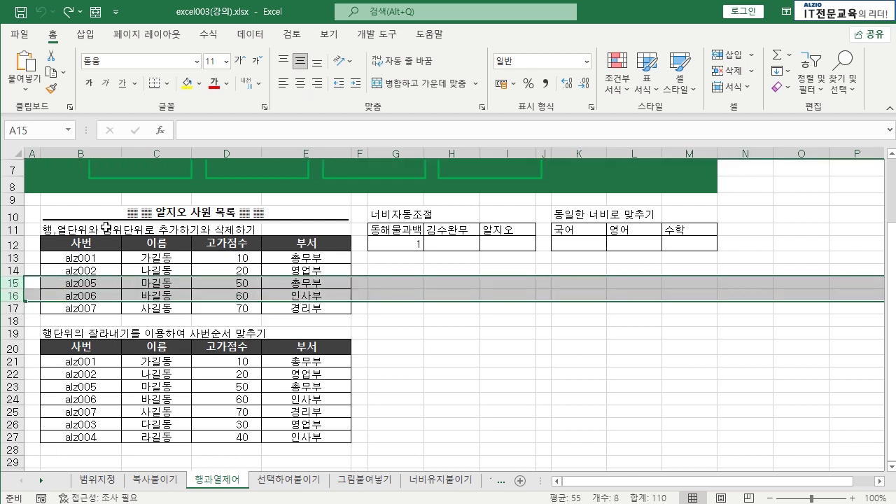
{"action": "key", "text": "ctrl+plus"}
{"action": "left_click_drag", "start_coordinate": [94, 282], "coordinate": [305, 294]}
{"action": "left_click", "coordinate": [305, 293]}
{"action": "left_click_drag", "start_coordinate": [81, 283], "coordinate": [322, 294]}
{"action": "key", "text": "shift+space"}
{"action": "key", "text": "ctrl+minus"}
{"action": "left_click", "coordinate": [226, 308]}
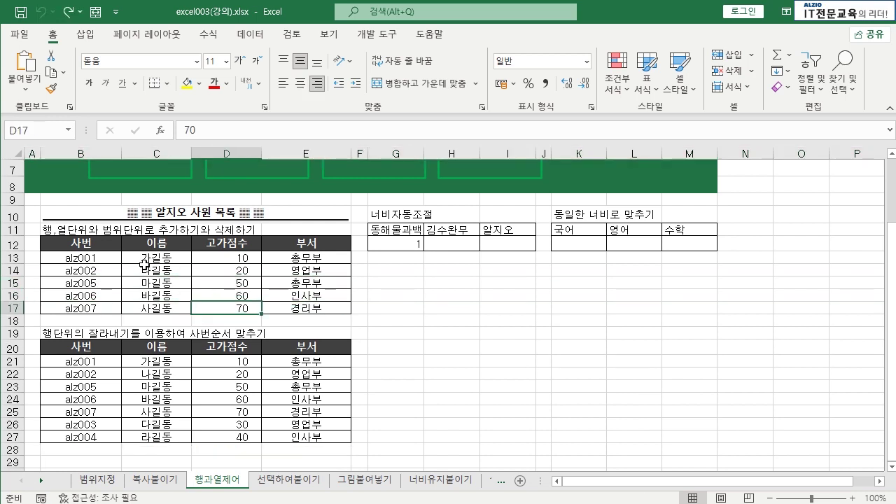
Insert a blank column between the 사번 and 이름 columns, undo the insertion, and deselect the column.
{"action": "left_click", "coordinate": [144, 245]}
{"action": "left_click", "coordinate": [105, 246]}
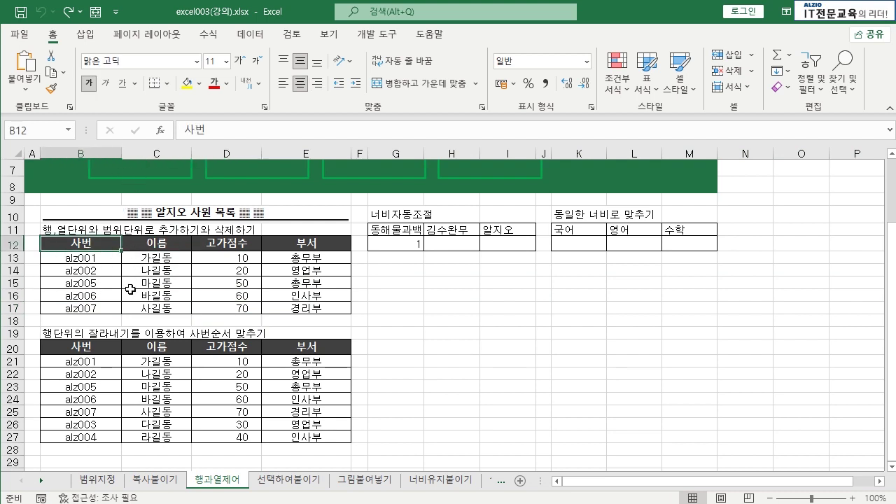
{"action": "left_click", "coordinate": [157, 154]}
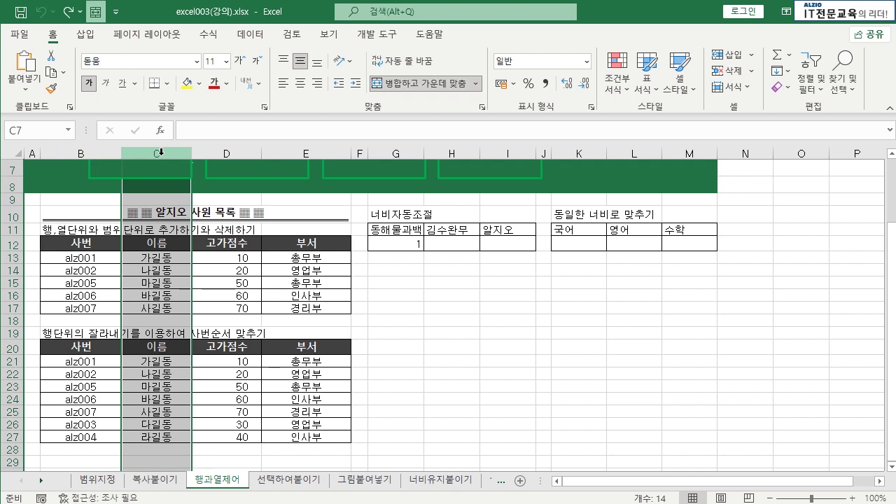
{"action": "left_click", "coordinate": [91, 295]}
{"action": "left_click", "coordinate": [13, 295]}
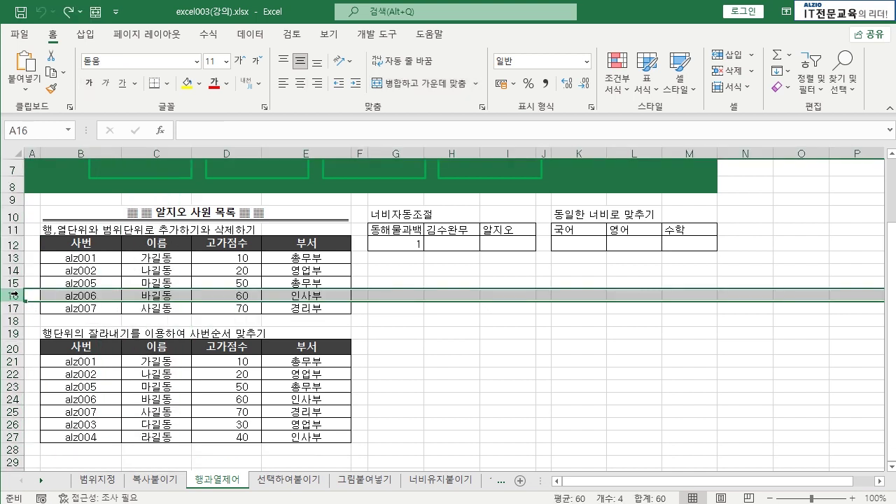
{"action": "left_click", "coordinate": [156, 154]}
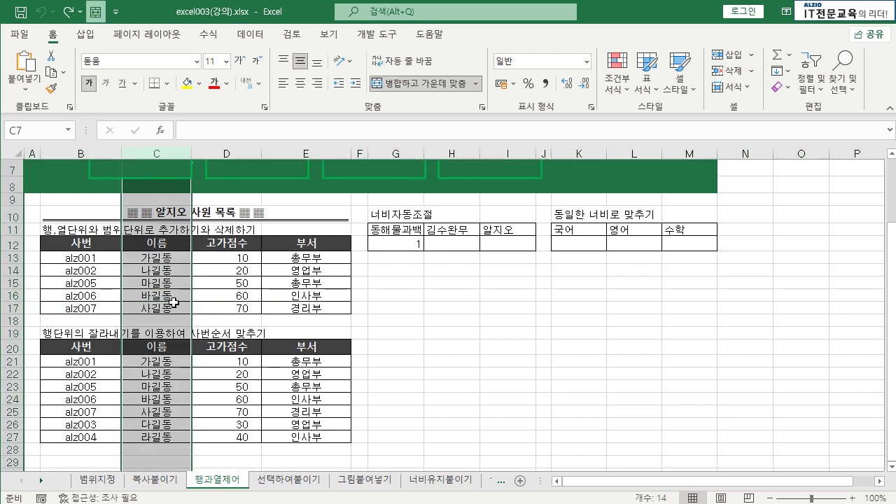
{"action": "key", "text": "ctrl+shift+equal"}
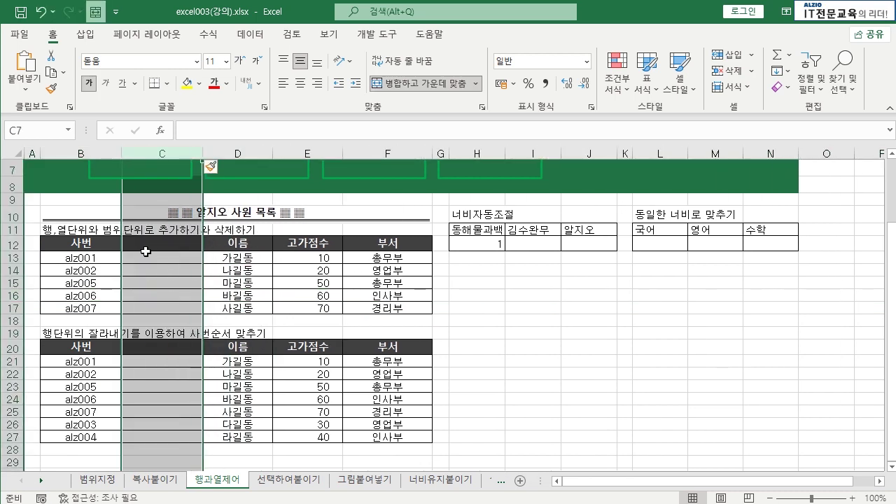
{"action": "key", "text": "ctrl+z"}
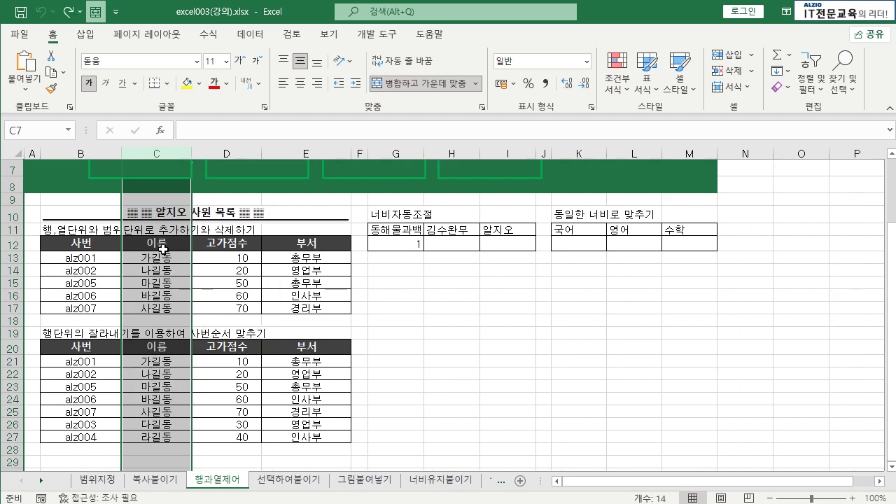
{"action": "left_click", "coordinate": [162, 270]}
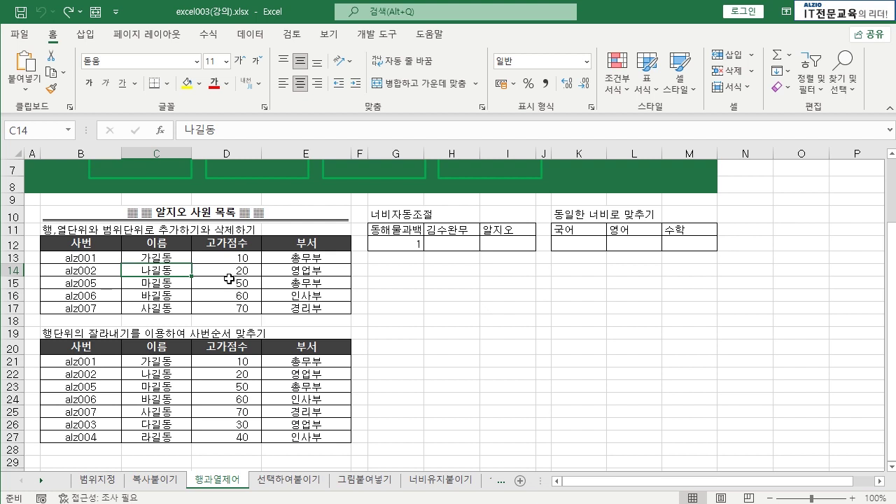
Reduce the height of header row 12 slightly and undo the change.
{"action": "scroll", "coordinate": [322, 298], "scroll_direction": "up", "scroll_amount": 2}
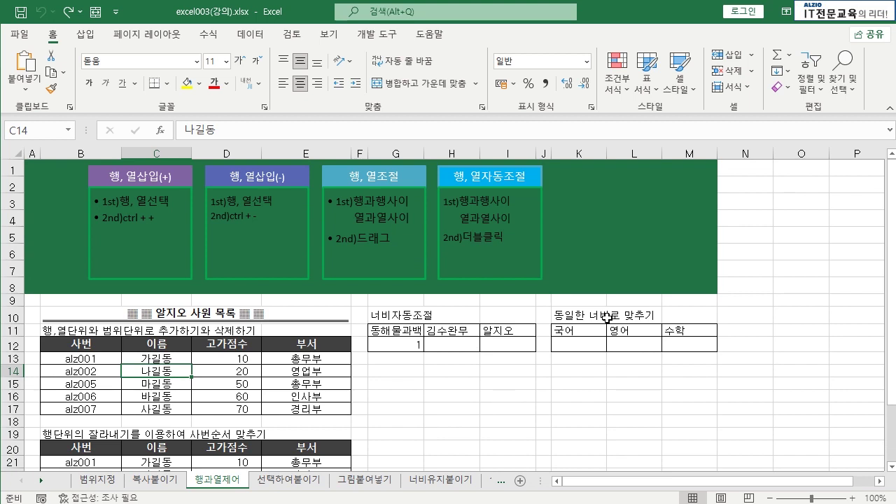
{"action": "mouse_move", "coordinate": [18, 352]}
{"action": "left_mouse_down"}
{"action": "mouse_move", "coordinate": [11, 372]}
{"action": "mouse_move", "coordinate": [9, 352]}
{"action": "mouse_move", "coordinate": [3, 374]}
{"action": "mouse_move", "coordinate": [11, 349]}
{"action": "left_mouse_up"}
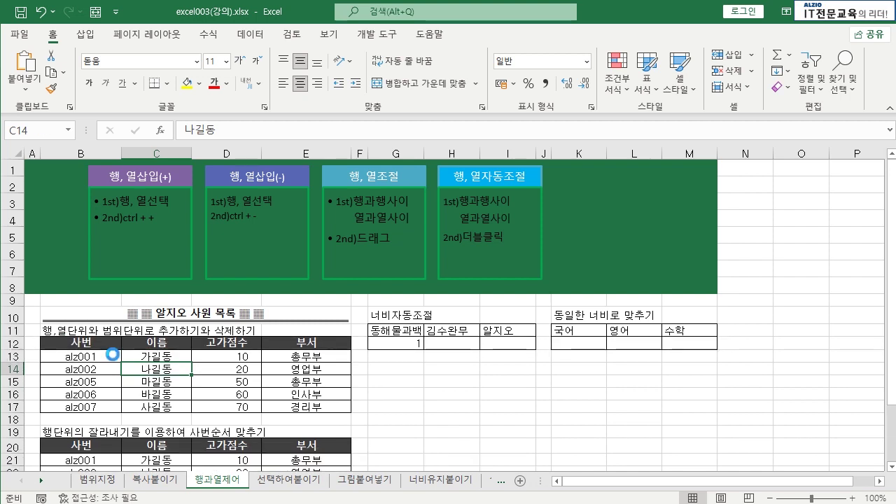
{"action": "key", "text": "ctrl+z"}
{"action": "key", "text": "ctrl+z"}
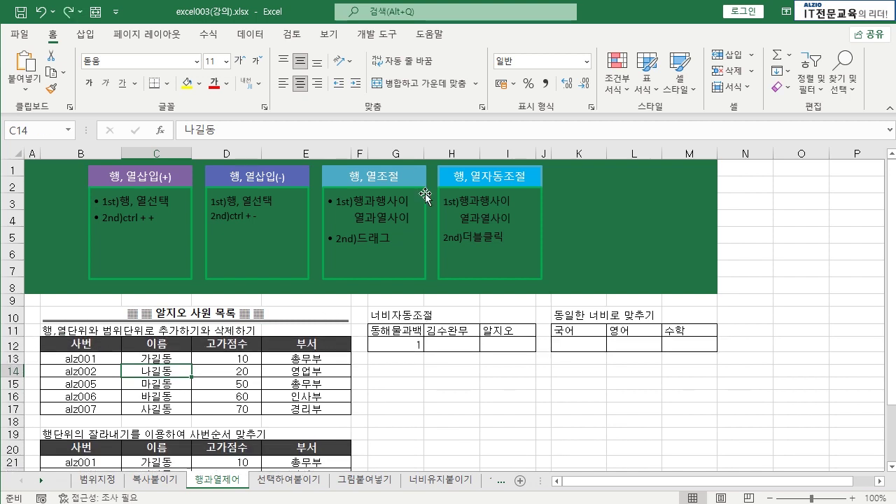
Widen column G slightly by hand and auto-fit it to the 동해물과백두산 text in G11.
{"action": "left_click", "coordinate": [424, 150]}
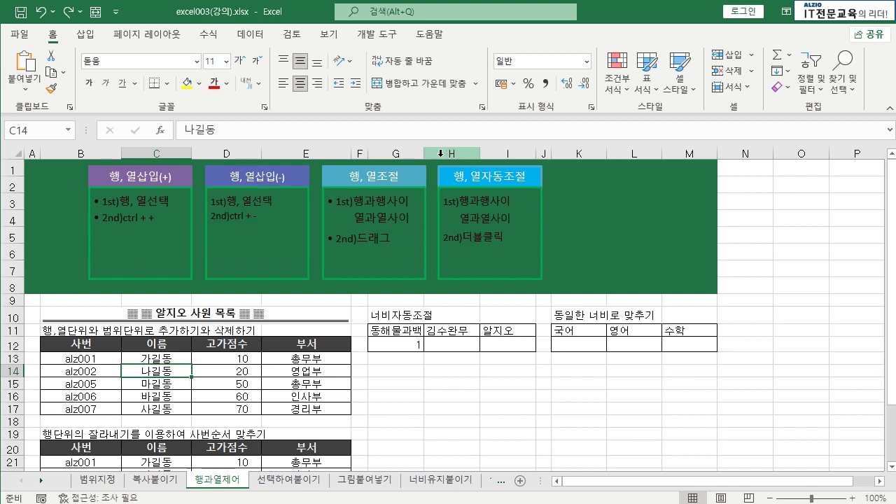
{"action": "mouse_move", "coordinate": [424, 150]}
{"action": "left_mouse_down"}
{"action": "mouse_move", "coordinate": [466, 155]}
{"action": "mouse_move", "coordinate": [427, 155]}
{"action": "left_mouse_up"}
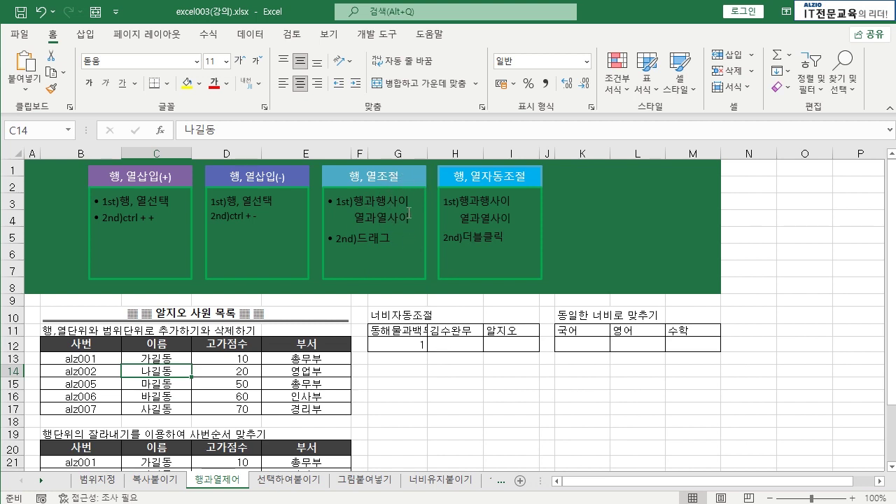
{"action": "double_click", "coordinate": [427, 152]}
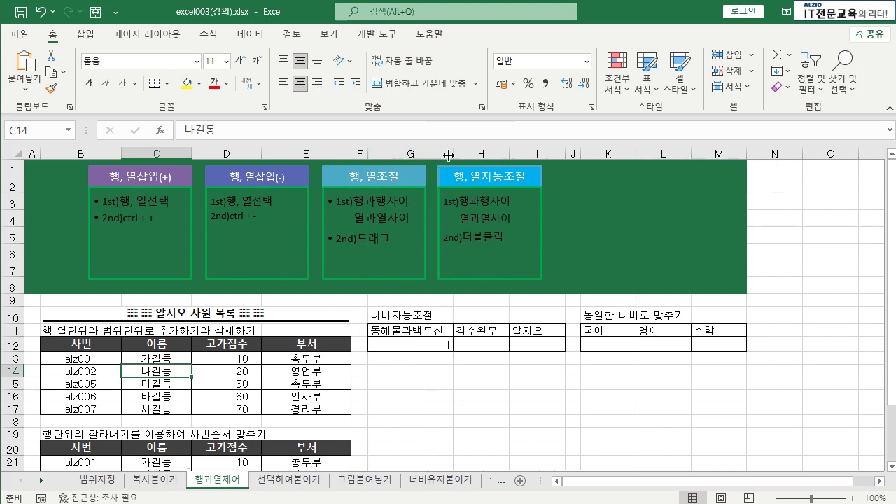
{"action": "left_click", "coordinate": [447, 330]}
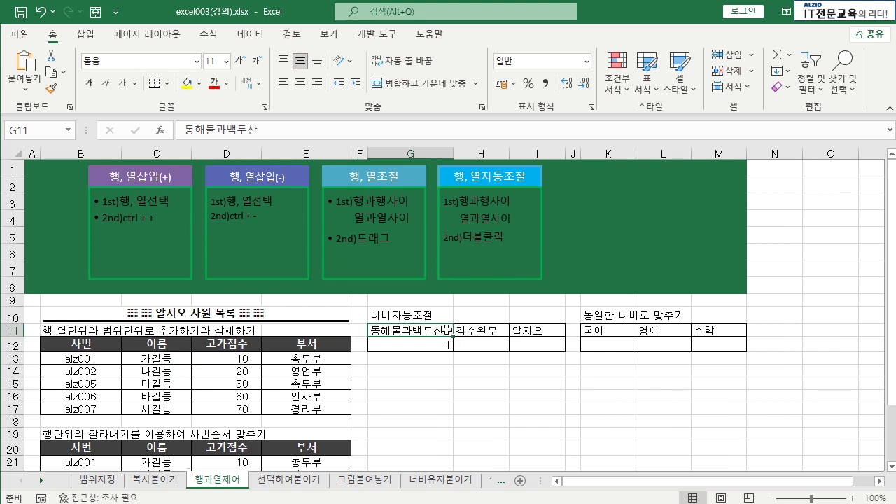
{"action": "double_click", "coordinate": [448, 330]}
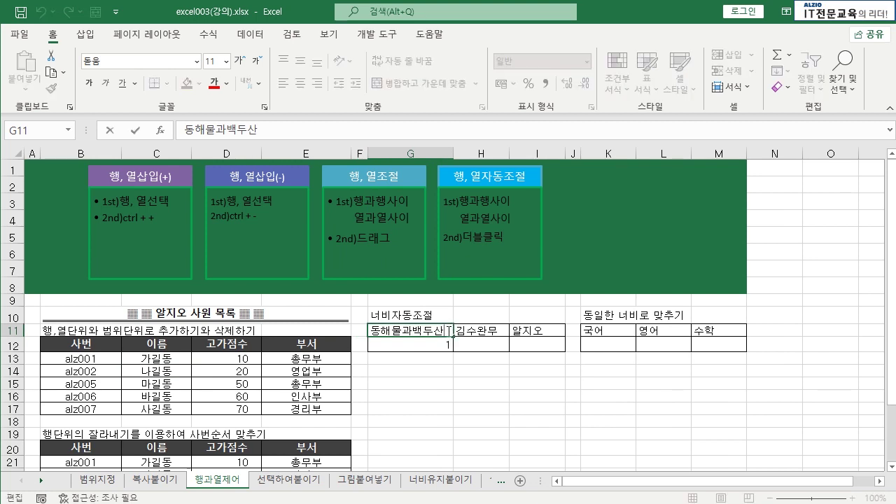
{"action": "key", "text": "Escape"}
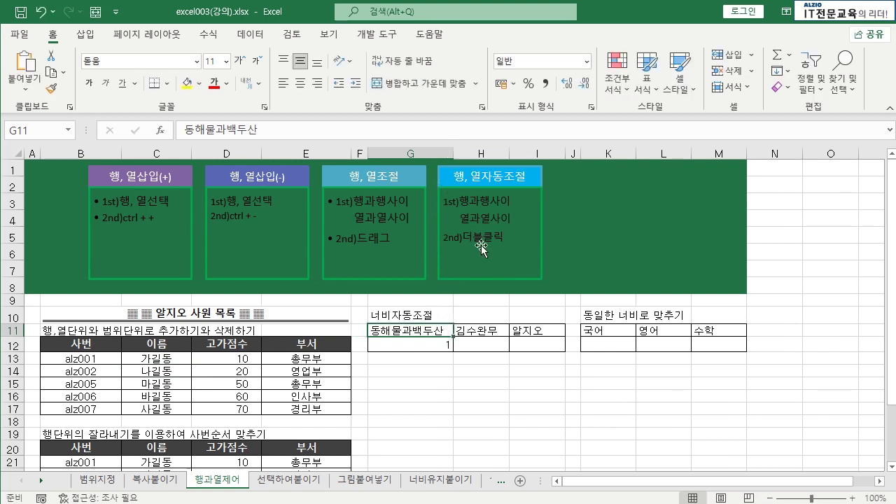
Auto-fit the widths of columns I and H to their entries in the 너비자동조절 table.
{"action": "left_click", "coordinate": [531, 333]}
{"action": "left_click", "coordinate": [538, 153]}
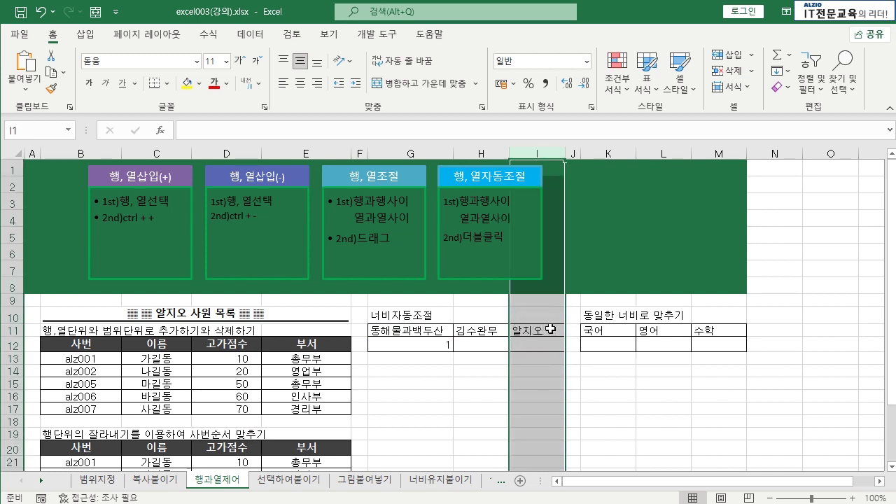
{"action": "double_click", "coordinate": [565, 154]}
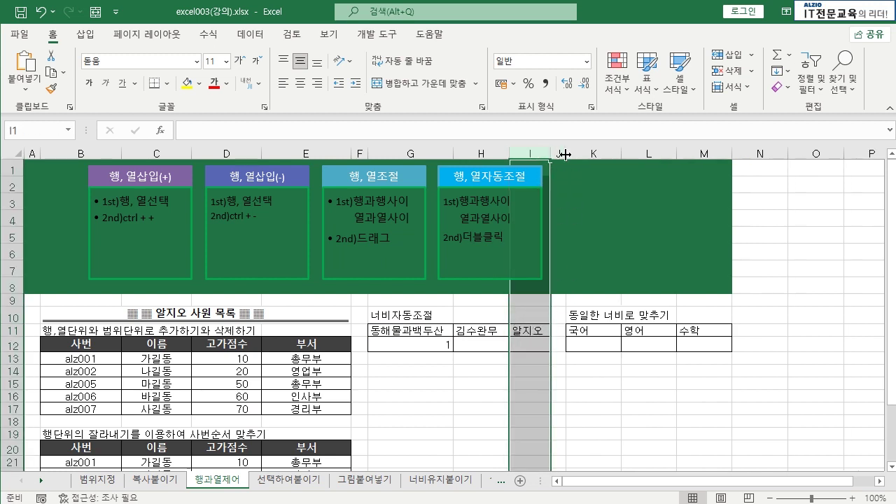
{"action": "left_click", "coordinate": [535, 343]}
{"action": "left_click", "coordinate": [536, 332]}
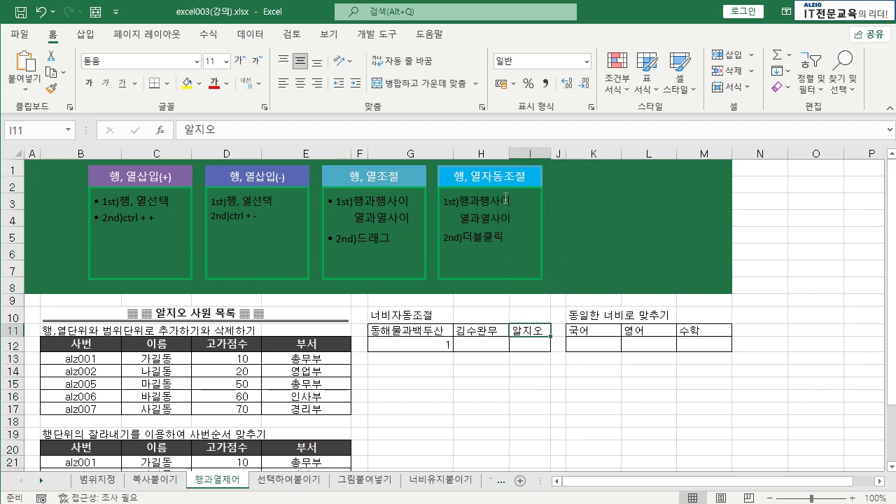
{"action": "double_click", "coordinate": [508, 153]}
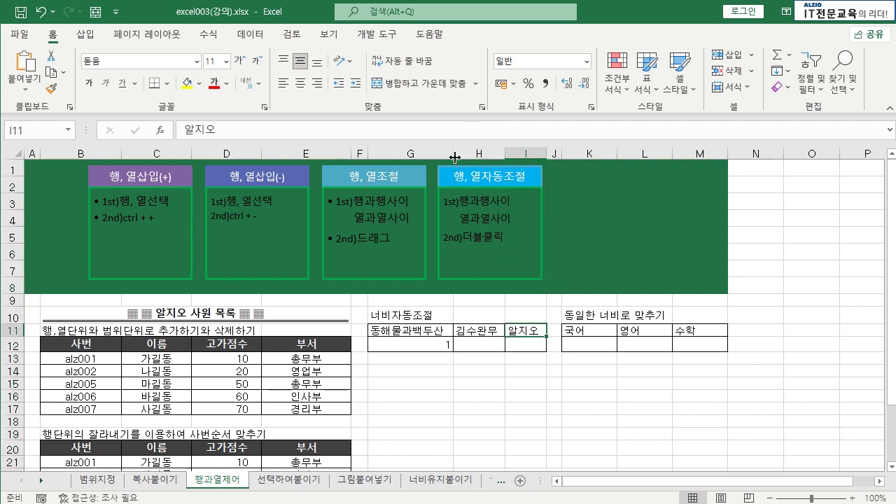
{"action": "left_click_drag", "start_coordinate": [411, 315], "coordinate": [414, 398]}
{"action": "left_click", "coordinate": [410, 314]}
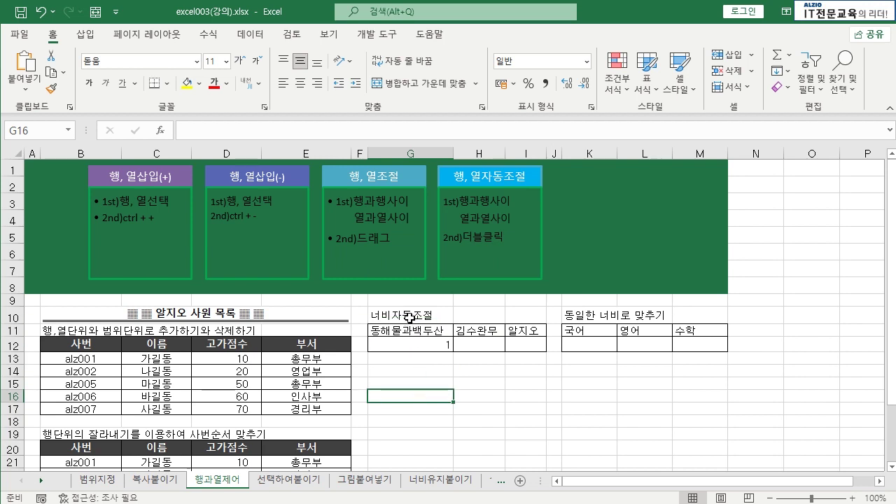
{"action": "left_click", "coordinate": [418, 329]}
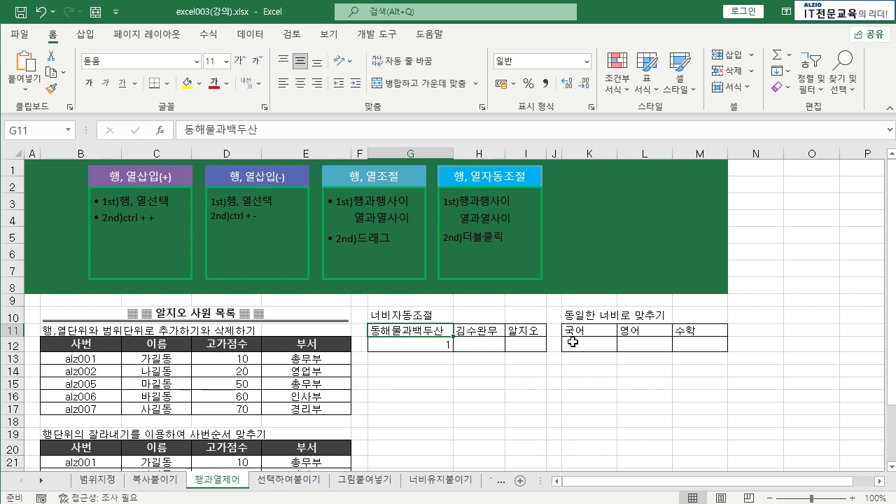
Widen columns K and L by hand to different widths in the 동일한 너비로 맞추기 table.
{"action": "left_click_drag", "start_coordinate": [567, 315], "coordinate": [693, 346]}
{"action": "left_click", "coordinate": [656, 372]}
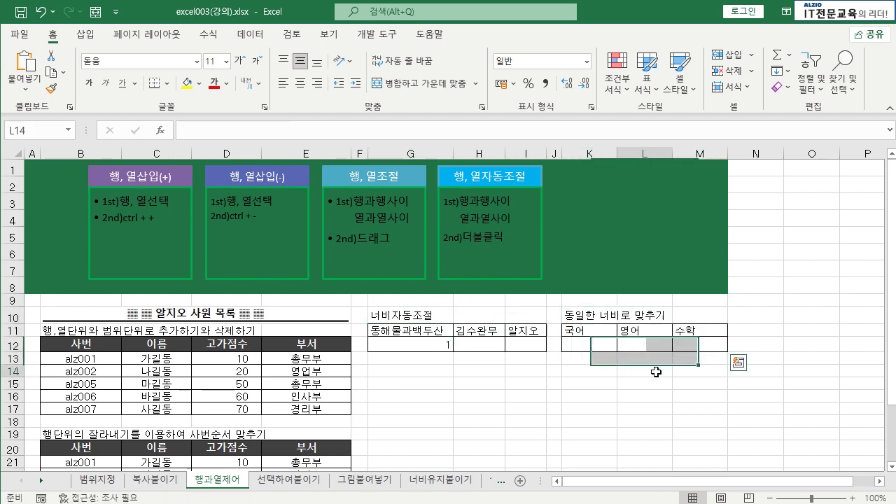
{"action": "left_click_drag", "start_coordinate": [617, 154], "coordinate": [652, 153]}
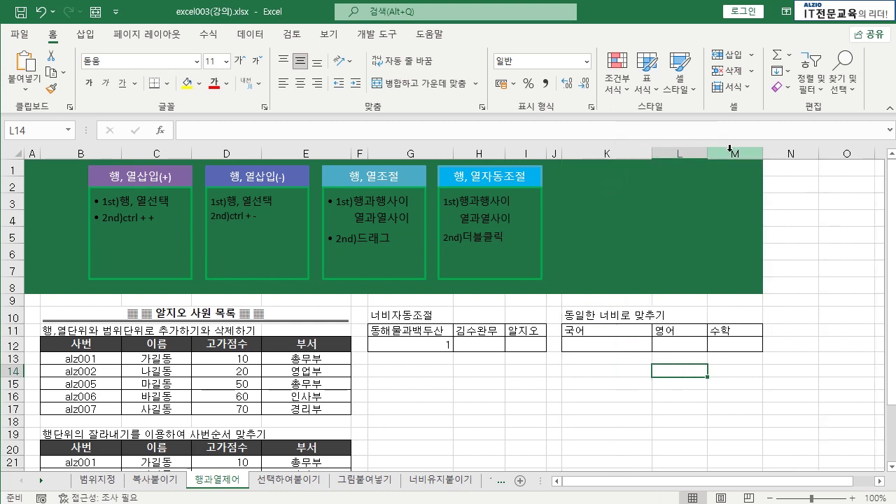
{"action": "left_click_drag", "start_coordinate": [707, 153], "coordinate": [728, 154]}
{"action": "left_click", "coordinate": [677, 357]}
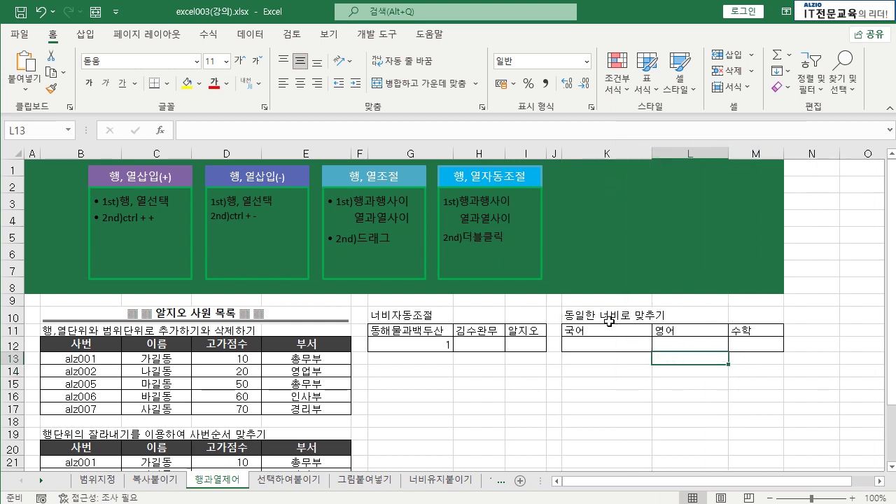
Select columns K through M, narrow them together to one equal width that fits the subject headings, and deselect them.
{"action": "left_click_drag", "start_coordinate": [615, 153], "coordinate": [744, 148]}
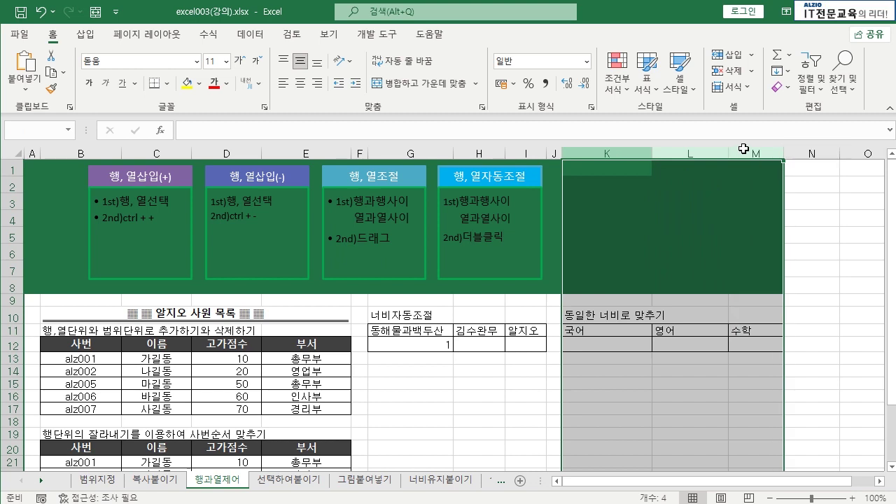
{"action": "left_click_drag", "start_coordinate": [651, 152], "coordinate": [594, 152]}
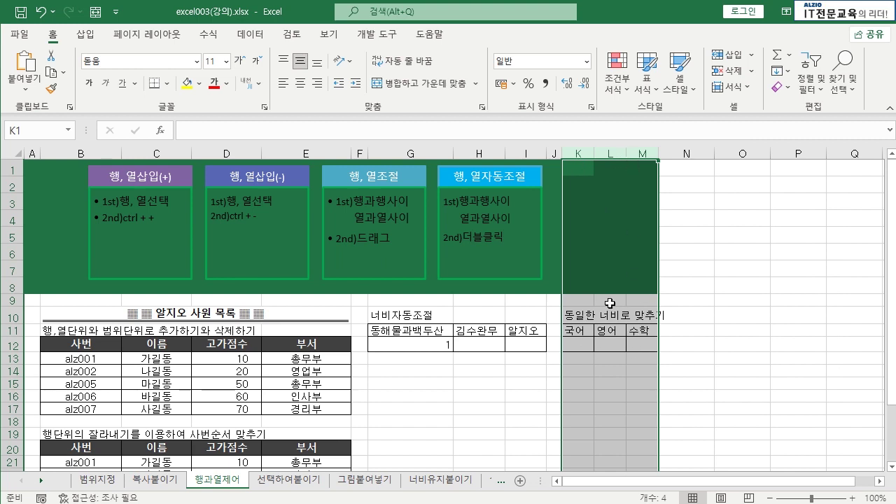
{"action": "left_click_drag", "start_coordinate": [594, 153], "coordinate": [606, 153]}
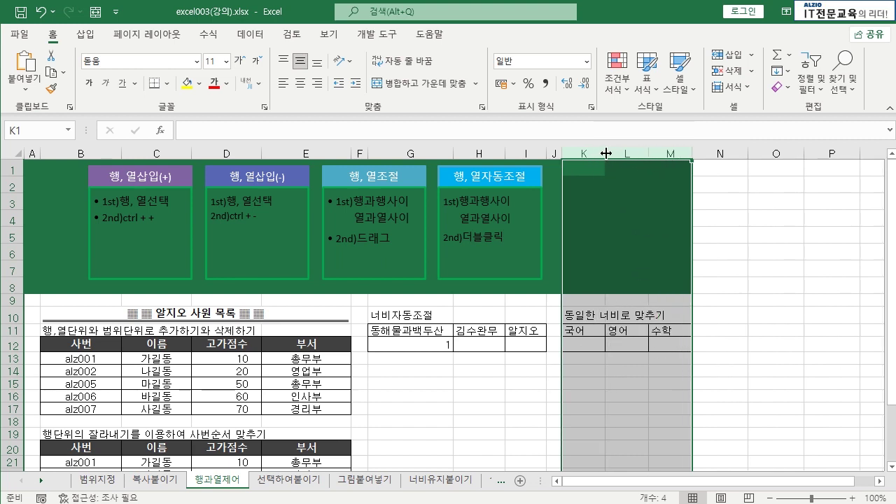
{"action": "left_click", "coordinate": [609, 357]}
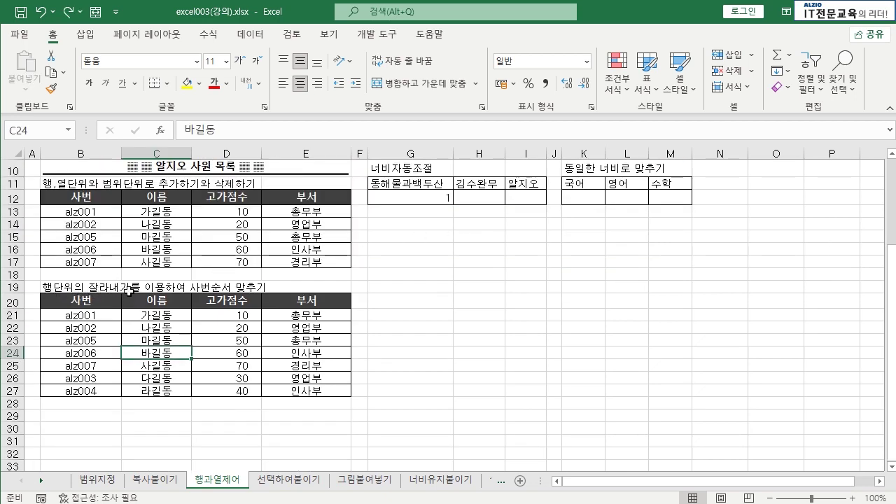
Insert two blank rows between the alz002 and alz005 records in the 사번순서 맞추기 table.
{"action": "left_click", "coordinate": [251, 351]}
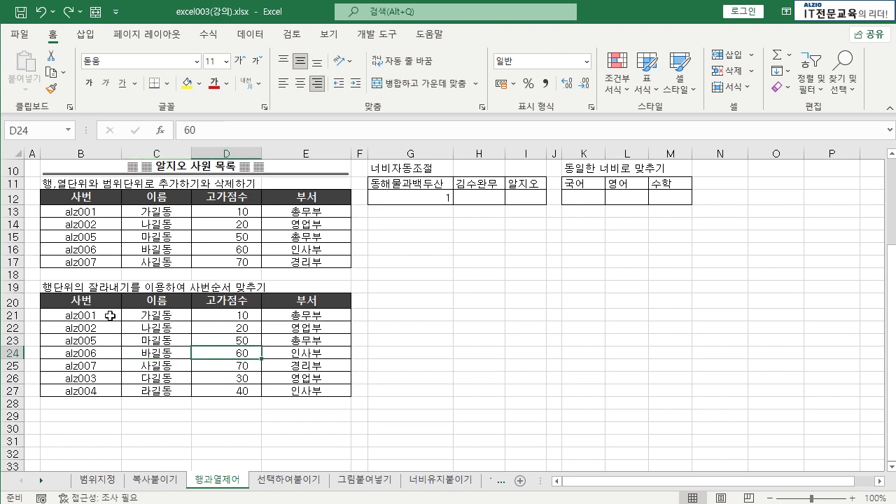
{"action": "left_click_drag", "start_coordinate": [110, 316], "coordinate": [98, 328]}
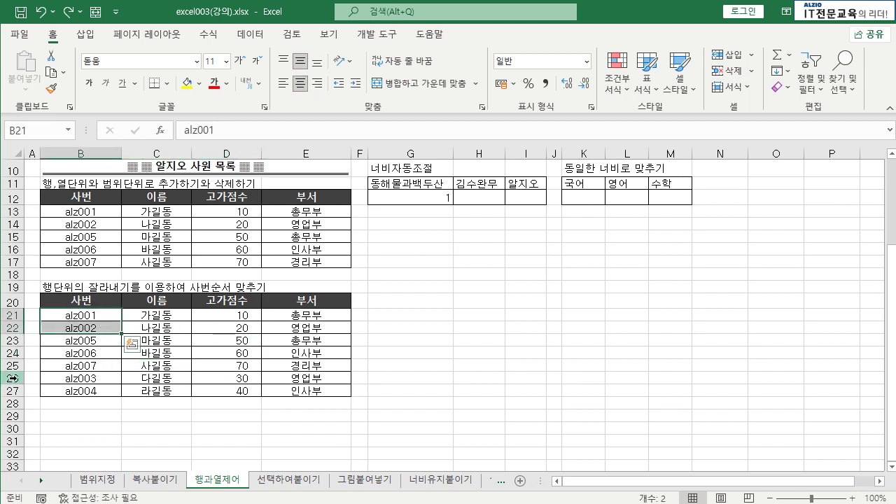
{"action": "mouse_move", "coordinate": [12, 378]}
{"action": "left_mouse_down"}
{"action": "mouse_move", "coordinate": [12, 399]}
{"action": "mouse_move", "coordinate": [13, 389]}
{"action": "left_mouse_up"}
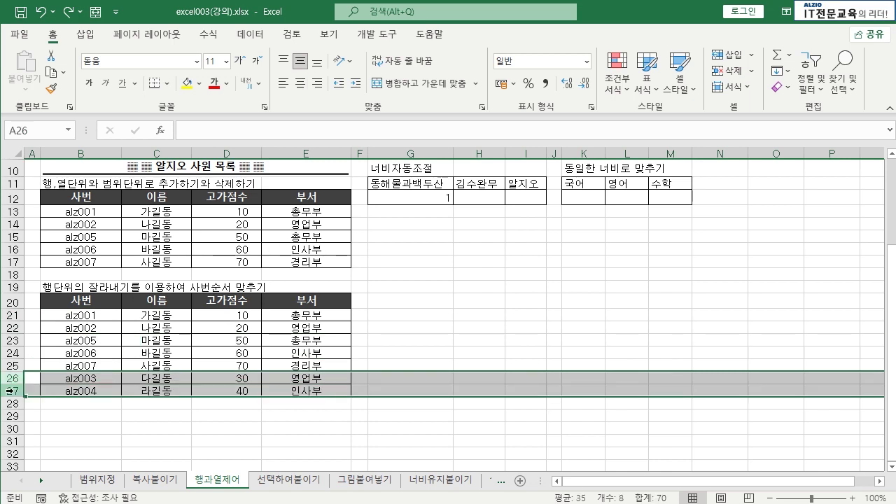
{"action": "left_click", "coordinate": [95, 338]}
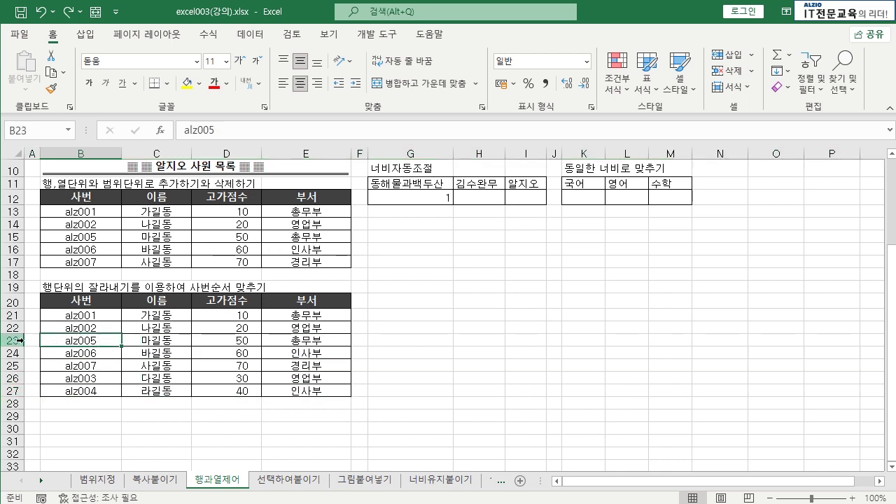
{"action": "left_click_drag", "start_coordinate": [20, 340], "coordinate": [15, 353]}
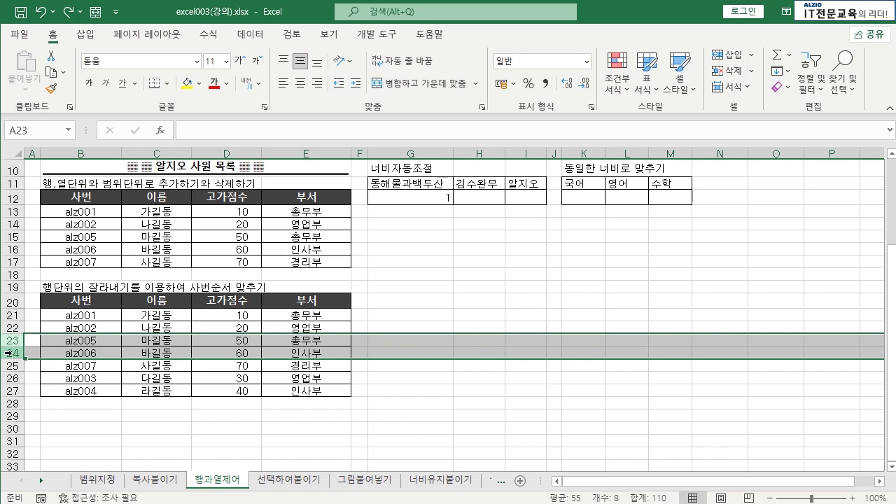
{"action": "key", "text": "ctrl+shift+plus"}
{"action": "left_click", "coordinate": [96, 373]}
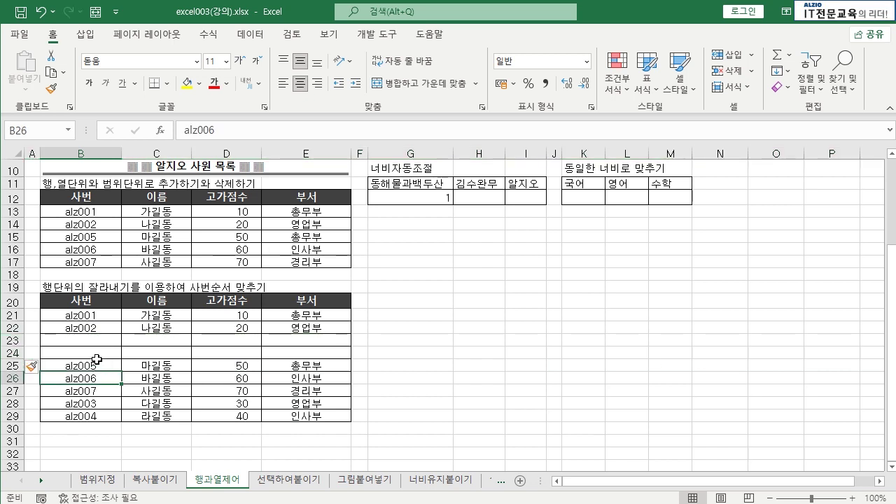
Move the alz003 and alz004 cells into blank rows 23 and 24, and undo both the move and the row insertion.
{"action": "left_click_drag", "start_coordinate": [87, 338], "coordinate": [287, 353]}
{"action": "left_click_drag", "start_coordinate": [100, 405], "coordinate": [294, 416]}
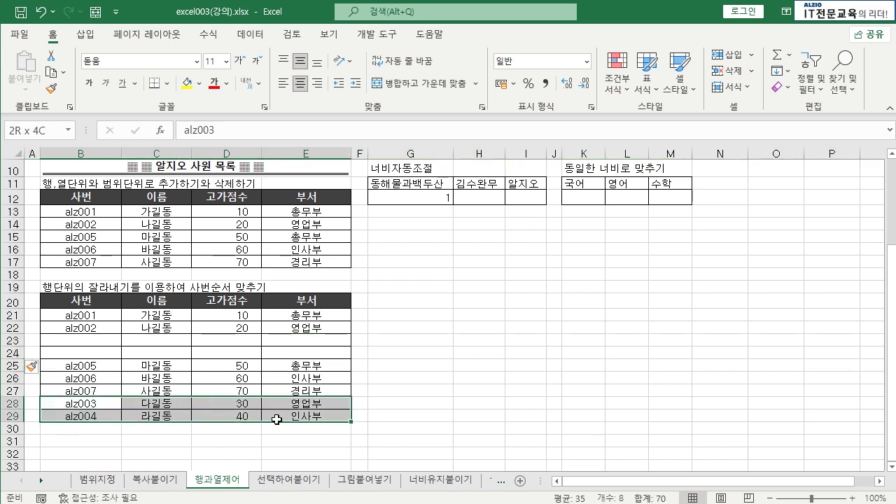
{"action": "key", "text": "ctrl+x"}
{"action": "left_click", "coordinate": [92, 340]}
{"action": "key", "text": "ctrl+v"}
{"action": "left_click", "coordinate": [115, 367]}
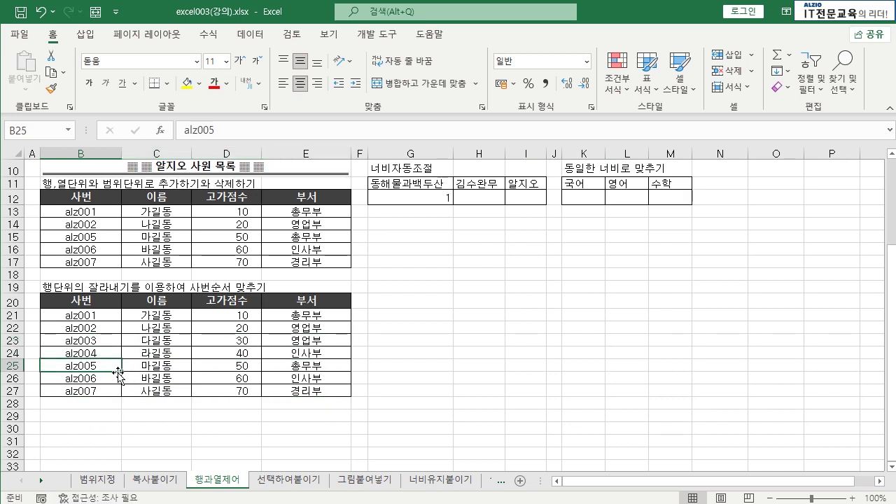
{"action": "key", "text": "ctrl+z"}
{"action": "key", "text": "ctrl+z"}
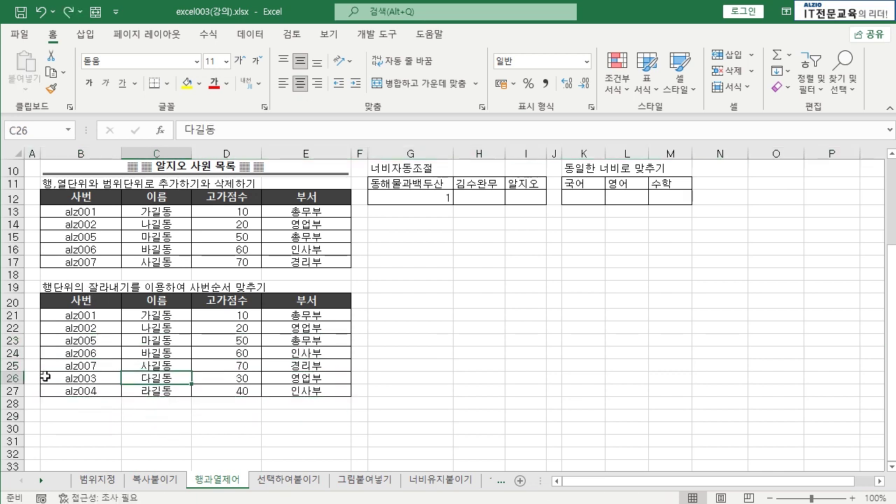
Cut entire rows 26 and 27, holding alz003 and alz004, and insert the cut rows above row 23.
{"action": "left_click_drag", "start_coordinate": [13, 378], "coordinate": [10, 391]}
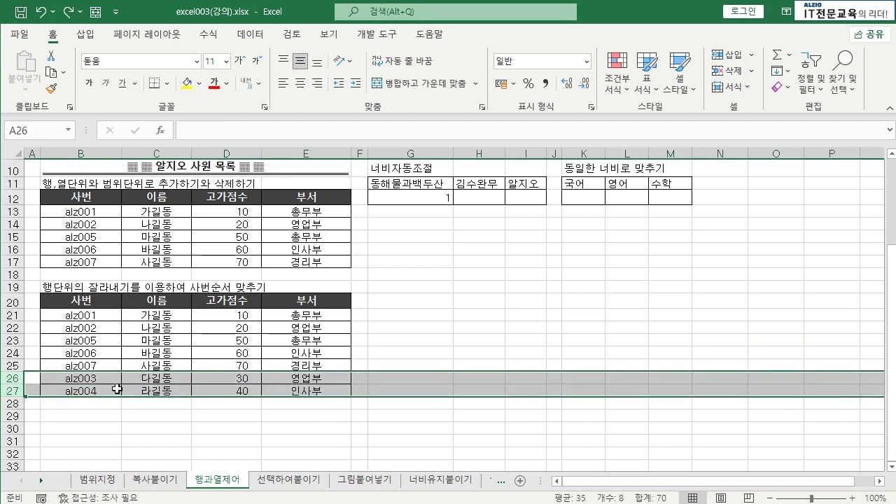
{"action": "key", "text": "ctrl+x"}
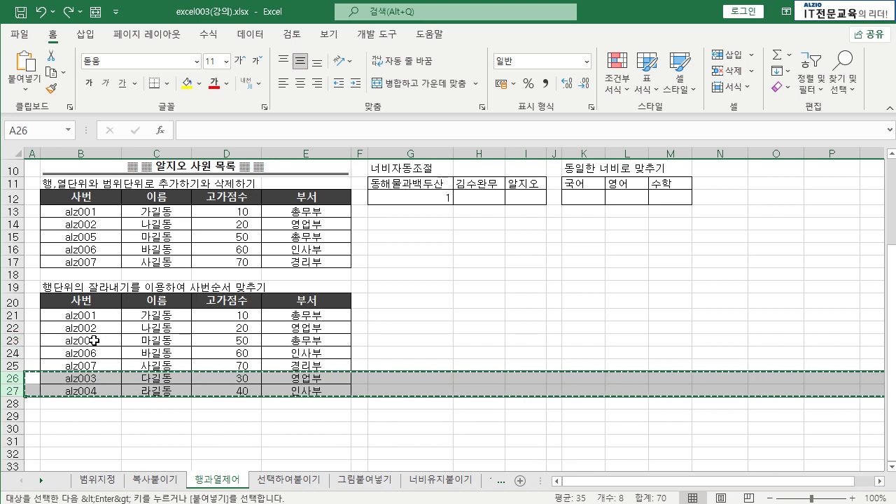
{"action": "left_click", "coordinate": [9, 340]}
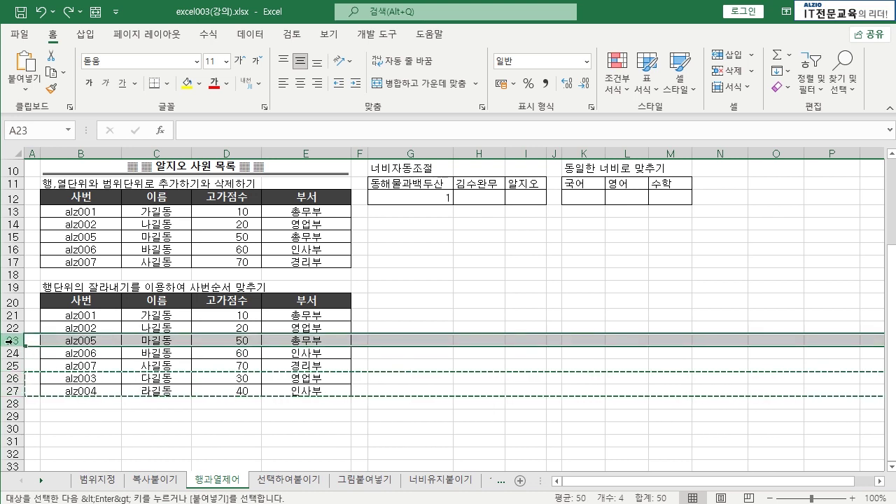
{"action": "key", "text": "ctrl+plus"}
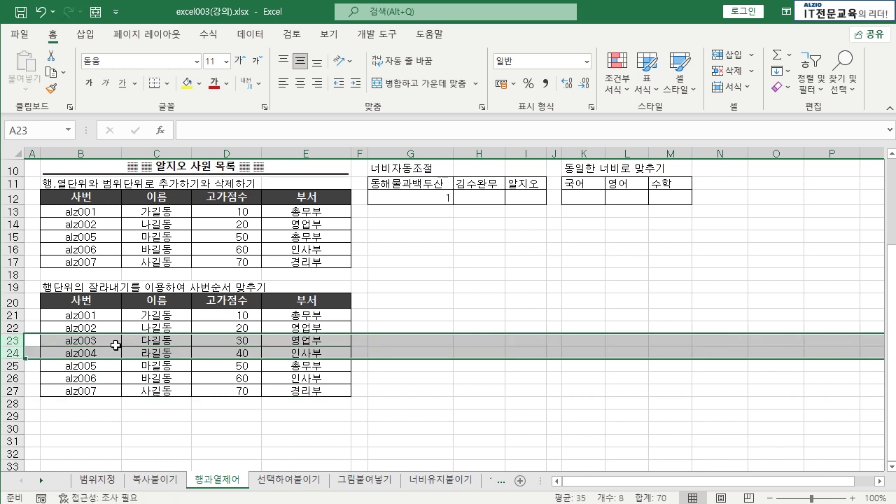
{"action": "left_click", "coordinate": [106, 412]}
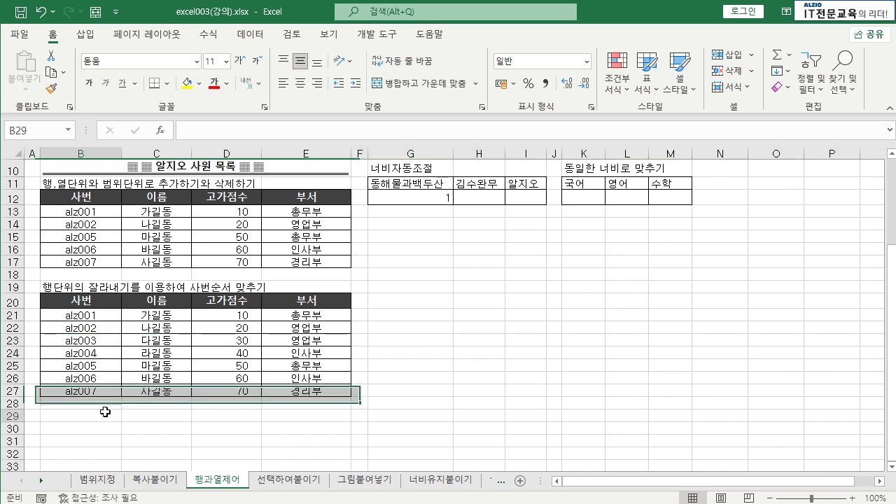
{"action": "left_click", "coordinate": [94, 370]}
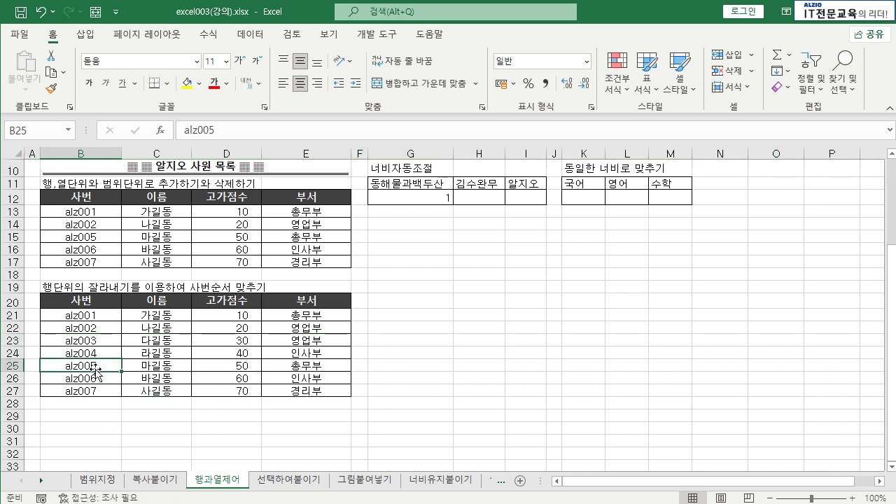
Undo the insertion of the cut alz003 and alz004 rows and deselect the rows.
{"action": "left_click", "coordinate": [14, 341]}
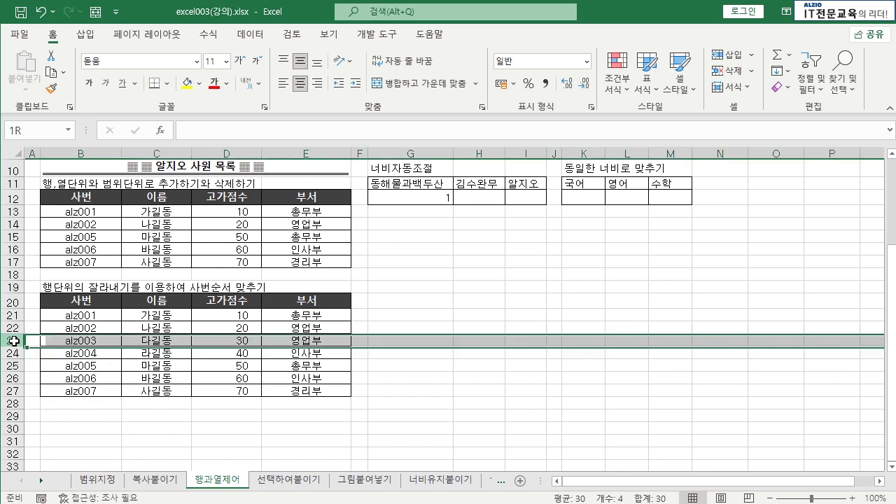
{"action": "left_click", "coordinate": [170, 354]}
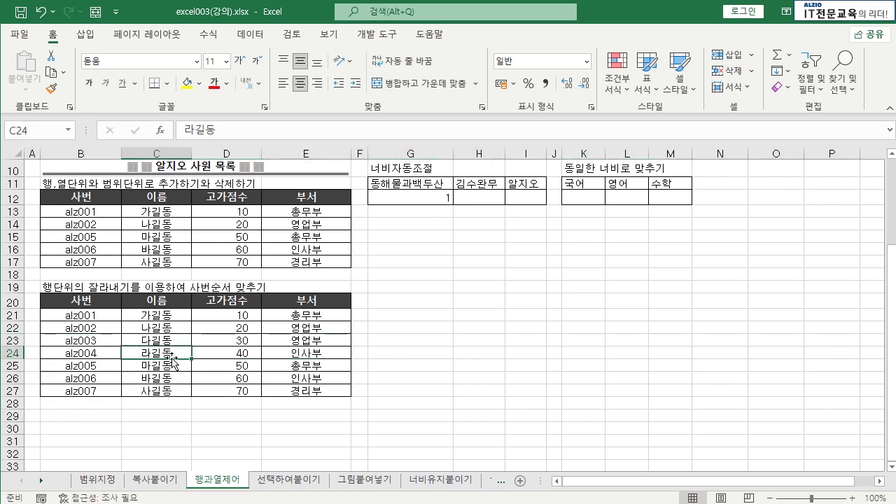
{"action": "key", "text": "ctrl+z"}
{"action": "key", "text": "Escape"}
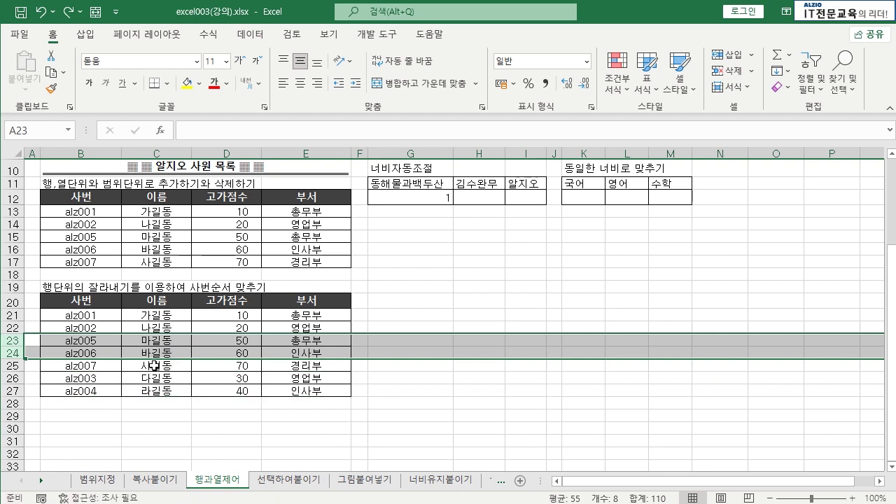
{"action": "left_click", "coordinate": [152, 366]}
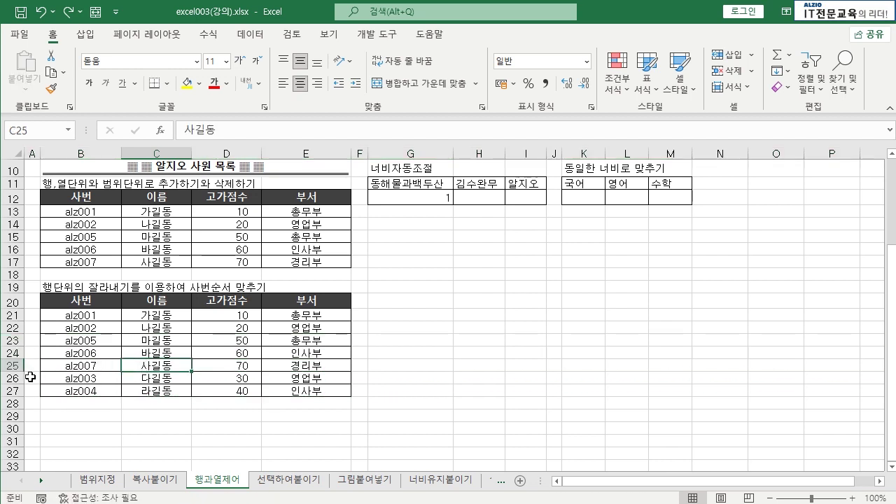
Cut the alz003 record's entire row 26 and insert it above the alz002 record in row 22.
{"action": "left_click", "coordinate": [12, 378]}
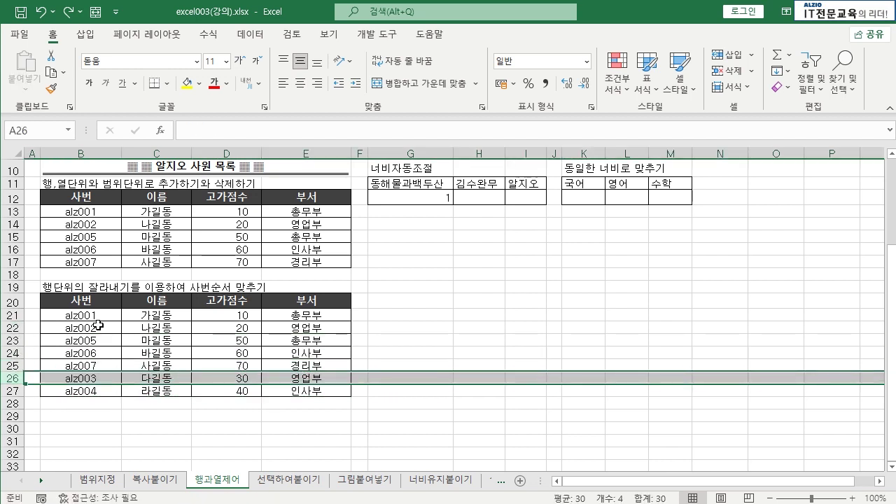
{"action": "key", "text": "ctrl+x"}
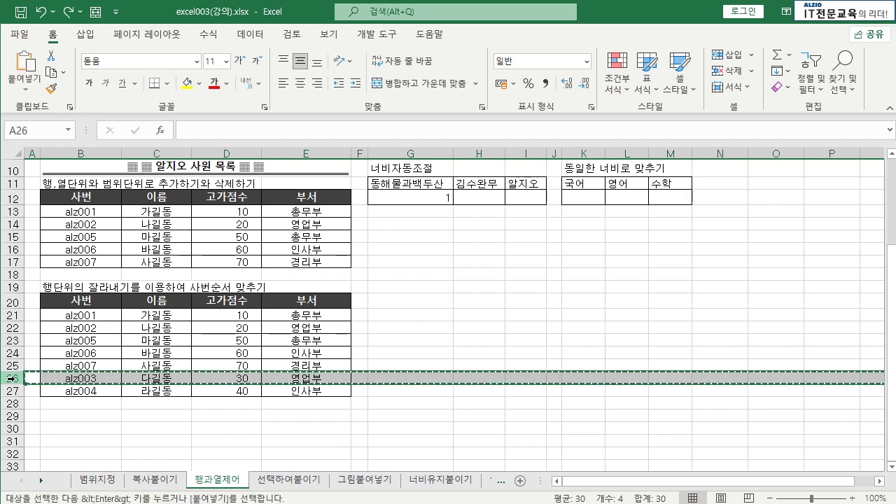
{"action": "left_click", "coordinate": [11, 327]}
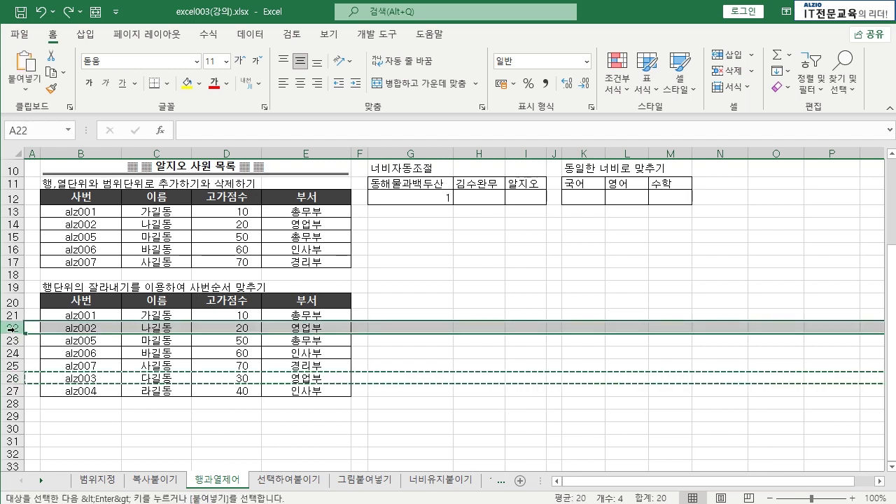
{"action": "key", "text": "ctrl+plus"}
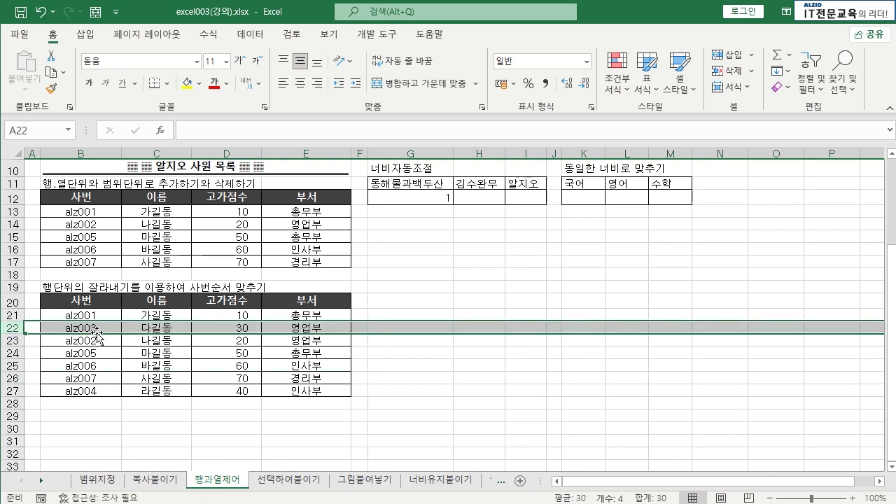
{"action": "left_click_drag", "start_coordinate": [98, 328], "coordinate": [292, 327]}
{"action": "left_click", "coordinate": [291, 342]}
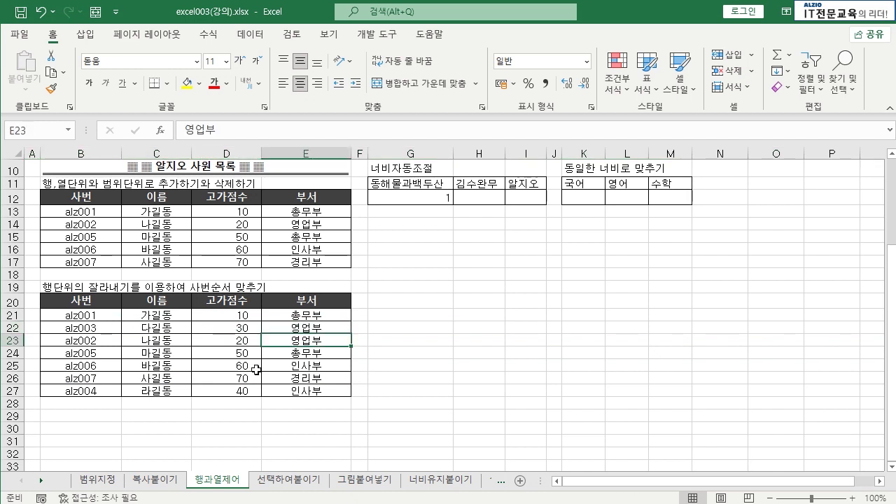
{"action": "left_click", "coordinate": [12, 390]}
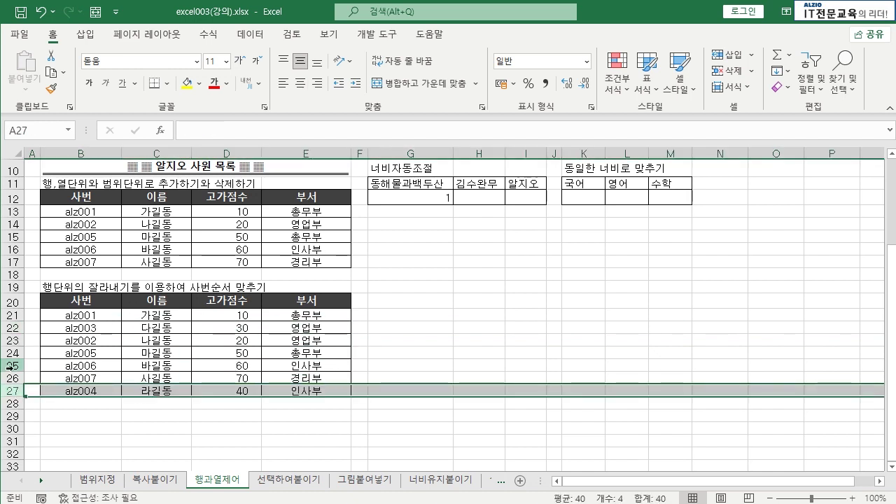
{"action": "left_click", "coordinate": [10, 365]}
{"action": "left_click", "coordinate": [175, 325]}
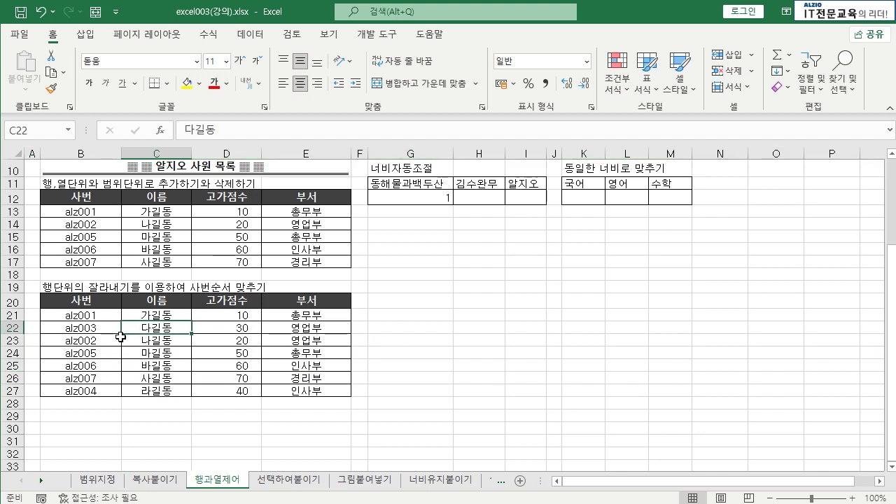
Switch to the 선택하여붙이기 sheet and look through its paste-special notes and exercise tables.
{"action": "scroll", "coordinate": [124, 342], "scroll_direction": "up", "scroll_amount": 3}
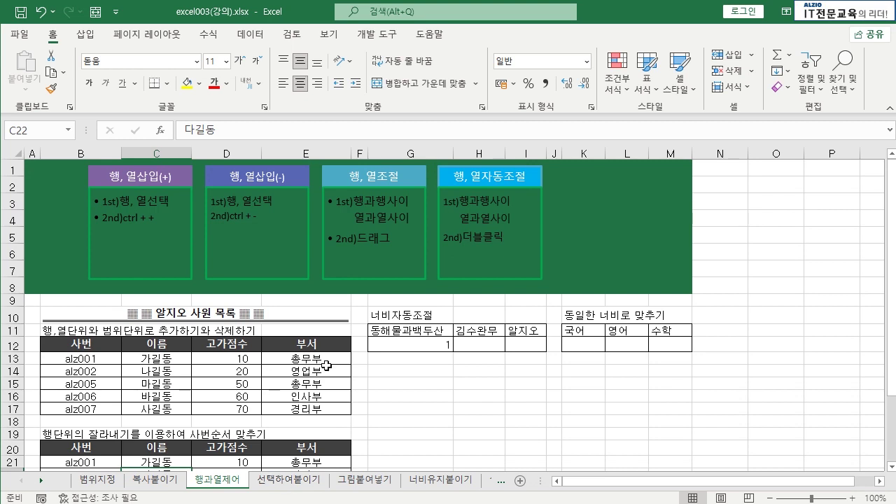
{"action": "key", "text": "ctrl+Page_Down"}
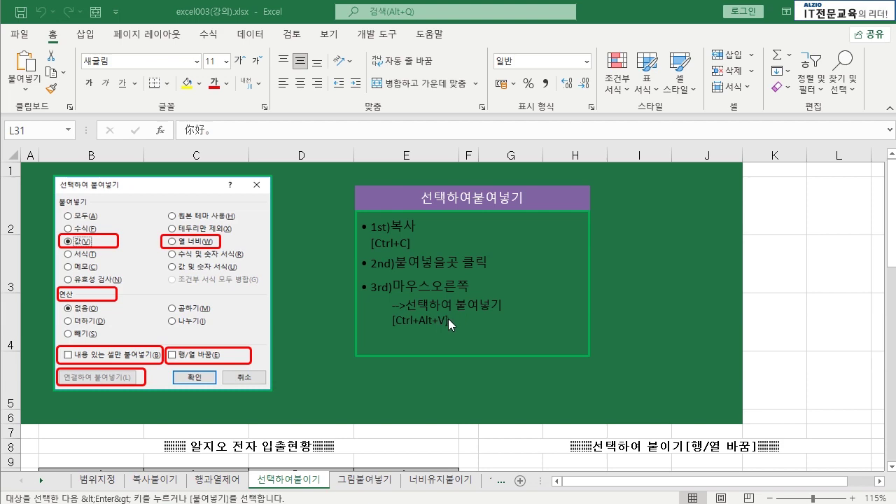
{"action": "scroll", "coordinate": [380, 315], "scroll_direction": "down", "scroll_amount": 4}
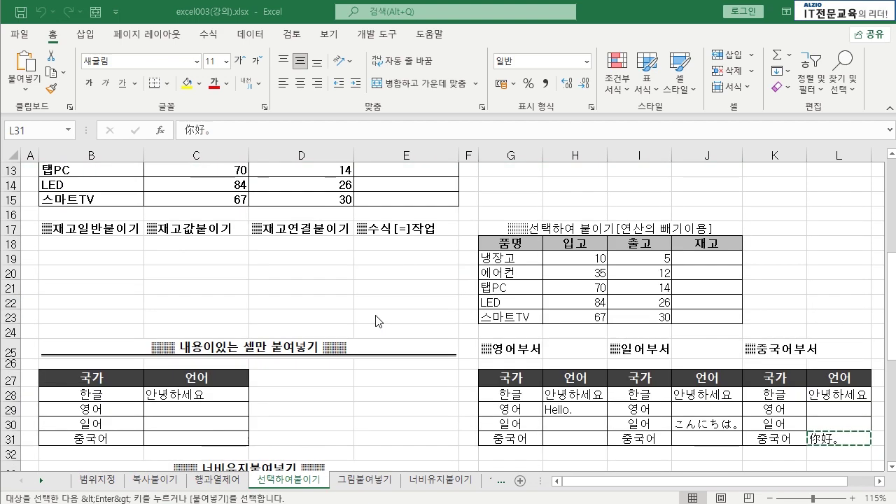
{"action": "scroll", "coordinate": [238, 200], "scroll_direction": "up", "scroll_amount": 2}
{"action": "scroll", "coordinate": [237, 203], "scroll_direction": "up", "scroll_amount": 1}
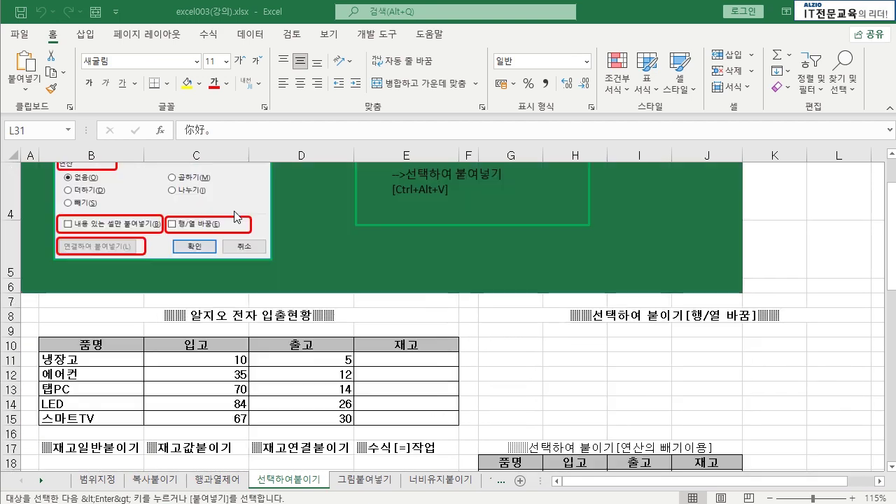
{"action": "scroll", "coordinate": [238, 214], "scroll_direction": "down", "scroll_amount": 1}
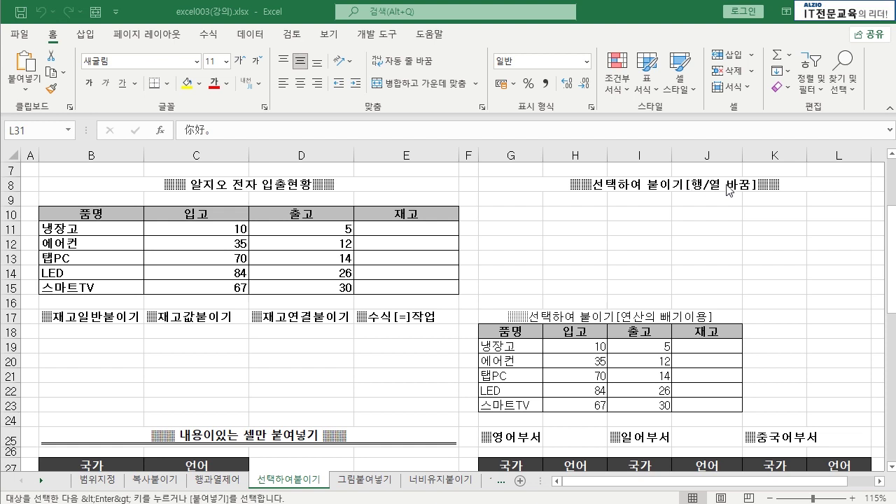
Copy the inventory table B10:E15 and paste it at G10 with Paste Special's transpose option (행/열 바꿈).
{"action": "left_click_drag", "start_coordinate": [94, 216], "coordinate": [405, 294]}
{"action": "key", "text": "ctrl+c"}
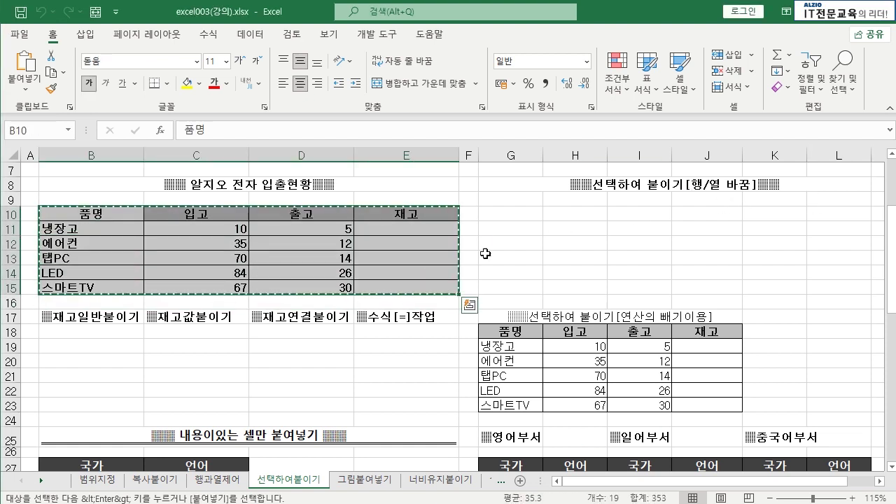
{"action": "left_click", "coordinate": [510, 213]}
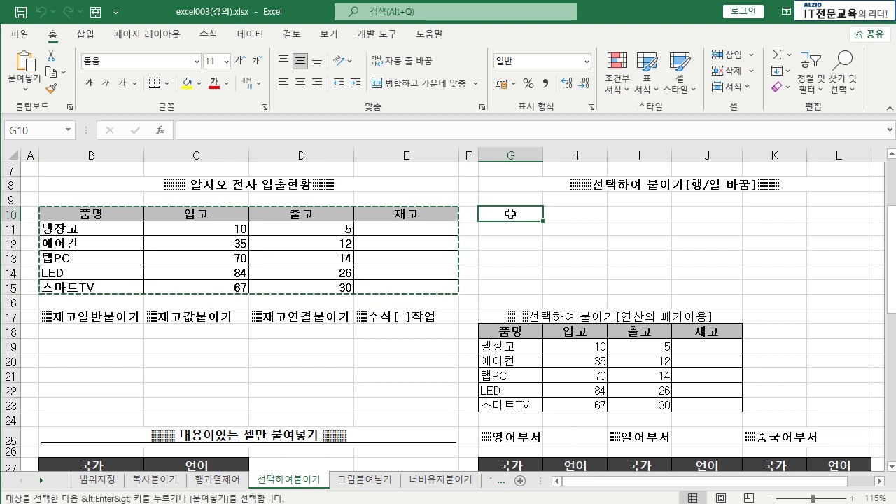
{"action": "right_click", "coordinate": [511, 214]}
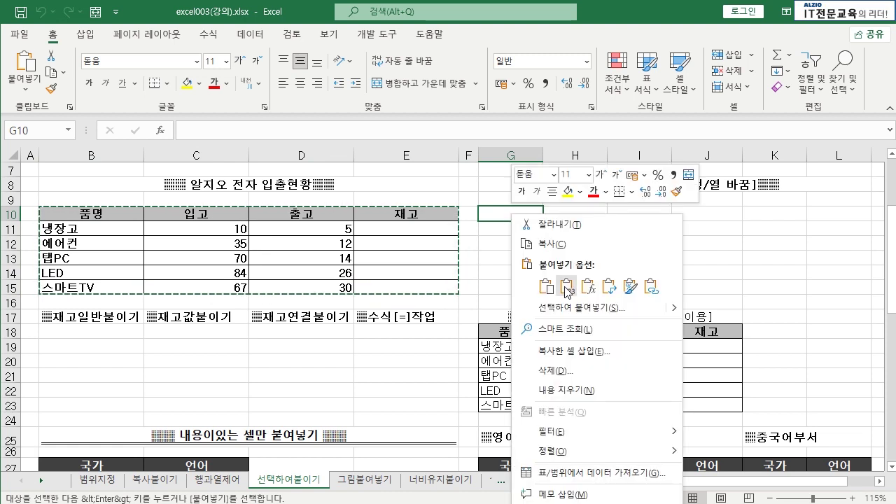
{"action": "left_click", "coordinate": [572, 310]}
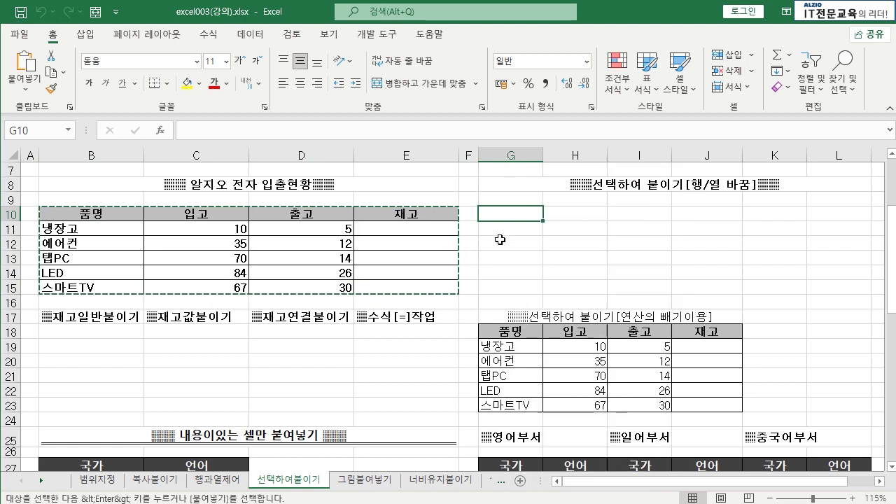
{"action": "left_click_drag", "start_coordinate": [476, 177], "coordinate": [284, 155]}
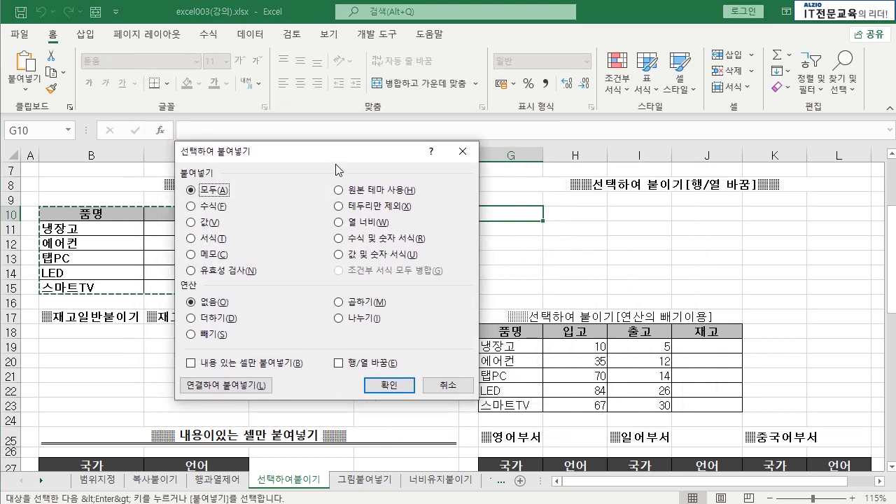
{"action": "left_click", "coordinate": [375, 364]}
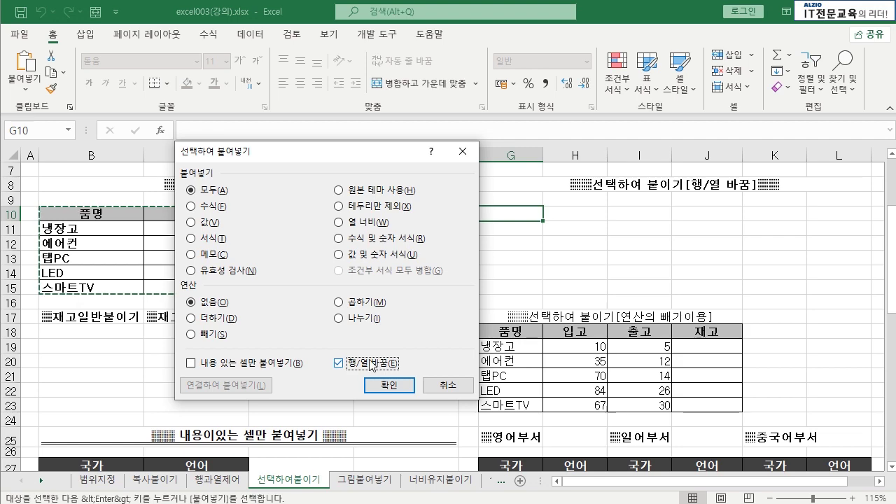
{"action": "left_click", "coordinate": [410, 382]}
{"action": "left_click", "coordinate": [511, 273]}
{"action": "key", "text": "Escape"}
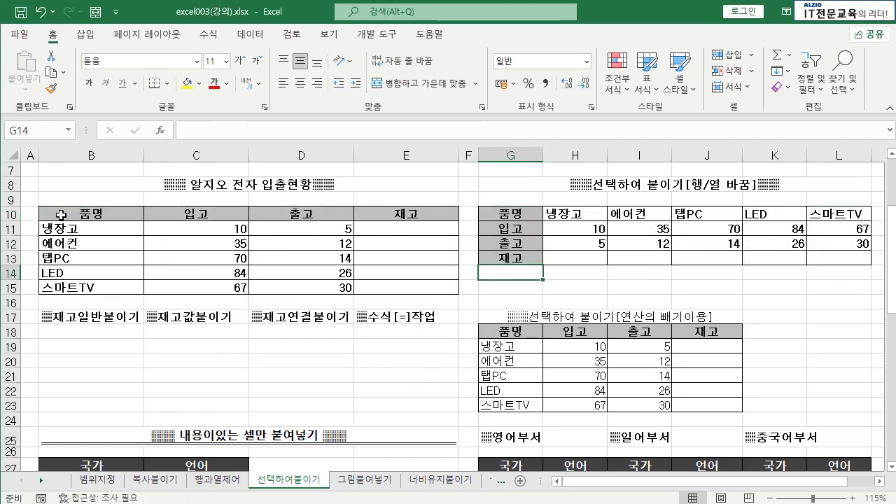
Compare the headings and item names of the original inventory table with those in the transposed copy.
{"action": "left_click_drag", "start_coordinate": [63, 214], "coordinate": [384, 210]}
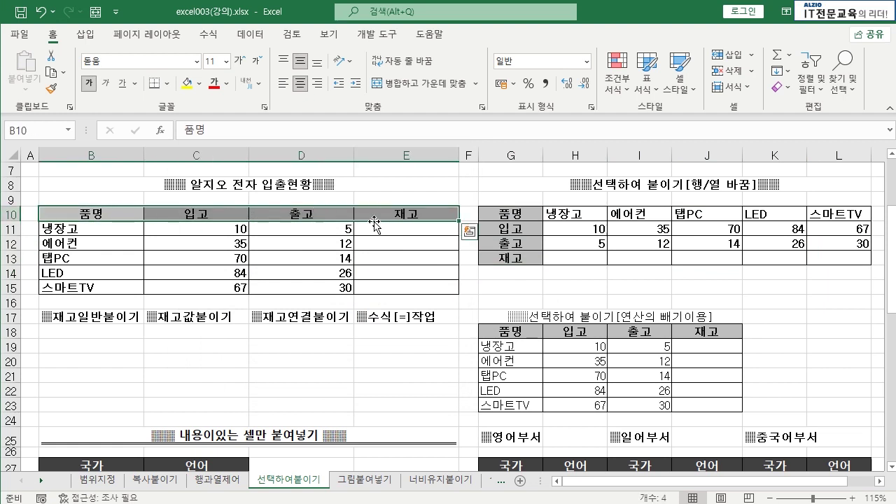
{"action": "left_click_drag", "start_coordinate": [518, 214], "coordinate": [523, 260]}
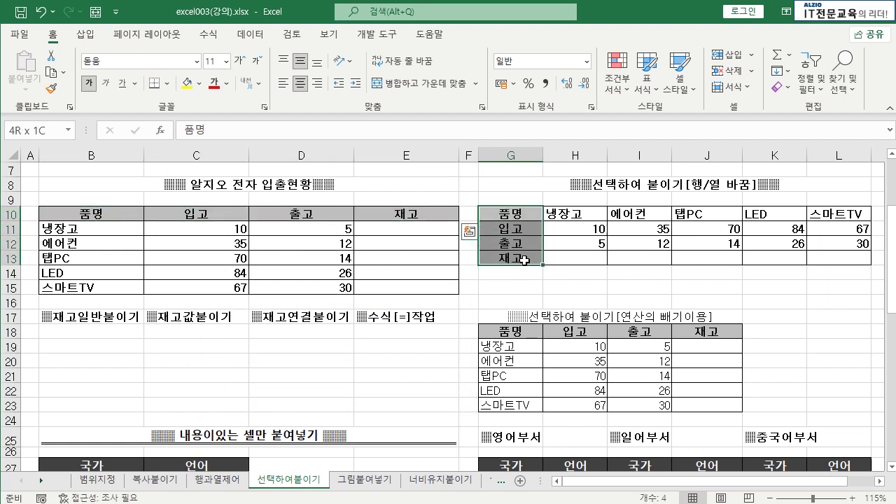
{"action": "left_click_drag", "start_coordinate": [97, 228], "coordinate": [92, 276]}
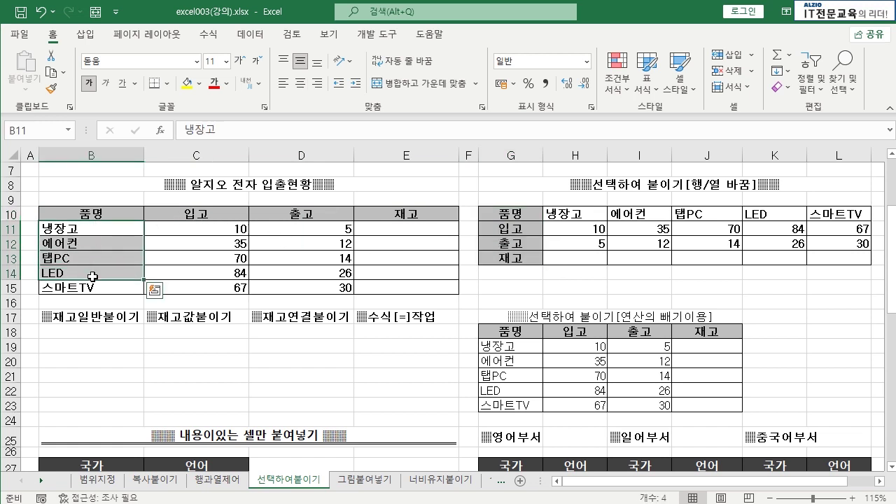
{"action": "left_click_drag", "start_coordinate": [575, 214], "coordinate": [804, 213]}
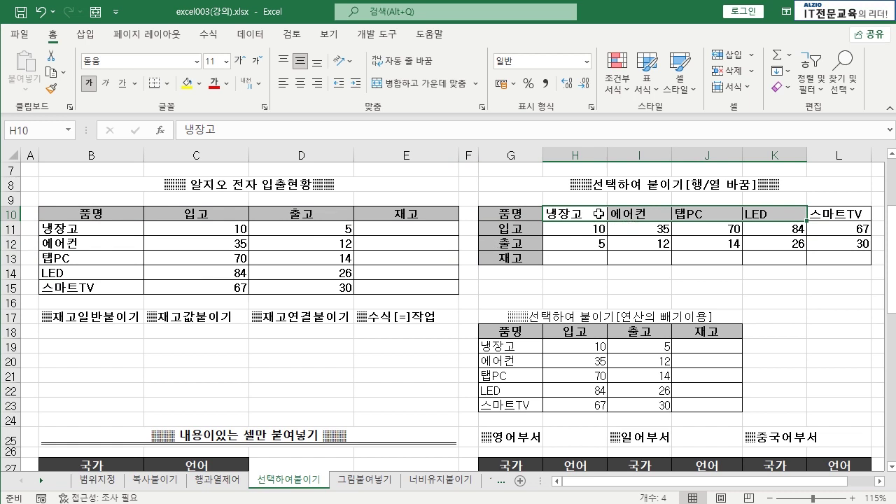
{"action": "left_click", "coordinate": [520, 275]}
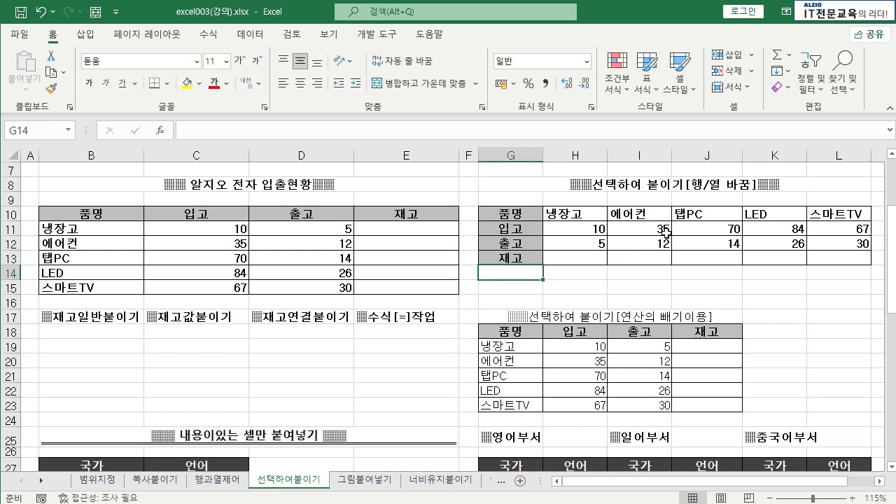
{"action": "scroll", "coordinate": [361, 309], "scroll_direction": "down", "scroll_amount": 1}
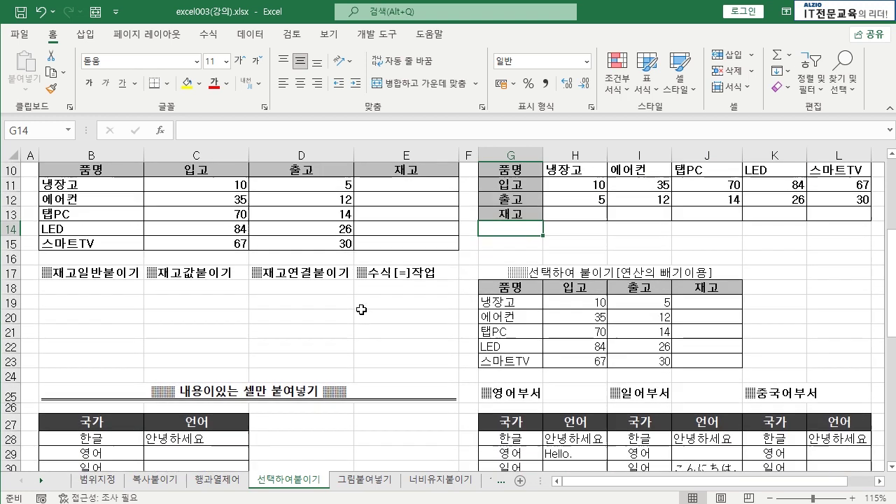
{"action": "scroll", "coordinate": [366, 314], "scroll_direction": "up", "scroll_amount": 1}
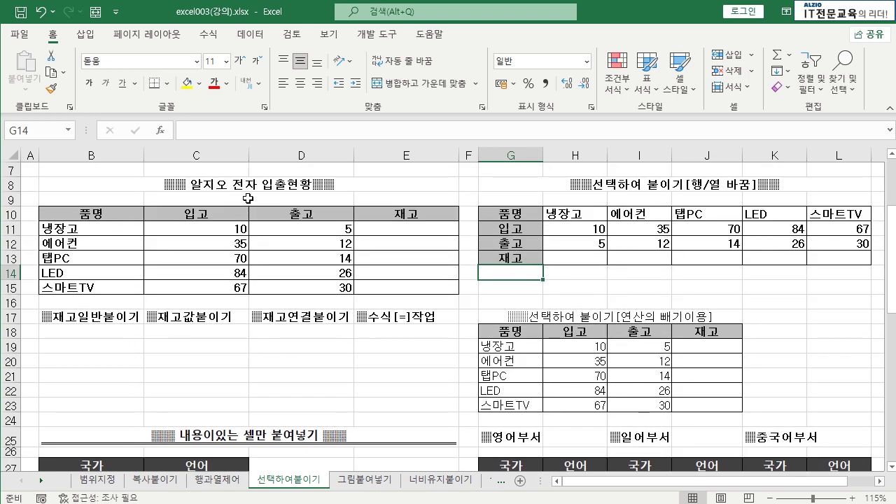
Examine the 재고 column of the 알지오 전자 입출현황 table and the empty paste areas beneath it.
{"action": "left_click_drag", "start_coordinate": [408, 214], "coordinate": [390, 294]}
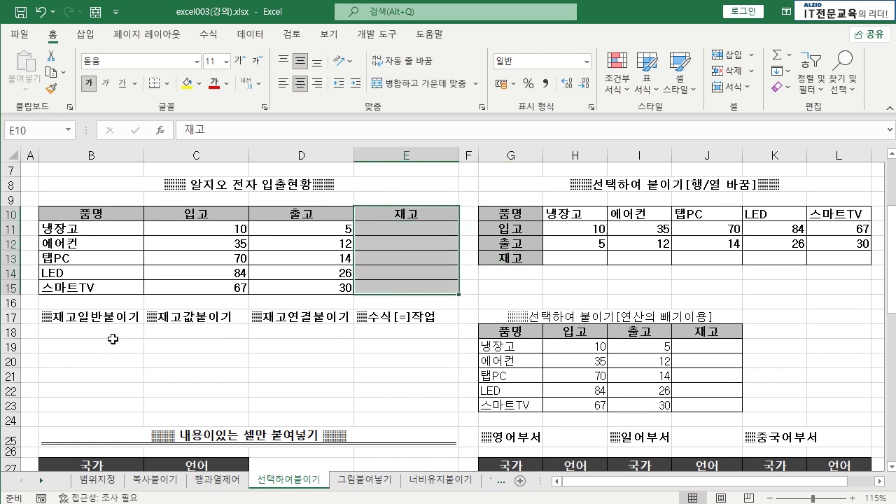
{"action": "left_click_drag", "start_coordinate": [114, 334], "coordinate": [217, 404]}
{"action": "left_click", "coordinate": [218, 403]}
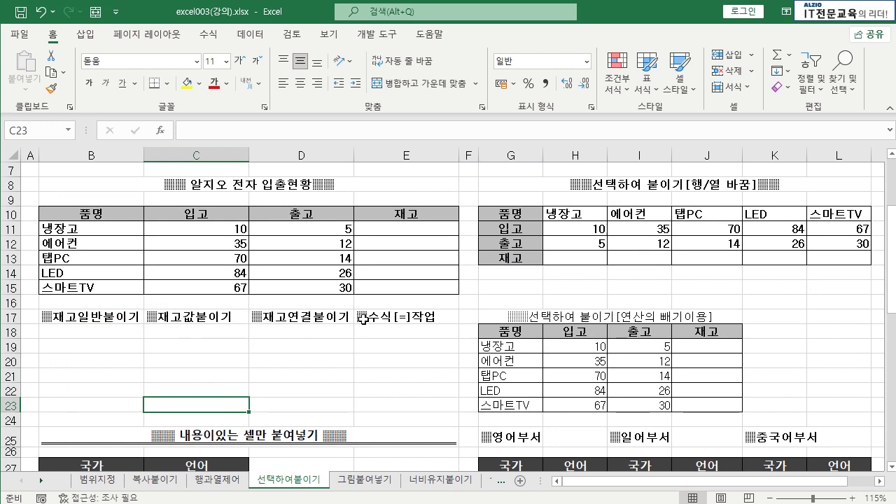
{"action": "left_click_drag", "start_coordinate": [415, 222], "coordinate": [418, 288]}
{"action": "left_click", "coordinate": [419, 289]}
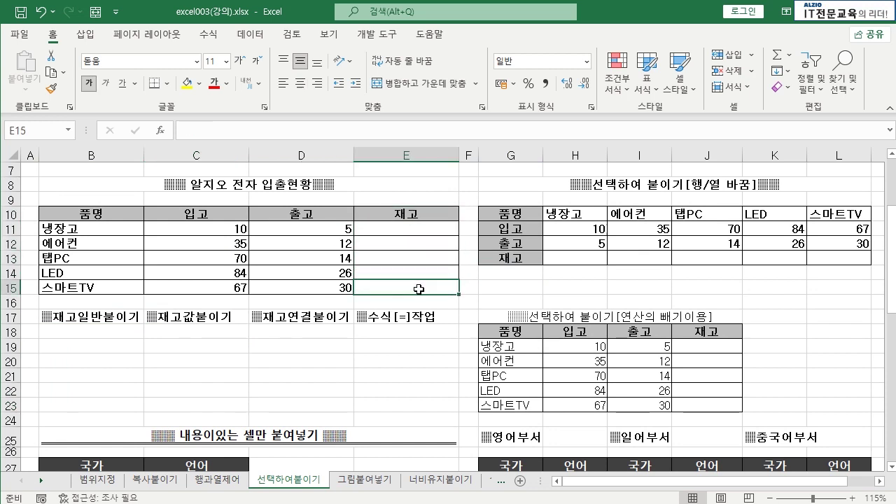
{"action": "left_click", "coordinate": [406, 224]}
{"action": "left_click", "coordinate": [406, 258]}
{"action": "left_click", "coordinate": [404, 289]}
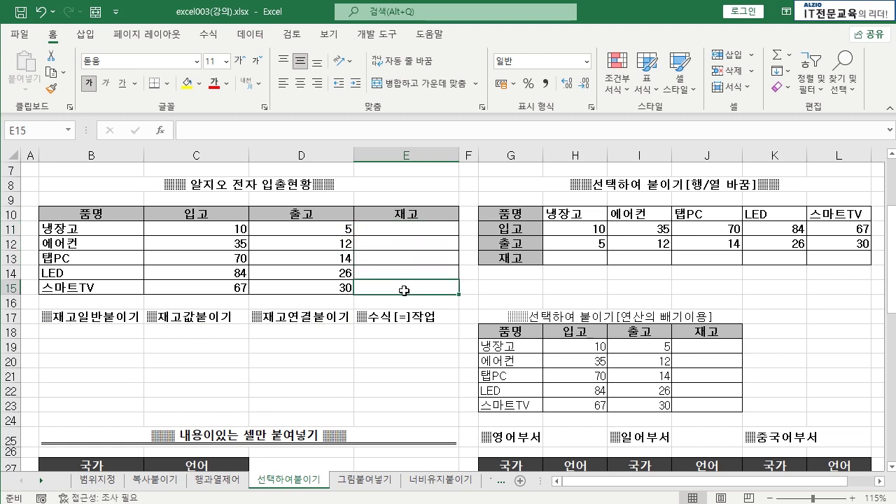
Enter the formula =C11-D11 in E11 to calculate the 냉장고 stock from 입고 minus 출고.
{"action": "left_click", "coordinate": [405, 229]}
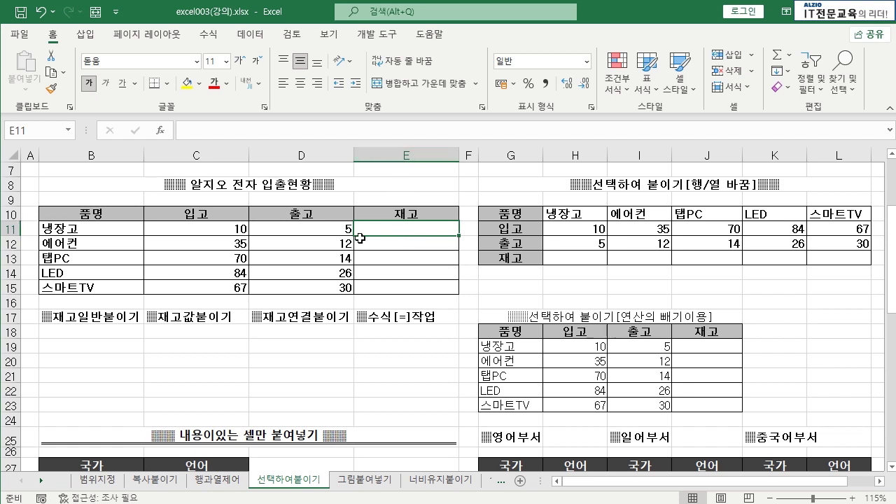
{"action": "type", "text": "="}
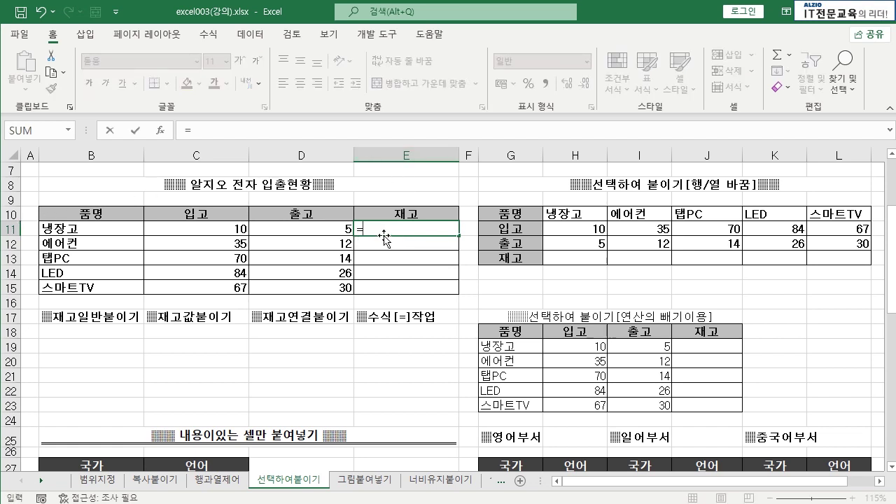
{"action": "left_click", "coordinate": [223, 228]}
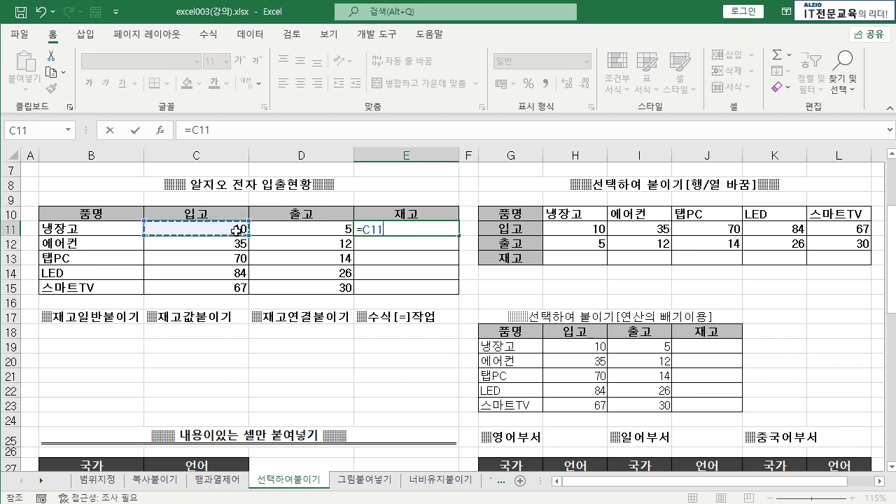
{"action": "type", "text": "-"}
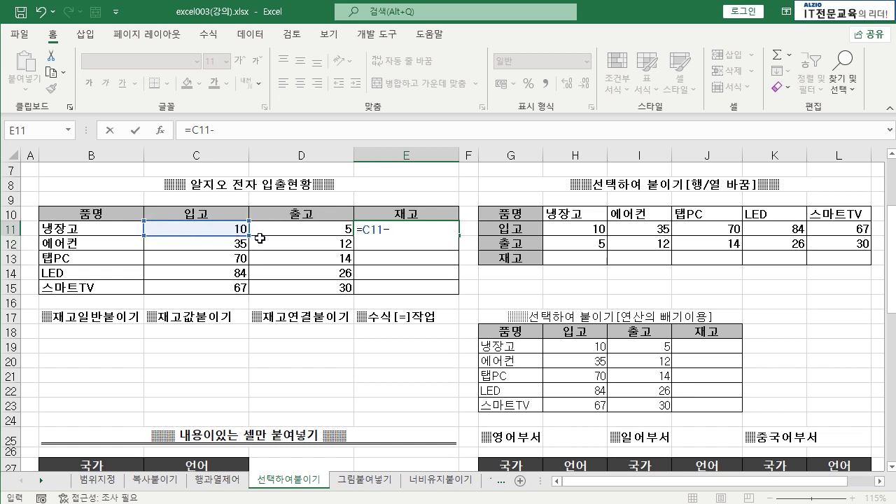
{"action": "left_click", "coordinate": [291, 229]}
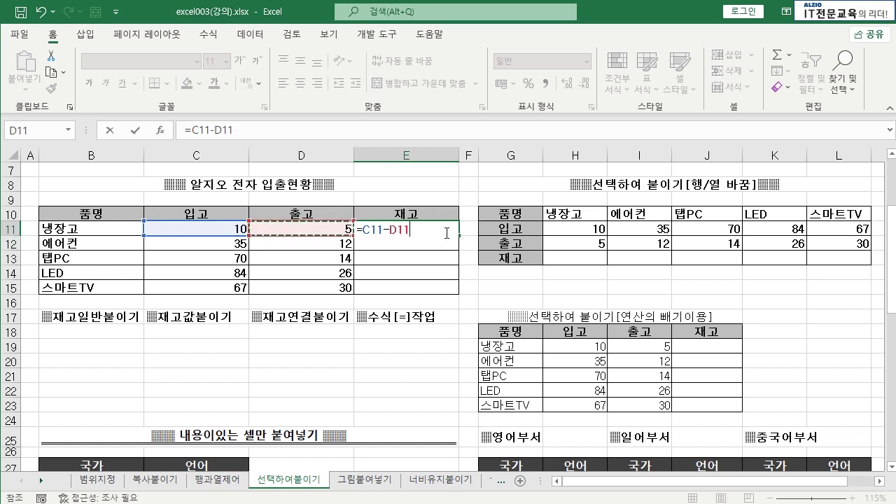
{"action": "key", "text": "Return"}
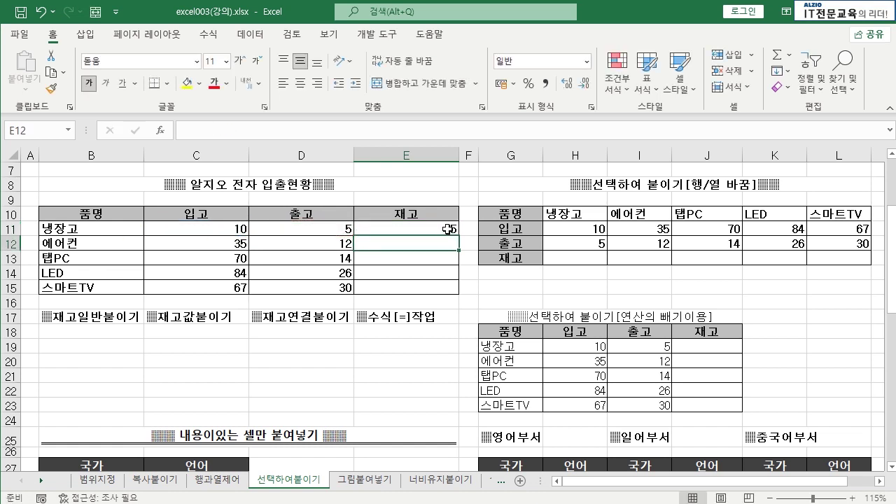
Fill the E11 stock formula down the 재고 column through E15.
{"action": "left_click", "coordinate": [447, 228]}
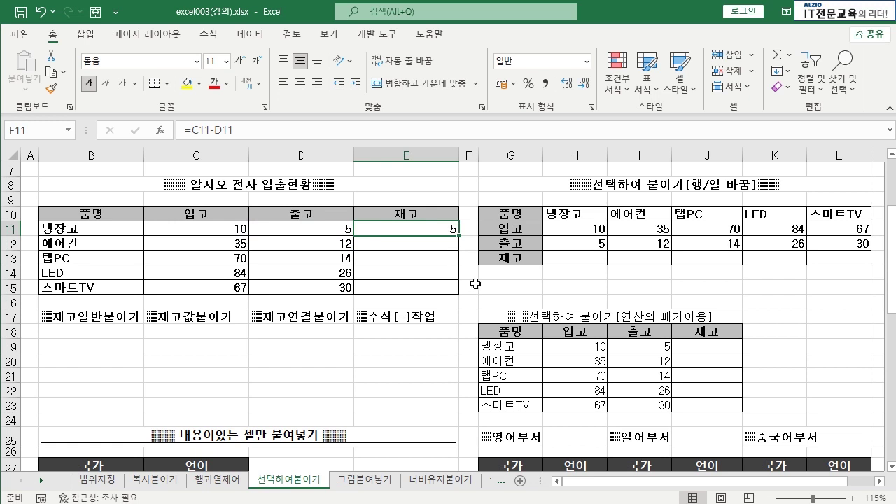
{"action": "mouse_move", "coordinate": [458, 236]}
{"action": "left_mouse_down"}
{"action": "mouse_move", "coordinate": [458, 294]}
{"action": "mouse_move", "coordinate": [457, 236]}
{"action": "left_mouse_up"}
{"action": "double_click", "coordinate": [458, 236]}
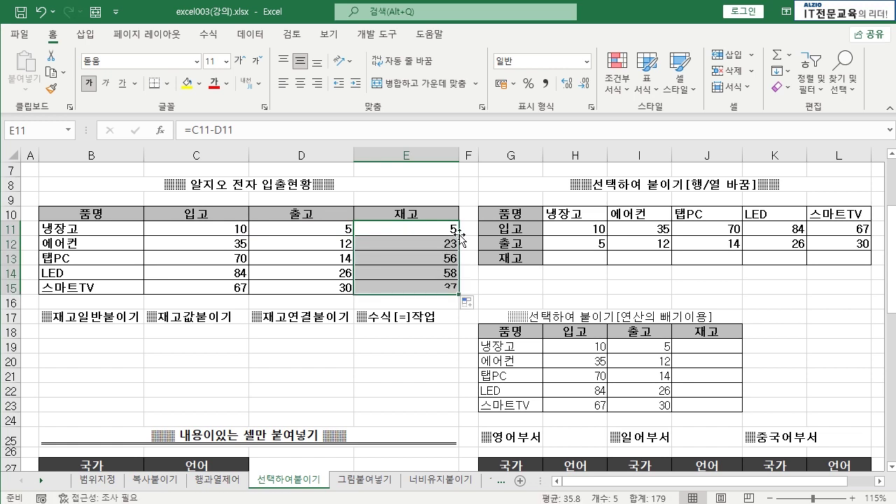
{"action": "left_click", "coordinate": [525, 300]}
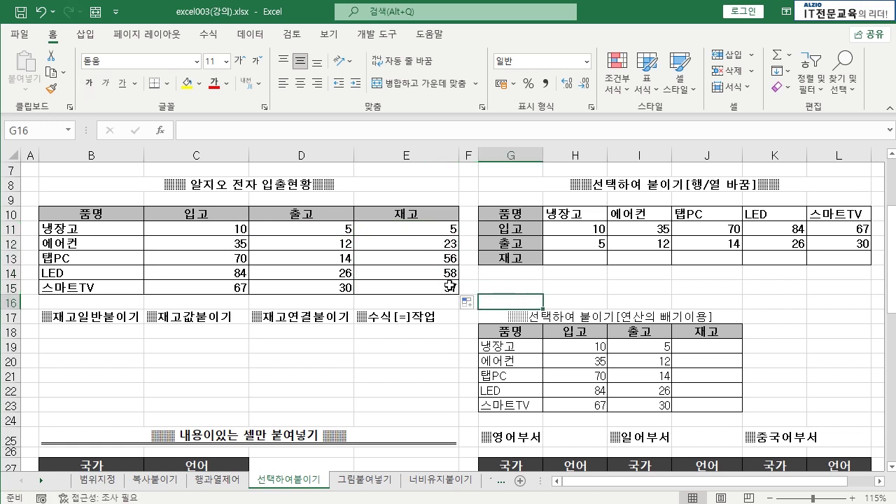
Check the subtraction formulas in the 재고 cells E11 to E15 against each row's 입고 and 출고 values.
{"action": "left_click_drag", "start_coordinate": [238, 229], "coordinate": [392, 226]}
{"action": "left_click_drag", "start_coordinate": [235, 245], "coordinate": [390, 242]}
{"action": "left_click", "coordinate": [387, 246]}
{"action": "left_click_drag", "start_coordinate": [231, 272], "coordinate": [389, 274]}
{"action": "left_click", "coordinate": [389, 273]}
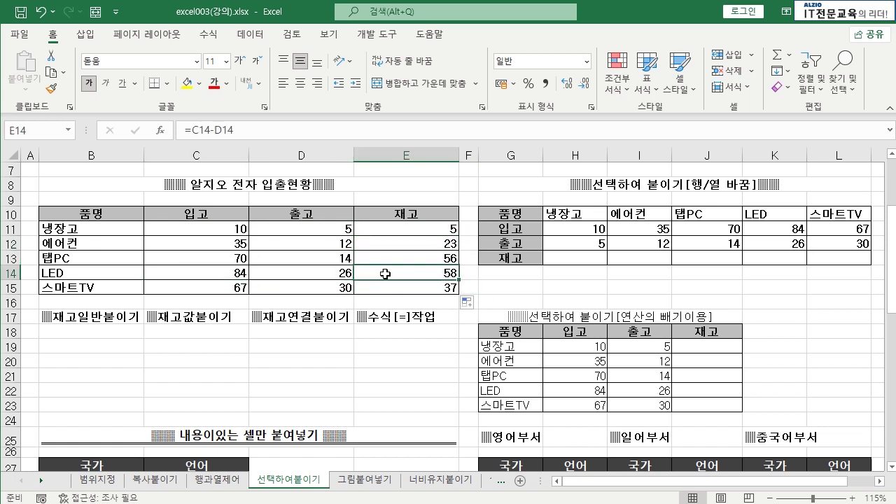
{"action": "left_click", "coordinate": [421, 234]}
{"action": "left_click", "coordinate": [421, 243]}
{"action": "left_click", "coordinate": [420, 257]}
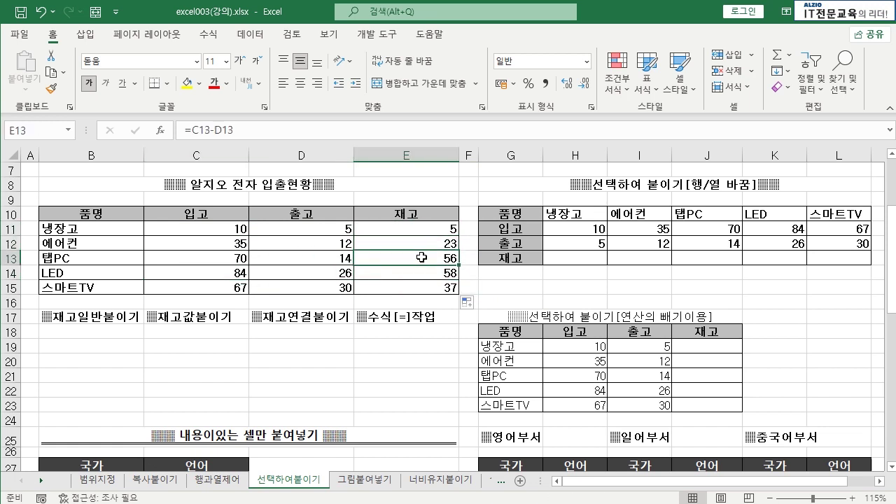
{"action": "left_click", "coordinate": [420, 273]}
{"action": "left_click", "coordinate": [420, 287]}
{"action": "left_click", "coordinate": [416, 257]}
{"action": "left_click", "coordinate": [413, 231]}
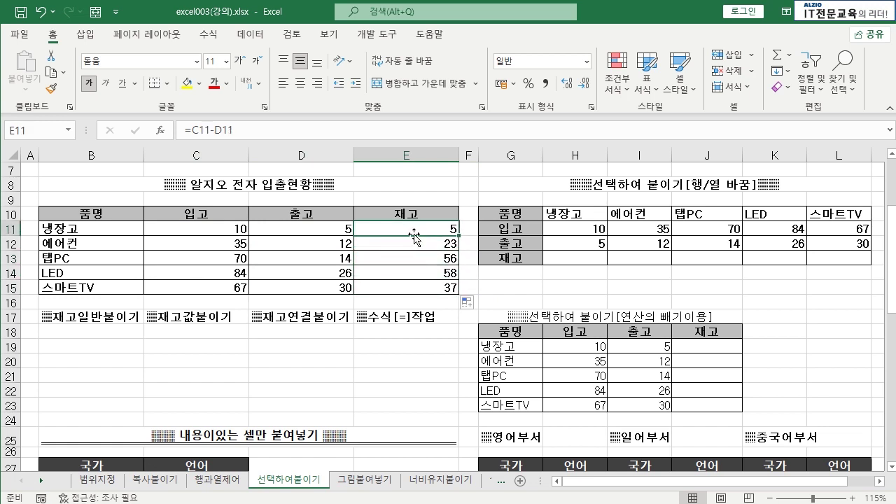
Compare the 재고 formulas in E12 to E15 with the contents of the 입고 and 출고 cells, including D12 and C15.
{"action": "left_click", "coordinate": [419, 243]}
{"action": "left_click", "coordinate": [420, 257]}
{"action": "left_click", "coordinate": [421, 272]}
{"action": "left_click", "coordinate": [425, 285]}
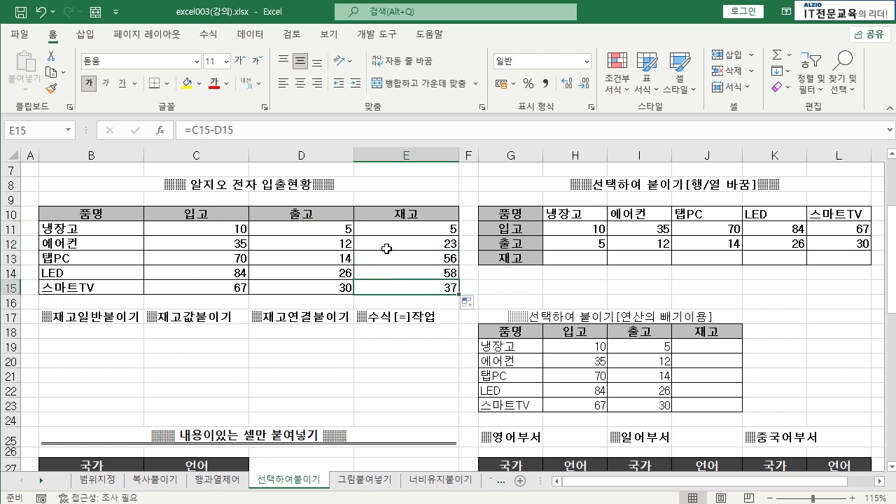
{"action": "left_click", "coordinate": [284, 229]}
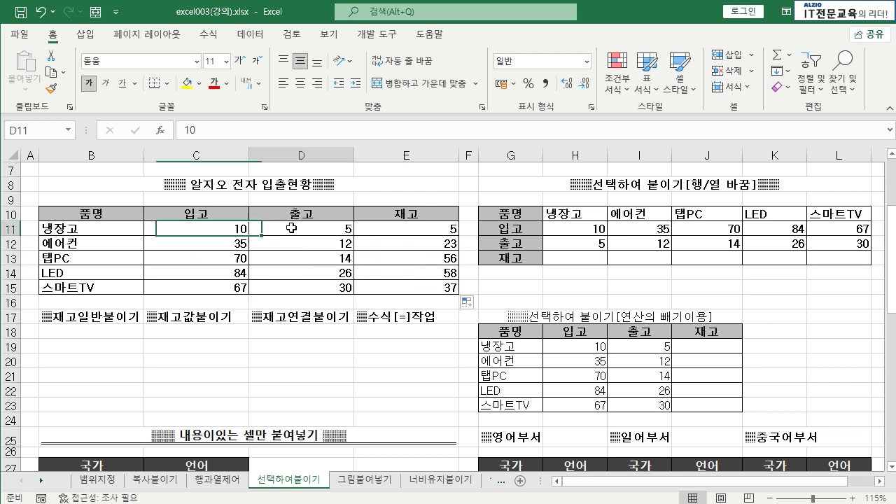
{"action": "left_click", "coordinate": [283, 242]}
{"action": "double_click", "coordinate": [189, 130]}
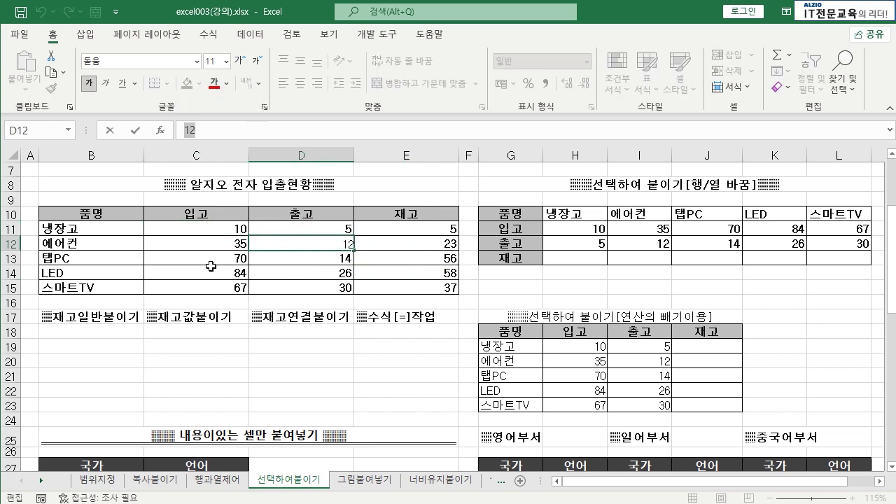
{"action": "left_click", "coordinate": [211, 257]}
{"action": "left_click", "coordinate": [206, 288]}
{"action": "double_click", "coordinate": [189, 130]}
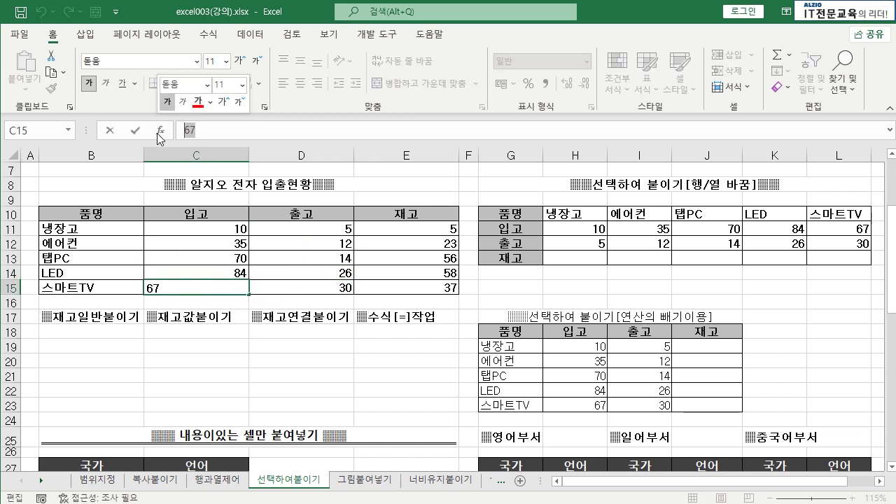
{"action": "key", "text": "Escape"}
Review the 재고 cells from E11 to E15 again and inspect the cell references in the E13 formula.
{"action": "left_click", "coordinate": [420, 229]}
{"action": "left_click", "coordinate": [420, 245]}
{"action": "left_click", "coordinate": [417, 259]}
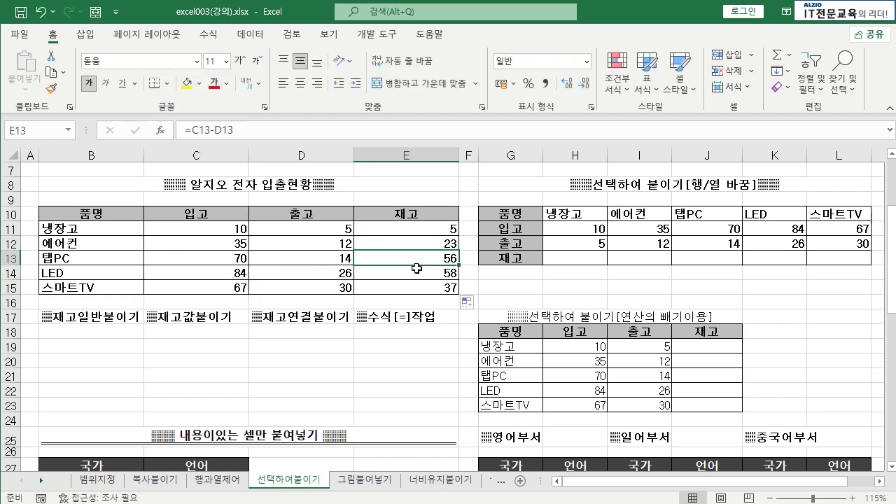
{"action": "left_click", "coordinate": [416, 273]}
{"action": "left_click", "coordinate": [417, 287]}
{"action": "left_click", "coordinate": [417, 273]}
{"action": "left_click", "coordinate": [414, 257]}
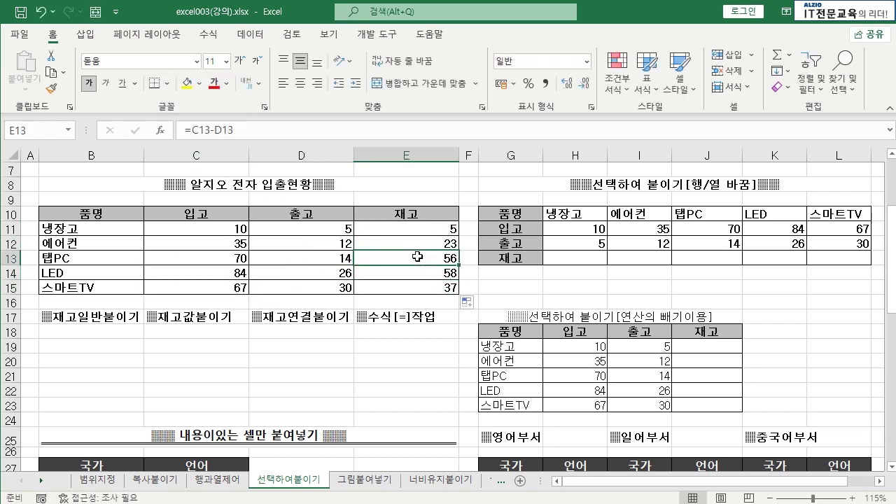
{"action": "double_click", "coordinate": [254, 132]}
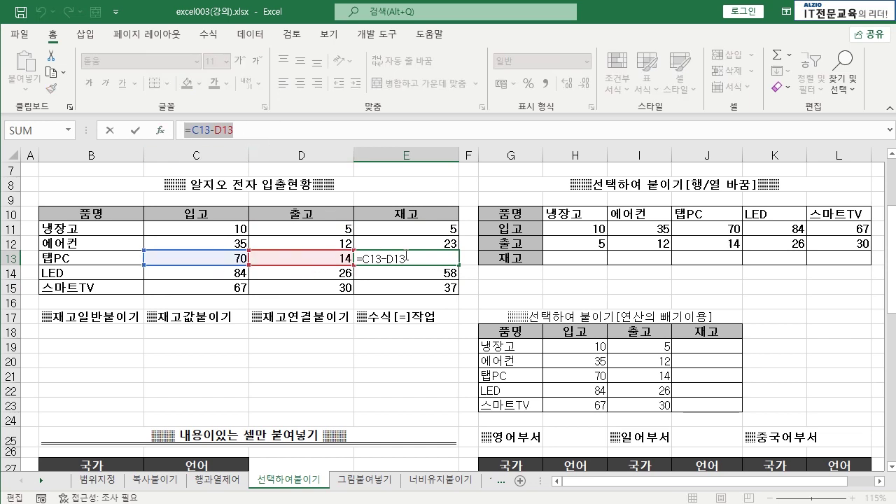
{"action": "key", "text": "Escape"}
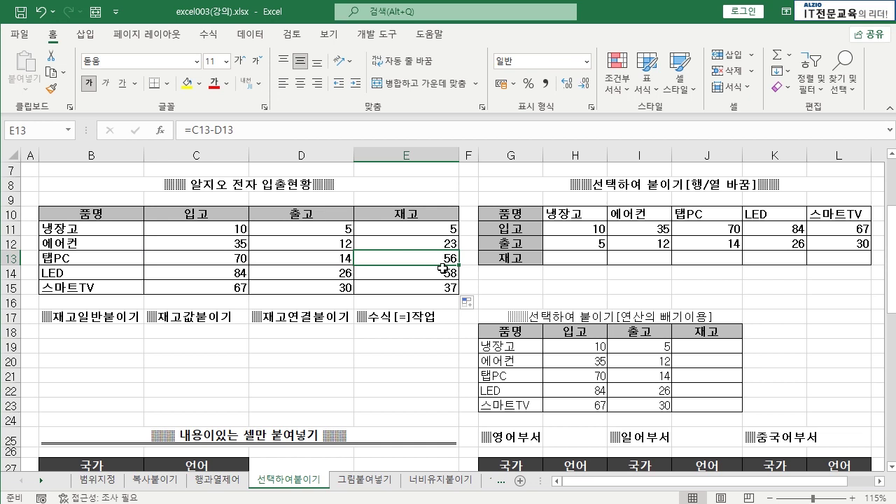
Copy the 재고 column E10:E15 and paste it normally under 재고일반붙이기, starting at B18.
{"action": "left_click_drag", "start_coordinate": [438, 231], "coordinate": [442, 288]}
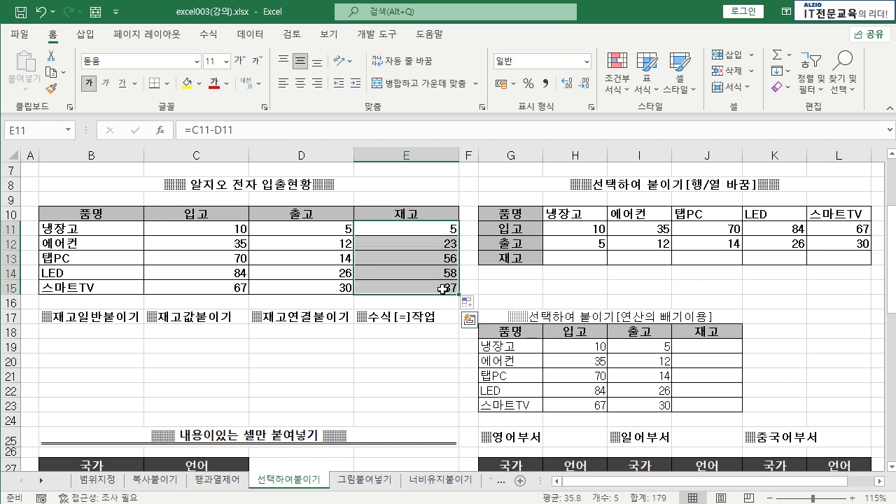
{"action": "left_click_drag", "start_coordinate": [420, 214], "coordinate": [438, 284]}
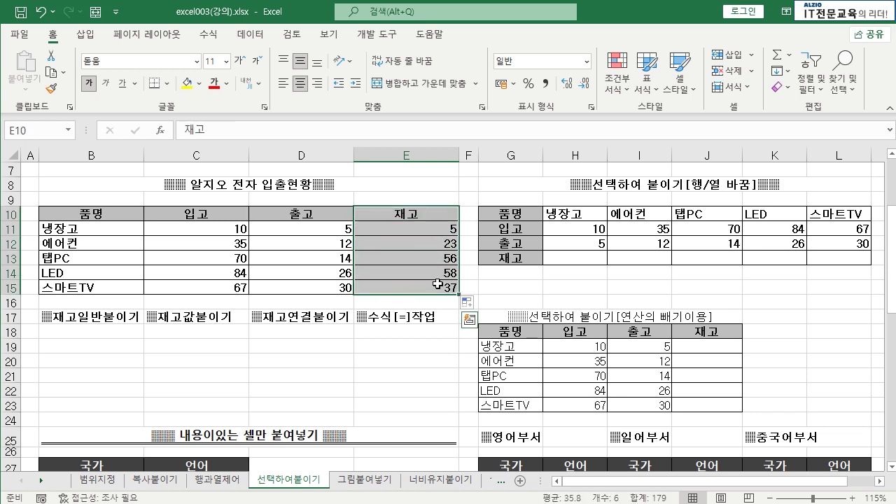
{"action": "key", "text": "ctrl+c"}
{"action": "left_click", "coordinate": [114, 335]}
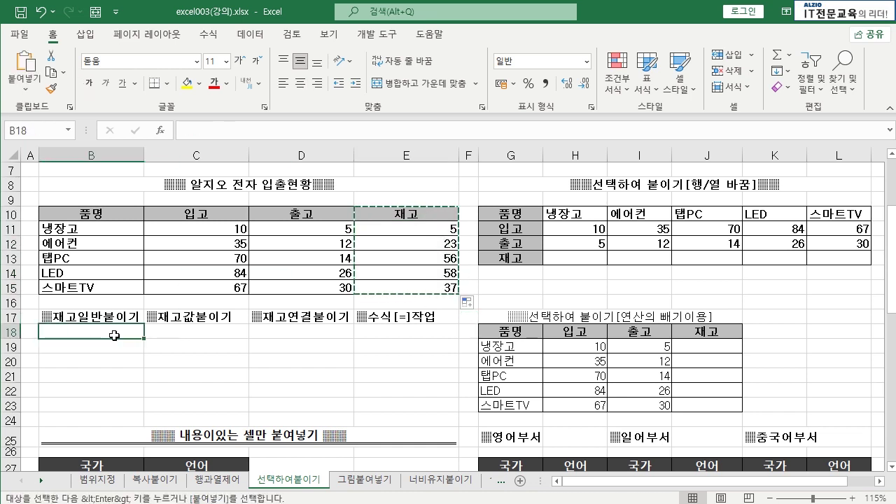
{"action": "key", "text": "ctrl+v"}
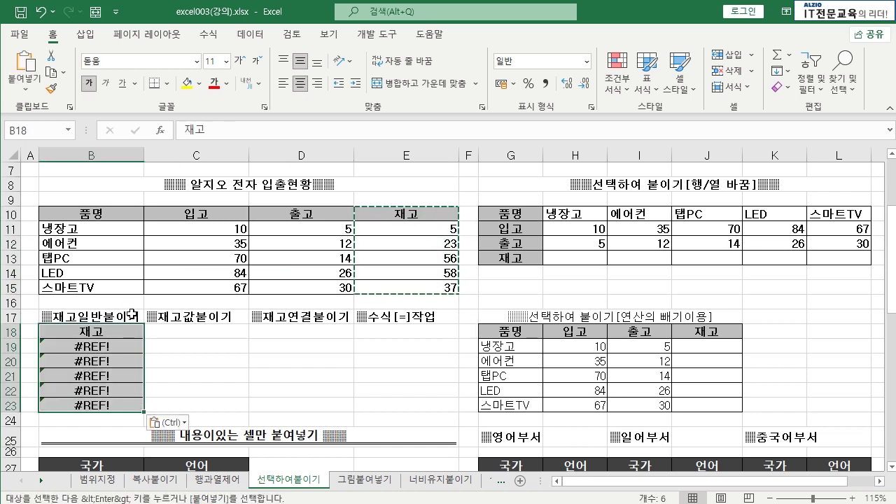
{"action": "key", "text": "Escape"}
Inspect the formula pasted into B19 and leave it unedited.
{"action": "left_click", "coordinate": [167, 346]}
{"action": "left_click", "coordinate": [109, 346]}
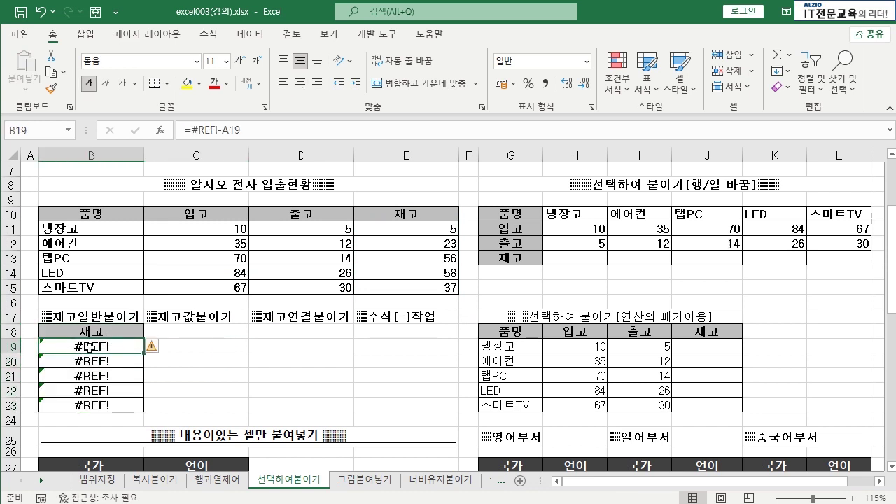
{"action": "double_click", "coordinate": [116, 347]}
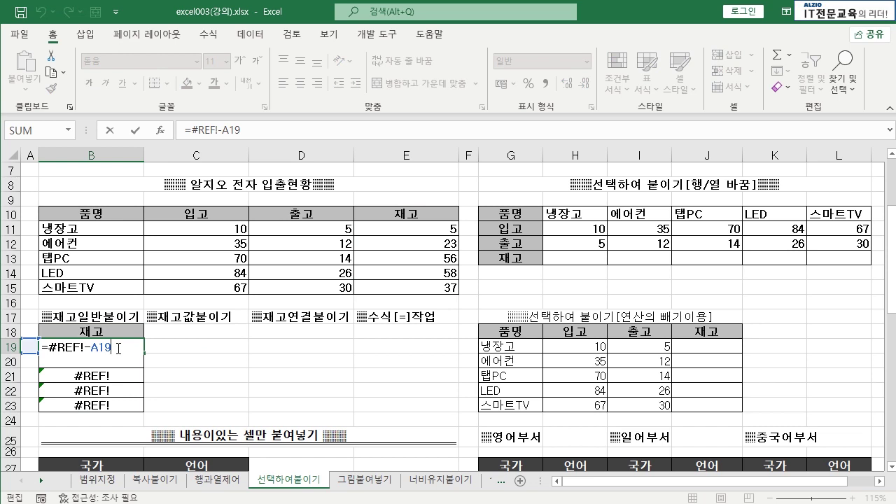
{"action": "key", "text": "Escape"}
Trace how the original formula in E11 refers to the 출고 cell D11 and the 입고 cell C11 in its row.
{"action": "left_click", "coordinate": [408, 229]}
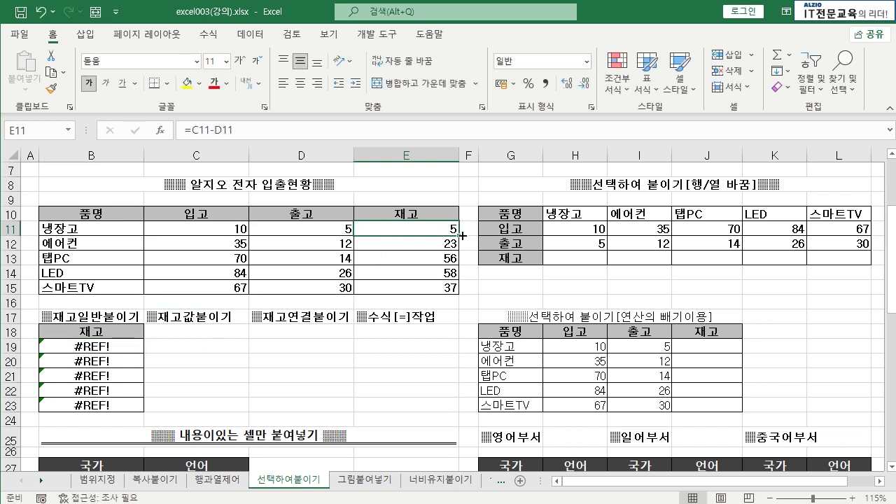
{"action": "left_click", "coordinate": [301, 229]}
{"action": "left_click", "coordinate": [212, 228]}
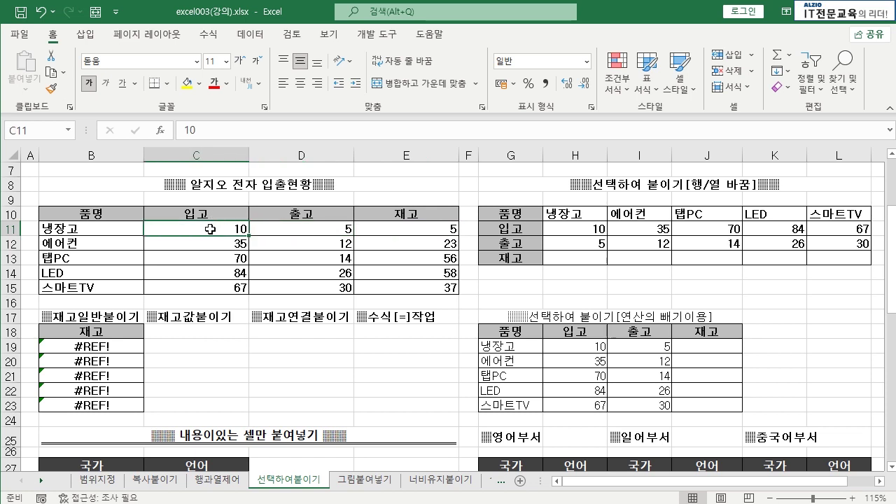
{"action": "left_click", "coordinate": [298, 229]}
{"action": "left_click", "coordinate": [445, 229]}
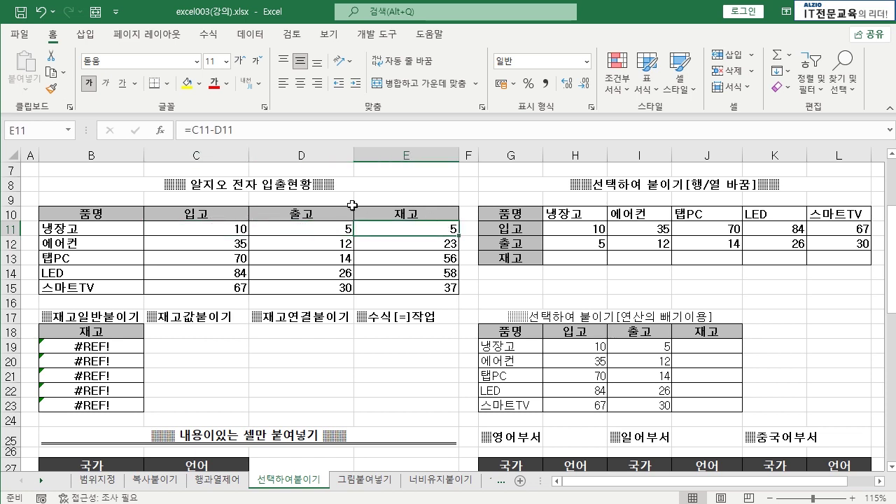
{"action": "left_click", "coordinate": [311, 228]}
{"action": "left_click", "coordinate": [232, 231]}
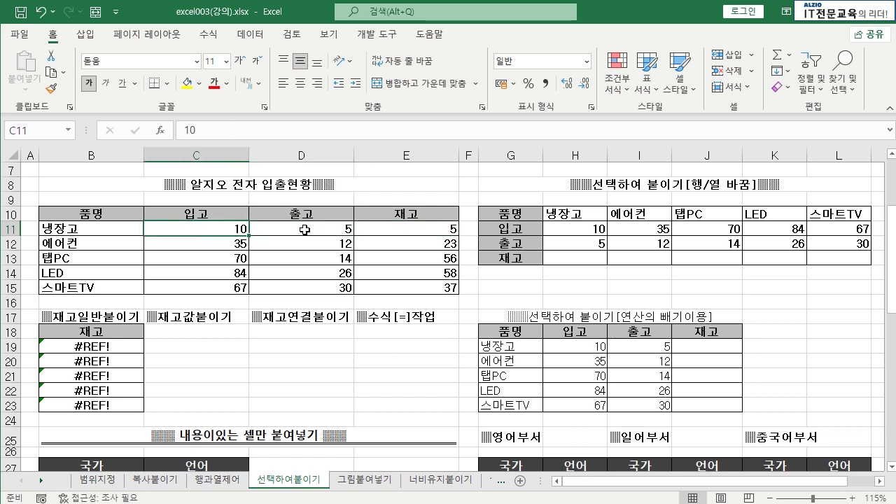
{"action": "left_click", "coordinate": [305, 230]}
{"action": "left_click", "coordinate": [417, 231]}
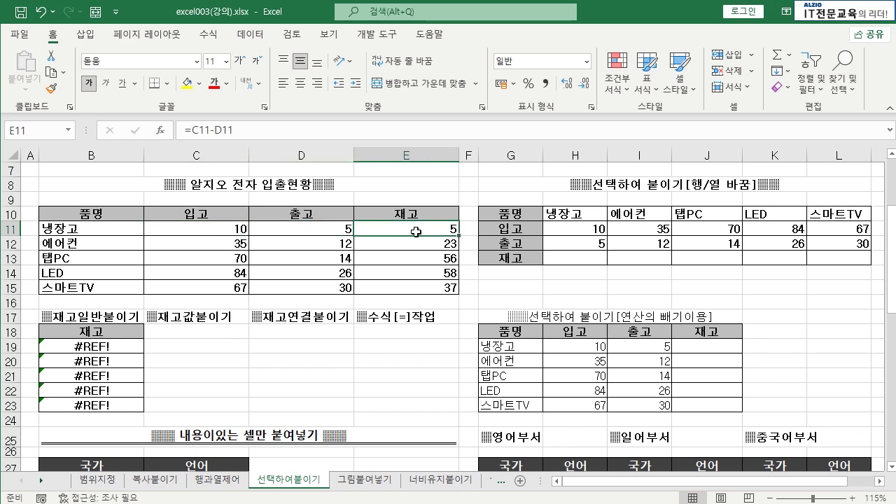
Examine the first reference in the B19 formula, the pasted range B18:B23 and the start of the 재고값붙이기 area at C18.
{"action": "double_click", "coordinate": [120, 349]}
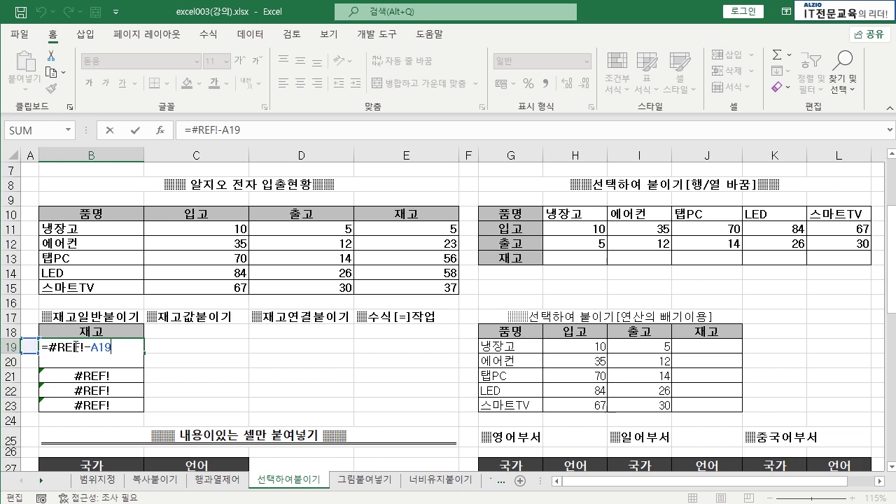
{"action": "left_click_drag", "start_coordinate": [82, 347], "coordinate": [40, 347]}
{"action": "key", "text": "Escape"}
{"action": "left_click_drag", "start_coordinate": [104, 331], "coordinate": [114, 404]}
{"action": "key", "text": "ctrl+v"}
{"action": "left_click", "coordinate": [202, 367]}
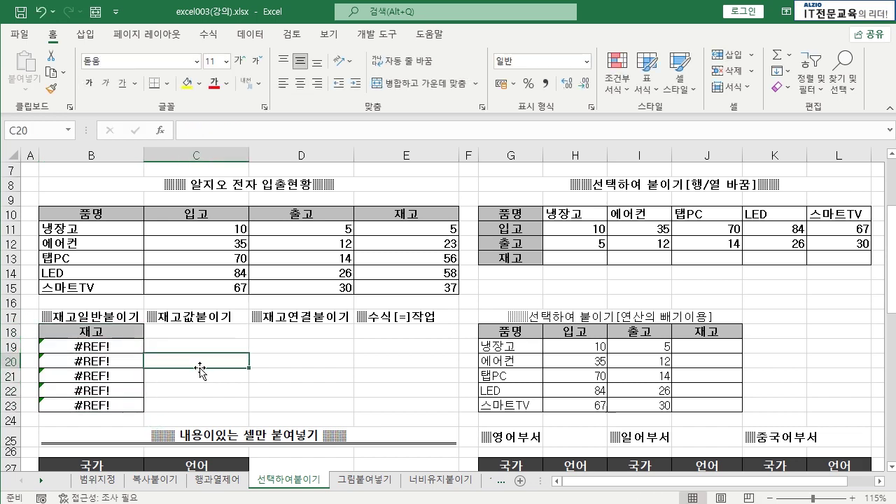
{"action": "left_click", "coordinate": [153, 344]}
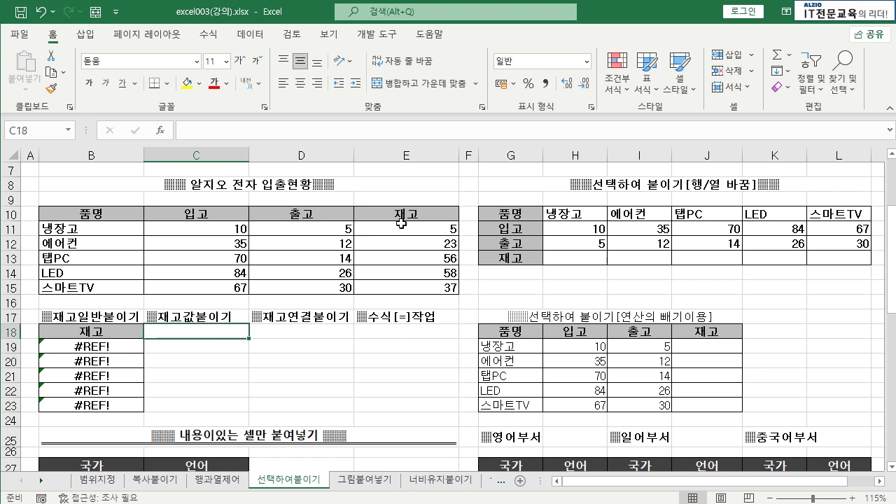
Copy the 재고 column E10:E15 and paste it as values only starting at C18.
{"action": "left_click_drag", "start_coordinate": [401, 223], "coordinate": [409, 282]}
{"action": "key", "text": "ctrl+c"}
{"action": "left_click", "coordinate": [205, 335]}
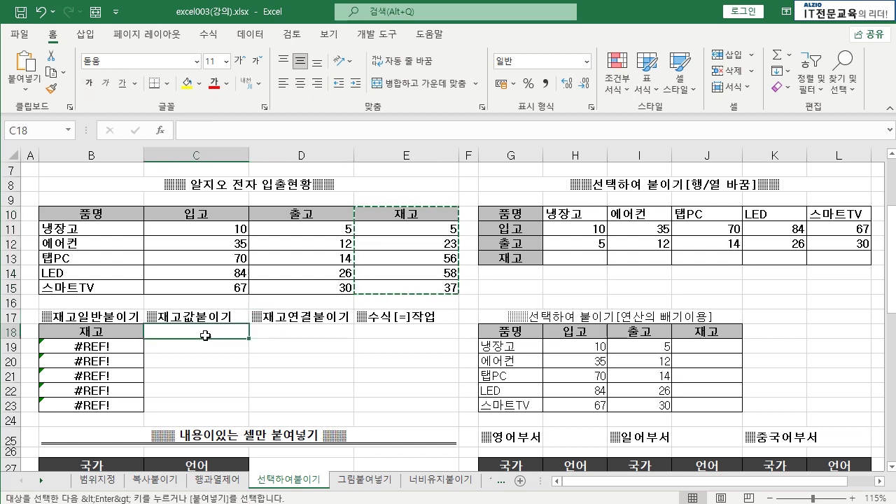
{"action": "key", "text": "ctrl+alt+v"}
{"action": "left_click_drag", "start_coordinate": [410, 156], "coordinate": [580, 176]}
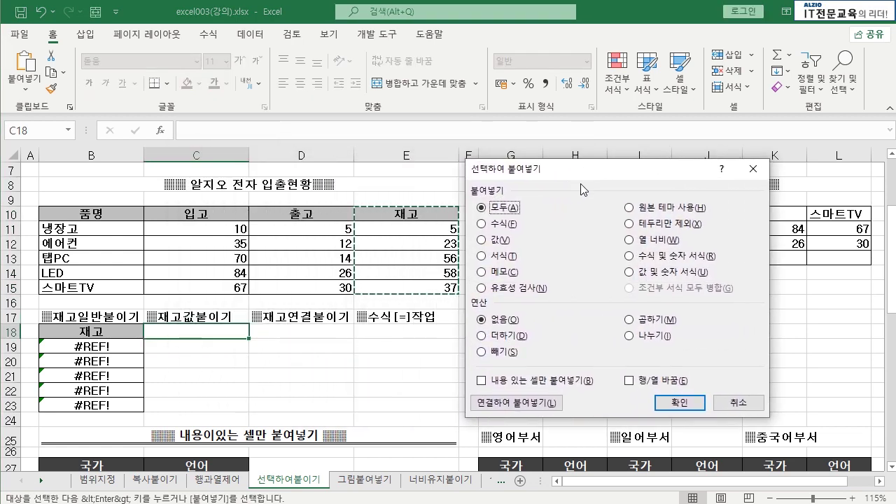
{"action": "left_click", "coordinate": [483, 239]}
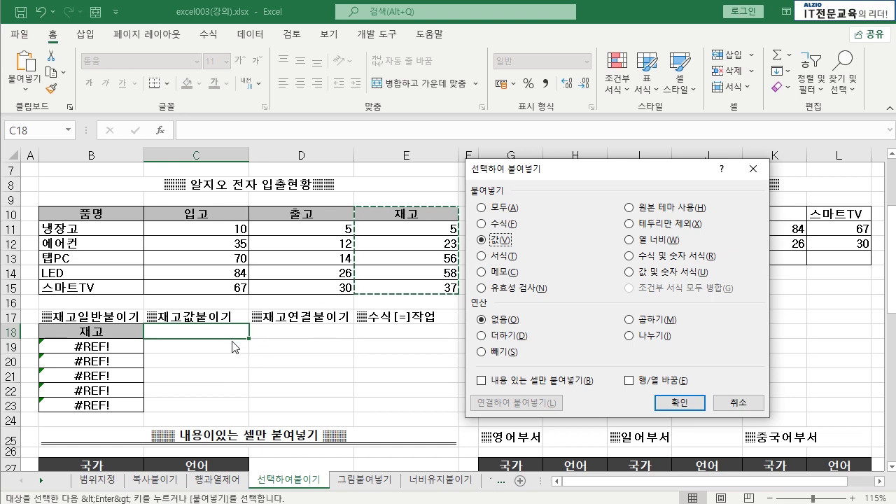
{"action": "left_click", "coordinate": [672, 403]}
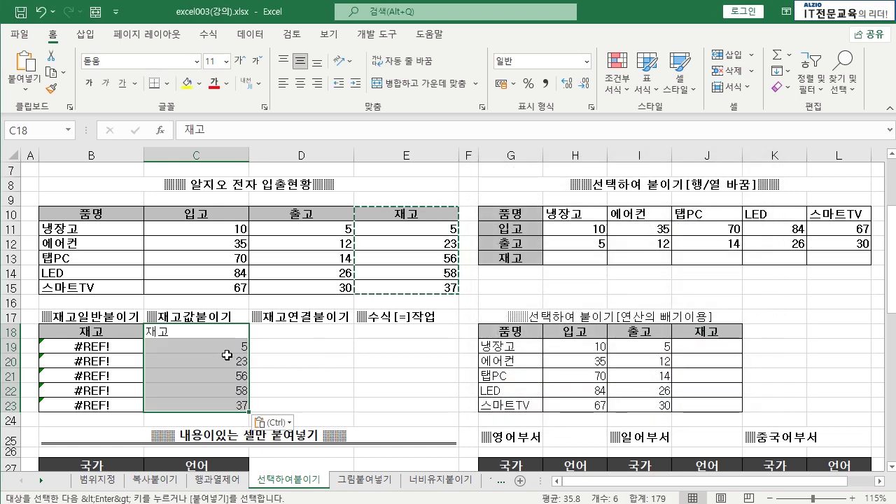
{"action": "key", "text": "Escape"}
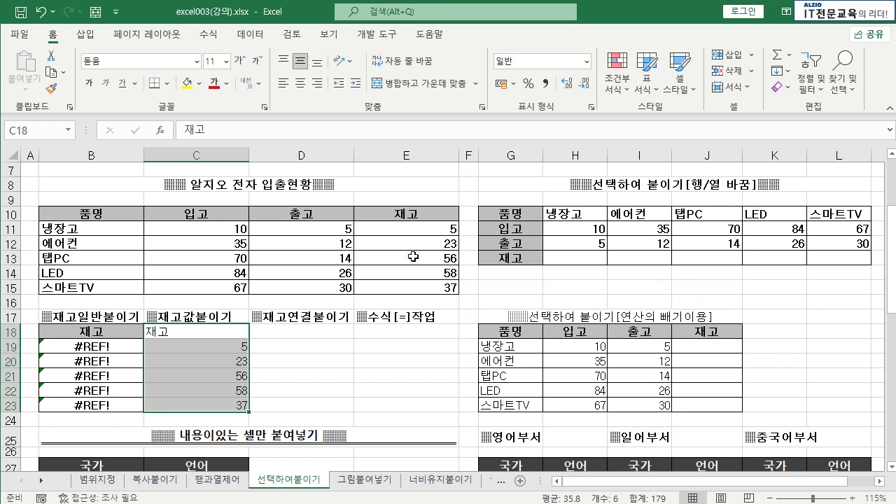
Compare the source 재고 formulas from E11 down with the contents pasted in C18:C23.
{"action": "left_click", "coordinate": [425, 228]}
{"action": "key", "text": "Down"}
{"action": "key", "text": "Down"}
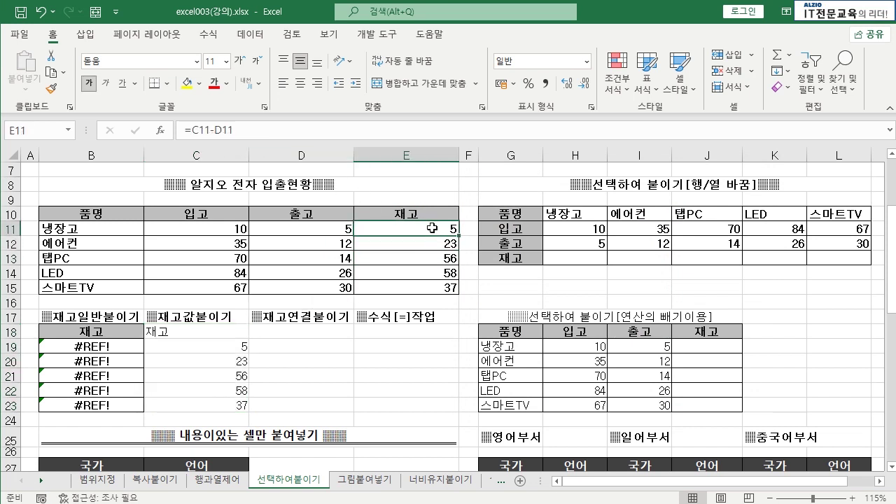
{"action": "left_click", "coordinate": [218, 333]}
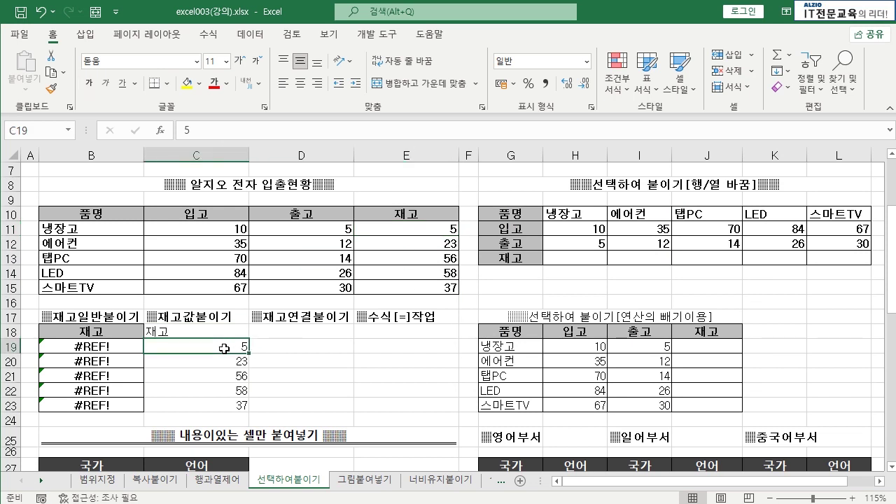
{"action": "left_click", "coordinate": [225, 362]}
{"action": "left_click", "coordinate": [224, 376]}
{"action": "left_click", "coordinate": [224, 392]}
{"action": "left_click", "coordinate": [218, 406]}
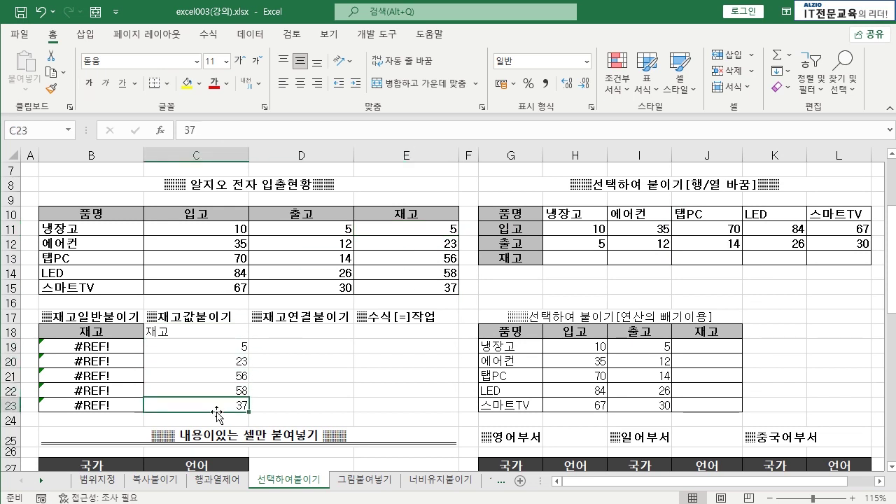
{"action": "left_click", "coordinate": [190, 385]}
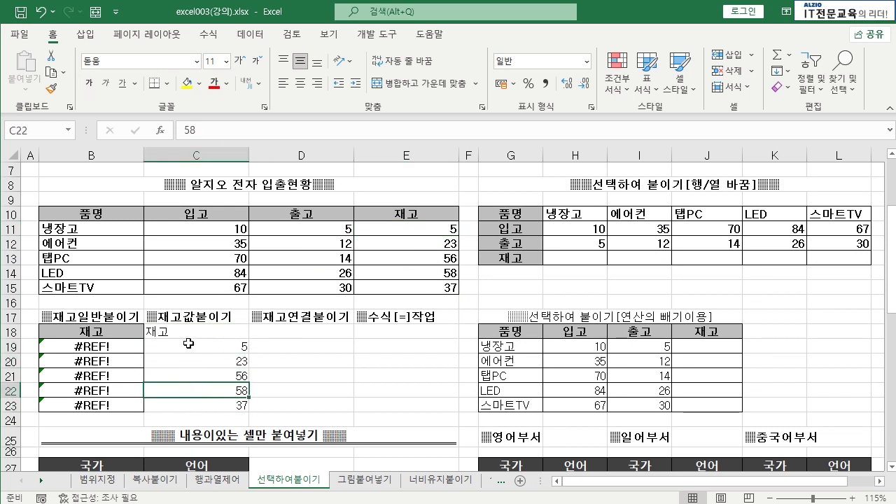
{"action": "left_click_drag", "start_coordinate": [189, 332], "coordinate": [210, 404]}
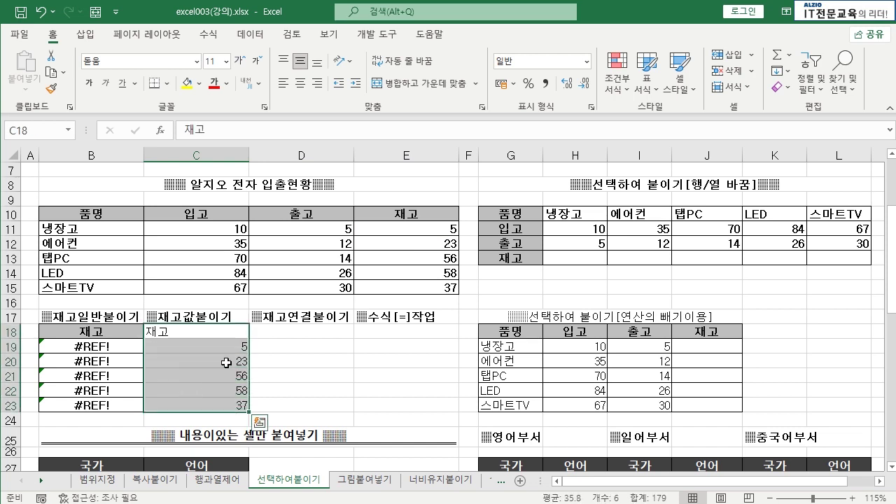
Try pasting only the formatting of E10:E15 onto the values starting at C18 with Paste Special.
{"action": "left_click_drag", "start_coordinate": [393, 216], "coordinate": [399, 282]}
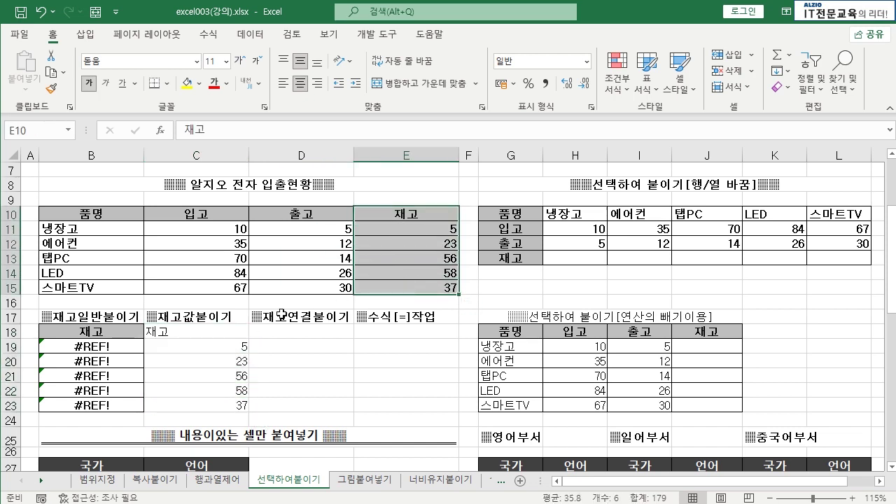
{"action": "key", "text": "ctrl+c"}
{"action": "left_click", "coordinate": [220, 331]}
{"action": "key", "text": "alt"}
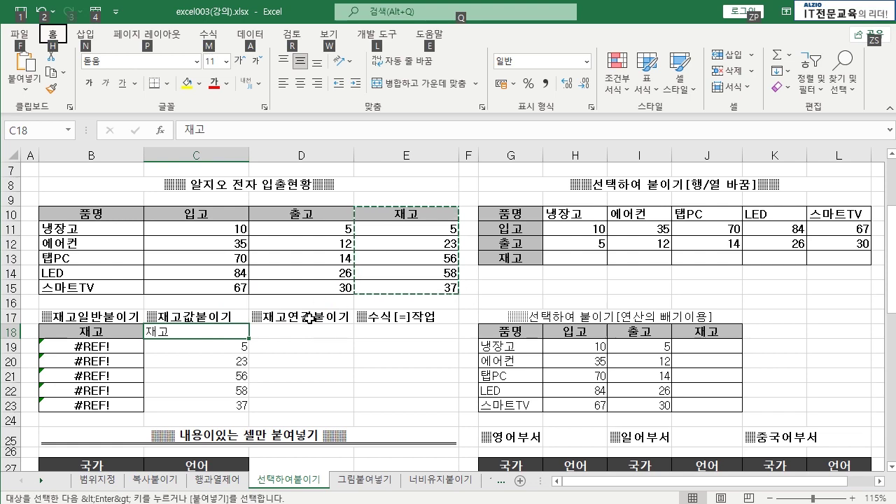
{"action": "key", "text": "alt"}
{"action": "key", "text": "ctrl+alt+v"}
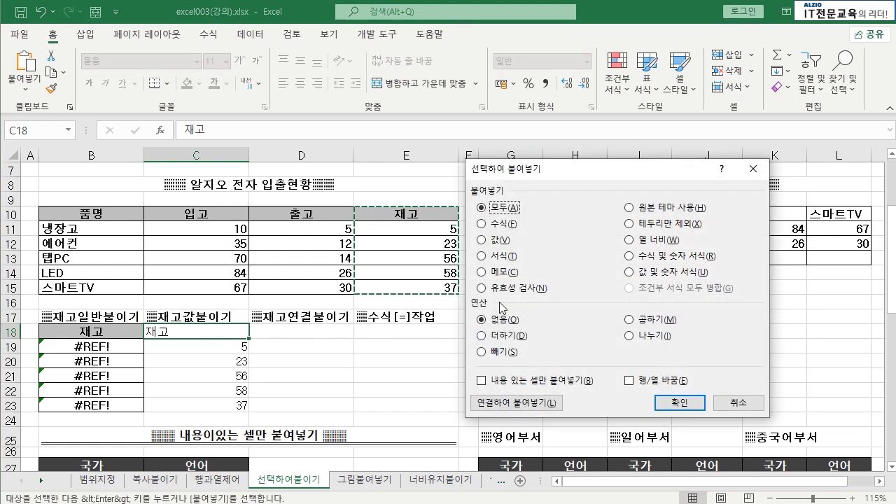
{"action": "left_click", "coordinate": [482, 255]}
{"action": "left_click", "coordinate": [680, 405]}
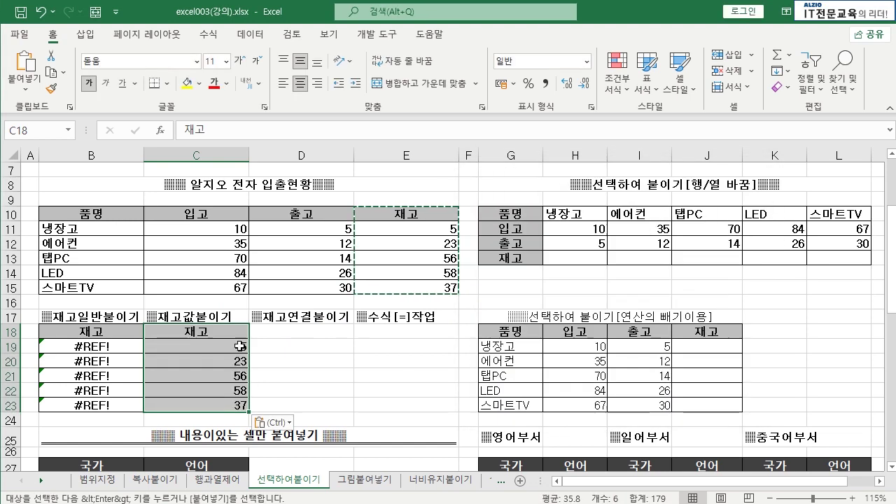
{"action": "key", "text": "ctrl+z"}
{"action": "key", "text": "Escape"}
Copy the formatting of E10:E15 onto C18:C23 with Format Painter.
{"action": "left_click_drag", "start_coordinate": [412, 215], "coordinate": [420, 287]}
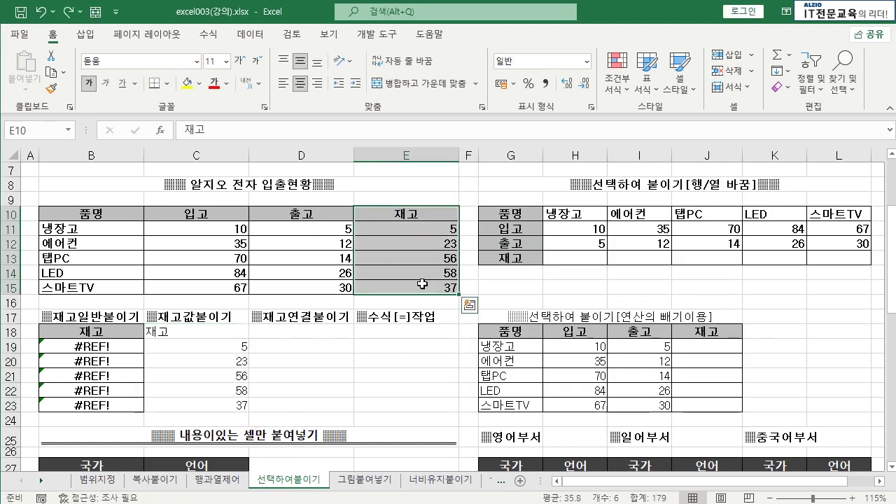
{"action": "left_click", "coordinate": [50, 88]}
{"action": "left_click", "coordinate": [201, 342]}
{"action": "left_click_drag", "start_coordinate": [201, 341], "coordinate": [204, 403]}
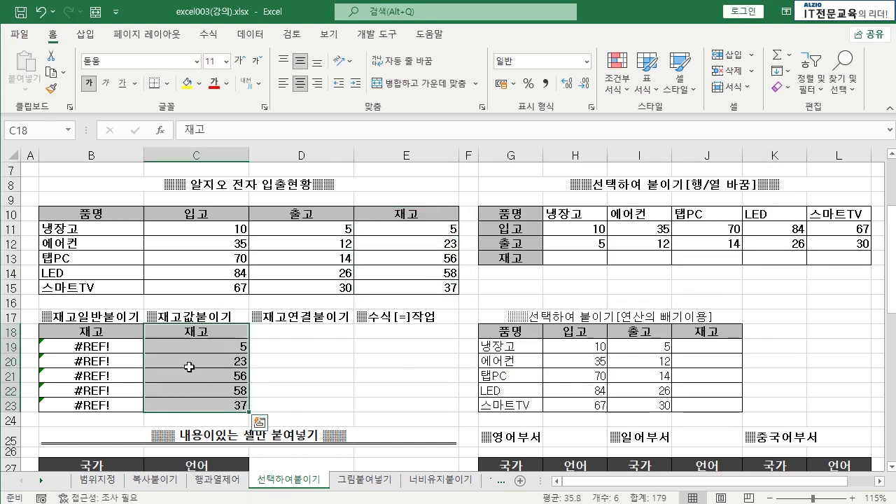
{"action": "key", "text": "ctrl+z"}
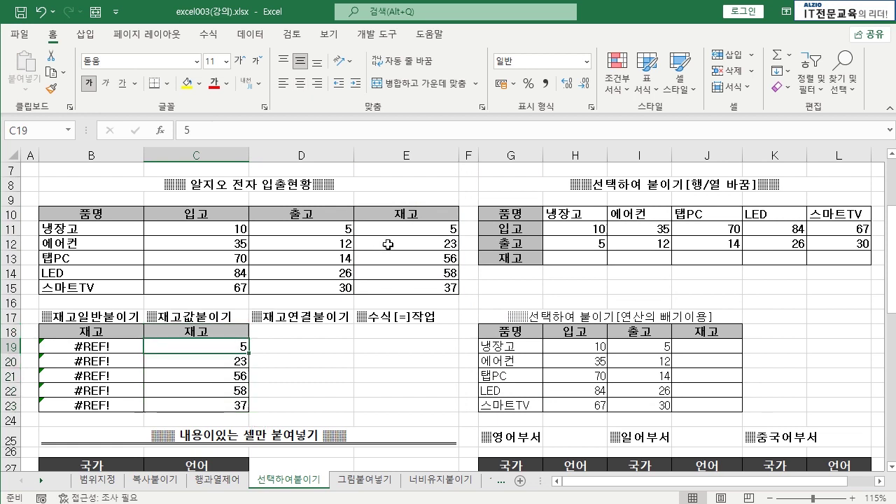
Inspect the cell references in E11's formula and compare them with the content of C19.
{"action": "left_click", "coordinate": [403, 229]}
{"action": "double_click", "coordinate": [403, 228]}
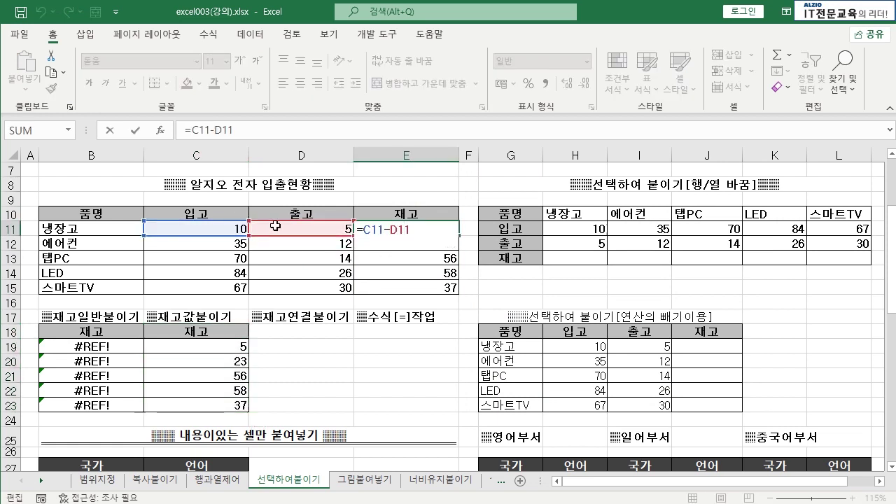
{"action": "key", "text": "Escape"}
{"action": "left_click", "coordinate": [238, 344]}
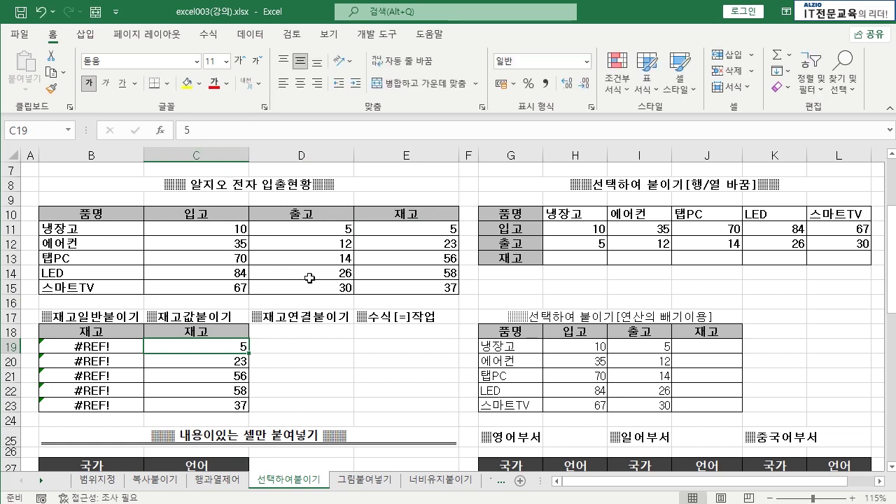
Try setting the 냉장고 입고 value in C11 to 20 and compare E11 with C19.
{"action": "left_click", "coordinate": [193, 229]}
{"action": "type", "text": "20"}
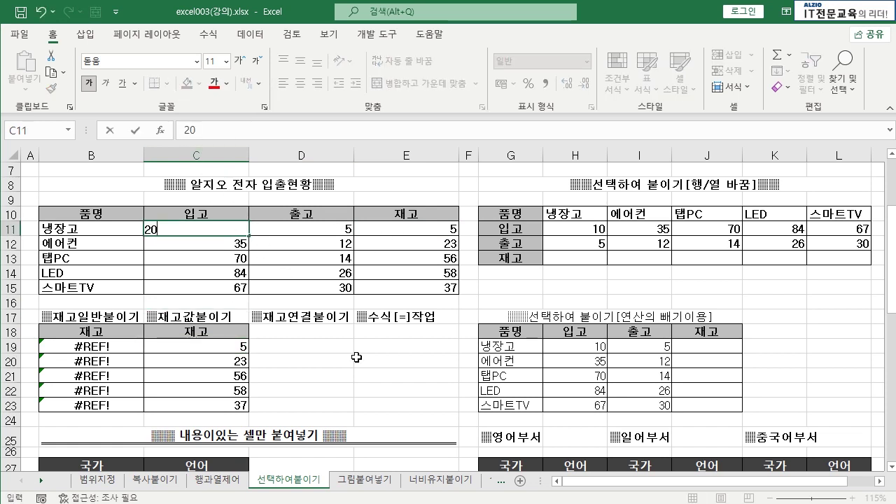
{"action": "key", "text": "Return"}
{"action": "left_click", "coordinate": [450, 232]}
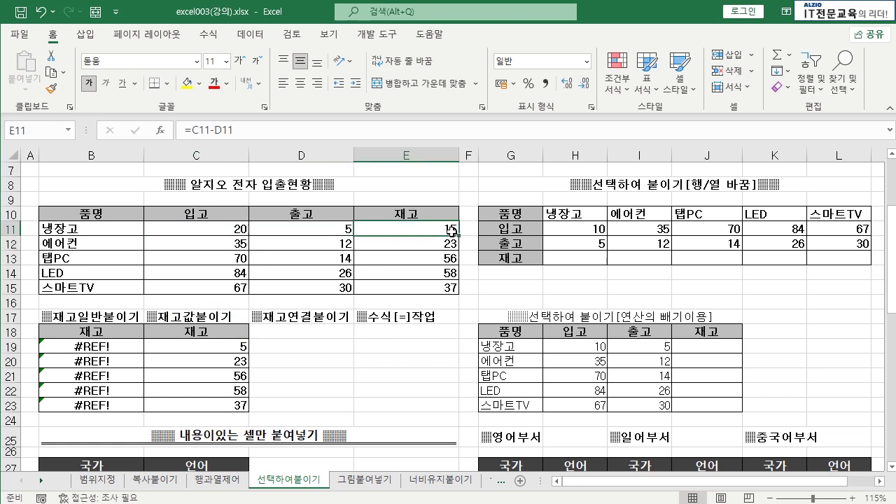
{"action": "left_click", "coordinate": [231, 348]}
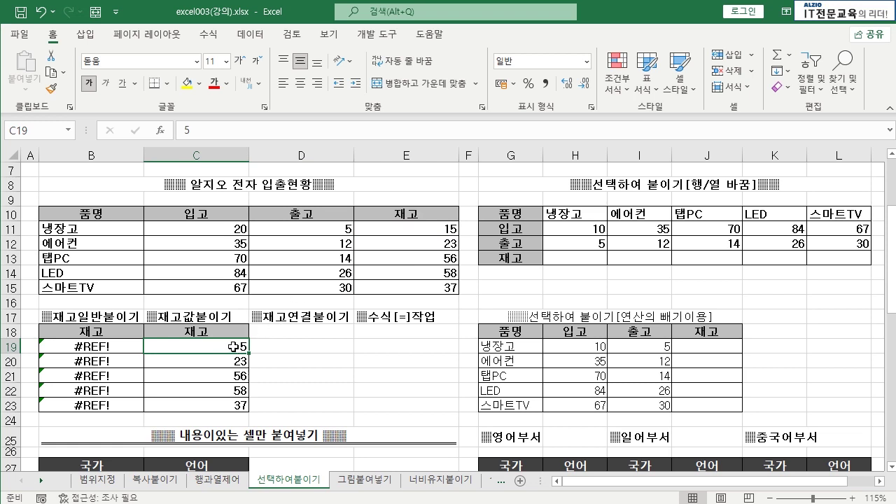
{"action": "key", "text": "ctrl+z"}
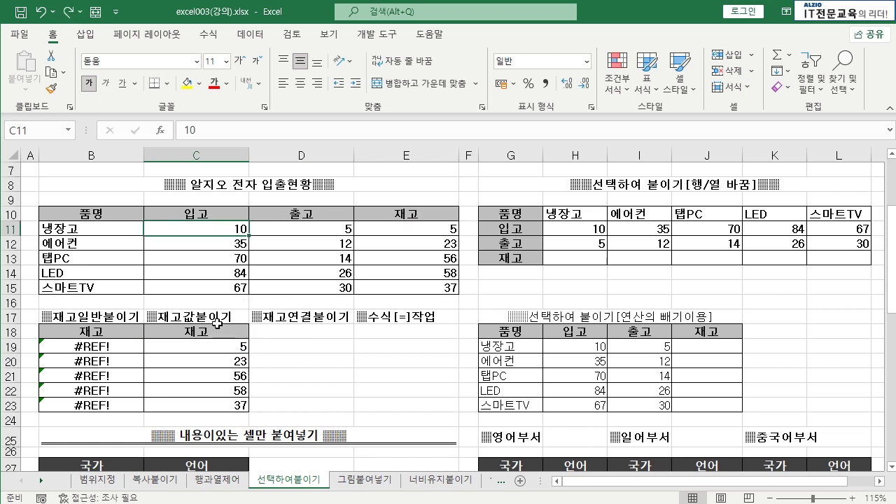
Copy the 재고 column E10:E15 and paste it as links starting at D18.
{"action": "left_click_drag", "start_coordinate": [225, 346], "coordinate": [231, 406]}
{"action": "left_click", "coordinate": [235, 402]}
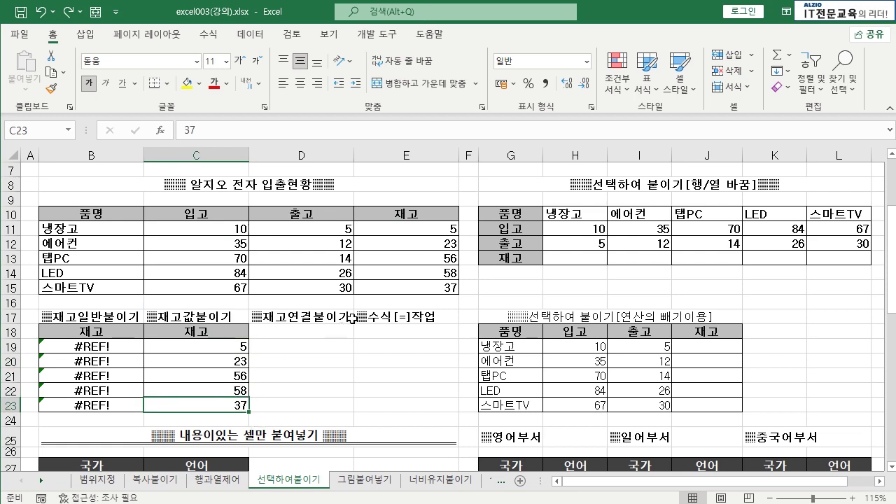
{"action": "left_click_drag", "start_coordinate": [406, 214], "coordinate": [406, 289]}
{"action": "key", "text": "ctrl+c"}
{"action": "left_click", "coordinate": [309, 328]}
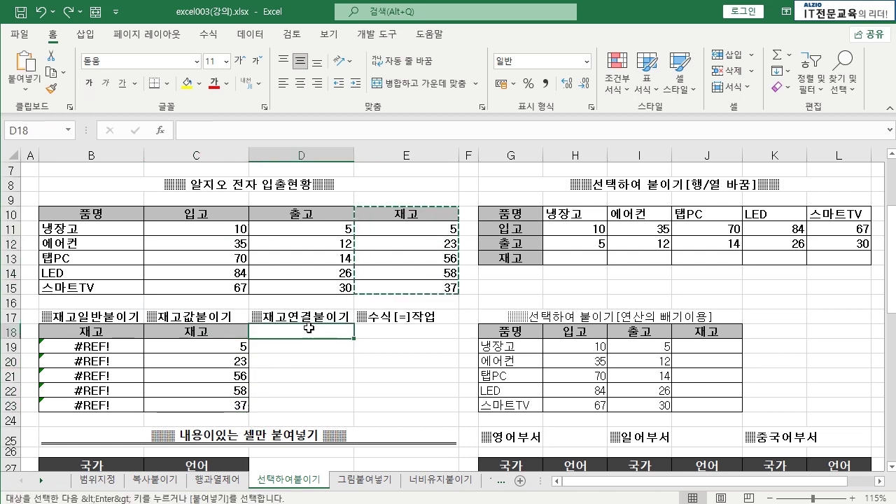
{"action": "key", "text": "ctrl+alt+v"}
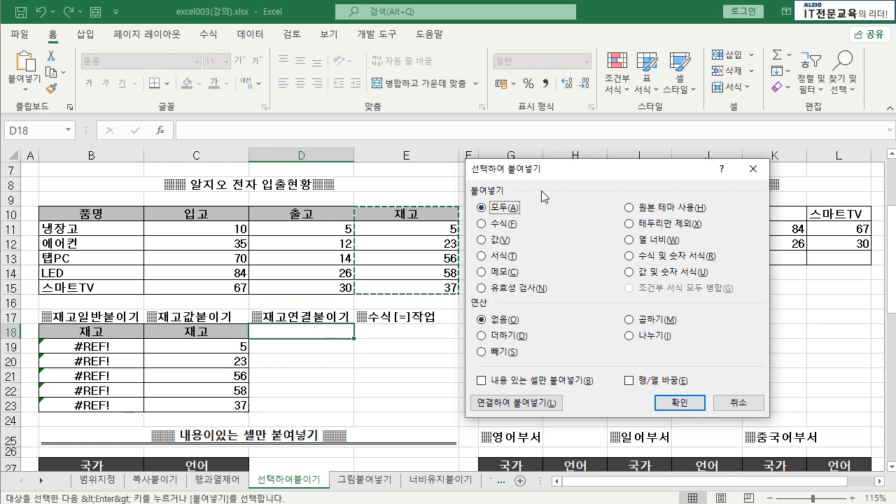
{"action": "left_click", "coordinate": [530, 404]}
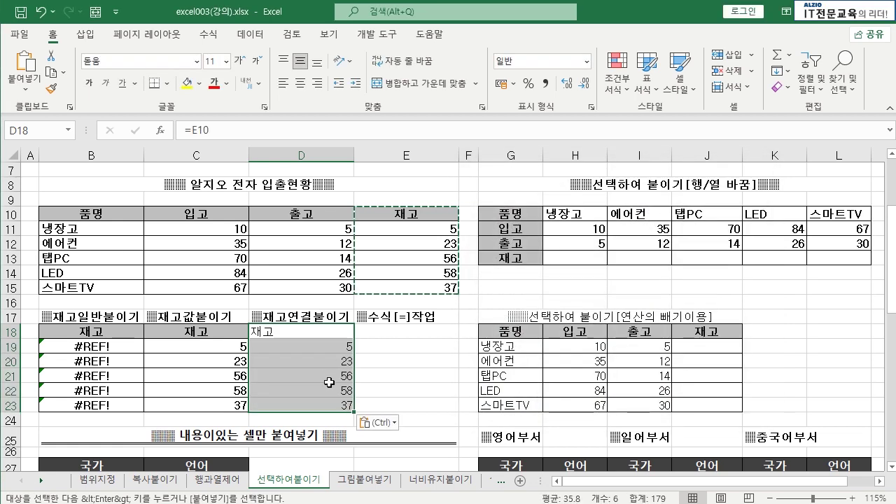
Copy the formatting of E10:E15 onto the linked cells D18:D23 with Format Painter.
{"action": "left_click_drag", "start_coordinate": [404, 213], "coordinate": [407, 287]}
{"action": "left_click", "coordinate": [54, 91]}
{"action": "mouse_move", "coordinate": [284, 329]}
{"action": "left_mouse_down"}
{"action": "mouse_move", "coordinate": [336, 349]}
{"action": "mouse_move", "coordinate": [308, 404]}
{"action": "left_mouse_up"}
{"action": "left_click", "coordinate": [413, 363]}
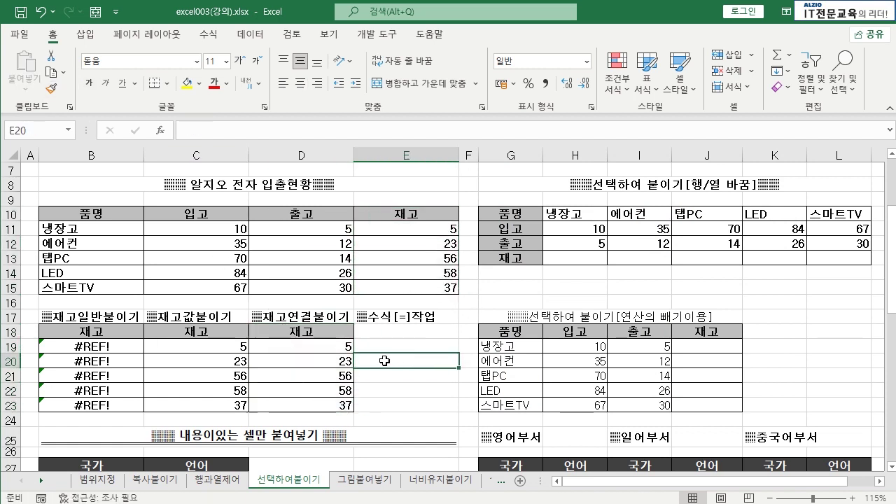
Examine how the linked cell D19 refers to E11 and how E11's formula uses C11 and D11.
{"action": "left_click", "coordinate": [334, 345]}
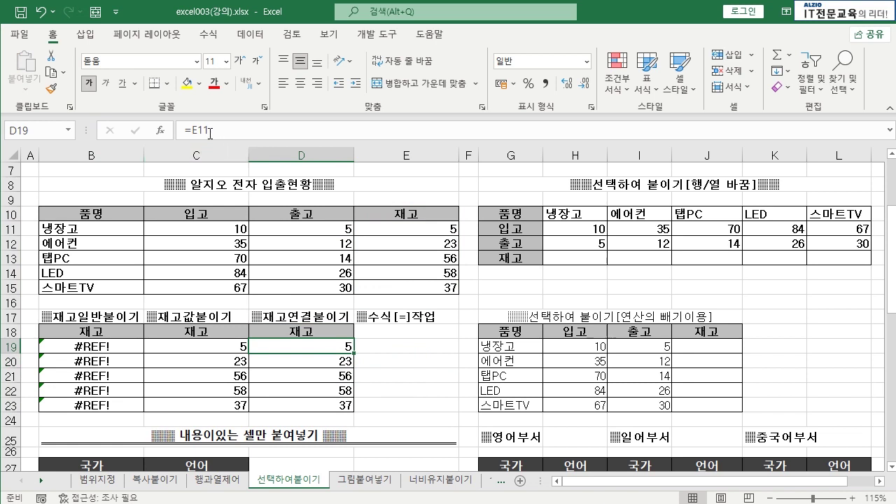
{"action": "left_click", "coordinate": [442, 227]}
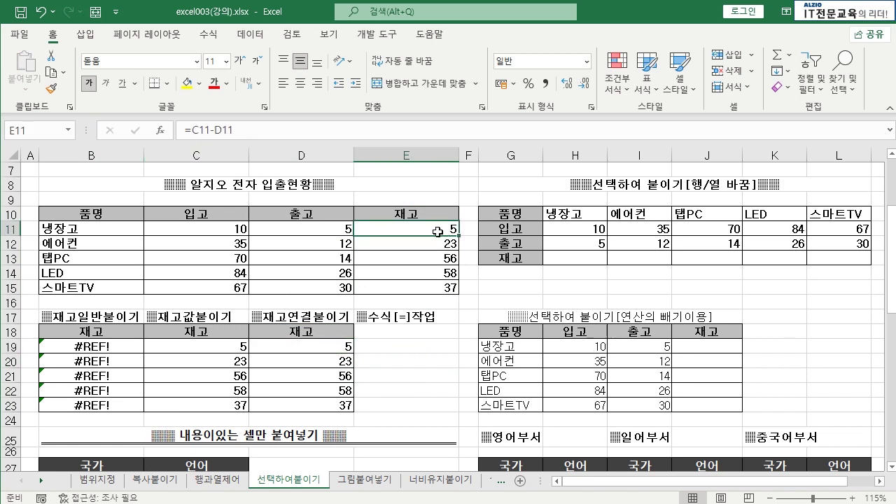
{"action": "left_click", "coordinate": [345, 345]}
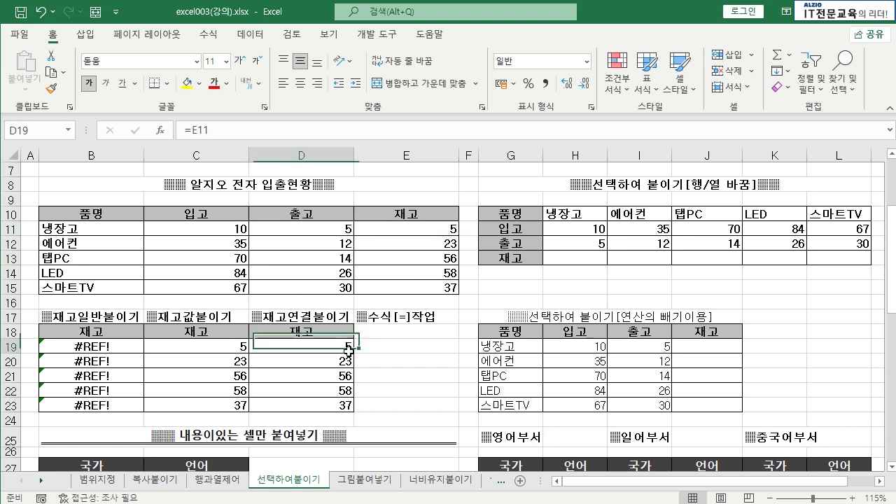
{"action": "left_click", "coordinate": [436, 232]}
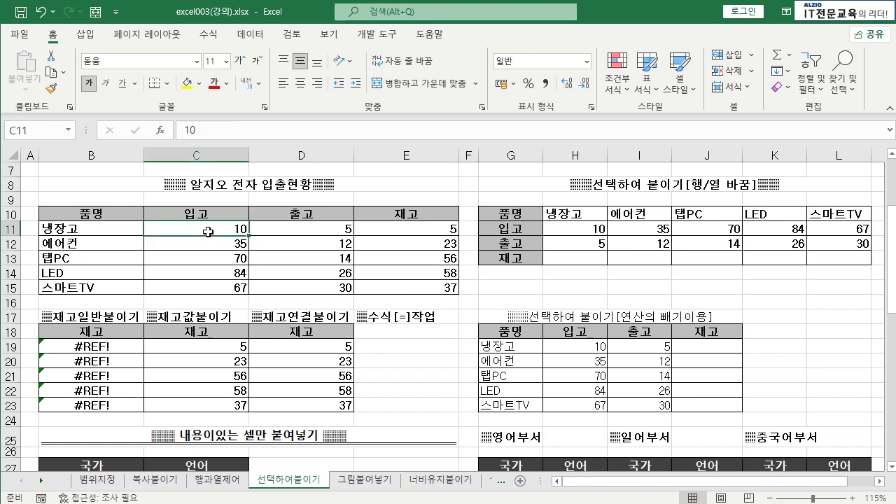
{"action": "double_click", "coordinate": [411, 229]}
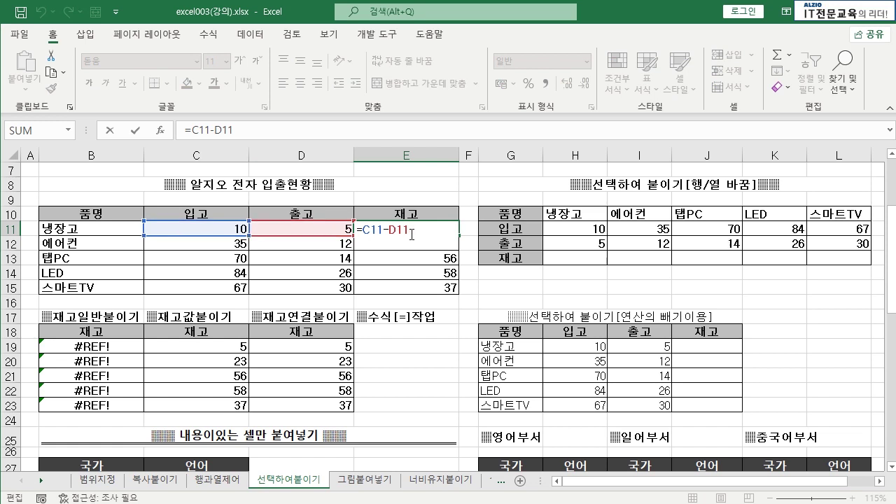
{"action": "key", "text": "ctrl+Return"}
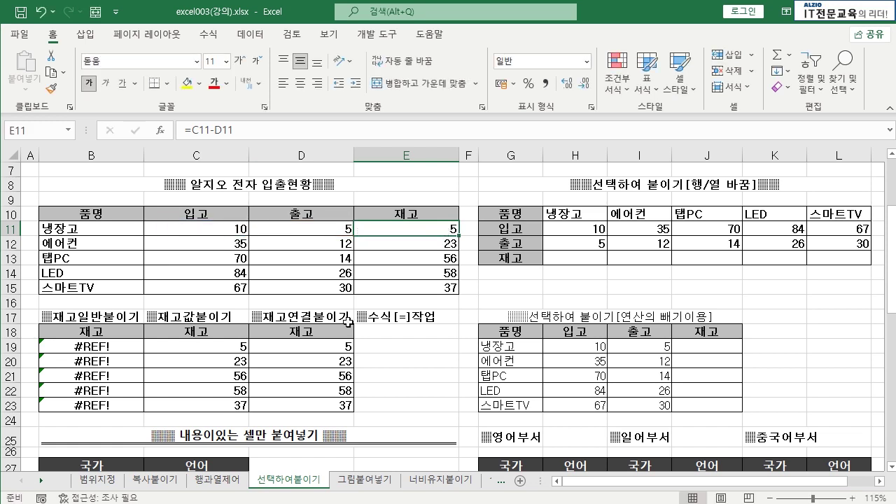
{"action": "left_click", "coordinate": [329, 345]}
{"action": "left_click", "coordinate": [246, 233]}
{"action": "left_click", "coordinate": [310, 230]}
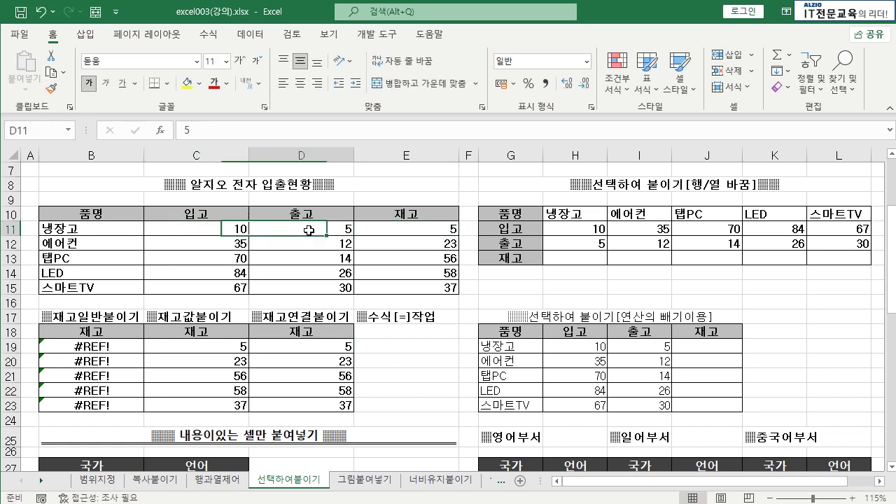
Compare the references in linked cells D19 and D20 with the source formulas in E11 and E12.
{"action": "left_click", "coordinate": [442, 225]}
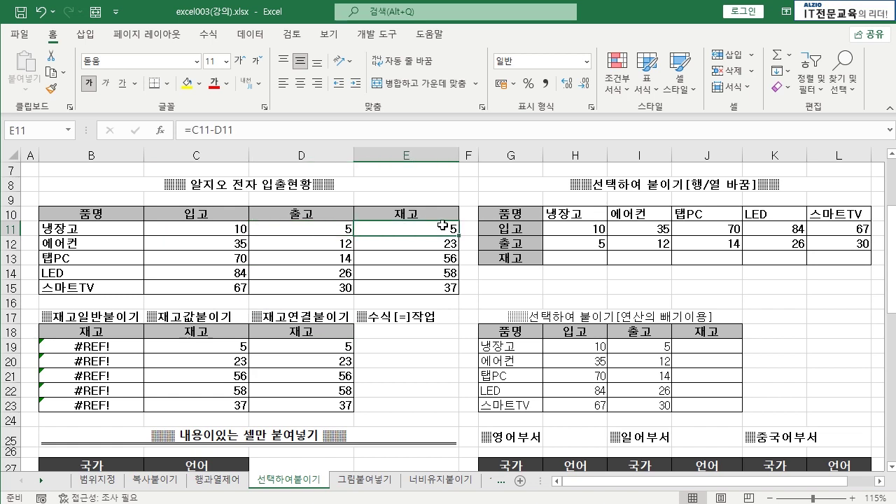
{"action": "left_click", "coordinate": [350, 349]}
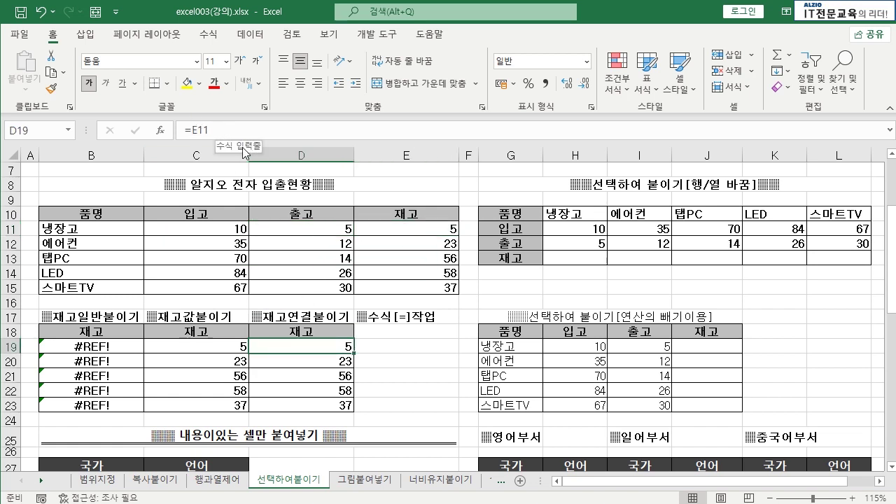
{"action": "left_click", "coordinate": [434, 230]}
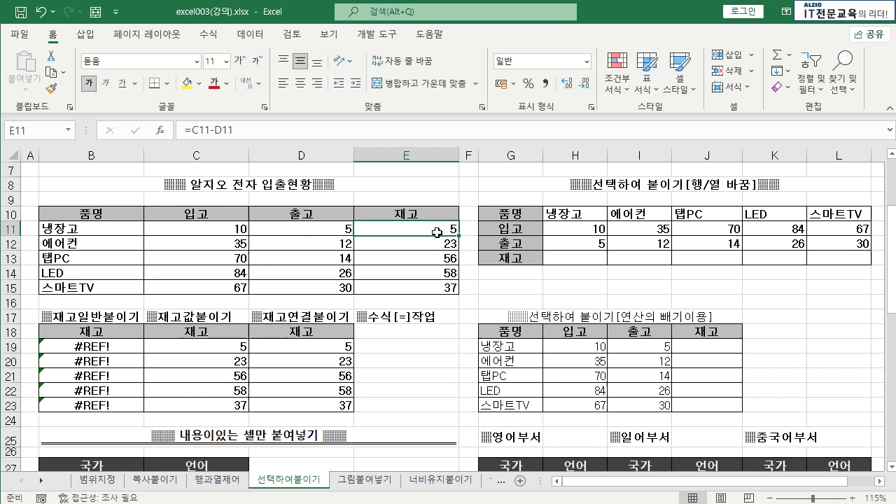
{"action": "left_click", "coordinate": [339, 361]}
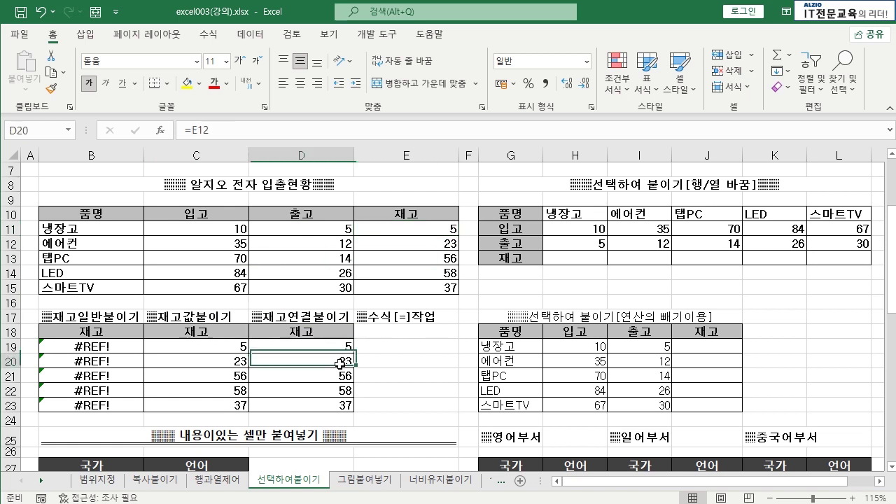
{"action": "left_click", "coordinate": [454, 243]}
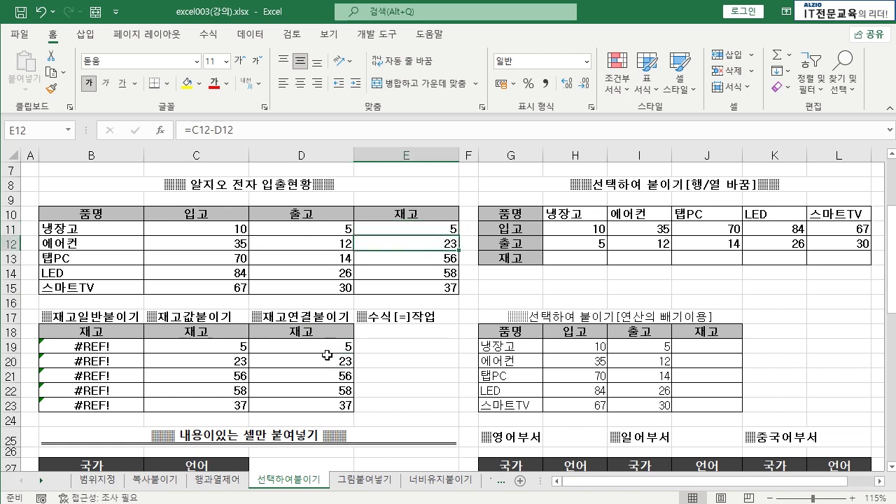
Try setting the 냉장고 입고 value in C11 to 20, compare E11 with linked cell D19, and undo the change.
{"action": "left_click", "coordinate": [246, 228]}
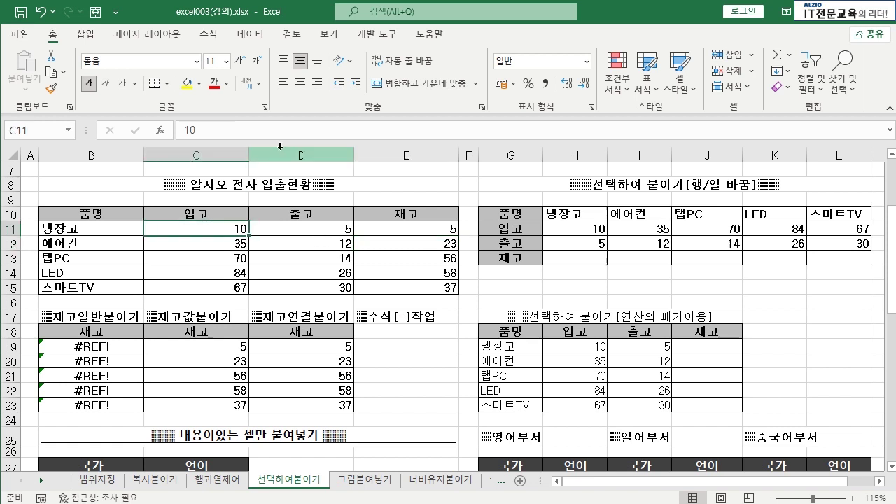
{"action": "type", "text": "20"}
{"action": "key", "text": "Return"}
{"action": "left_click", "coordinate": [450, 231]}
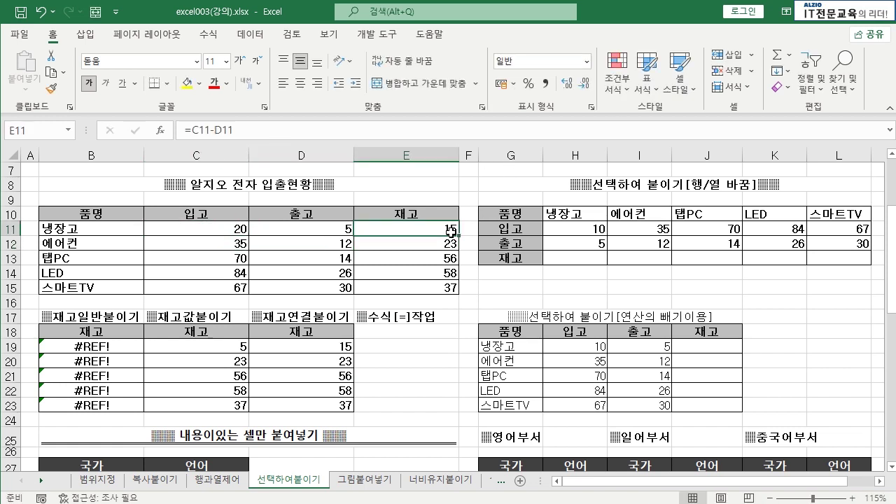
{"action": "left_click", "coordinate": [345, 347]}
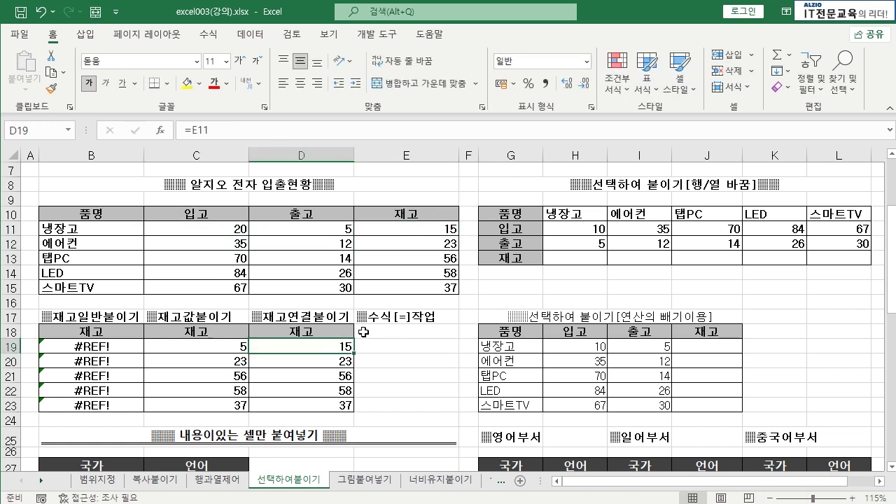
{"action": "key", "text": "ctrl+z"}
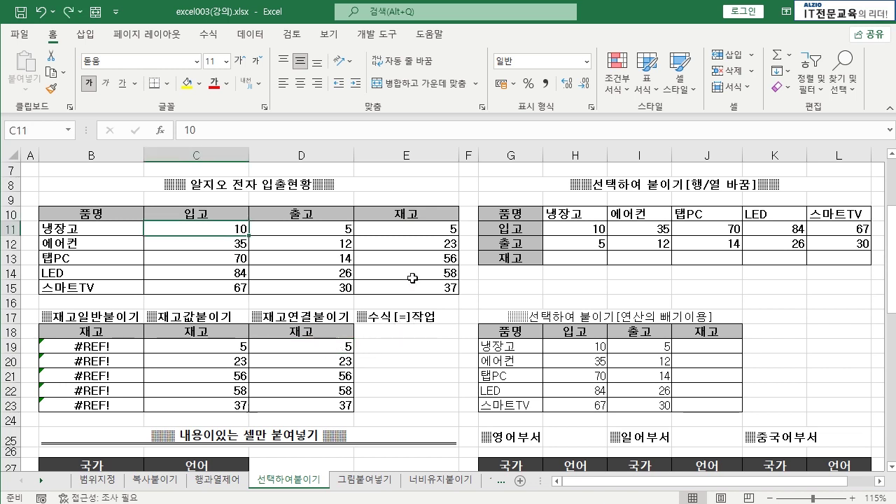
Enter the formula =E10 in E18 under 수식[=]작업 and fill it down to E23.
{"action": "left_click", "coordinate": [411, 334]}
{"action": "type", "text": "="}
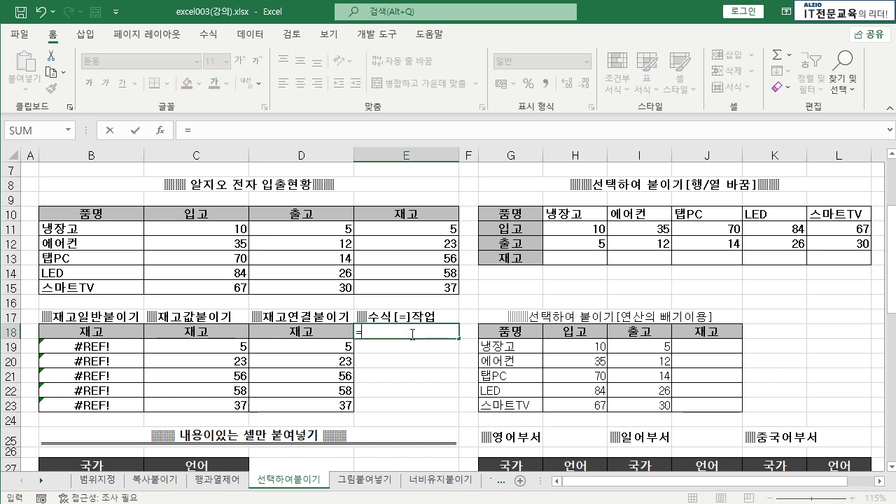
{"action": "left_click", "coordinate": [424, 213]}
{"action": "key", "text": "Return"}
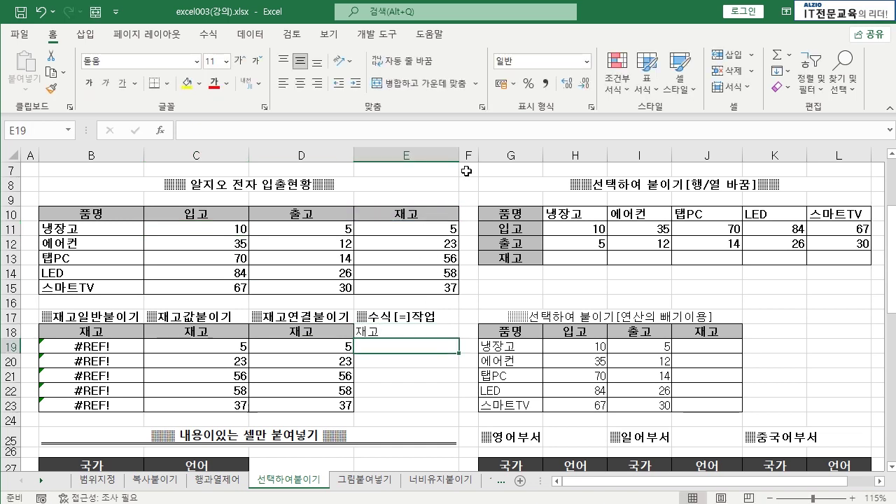
{"action": "left_click", "coordinate": [404, 329]}
{"action": "left_click", "coordinate": [424, 216]}
{"action": "left_click", "coordinate": [392, 331]}
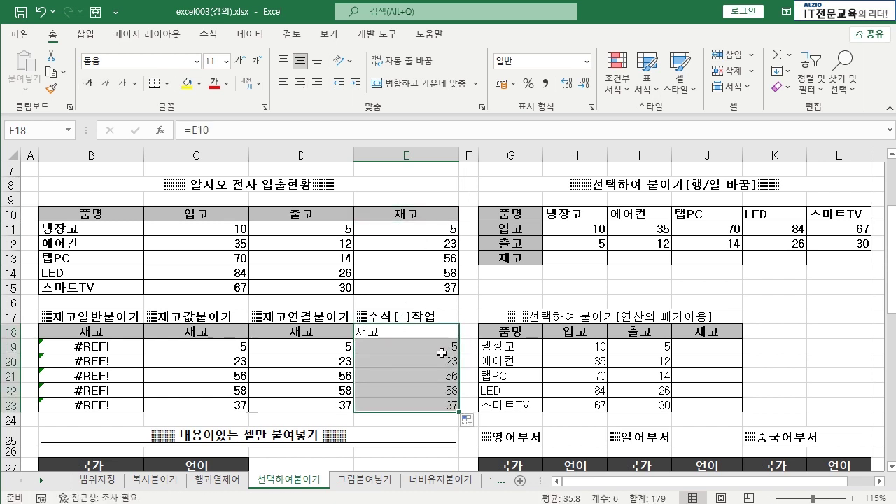
Inspect the cell references in the filled formulas E19 to E22, leaving the formulas as they are.
{"action": "double_click", "coordinate": [439, 348]}
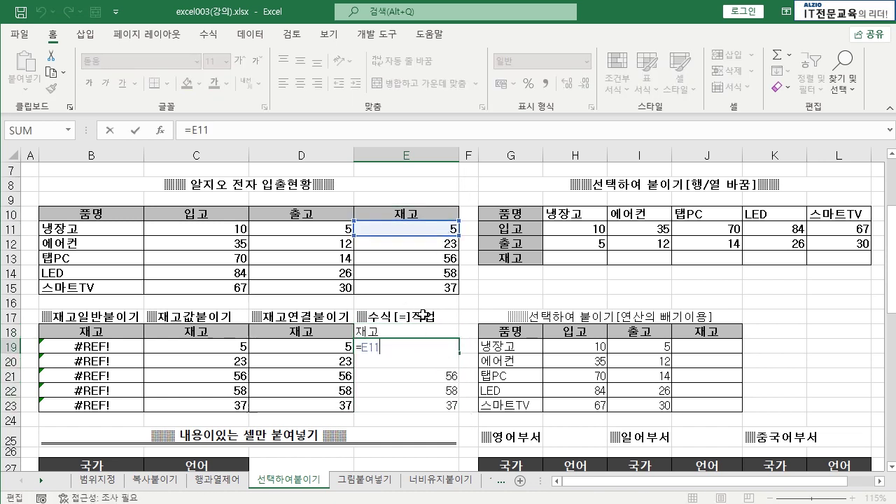
{"action": "key", "text": "Return"}
{"action": "type", "text": "="}
{"action": "left_click", "coordinate": [437, 243]}
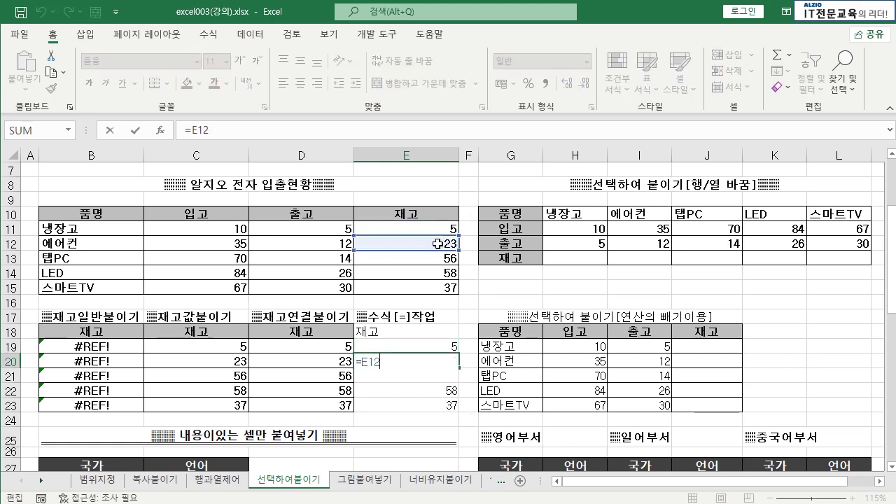
{"action": "key", "text": "Return"}
{"action": "type", "text": "="}
{"action": "left_click", "coordinate": [437, 257]}
{"action": "key", "text": "Return"}
{"action": "type", "text": "="}
{"action": "left_click", "coordinate": [438, 272]}
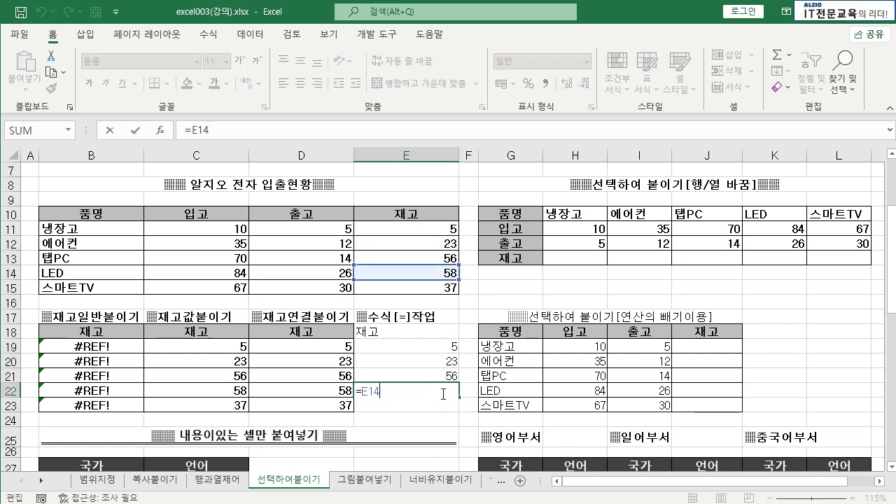
{"action": "key", "text": "Escape"}
{"action": "left_click", "coordinate": [452, 345]}
{"action": "left_click", "coordinate": [448, 361]}
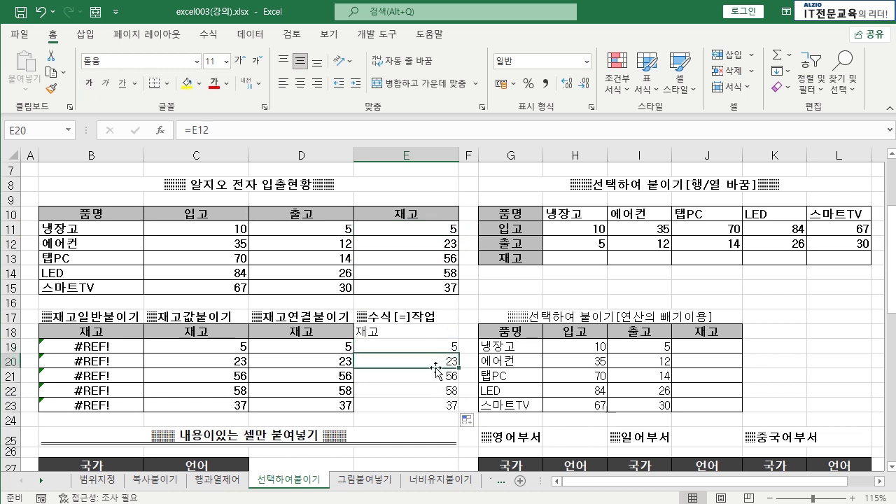
{"action": "left_click", "coordinate": [448, 375]}
Copy the formatting of the 재고 column E10:E15 onto E18:E23 with Format Painter.
{"action": "left_click_drag", "start_coordinate": [328, 331], "coordinate": [335, 387]}
{"action": "left_click_drag", "start_coordinate": [405, 331], "coordinate": [404, 405]}
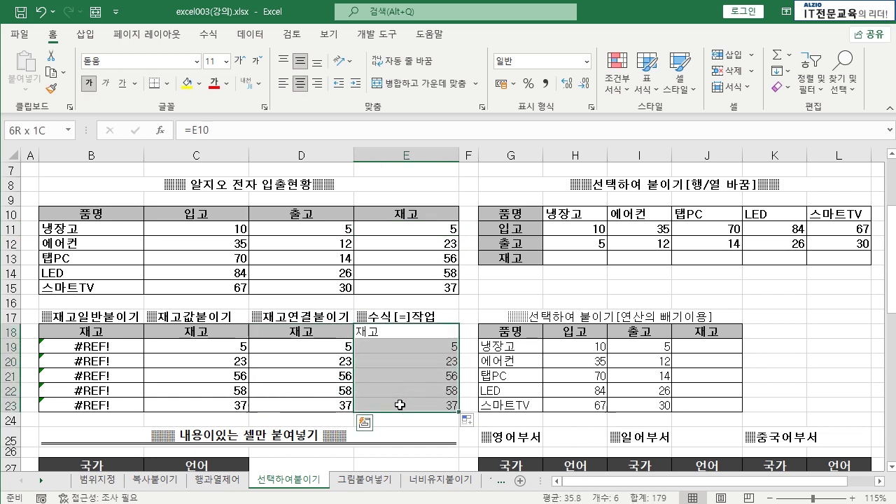
{"action": "left_click_drag", "start_coordinate": [425, 214], "coordinate": [426, 289]}
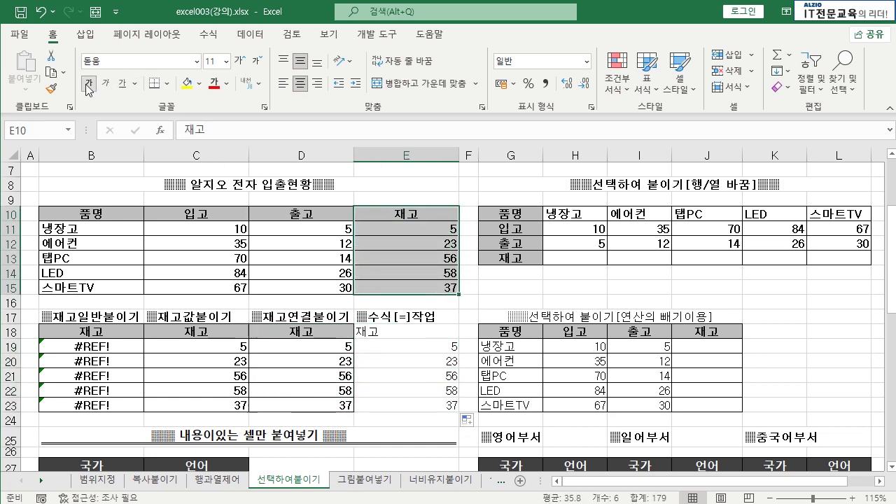
{"action": "left_click", "coordinate": [51, 88]}
{"action": "left_click_drag", "start_coordinate": [395, 332], "coordinate": [397, 405]}
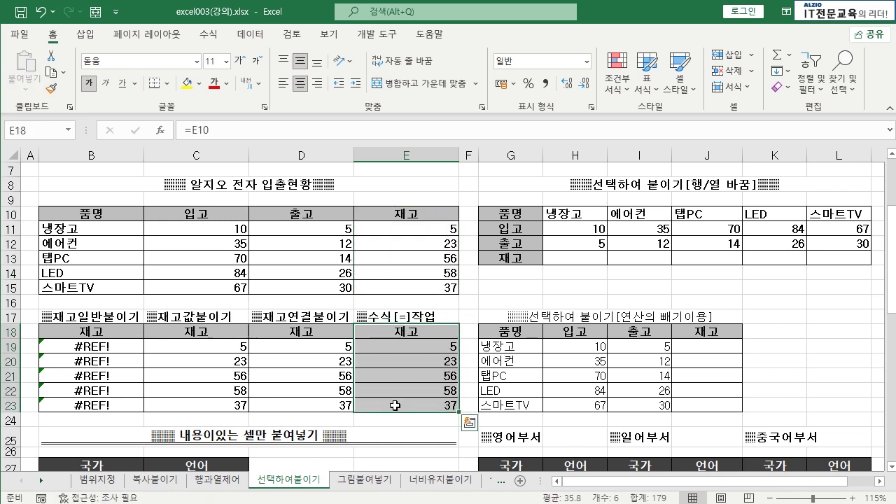
Compare the formulas in E18:E23 with the link-pasted cells in D18:D23.
{"action": "left_click", "coordinate": [426, 346]}
{"action": "left_click_drag", "start_coordinate": [407, 331], "coordinate": [408, 406]}
{"action": "left_click_drag", "start_coordinate": [303, 333], "coordinate": [307, 405]}
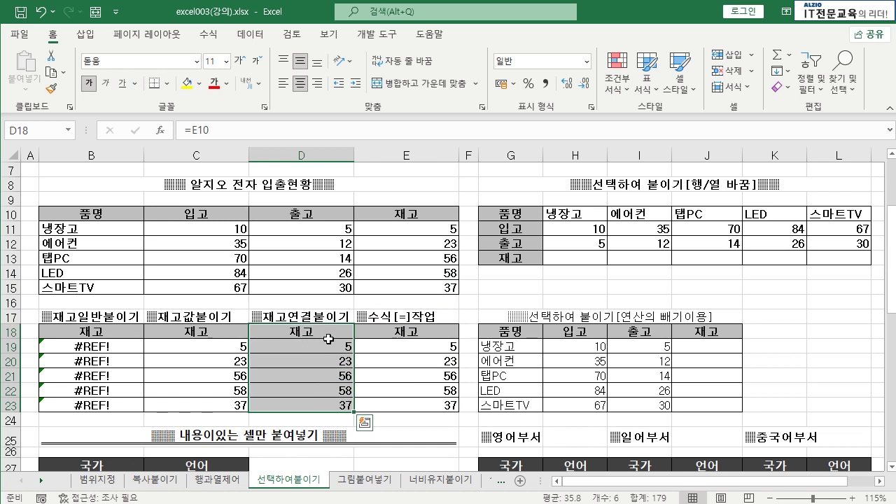
{"action": "left_click", "coordinate": [322, 359]}
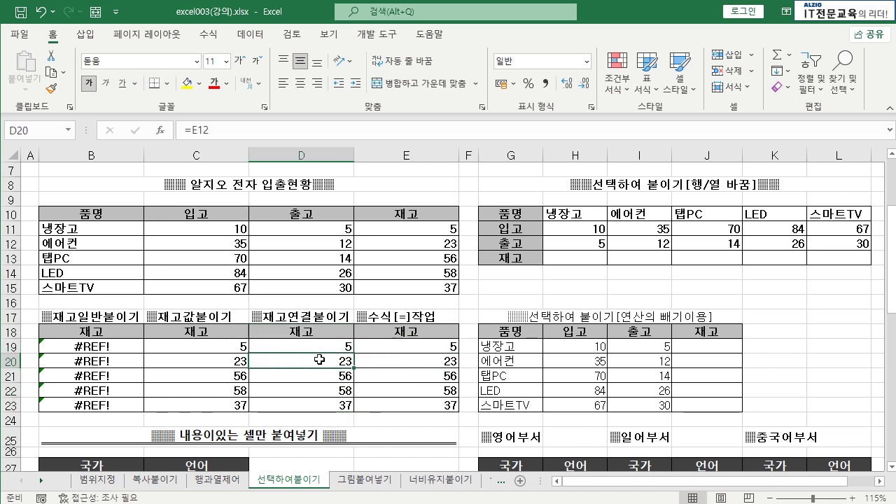
{"action": "left_click", "coordinate": [340, 375]}
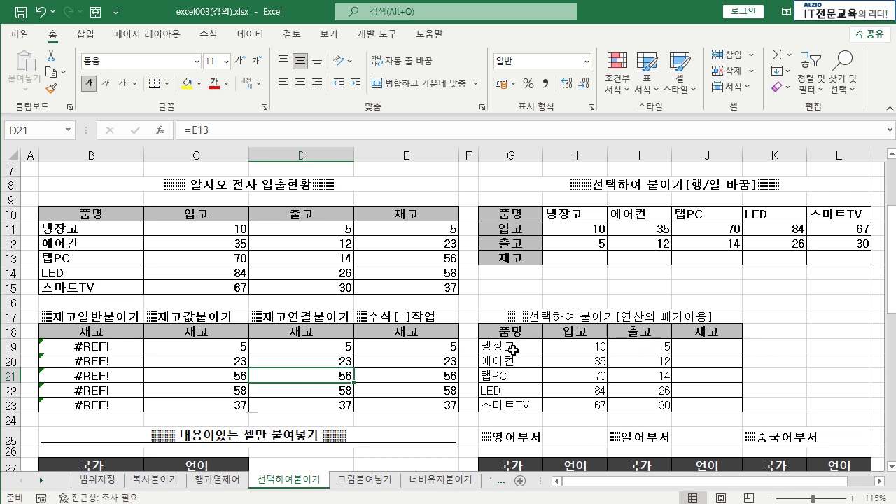
Copy the 입고 values H19:H23 and paste them into the empty 재고 column starting at J19.
{"action": "left_click_drag", "start_coordinate": [590, 331], "coordinate": [592, 404]}
{"action": "left_click_drag", "start_coordinate": [651, 335], "coordinate": [644, 404]}
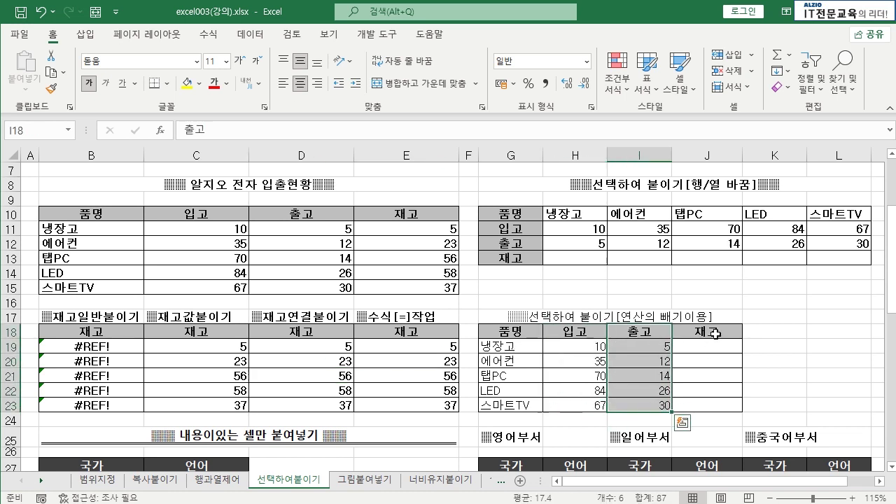
{"action": "left_click_drag", "start_coordinate": [715, 335], "coordinate": [718, 404]}
{"action": "left_click", "coordinate": [718, 390]}
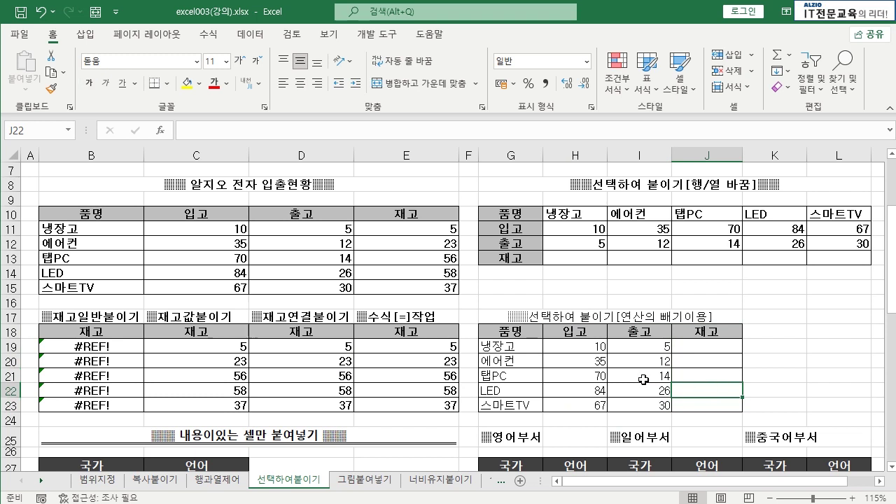
{"action": "left_click_drag", "start_coordinate": [587, 343], "coordinate": [591, 404]}
{"action": "key", "text": "ctrl+c"}
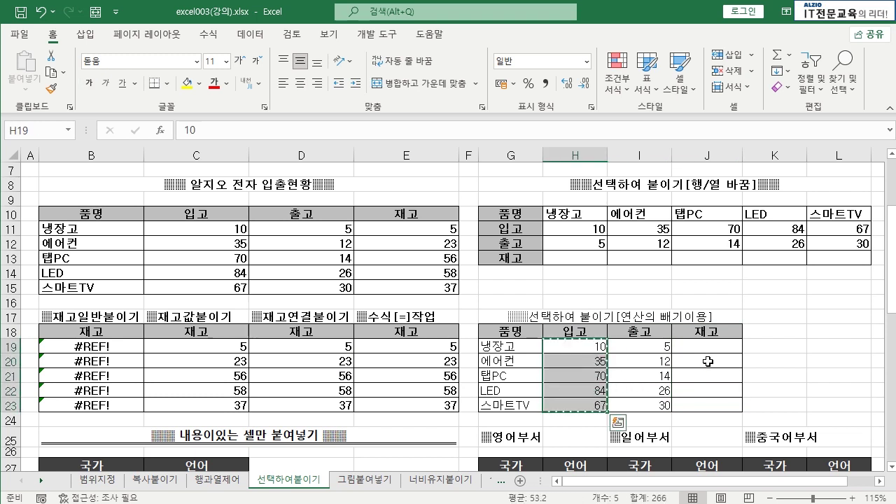
{"action": "left_click", "coordinate": [707, 346]}
{"action": "key", "text": "ctrl+v"}
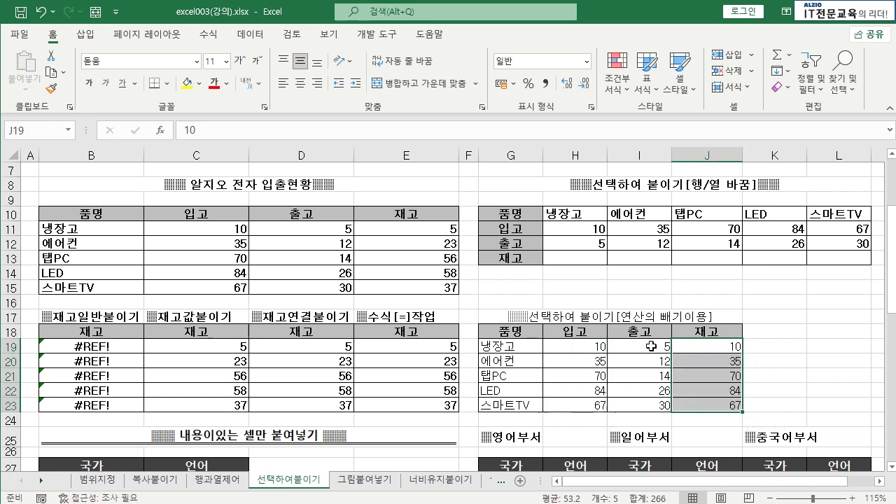
Copy the 출고 values I19:I23 and paste them onto the 재고 column at J19 with Paste Special's 빼기 operation.
{"action": "left_click_drag", "start_coordinate": [651, 346], "coordinate": [651, 404]}
{"action": "key", "text": "ctrl+c"}
{"action": "left_click_drag", "start_coordinate": [707, 345], "coordinate": [721, 410]}
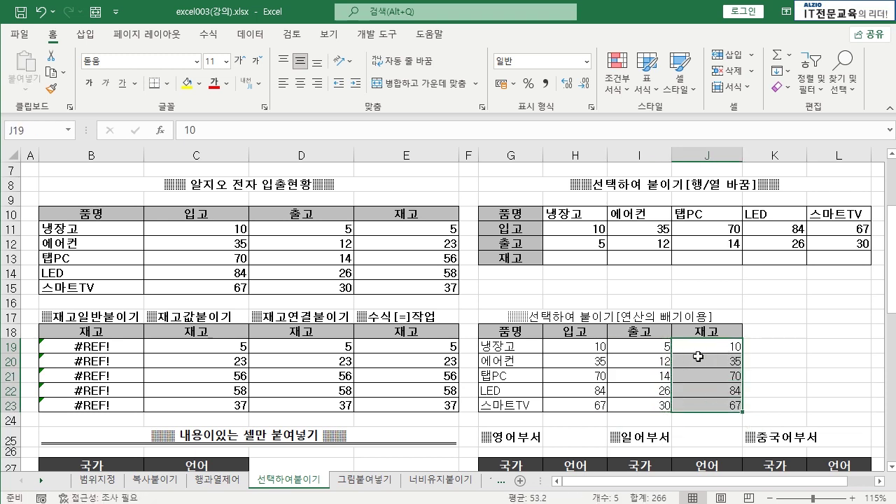
{"action": "left_click_drag", "start_coordinate": [661, 345], "coordinate": [669, 406]}
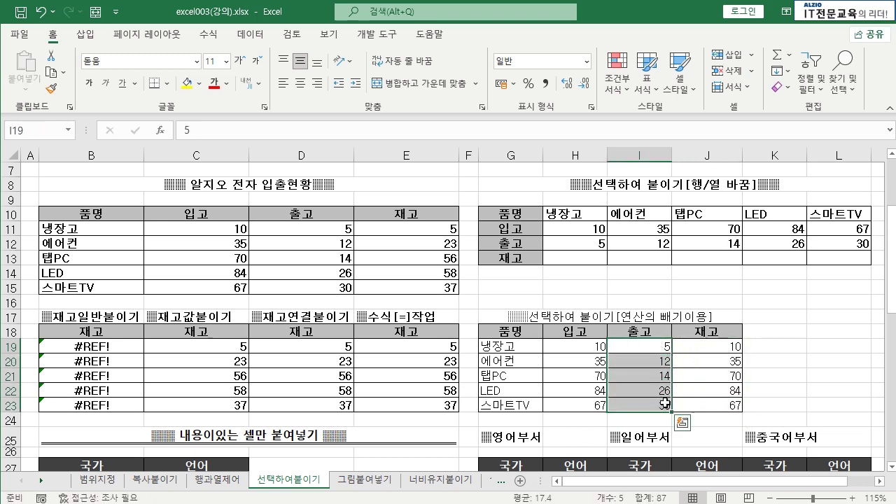
{"action": "left_click", "coordinate": [698, 350]}
{"action": "key", "text": "ctrl+alt+v"}
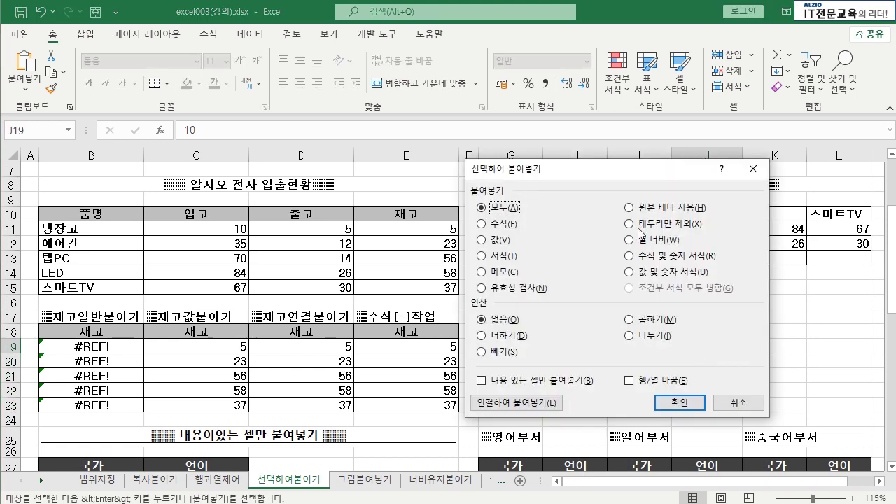
{"action": "left_click_drag", "start_coordinate": [621, 172], "coordinate": [330, 182]}
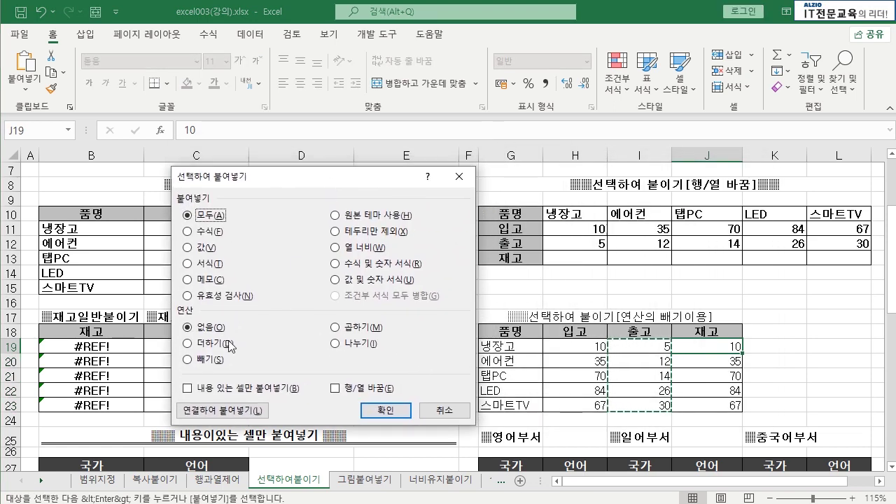
{"action": "left_click", "coordinate": [207, 360]}
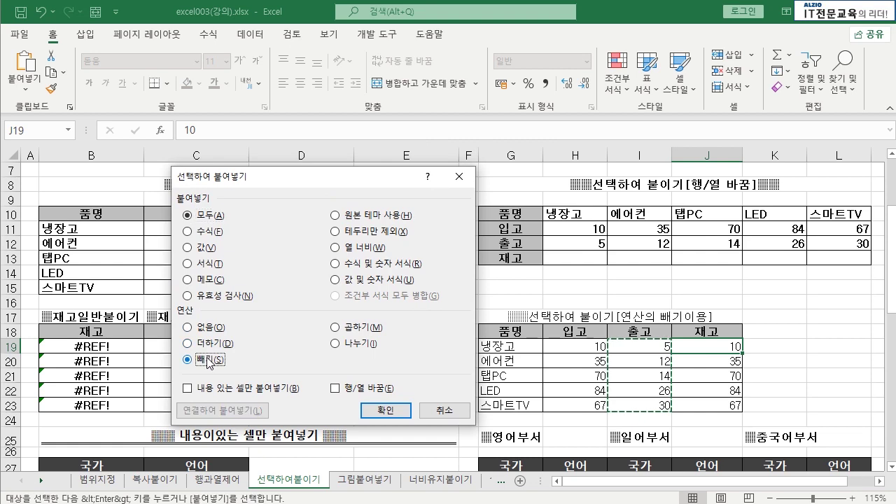
{"action": "left_click", "coordinate": [385, 410]}
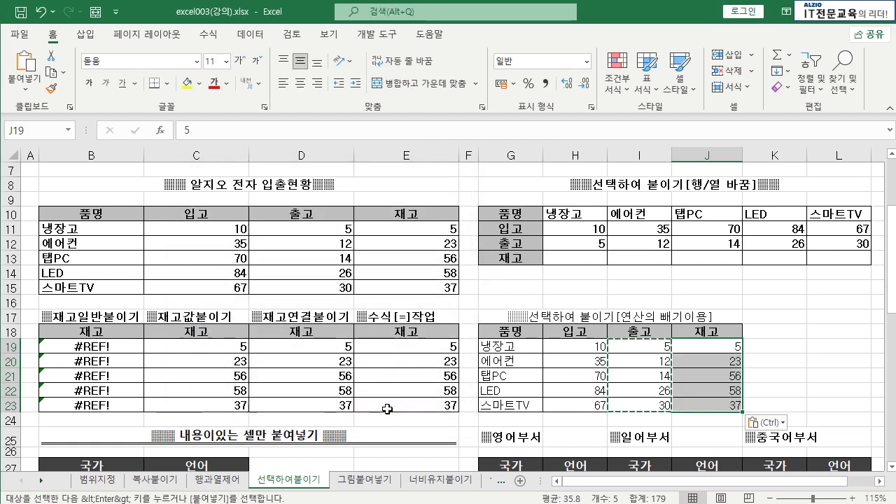
Check the pasted 재고 cells J20 and J22 against the 입고 value in H22.
{"action": "left_click", "coordinate": [697, 356]}
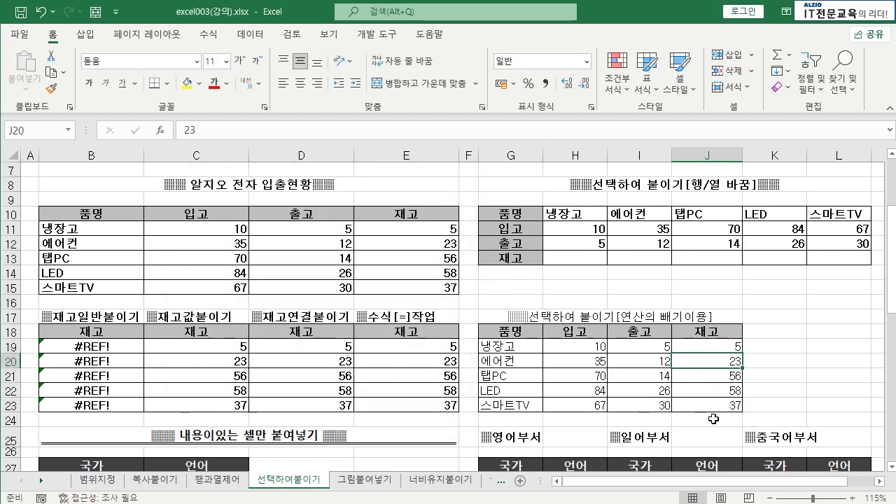
{"action": "left_click", "coordinate": [716, 394]}
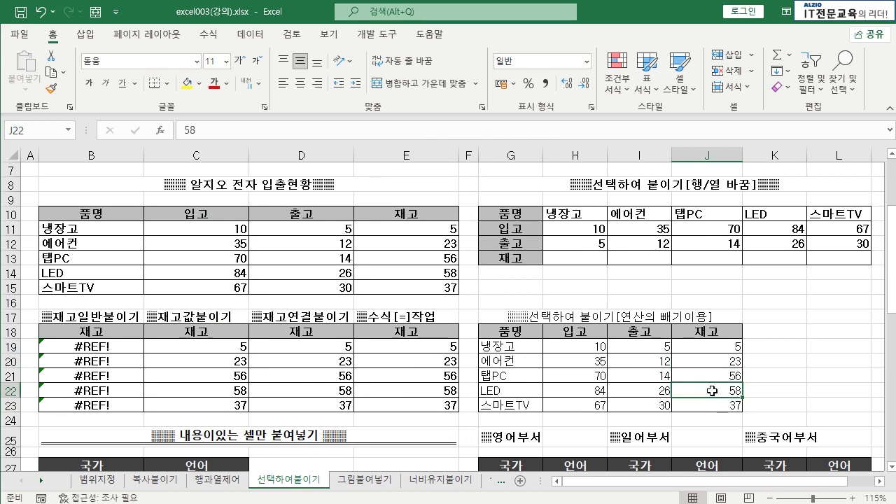
{"action": "left_click", "coordinate": [601, 390]}
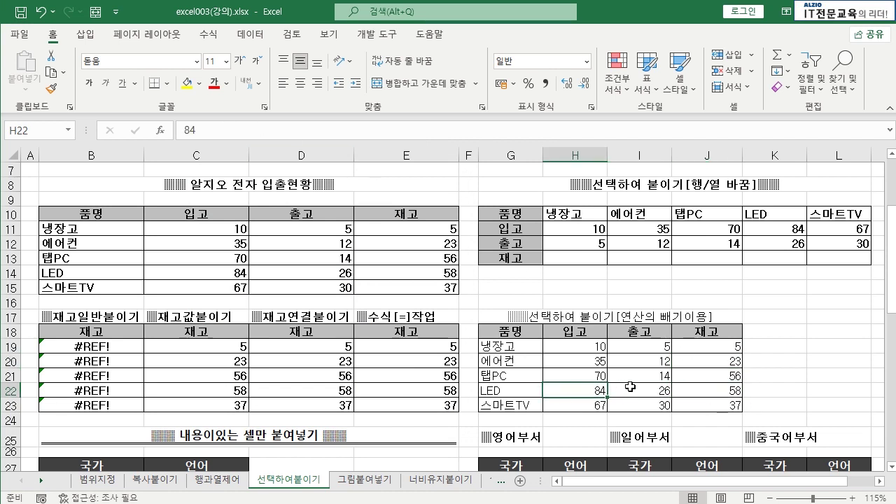
Compare the 재고 results in J19:J23 with the 출고 values in I19:I23.
{"action": "left_click_drag", "start_coordinate": [710, 354], "coordinate": [718, 413]}
{"action": "left_click_drag", "start_coordinate": [640, 346], "coordinate": [650, 419]}
{"action": "left_click_drag", "start_coordinate": [721, 354], "coordinate": [721, 405]}
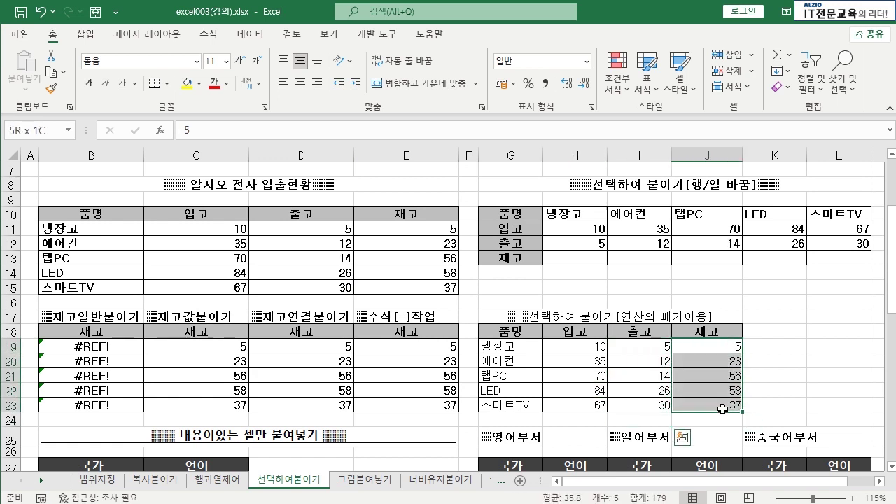
{"action": "left_click", "coordinate": [705, 390]}
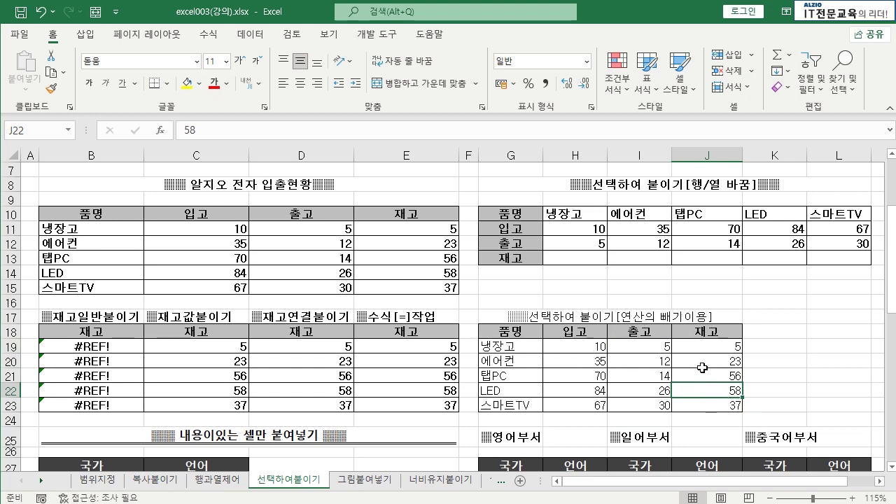
Examine the 영어부서 table in G27:H31 for its filled and blank 언어 cells.
{"action": "scroll", "coordinate": [447, 302], "scroll_direction": "down", "scroll_amount": 3}
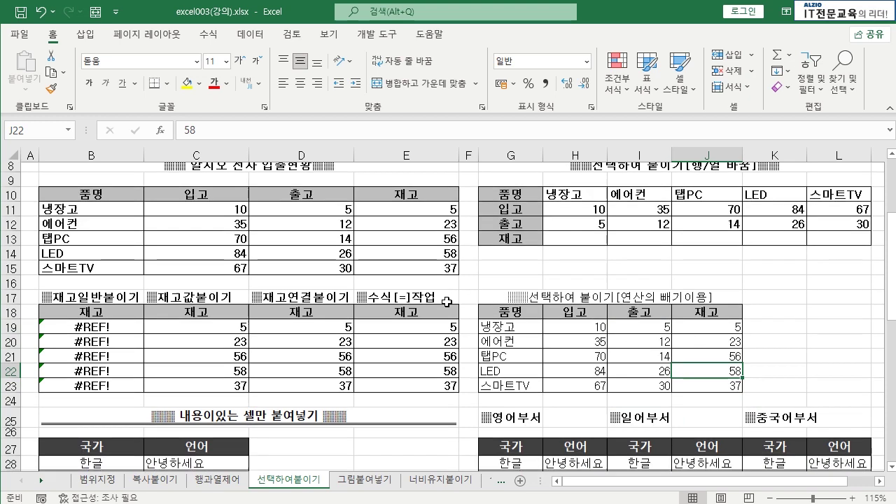
{"action": "scroll", "coordinate": [447, 302], "scroll_direction": "down", "scroll_amount": 1}
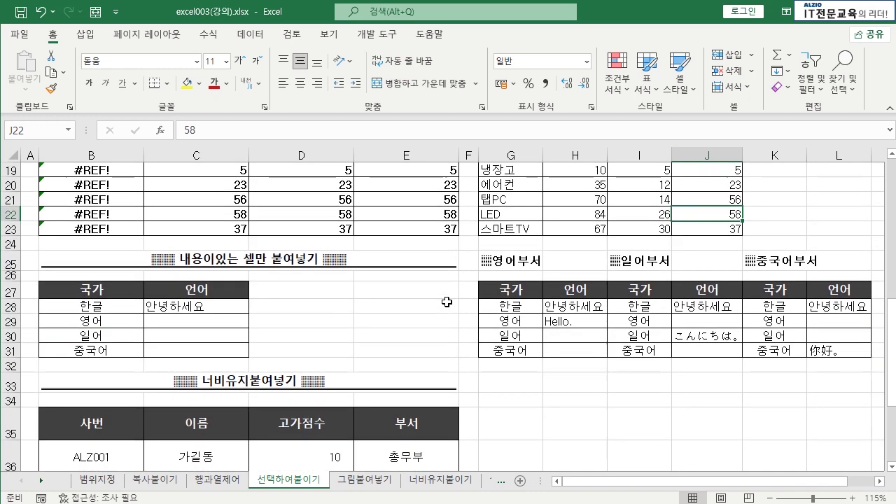
{"action": "scroll", "coordinate": [380, 316], "scroll_direction": "up", "scroll_amount": 1}
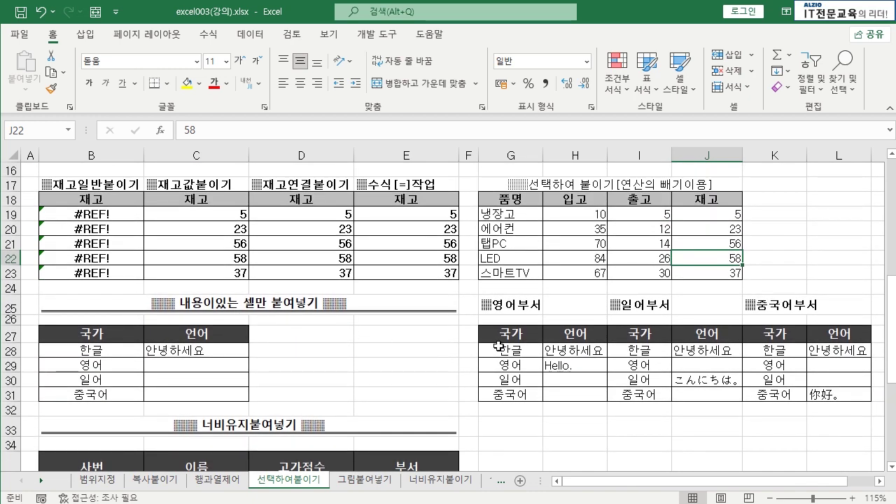
{"action": "left_click_drag", "start_coordinate": [524, 351], "coordinate": [558, 352]}
{"action": "left_click", "coordinate": [558, 352]}
{"action": "left_click", "coordinate": [530, 367]}
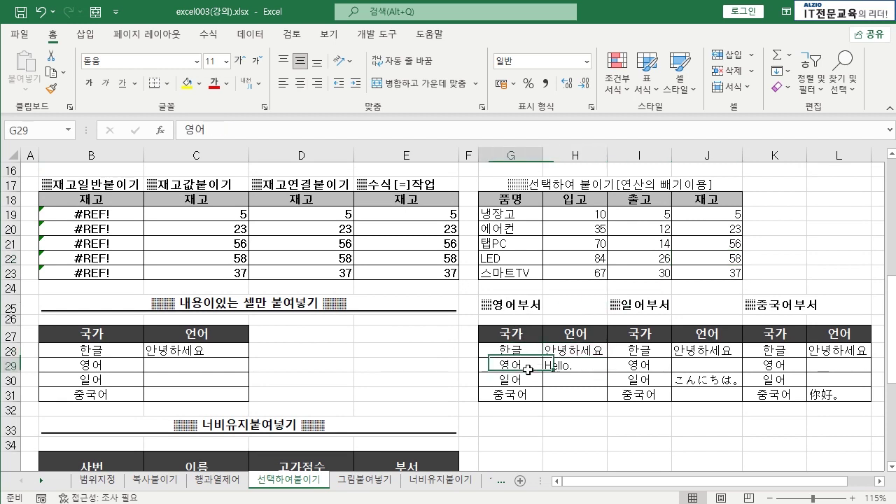
{"action": "left_click", "coordinate": [566, 366]}
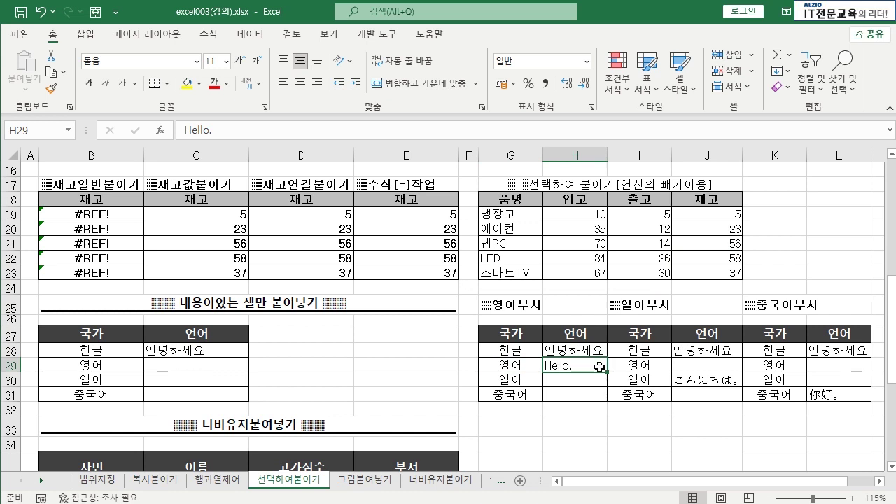
{"action": "left_click", "coordinate": [572, 380]}
{"action": "left_click", "coordinate": [568, 393]}
{"action": "left_click_drag", "start_coordinate": [574, 381], "coordinate": [576, 394]}
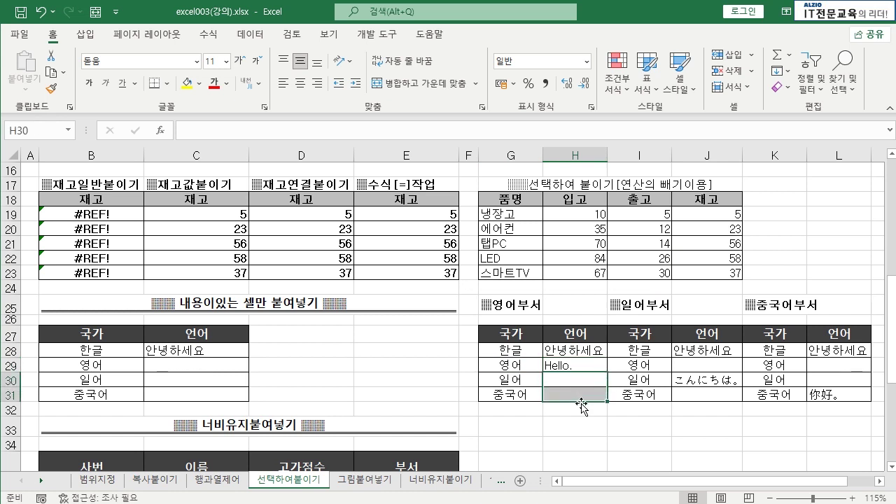
Examine the 일어부서 table in I27:J31 for its filled and blank 언어 cells.
{"action": "left_click", "coordinate": [651, 311]}
{"action": "left_click", "coordinate": [650, 350]}
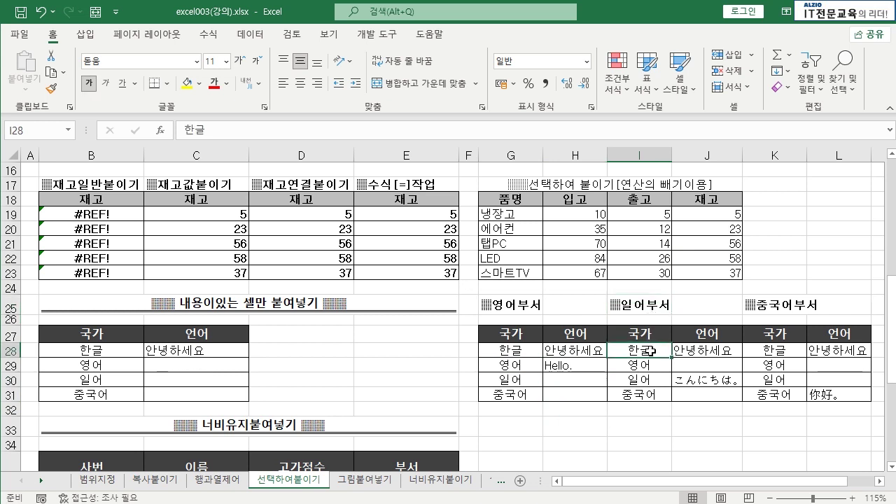
{"action": "left_click_drag", "start_coordinate": [650, 351], "coordinate": [681, 350]}
{"action": "left_click", "coordinate": [681, 350]}
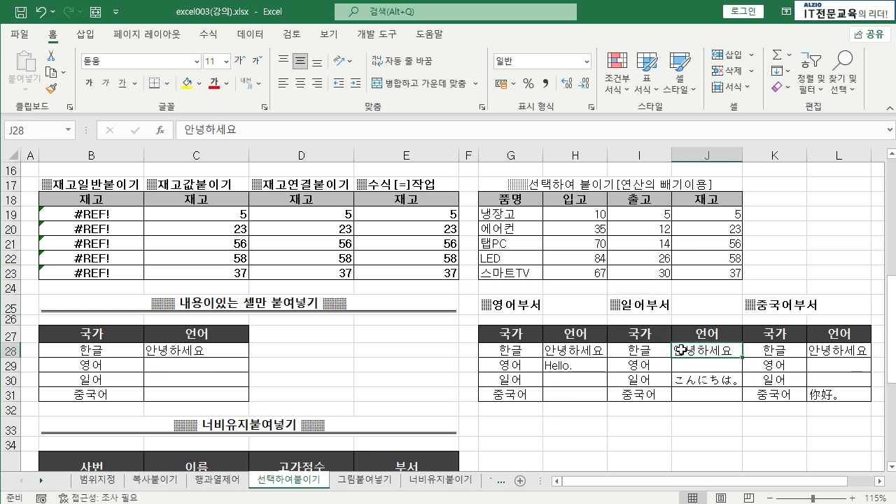
{"action": "left_click", "coordinate": [709, 386]}
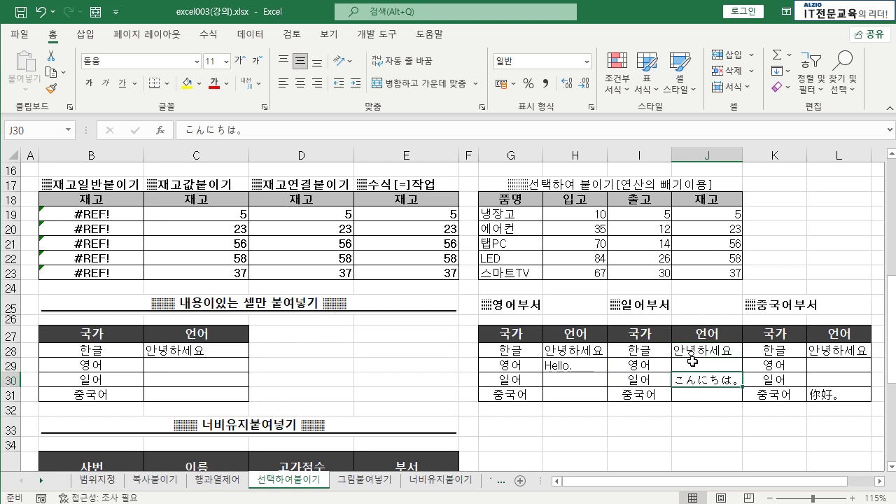
{"action": "key", "text": "ctrl+c"}
{"action": "left_click", "coordinate": [692, 395]}
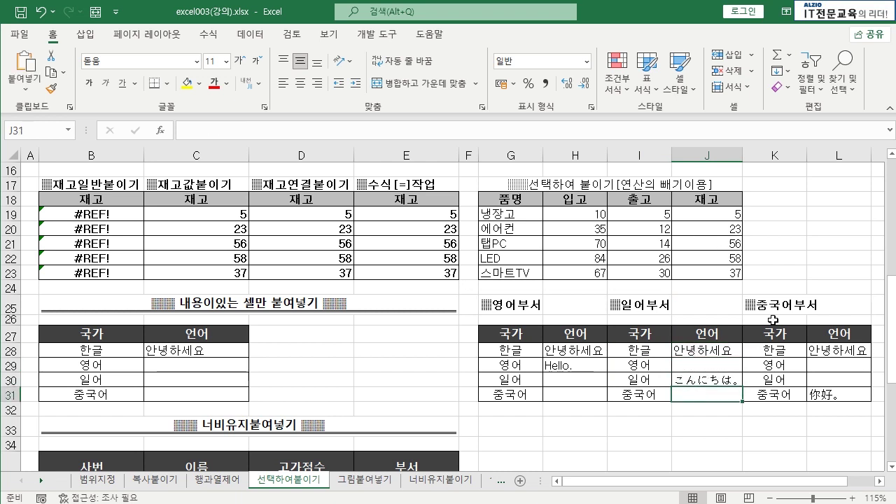
Examine the 중국어부서 table in K27:L31 and compare its 언어 cells with those of the 영어부서 table.
{"action": "left_click", "coordinate": [828, 351]}
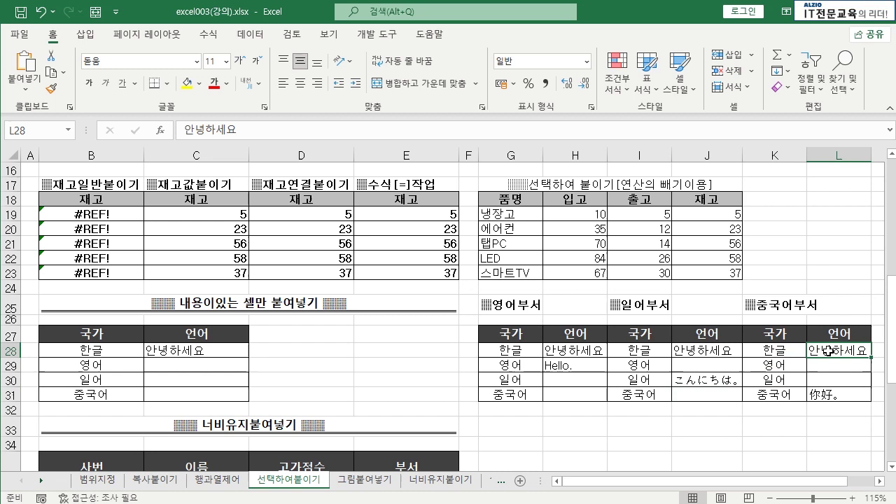
{"action": "left_click", "coordinate": [823, 396]}
{"action": "left_click_drag", "start_coordinate": [785, 365], "coordinate": [837, 380]}
{"action": "left_click", "coordinate": [838, 380]}
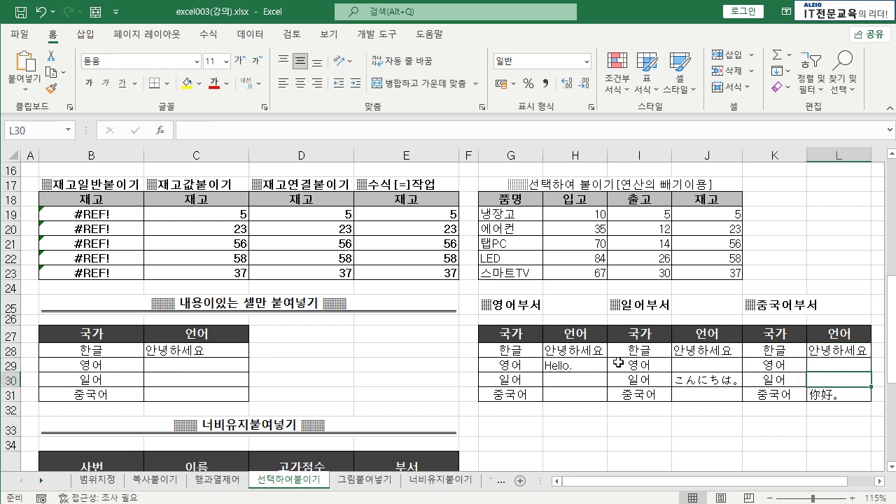
{"action": "left_click_drag", "start_coordinate": [569, 380], "coordinate": [542, 393]}
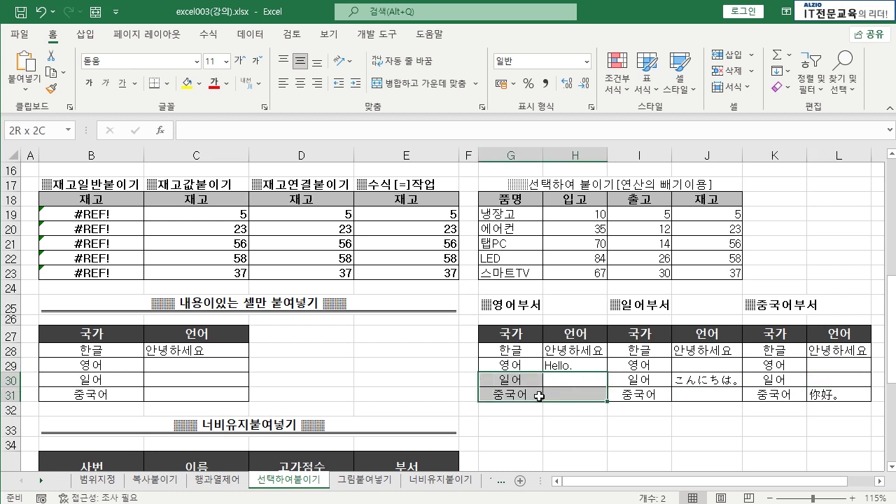
{"action": "left_click", "coordinate": [568, 366]}
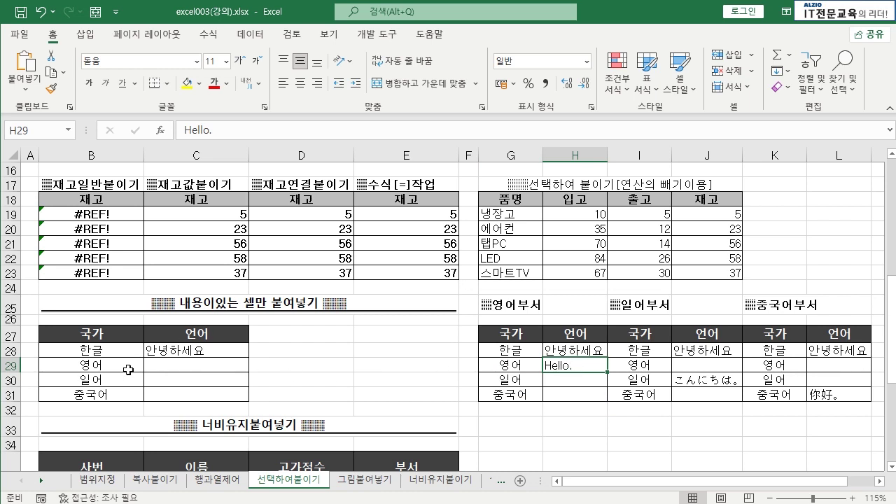
Copy the 영어부서 table G27:H31 and paste it at B27 with Paste Special's 내용 있는 셀만 붙여넣기 option.
{"action": "left_click_drag", "start_coordinate": [507, 336], "coordinate": [563, 397]}
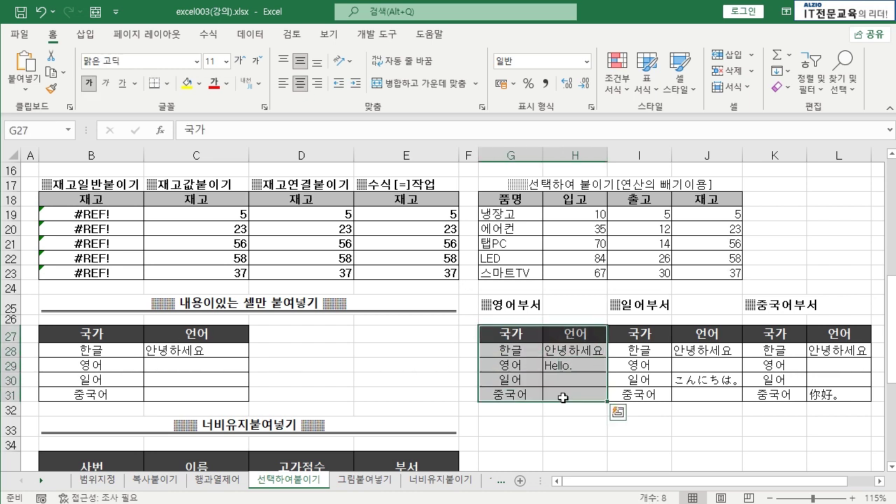
{"action": "key", "text": "ctrl+c"}
{"action": "left_click", "coordinate": [118, 336]}
{"action": "key", "text": "ctrl+alt+v"}
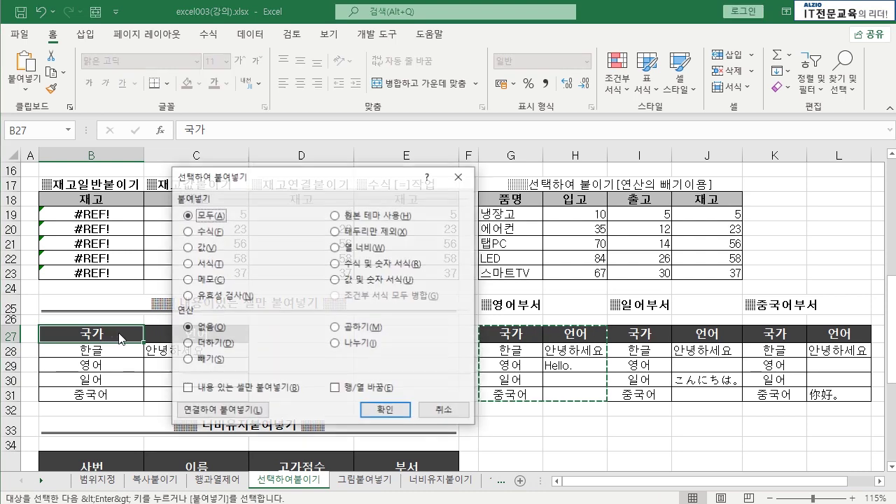
{"action": "left_click_drag", "start_coordinate": [277, 181], "coordinate": [410, 179]}
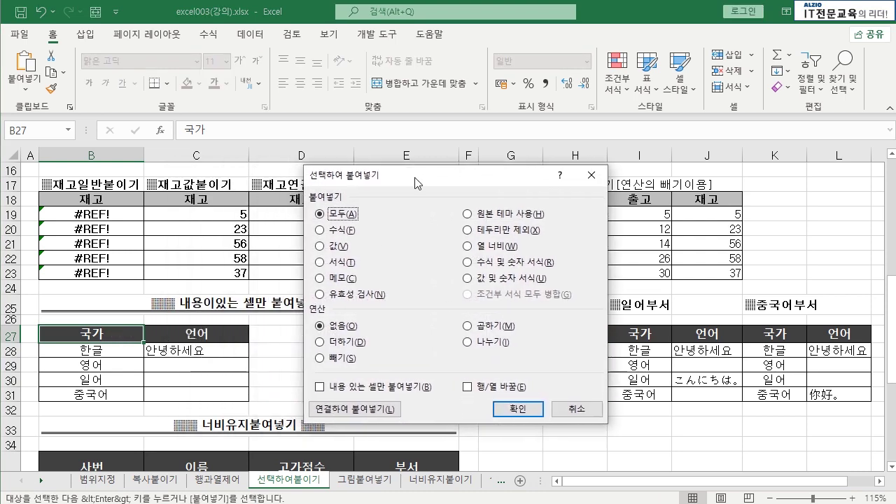
{"action": "left_click", "coordinate": [375, 386]}
{"action": "left_click", "coordinate": [518, 409]}
{"action": "left_click", "coordinate": [185, 365]}
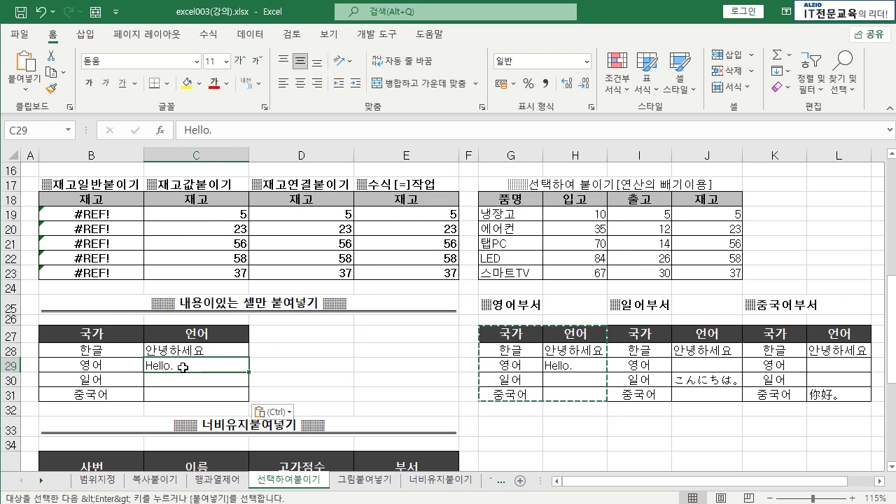
{"action": "key", "text": "Escape"}
Try copying only the こんにちは。 cell J30 into C30 with a normal paste, and undo it.
{"action": "left_click", "coordinate": [701, 380]}
{"action": "key", "text": "ctrl+c"}
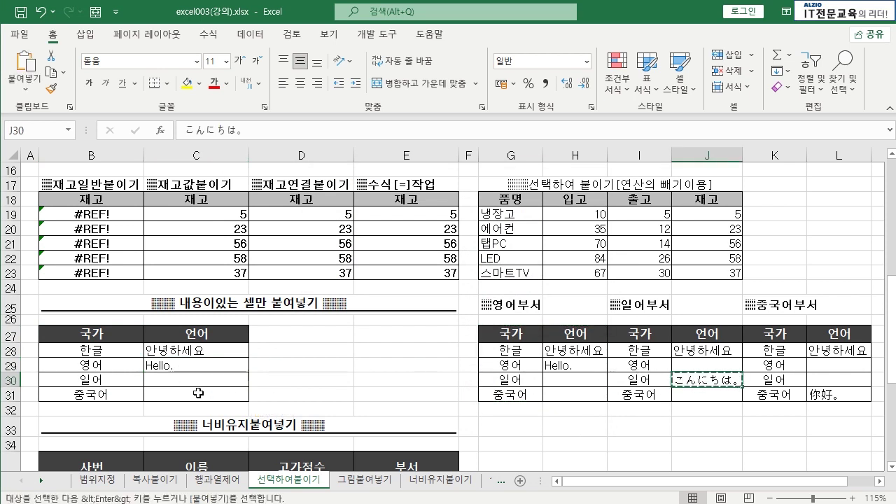
{"action": "left_click", "coordinate": [198, 380]}
{"action": "key", "text": "ctrl+v"}
{"action": "key", "text": "ctrl+z"}
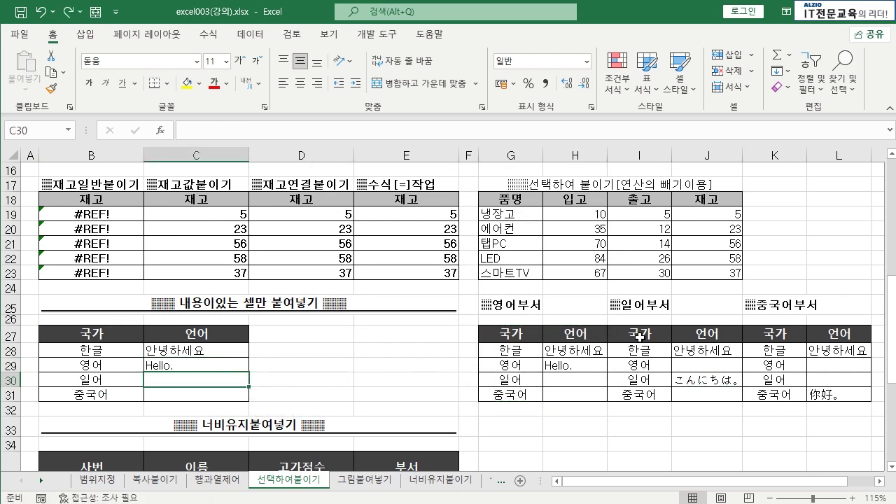
Copy the 일어부서 table I27:J31 and paste it at B27 with Paste Special's 내용 있는 셀만 붙여넣기 option.
{"action": "left_click_drag", "start_coordinate": [639, 336], "coordinate": [705, 394]}
{"action": "key", "text": "ctrl+c"}
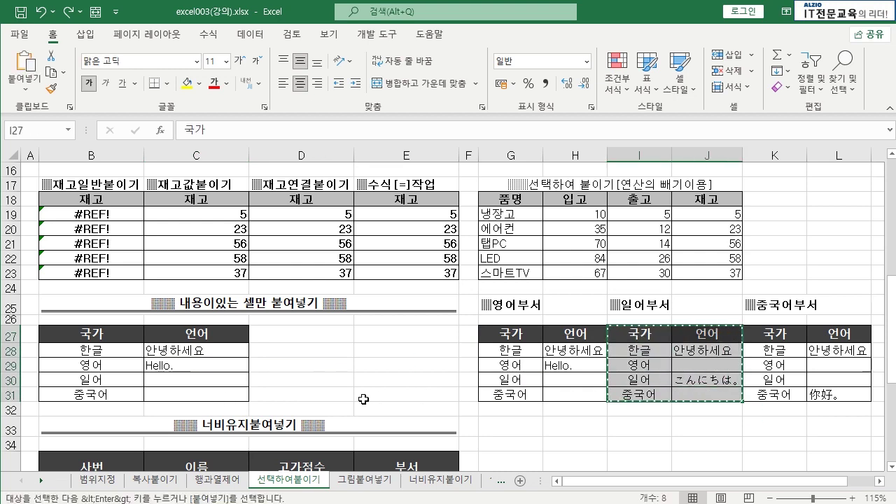
{"action": "left_click", "coordinate": [114, 334]}
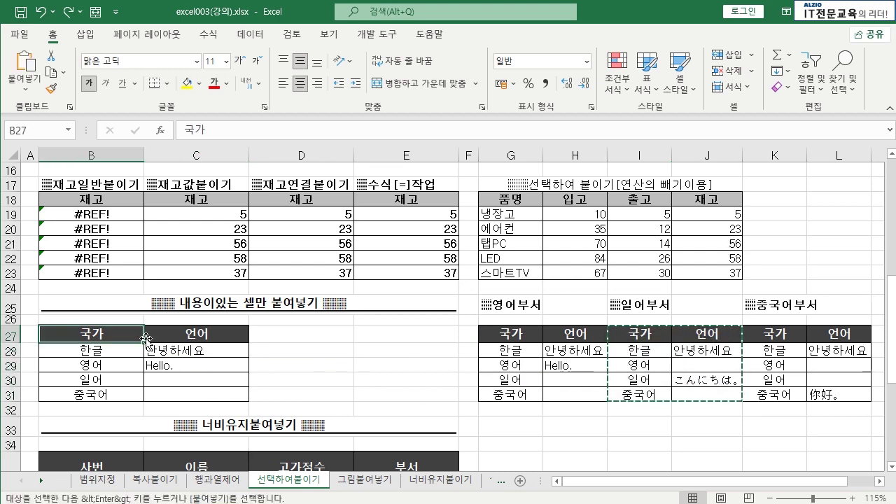
{"action": "key", "text": "ctrl+alt+v"}
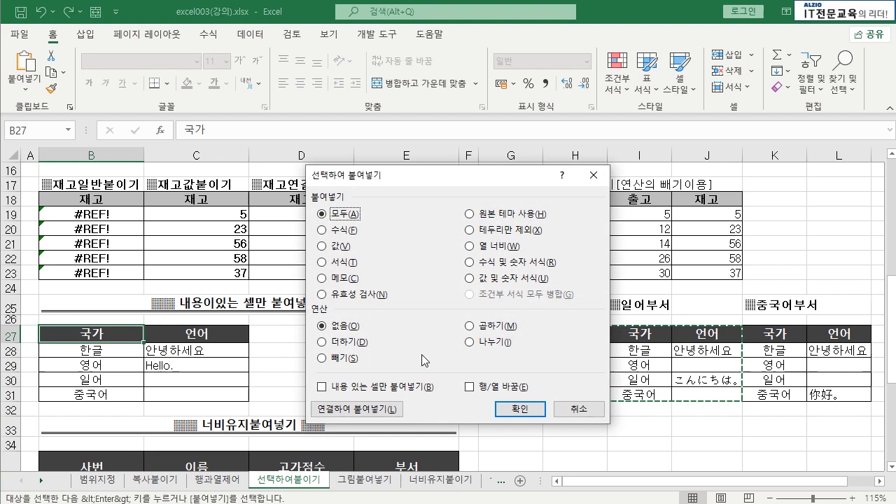
{"action": "left_click", "coordinate": [374, 387]}
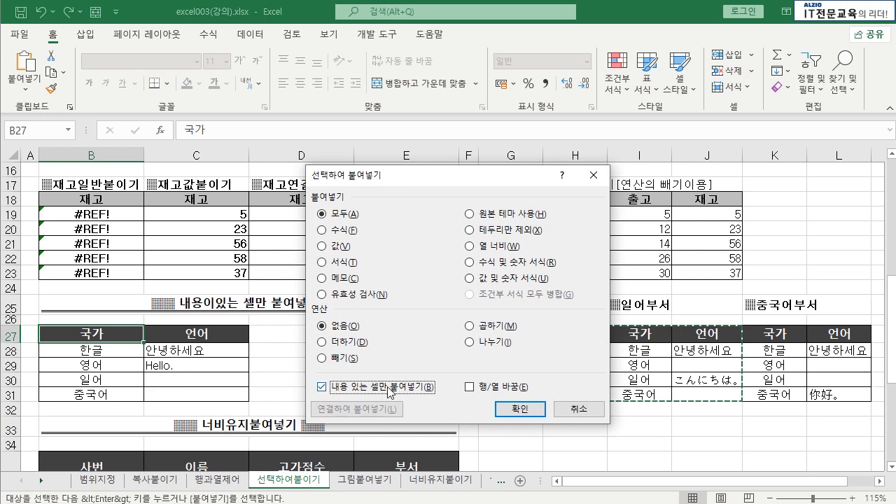
{"action": "left_click", "coordinate": [520, 408]}
{"action": "left_click", "coordinate": [180, 382]}
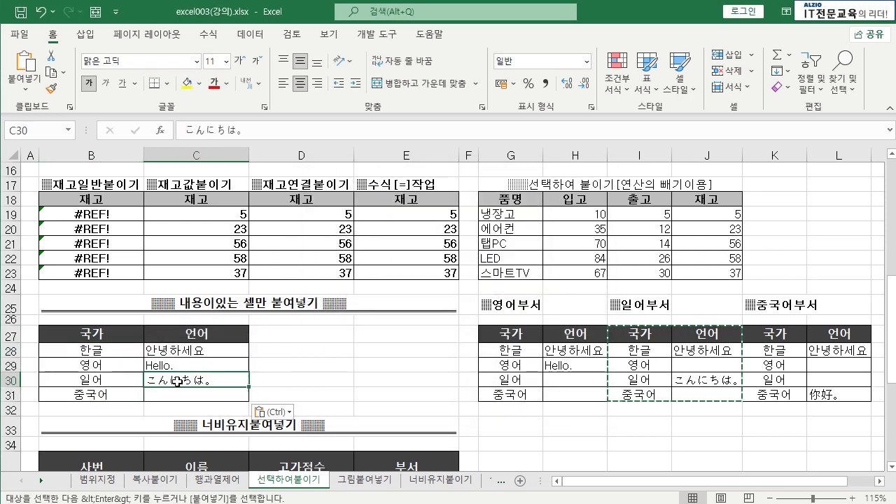
{"action": "left_click", "coordinate": [688, 383]}
{"action": "key", "text": "Escape"}
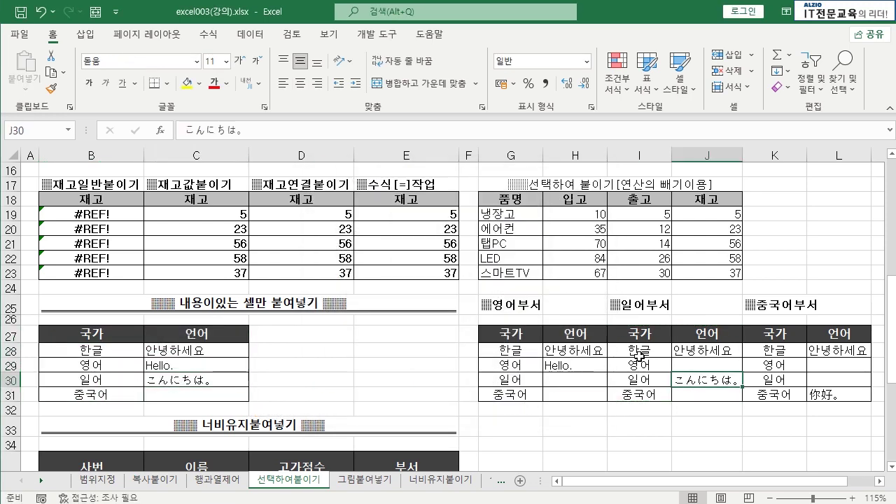
Copy the 중국어부서 table K27:L31 and paste it at B27 with Paste Special's 내용 있는 셀만 붙여넣기 option.
{"action": "left_click_drag", "start_coordinate": [774, 334], "coordinate": [829, 391]}
{"action": "key", "text": "ctrl+c"}
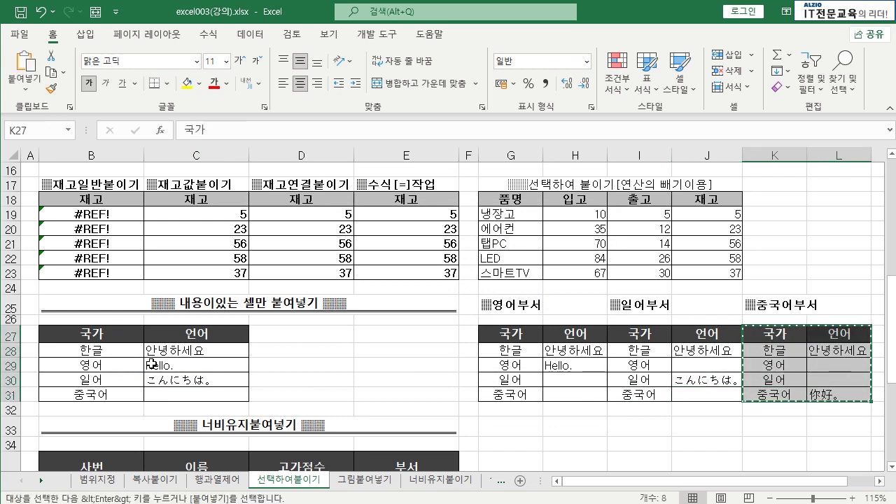
{"action": "left_click", "coordinate": [120, 345]}
{"action": "left_click", "coordinate": [122, 334]}
{"action": "key", "text": "ctrl+alt+v"}
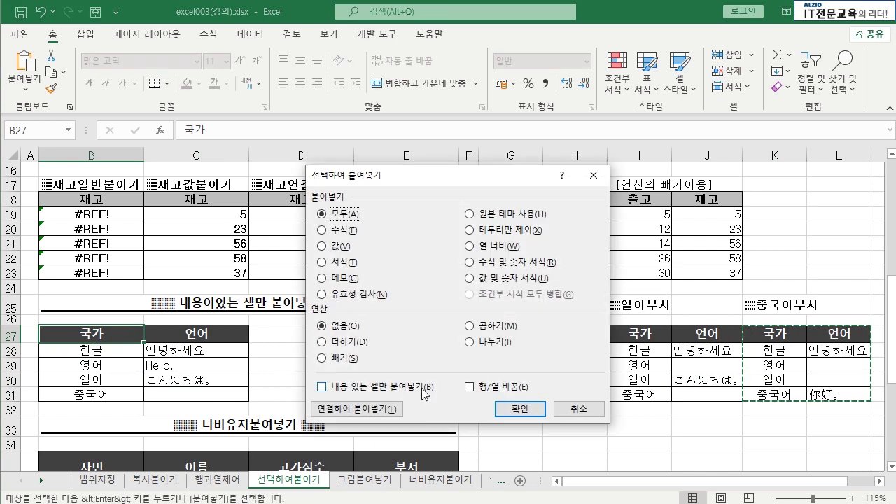
{"action": "left_click", "coordinate": [413, 389]}
{"action": "left_click", "coordinate": [514, 410]}
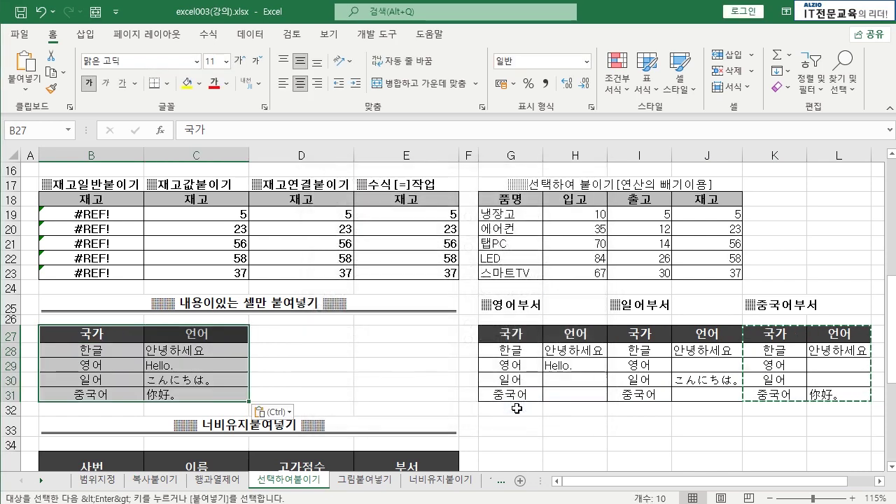
{"action": "left_click", "coordinate": [199, 392]}
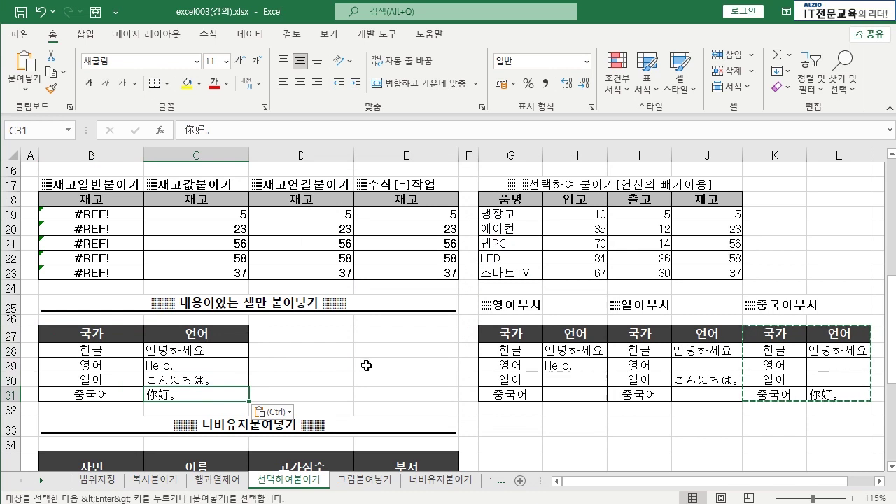
{"action": "key", "text": "Escape"}
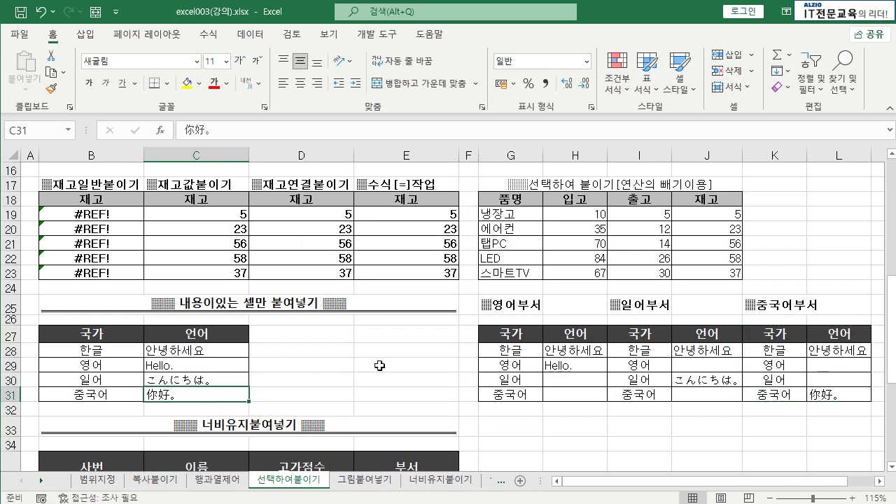
{"action": "key", "text": "ctrl+c"}
{"action": "key", "text": "ctrl+Page_Down"}
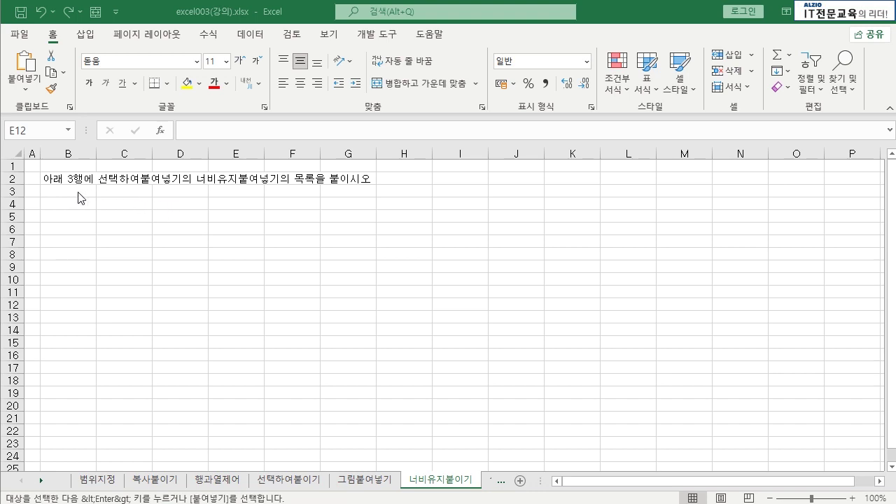
{"action": "left_click", "coordinate": [289, 479]}
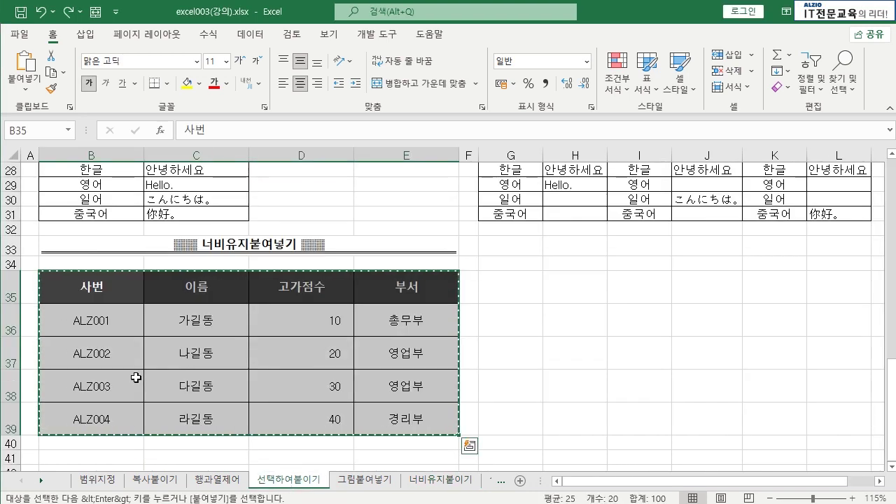
{"action": "left_click", "coordinate": [133, 336]}
{"action": "key", "text": "Escape"}
{"action": "left_click_drag", "start_coordinate": [101, 288], "coordinate": [406, 428]}
{"action": "left_click", "coordinate": [406, 428]}
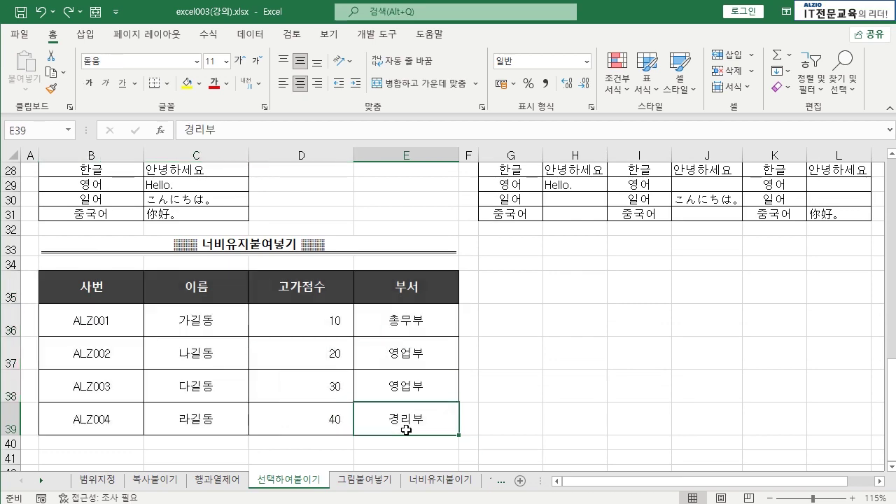
Try copying the table B35:E39 to B3 of the 너비유지붙이기 sheet with a normal paste, and undo it.
{"action": "left_click", "coordinate": [98, 285]}
{"action": "left_click_drag", "start_coordinate": [97, 285], "coordinate": [406, 428]}
{"action": "key", "text": "ctrl+c"}
{"action": "left_click", "coordinate": [440, 480]}
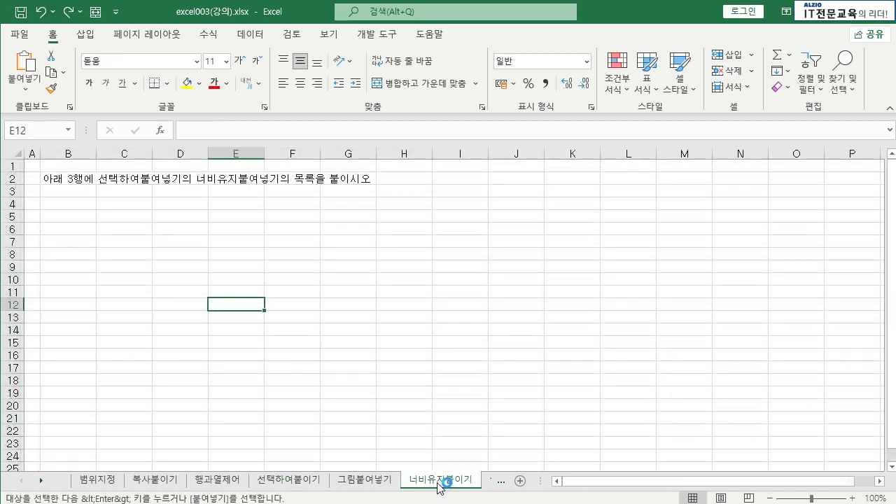
{"action": "left_click", "coordinate": [73, 193]}
{"action": "key", "text": "ctrl+v"}
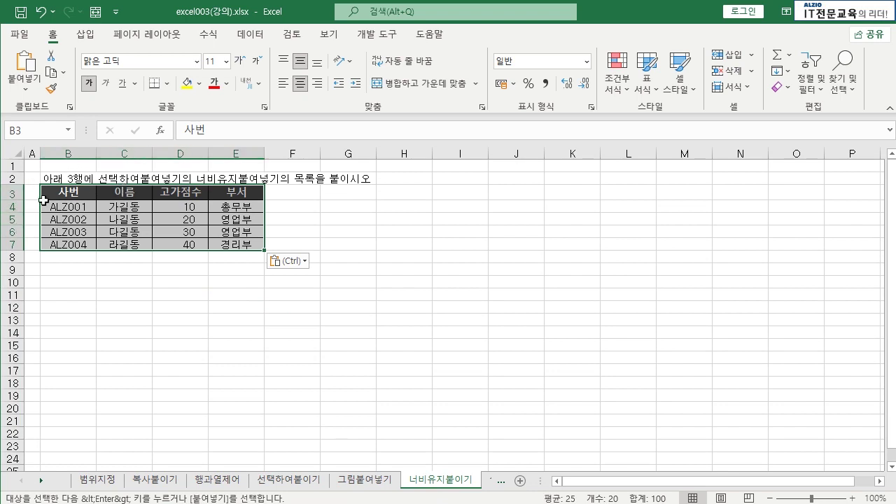
{"action": "key", "text": "ctrl+z"}
{"action": "left_click", "coordinate": [81, 196]}
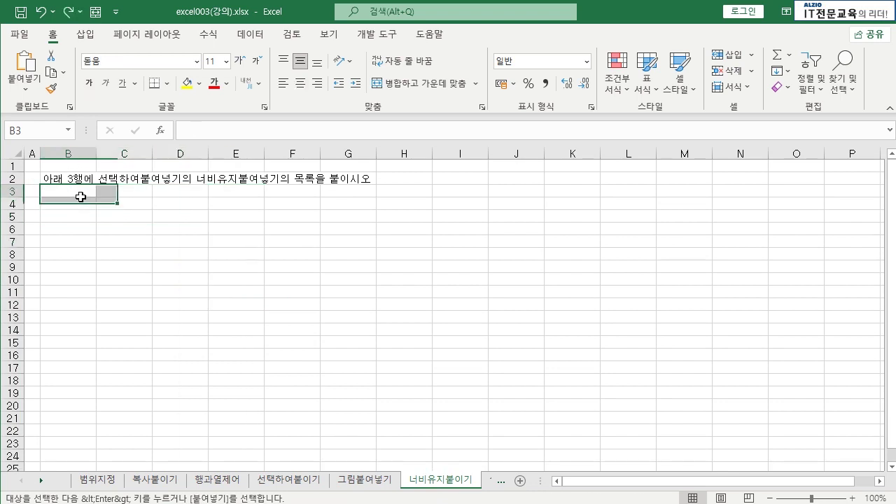
Copy entire rows 35 to 39 of the 선택하여붙이기 sheet and paste them at row 3 of the 너비유지붙이기 sheet.
{"action": "left_click", "coordinate": [306, 479]}
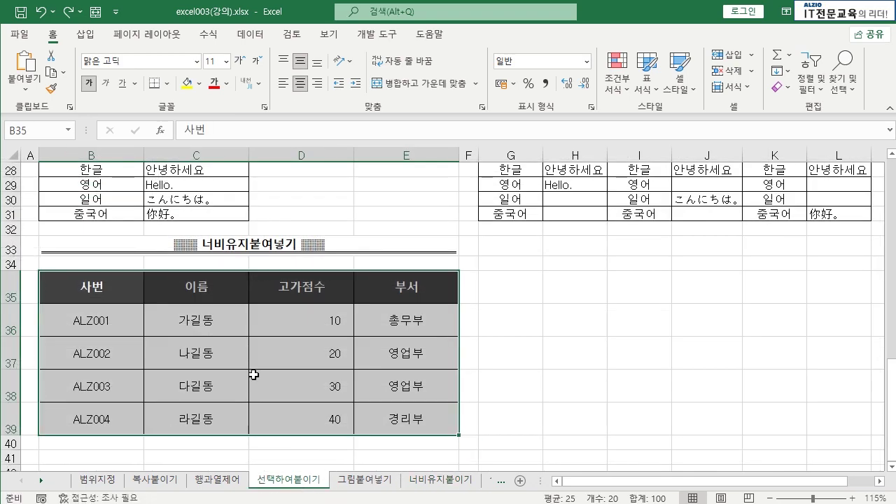
{"action": "key", "text": "Escape"}
{"action": "left_click", "coordinate": [226, 362]}
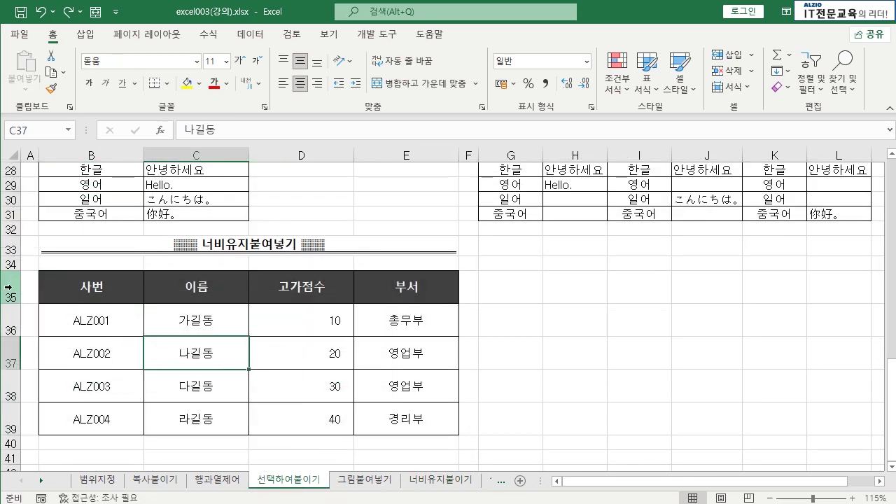
{"action": "left_click_drag", "start_coordinate": [7, 290], "coordinate": [5, 420]}
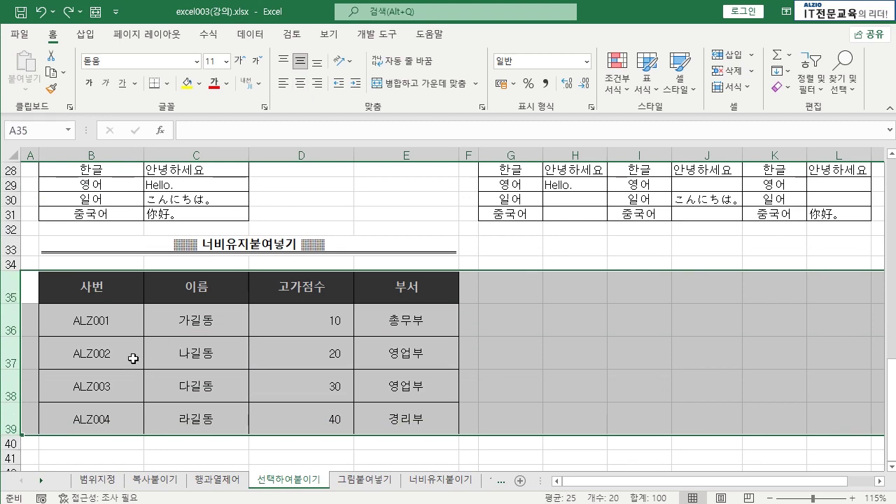
{"action": "key", "text": "ctrl+c"}
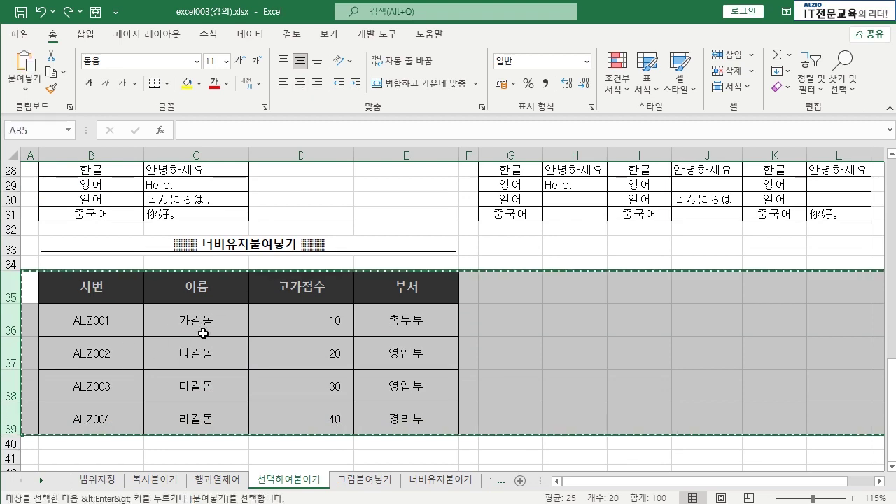
{"action": "left_click", "coordinate": [422, 480]}
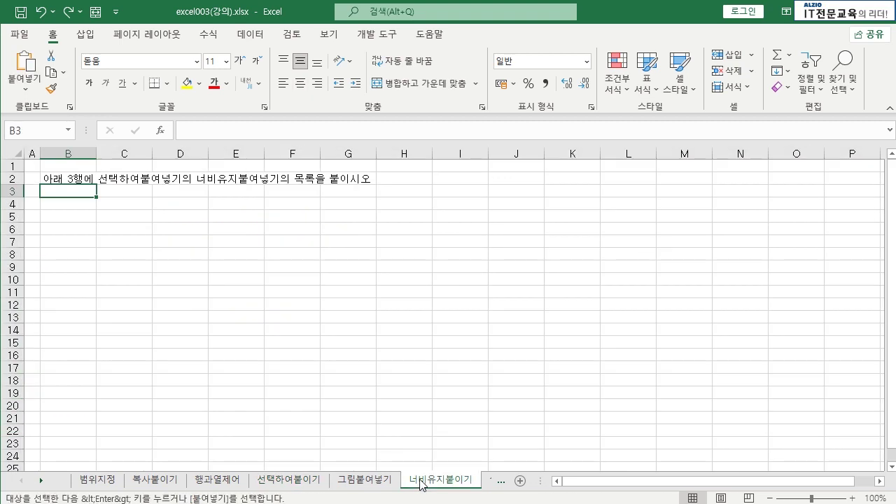
{"action": "left_click", "coordinate": [14, 191]}
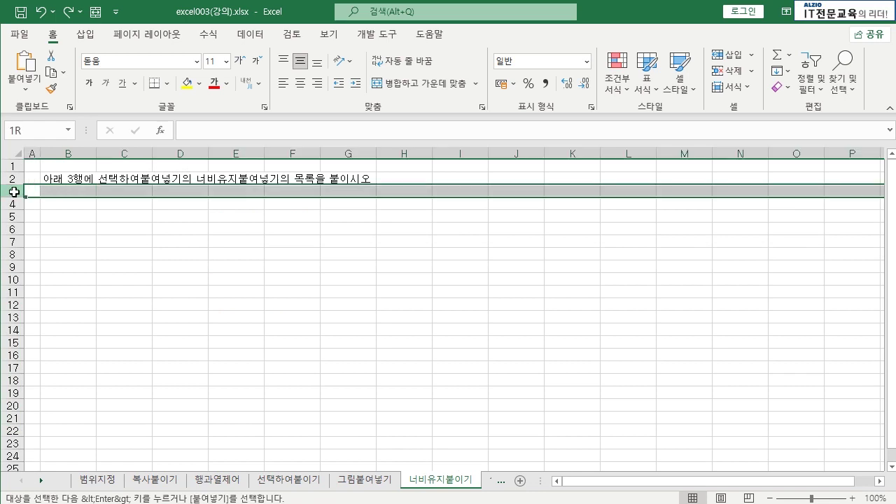
{"action": "key", "text": "ctrl+v"}
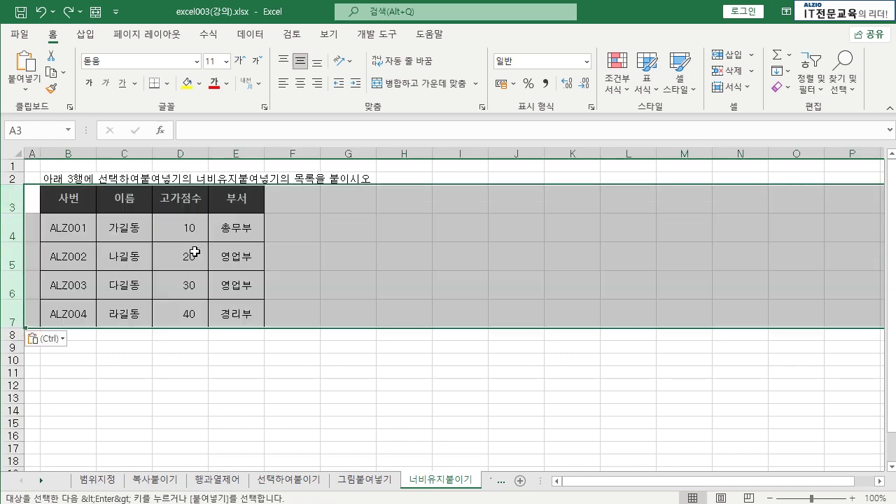
{"action": "left_click_drag", "start_coordinate": [68, 198], "coordinate": [62, 312]}
{"action": "left_click_drag", "start_coordinate": [68, 203], "coordinate": [210, 302]}
{"action": "left_click", "coordinate": [204, 294]}
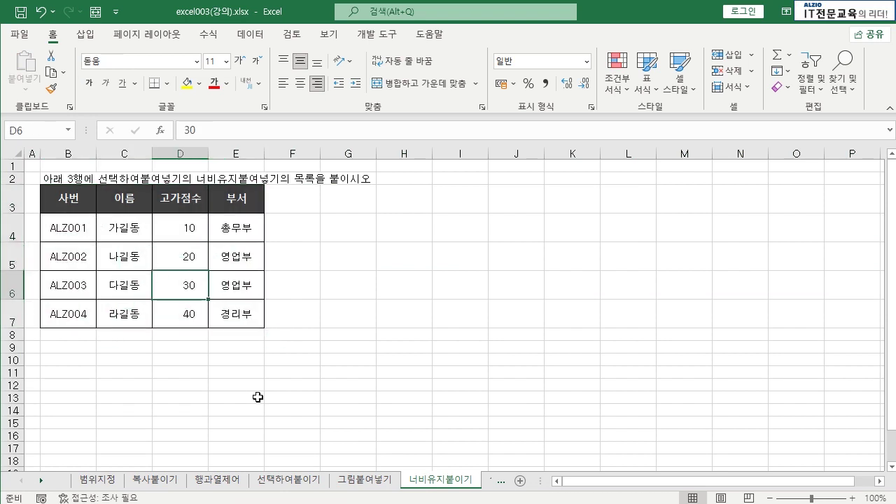
Copy B35:E39 from the 선택하여붙이기 sheet and apply it to B3:E7 of 너비유지붙이기 with Paste Special's 열 너비 option.
{"action": "left_click", "coordinate": [315, 484]}
{"action": "left_click_drag", "start_coordinate": [95, 285], "coordinate": [394, 420]}
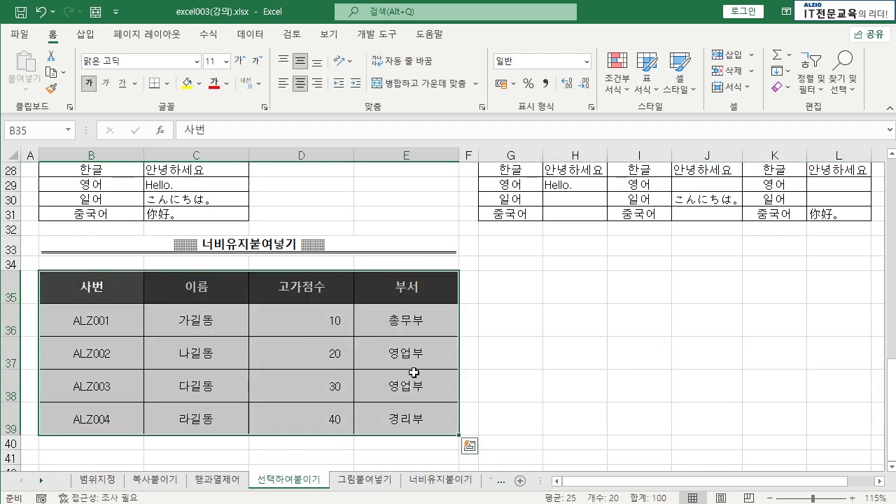
{"action": "key", "text": "ctrl+c"}
{"action": "left_click", "coordinate": [431, 480]}
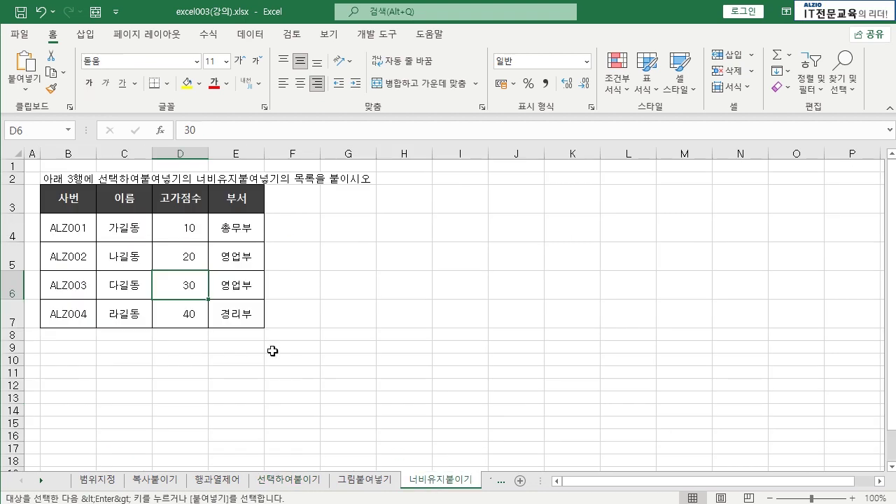
{"action": "left_click_drag", "start_coordinate": [70, 201], "coordinate": [240, 316]}
{"action": "key", "text": "ctrl+alt+v"}
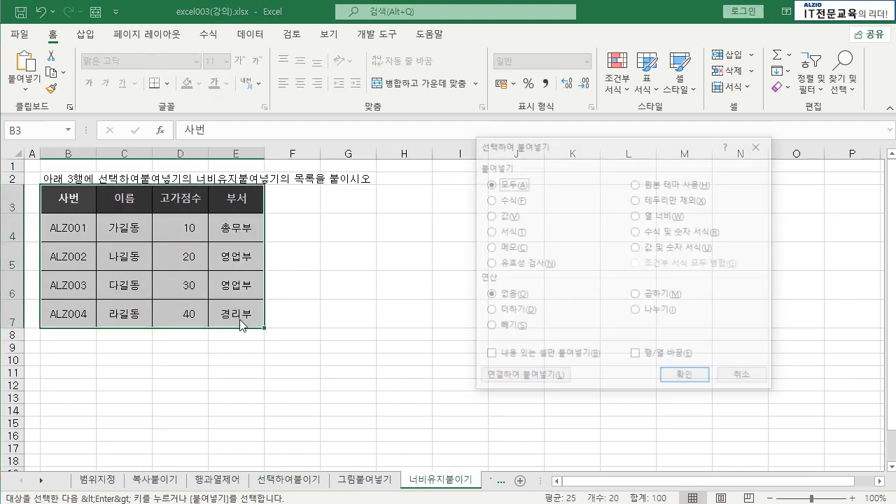
{"action": "left_click", "coordinate": [656, 215]}
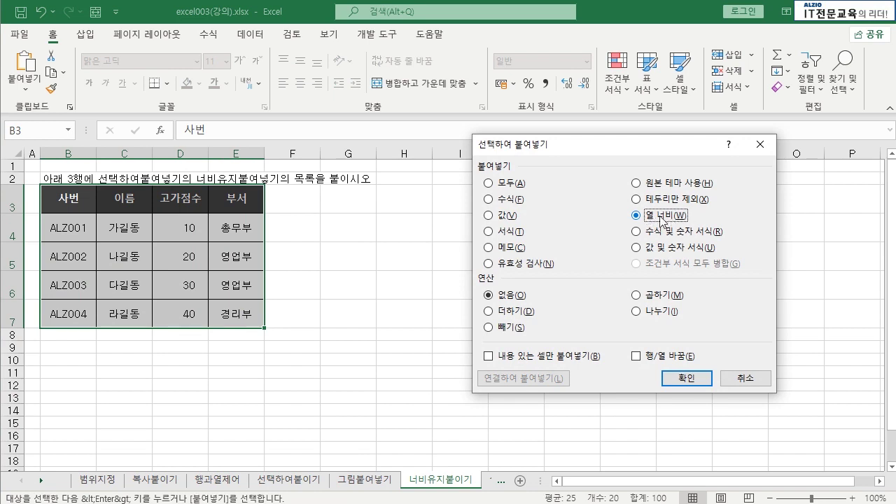
{"action": "left_click", "coordinate": [686, 378]}
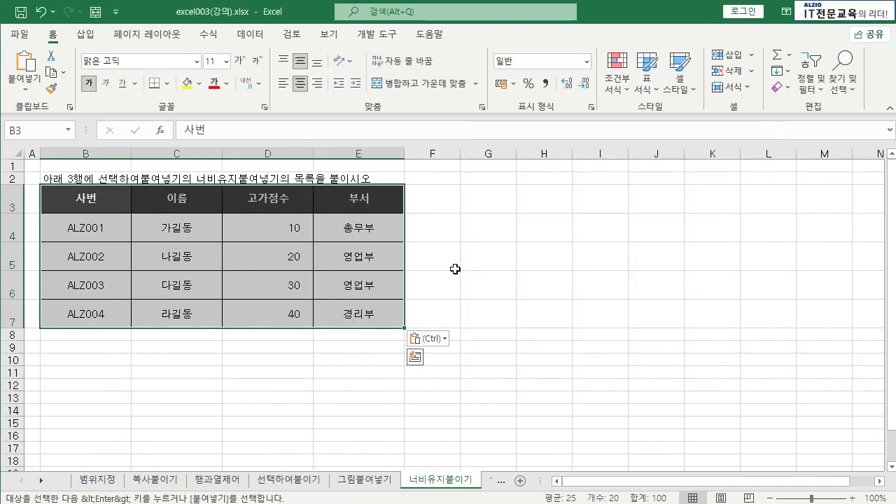
{"action": "left_click", "coordinate": [455, 268]}
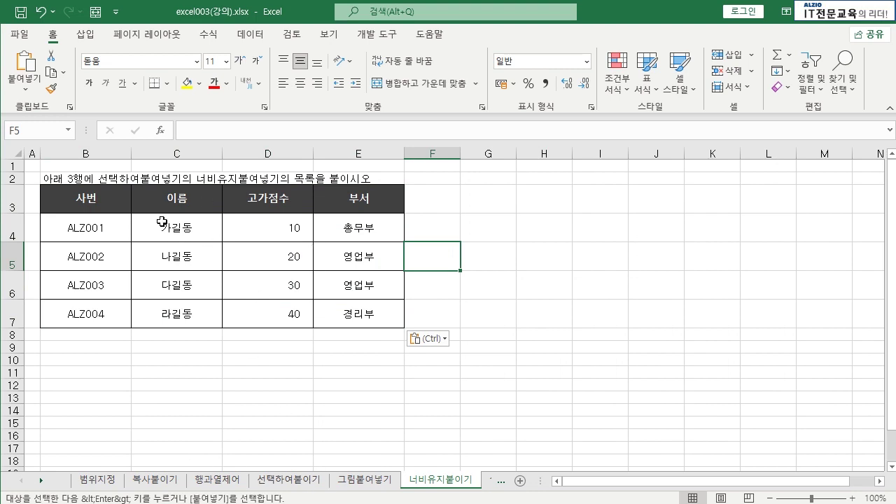
{"action": "key", "text": "ctrl+Home"}
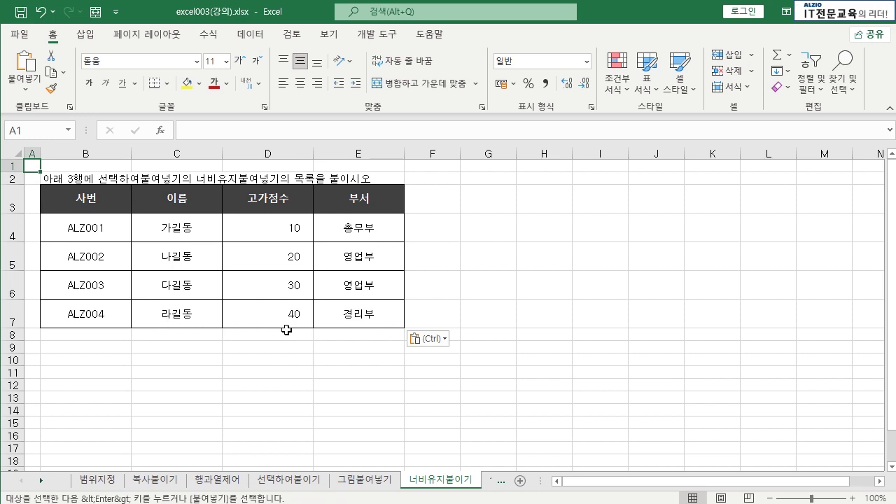
{"action": "key", "text": "Escape"}
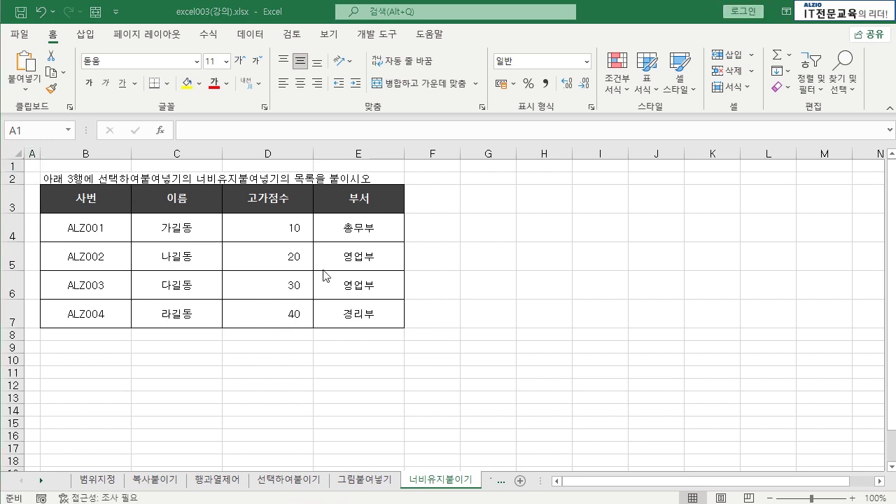
Switch to the 그림붙여넣기 sheet.
{"action": "left_click", "coordinate": [362, 483]}
{"action": "left_click", "coordinate": [638, 291]}
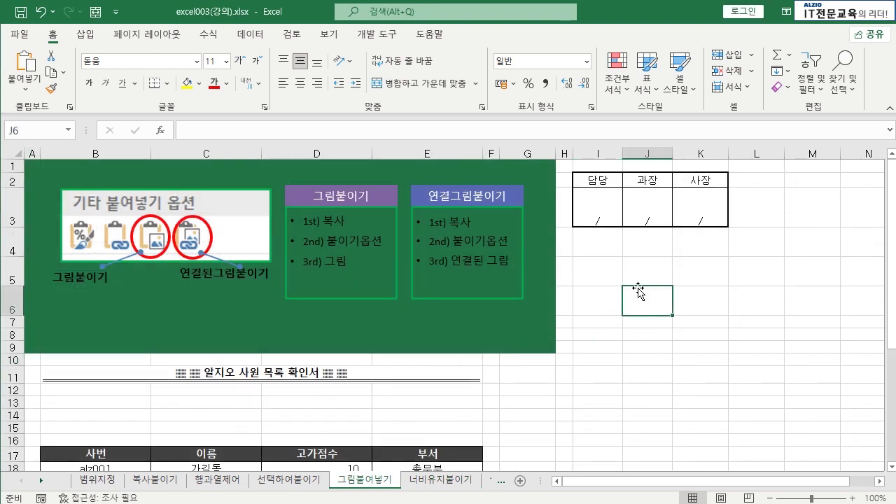
Try moving the 기타 붙여넣기 옵션 graphic group out of its place on the green panel, and undo the move.
{"action": "left_click", "coordinate": [114, 222]}
{"action": "left_click_drag", "start_coordinate": [115, 222], "coordinate": [709, 318]}
{"action": "key", "text": "ctrl+z"}
{"action": "key", "text": "ctrl+z"}
{"action": "key", "text": "ctrl+z"}
{"action": "key", "text": "ctrl+z"}
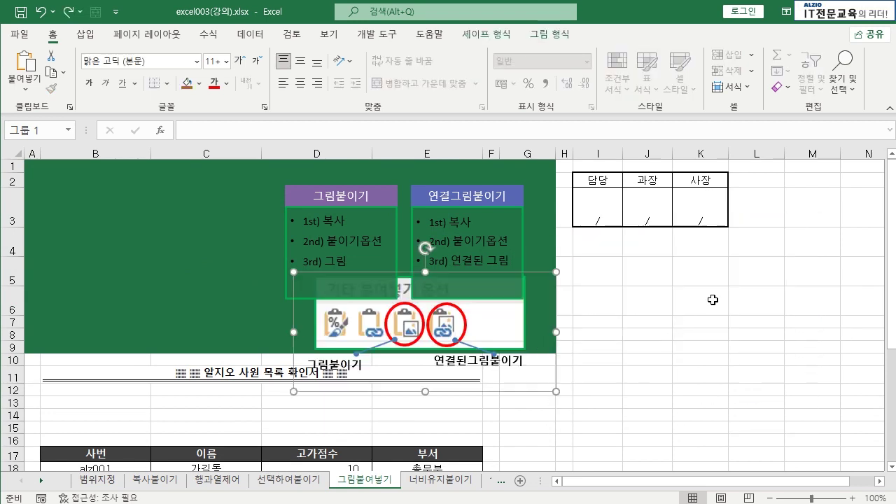
{"action": "key", "text": "ctrl+z"}
{"action": "left_click", "coordinate": [652, 290]}
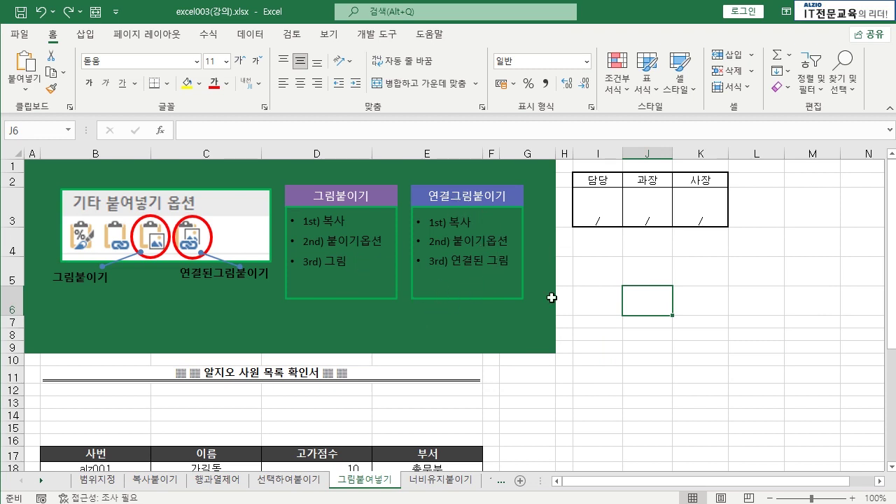
Try copying the approval box I2:K3 to D13 with a normal paste, and undo it.
{"action": "scroll", "coordinate": [557, 303], "scroll_direction": "down", "scroll_amount": 2}
{"action": "scroll", "coordinate": [564, 300], "scroll_direction": "up", "scroll_amount": 2}
{"action": "left_click_drag", "start_coordinate": [599, 180], "coordinate": [696, 212]}
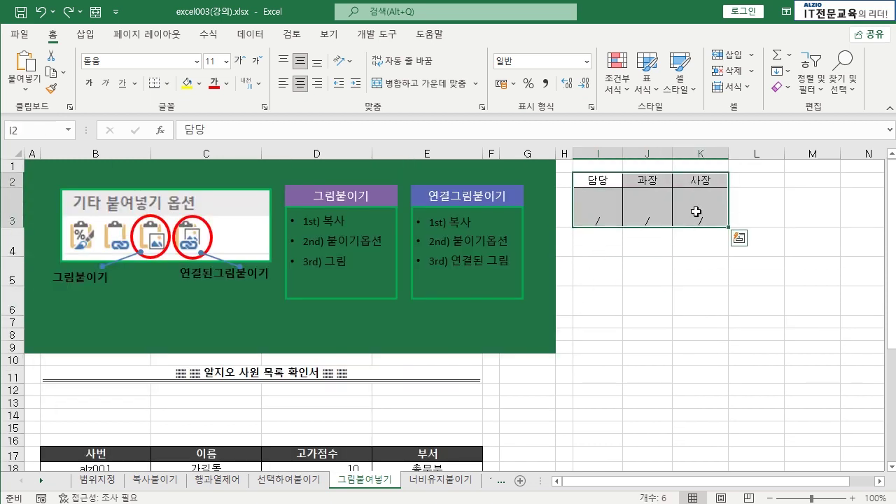
{"action": "left_click", "coordinate": [654, 273]}
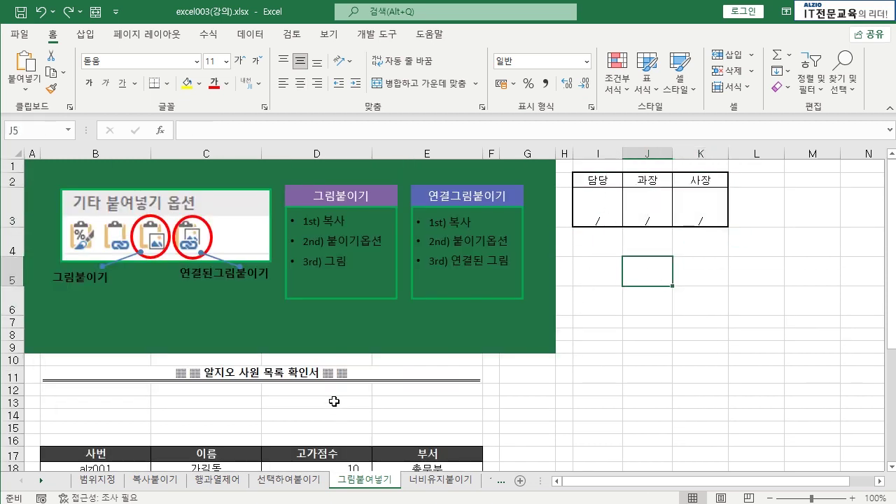
{"action": "left_click_drag", "start_coordinate": [598, 183], "coordinate": [700, 214]}
{"action": "key", "text": "ctrl+c"}
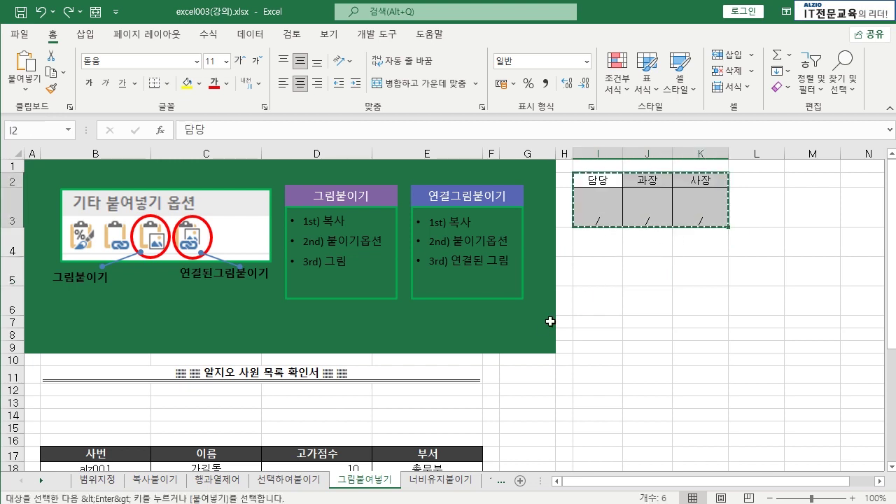
{"action": "left_click", "coordinate": [300, 403]}
{"action": "key", "text": "ctrl+v"}
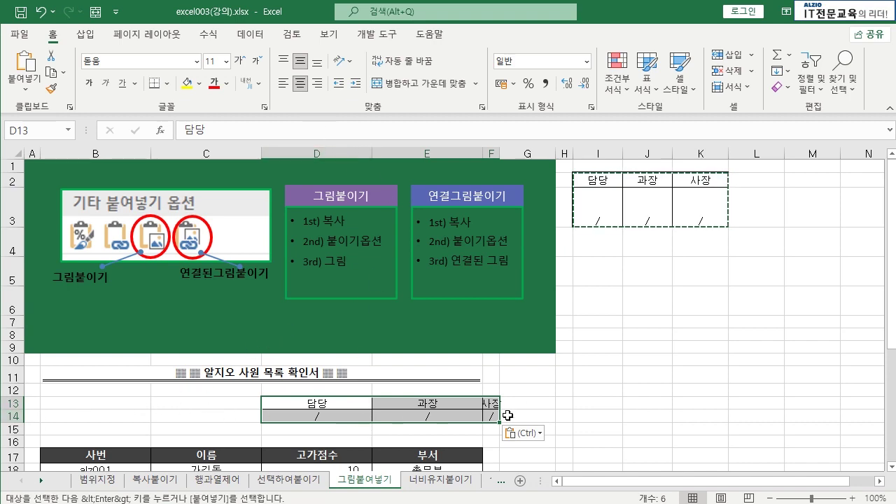
{"action": "scroll", "coordinate": [522, 409], "scroll_direction": "down", "scroll_amount": 1}
{"action": "scroll", "coordinate": [524, 405], "scroll_direction": "up", "scroll_amount": 1}
{"action": "key", "text": "ctrl+z"}
{"action": "left_click", "coordinate": [544, 404]}
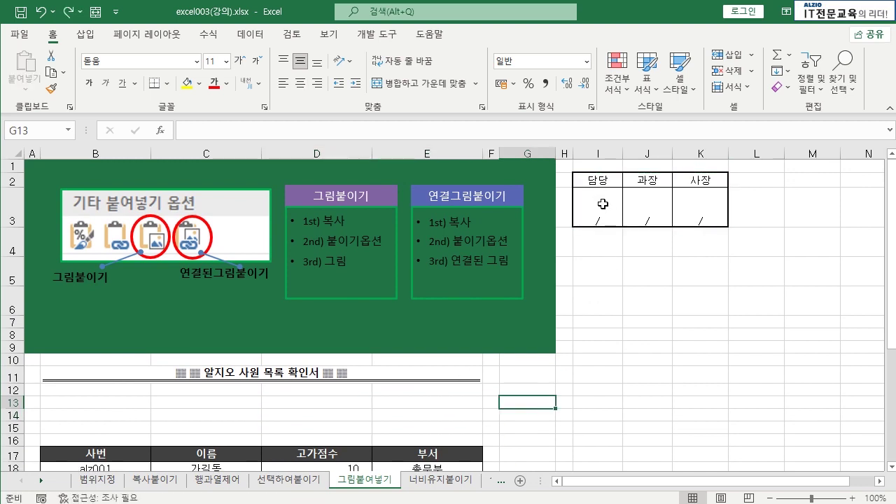
Copy the approval box I2:K3 and paste it at D13 as a picture (그림).
{"action": "left_click_drag", "start_coordinate": [597, 180], "coordinate": [713, 225]}
{"action": "key", "text": "ctrl+c"}
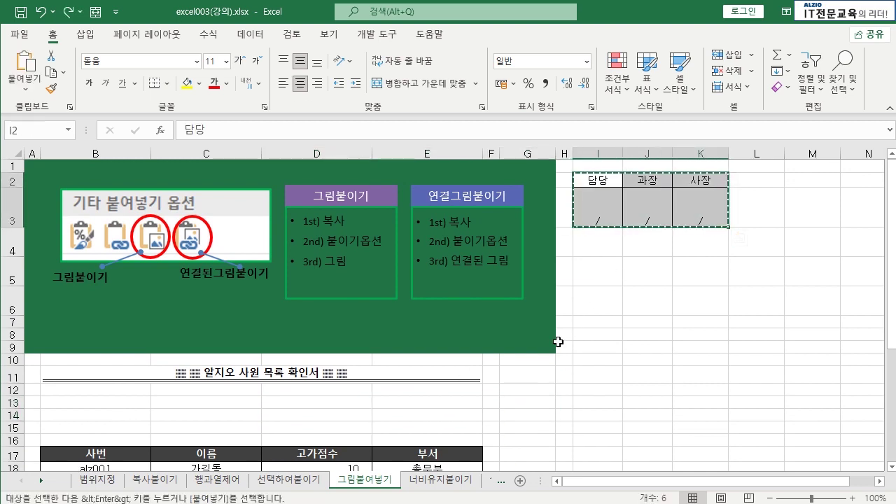
{"action": "scroll", "coordinate": [557, 341], "scroll_direction": "down", "scroll_amount": 1}
{"action": "left_click", "coordinate": [292, 336]}
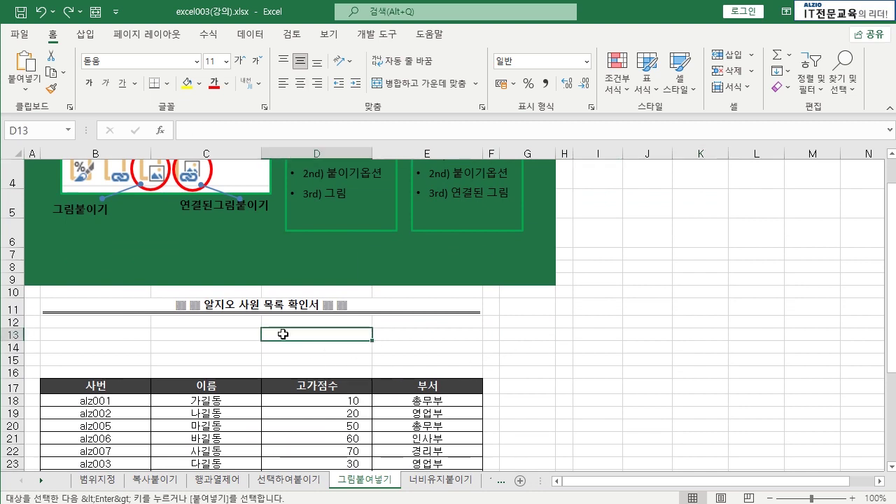
{"action": "left_click", "coordinate": [24, 84]}
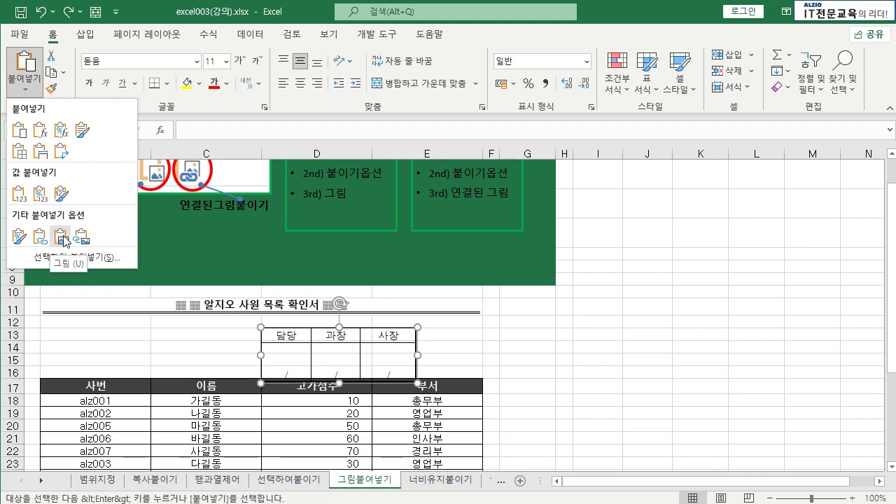
{"action": "left_click", "coordinate": [62, 240]}
Move the pasted approval box picture between the 알지오 사원 목록 확인서 title and the list, aligned with column E's right edge.
{"action": "left_click", "coordinate": [450, 354]}
{"action": "left_click_drag", "start_coordinate": [389, 345], "coordinate": [455, 338]}
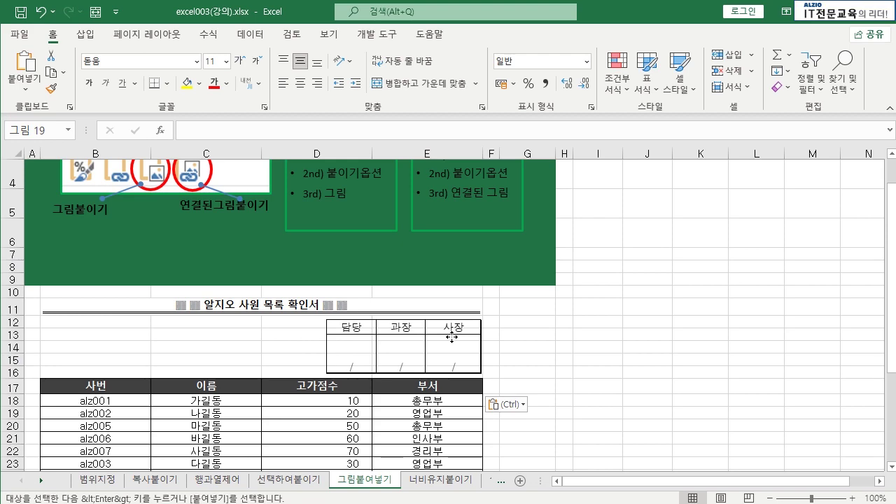
{"action": "left_click", "coordinate": [542, 346]}
{"action": "scroll", "coordinate": [632, 201], "scroll_direction": "up", "scroll_amount": 2}
{"action": "key", "text": "Escape"}
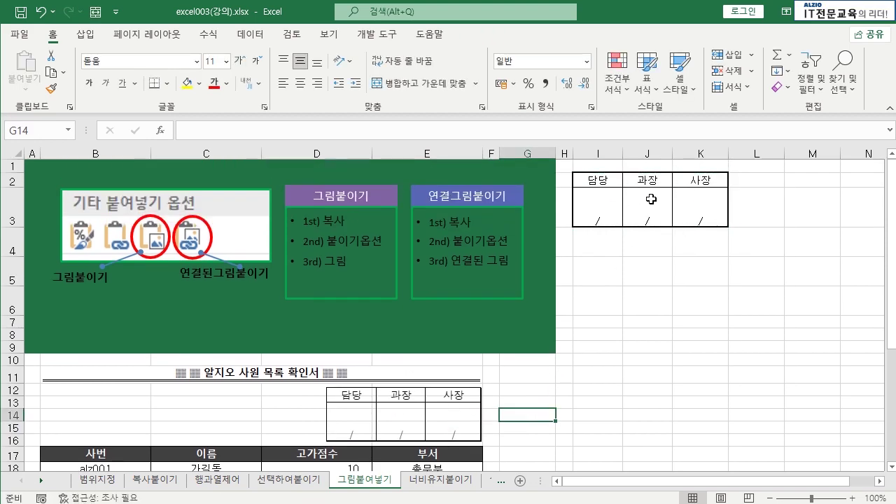
Examine the approval box picture pasted above the 알지오 사원 목록 확인서 list, comparing it with the source box at I2:K3.
{"action": "scroll", "coordinate": [683, 202], "scroll_direction": "down", "scroll_amount": 1}
{"action": "scroll", "coordinate": [410, 271], "scroll_direction": "down", "scroll_amount": 2}
{"action": "left_click", "coordinate": [399, 273]}
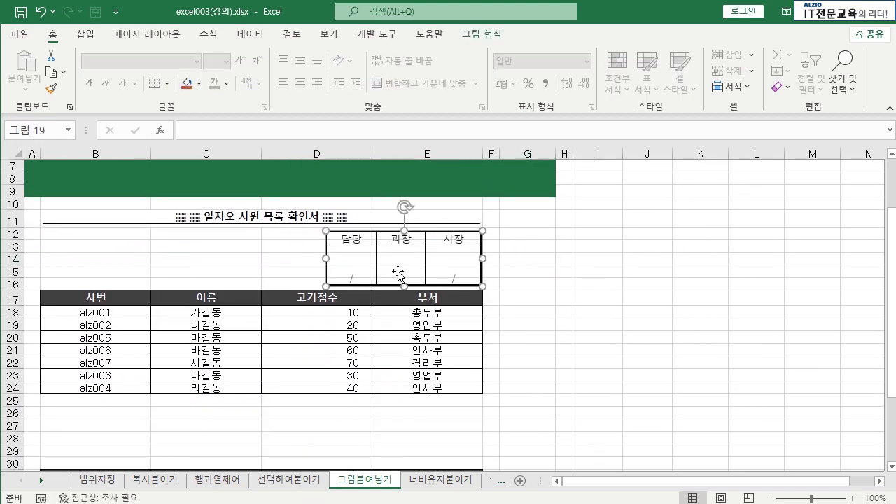
{"action": "double_click", "coordinate": [398, 273]}
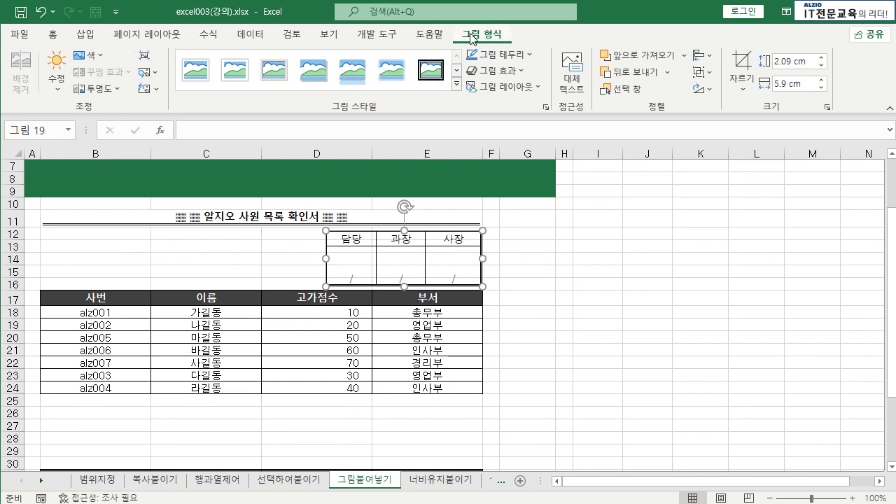
{"action": "left_click", "coordinate": [55, 37]}
{"action": "left_click", "coordinate": [519, 258]}
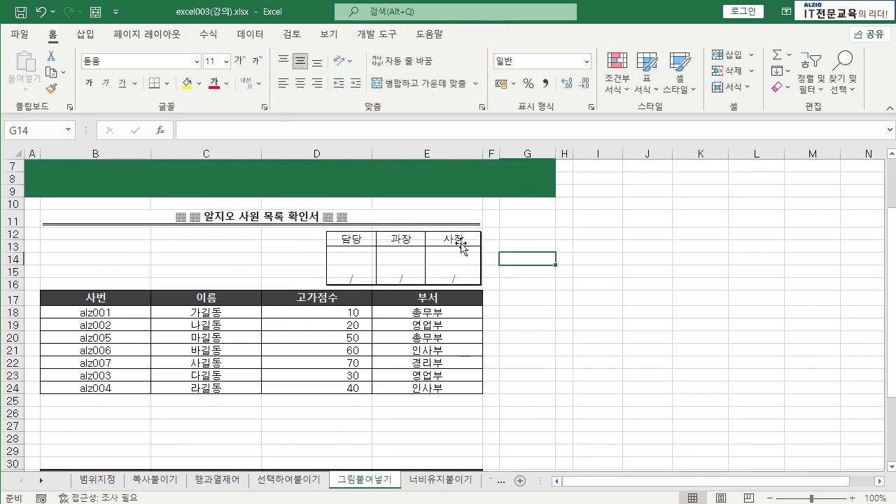
{"action": "left_click", "coordinate": [461, 245]}
{"action": "left_click", "coordinate": [502, 271]}
{"action": "left_click", "coordinate": [466, 278]}
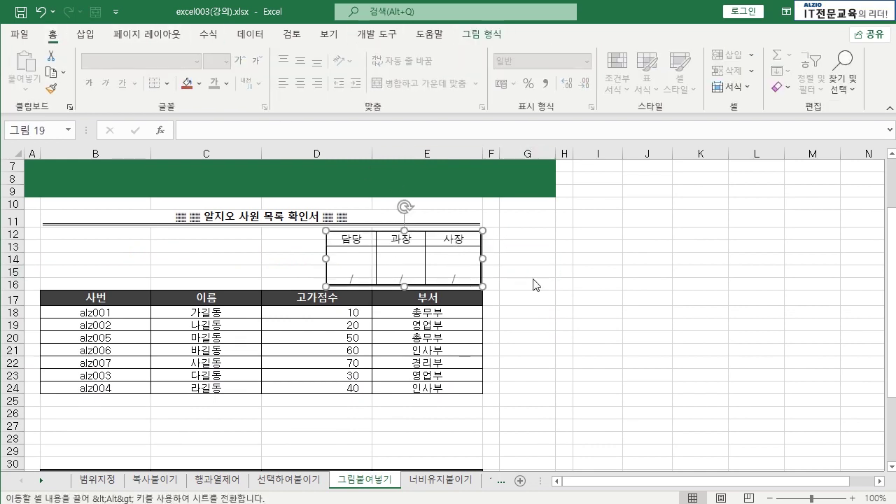
{"action": "left_click", "coordinate": [534, 277]}
{"action": "scroll", "coordinate": [548, 249], "scroll_direction": "up", "scroll_amount": 2}
{"action": "scroll", "coordinate": [700, 204], "scroll_direction": "down", "scroll_amount": 2}
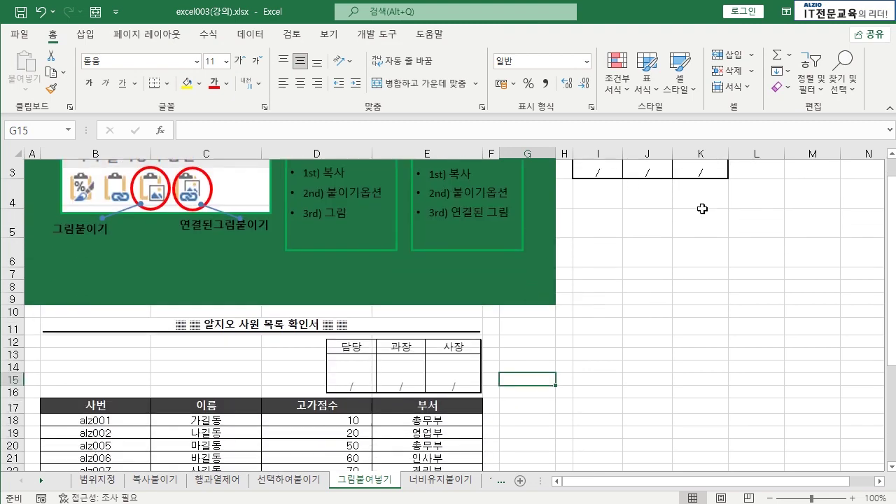
{"action": "left_click", "coordinate": [421, 257]}
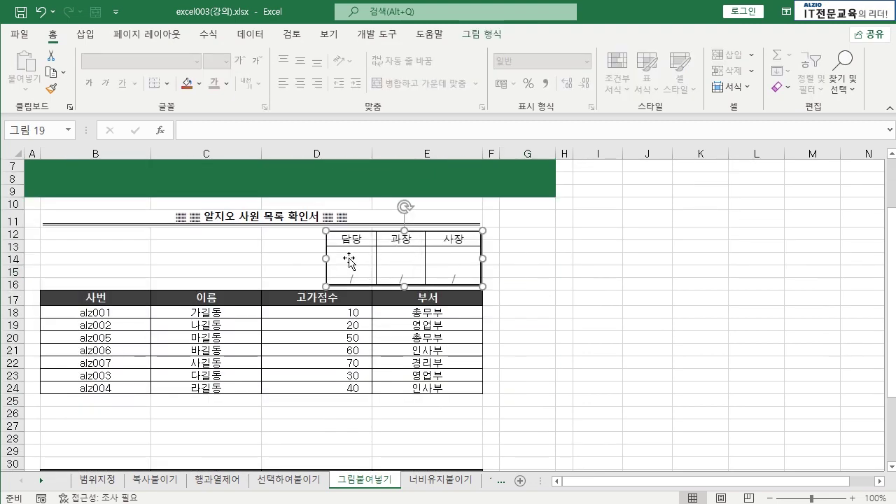
{"action": "left_click", "coordinate": [308, 256]}
{"action": "left_click", "coordinate": [576, 280]}
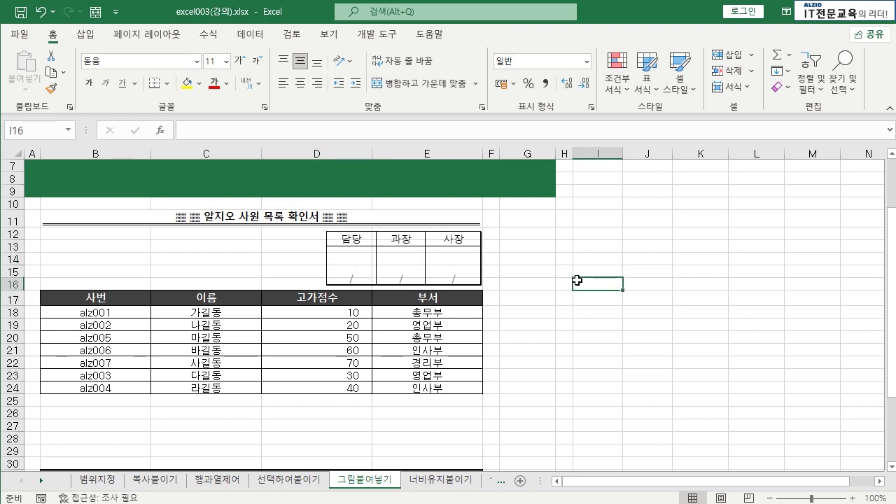
{"action": "scroll", "coordinate": [577, 280], "scroll_direction": "down", "scroll_amount": 2}
{"action": "scroll", "coordinate": [474, 334], "scroll_direction": "up", "scroll_amount": 5}
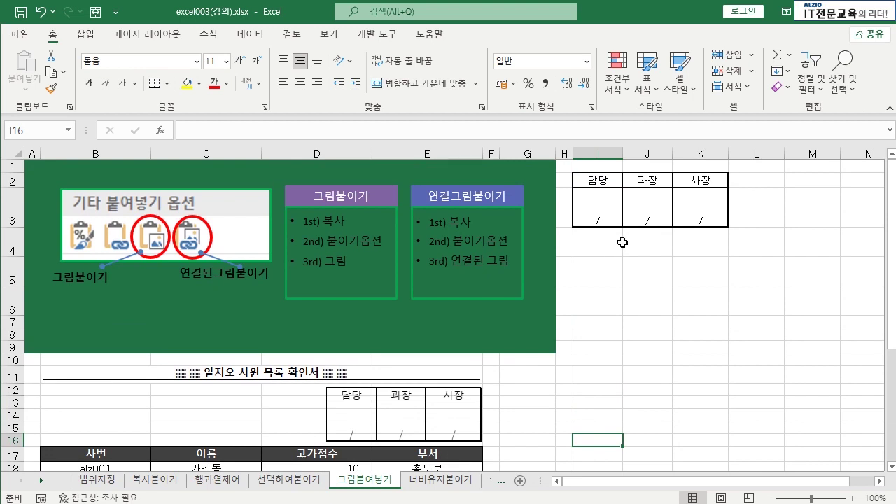
Copy the approval box I2:K3 and select cell D27 above the second list as the destination.
{"action": "left_click_drag", "start_coordinate": [594, 181], "coordinate": [697, 210]}
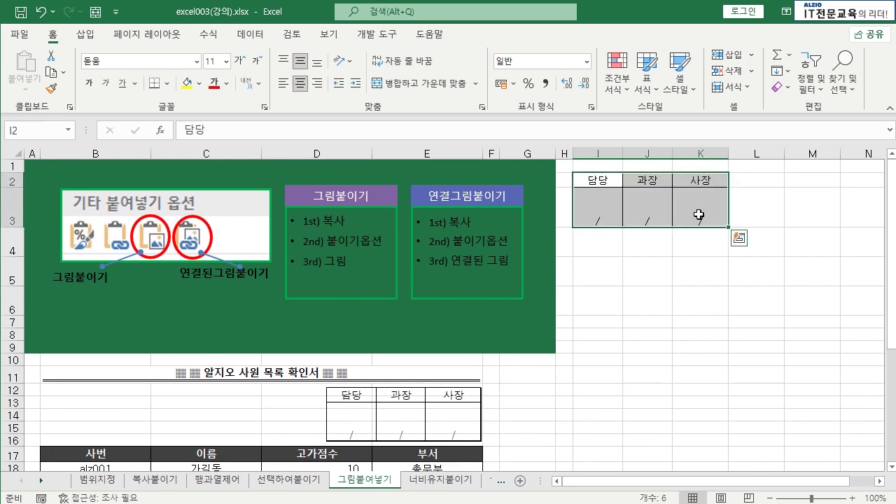
{"action": "key", "text": "ctrl+c"}
{"action": "scroll", "coordinate": [660, 261], "scroll_direction": "down", "scroll_amount": 3}
{"action": "scroll", "coordinate": [659, 261], "scroll_direction": "down", "scroll_amount": 1}
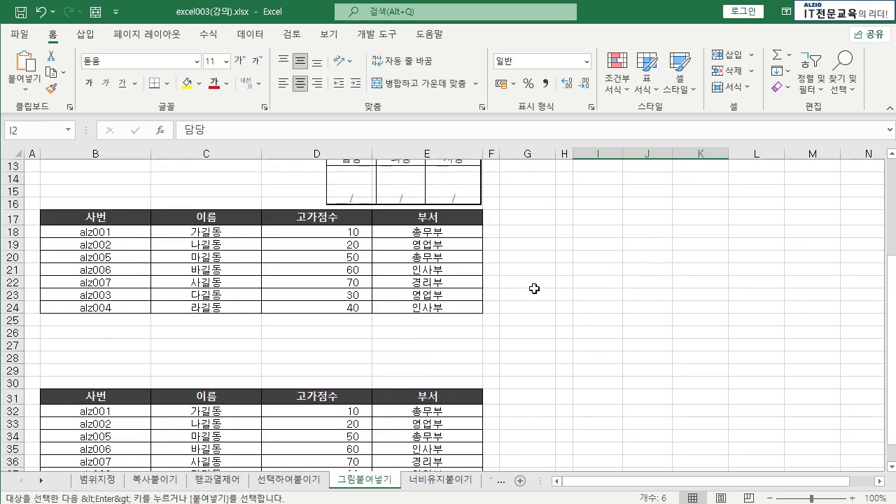
{"action": "left_click", "coordinate": [349, 338]}
{"action": "left_click", "coordinate": [350, 343]}
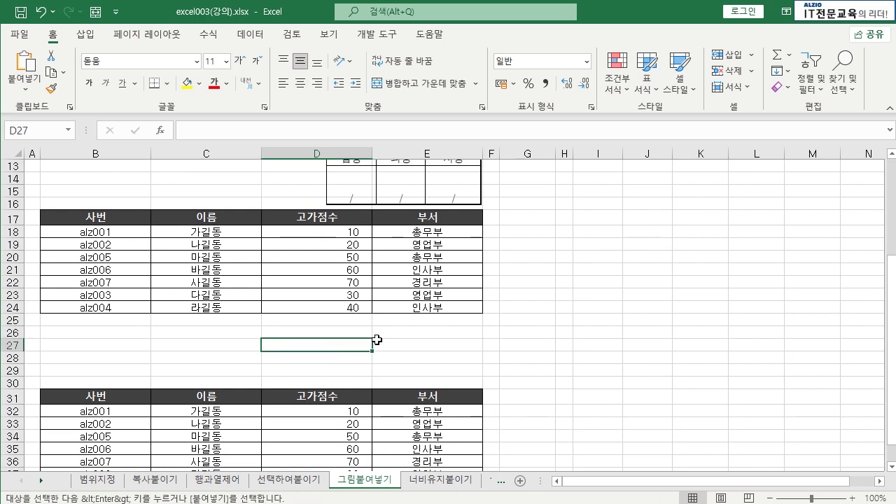
Try pasting the copied approval box at D27 as a plain picture (그림), check the paste options, and undo the paste.
{"action": "left_click", "coordinate": [25, 79]}
{"action": "left_click", "coordinate": [62, 238]}
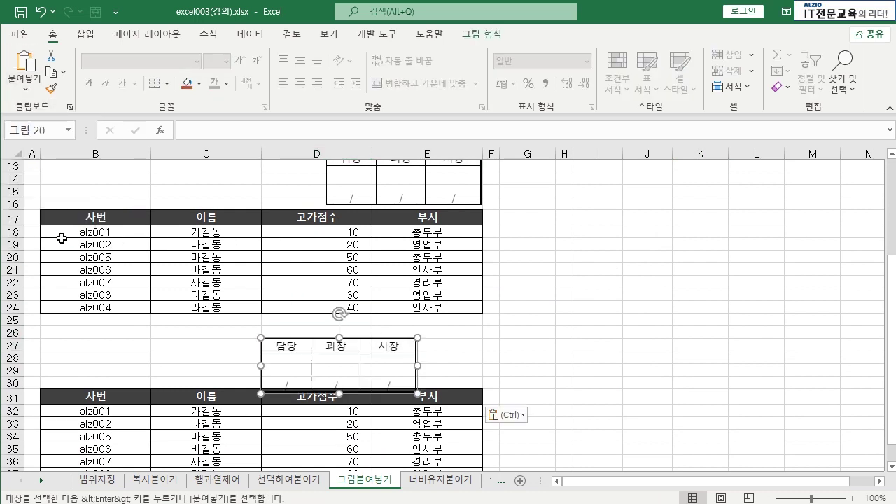
{"action": "left_click", "coordinate": [504, 415]}
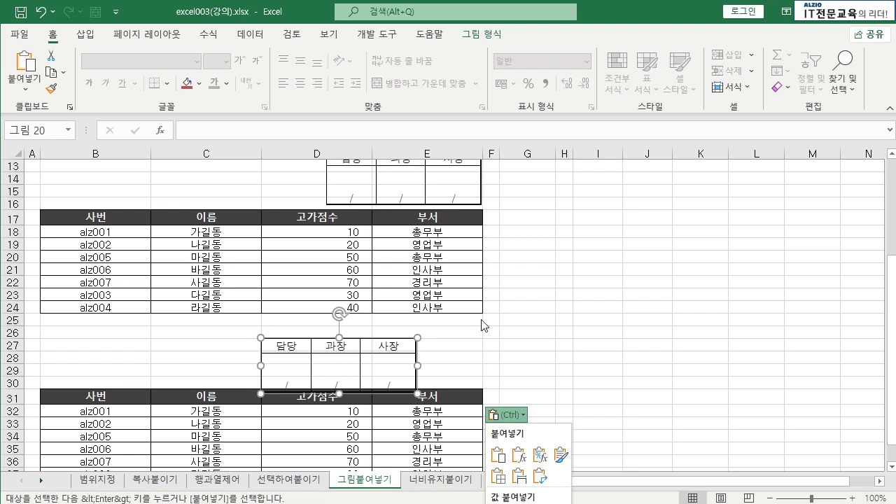
{"action": "scroll", "coordinate": [481, 324], "scroll_direction": "down", "scroll_amount": 4}
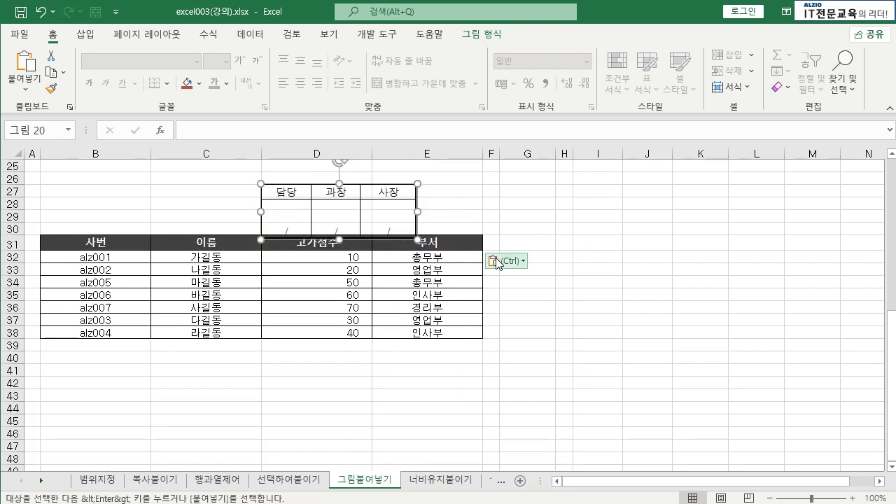
{"action": "left_click", "coordinate": [497, 262]}
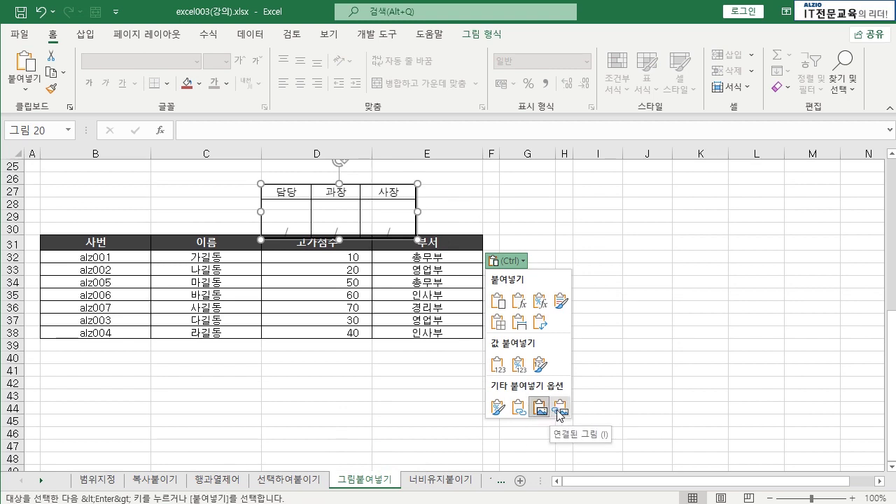
{"action": "scroll", "coordinate": [481, 330], "scroll_direction": "up", "scroll_amount": 2}
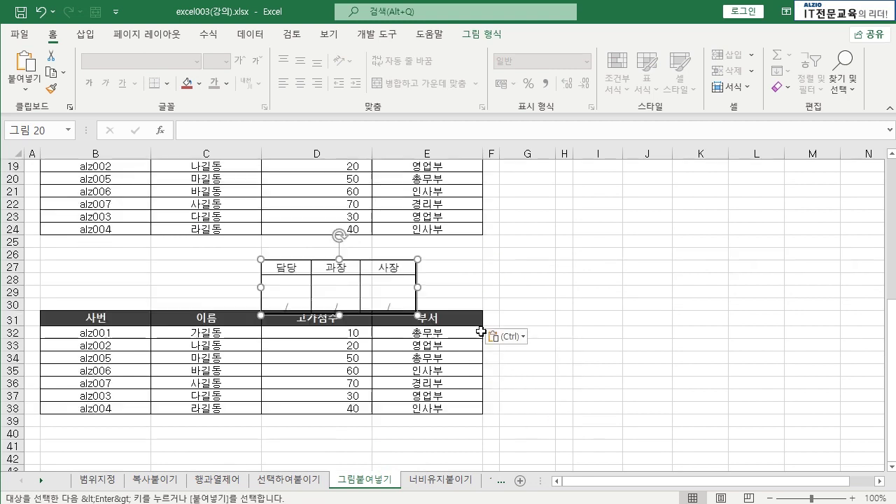
{"action": "key", "text": "ctrl+z"}
Paste the copied approval box I2:K3 at D27 as a linked picture (연결된 그림).
{"action": "scroll", "coordinate": [507, 334], "scroll_direction": "up", "scroll_amount": 6}
{"action": "scroll", "coordinate": [546, 267], "scroll_direction": "down", "scroll_amount": 3}
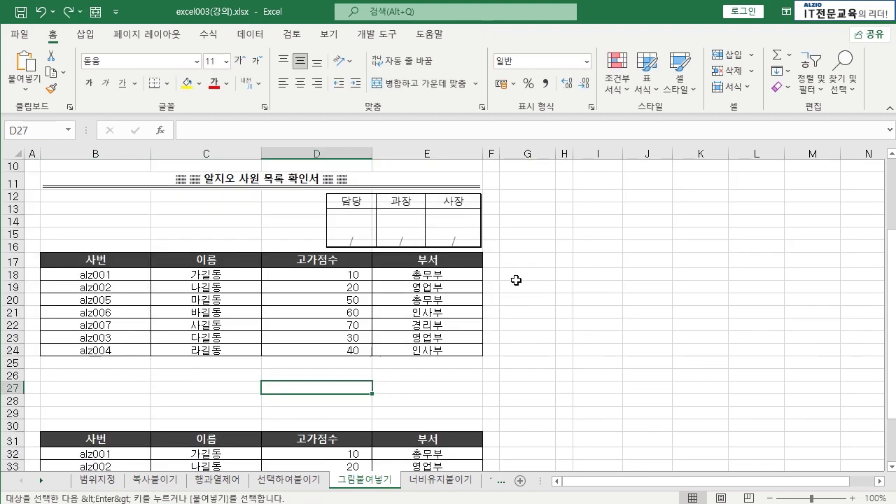
{"action": "left_click", "coordinate": [24, 89]}
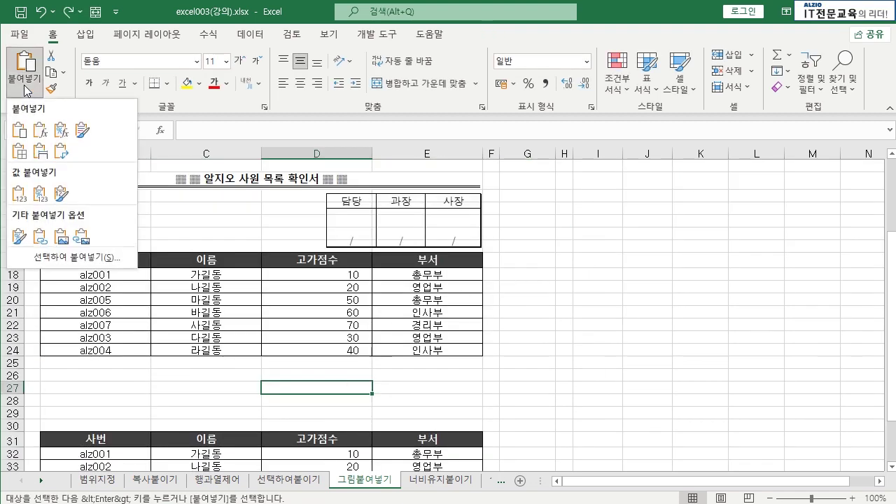
{"action": "left_click", "coordinate": [82, 236]}
{"action": "left_click", "coordinate": [503, 403]}
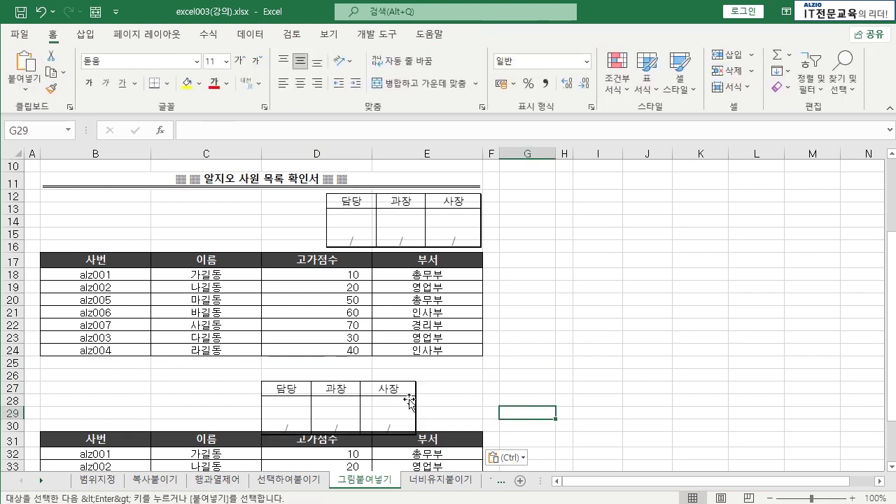
Move the linked approval box picture just above the second list, aligned with column E's right edge.
{"action": "left_click_drag", "start_coordinate": [397, 385], "coordinate": [462, 376]}
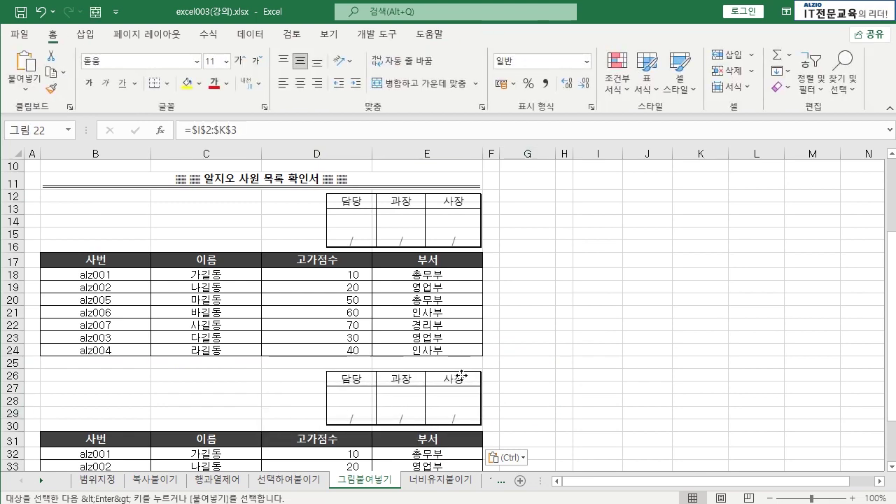
{"action": "left_click", "coordinate": [542, 378]}
{"action": "left_click", "coordinate": [428, 378]}
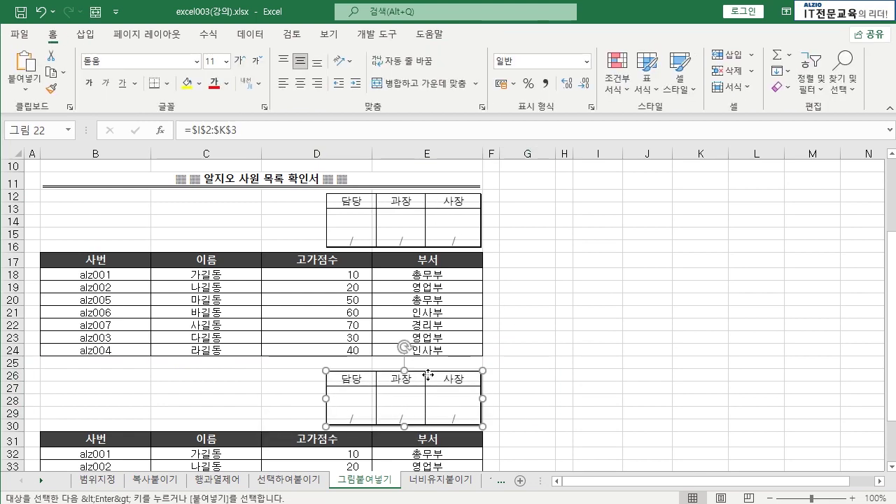
{"action": "left_click_drag", "start_coordinate": [428, 376], "coordinate": [430, 375]}
{"action": "left_click", "coordinate": [558, 359]}
Fill the heading cells I2:K2 of the source approval box with orange.
{"action": "scroll", "coordinate": [480, 254], "scroll_direction": "up", "scroll_amount": 3}
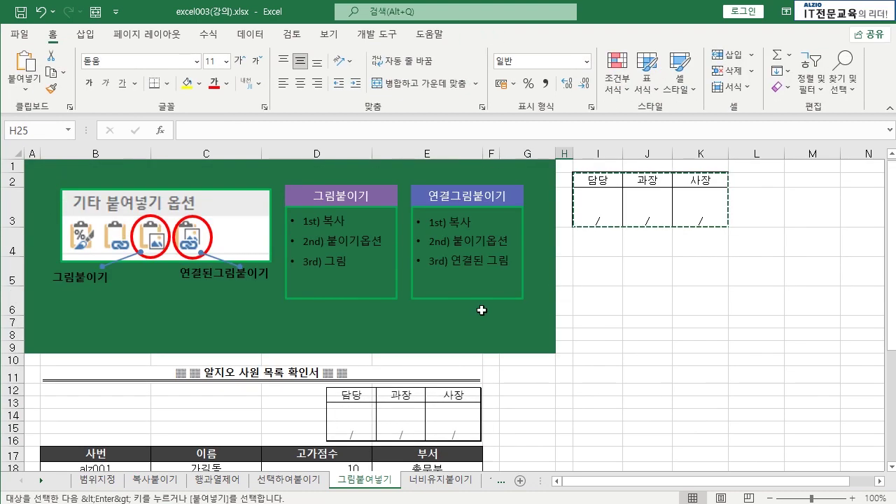
{"action": "scroll", "coordinate": [570, 326], "scroll_direction": "down", "scroll_amount": 3}
{"action": "scroll", "coordinate": [607, 291], "scroll_direction": "up", "scroll_amount": 2}
{"action": "scroll", "coordinate": [641, 308], "scroll_direction": "up", "scroll_amount": 1}
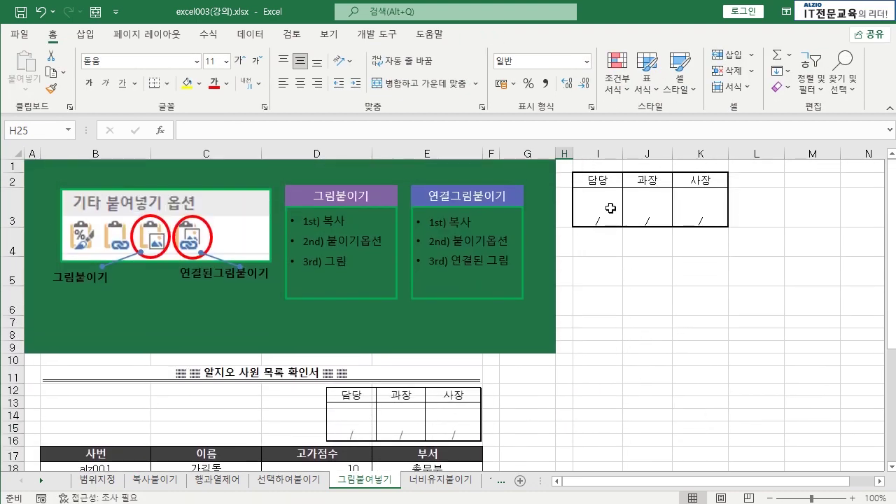
{"action": "left_click_drag", "start_coordinate": [602, 181], "coordinate": [721, 218]}
{"action": "left_click", "coordinate": [689, 278]}
{"action": "left_click_drag", "start_coordinate": [604, 180], "coordinate": [700, 180]}
{"action": "left_click", "coordinate": [201, 85]}
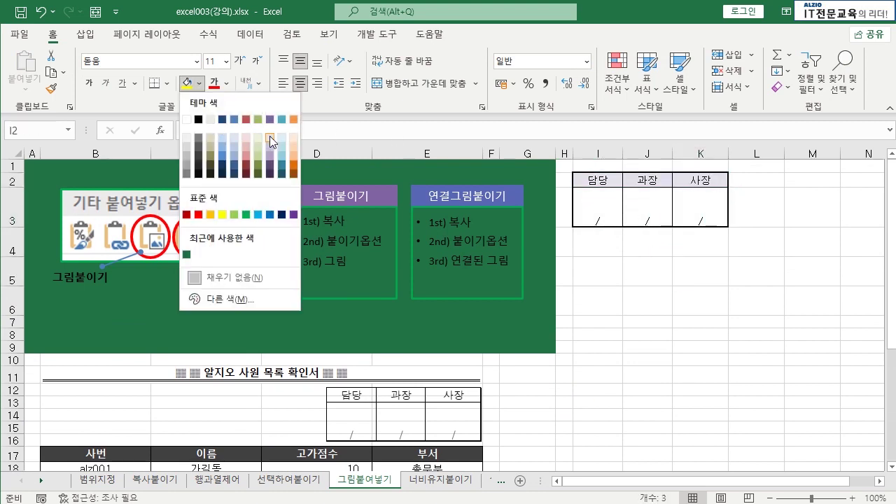
{"action": "left_click", "coordinate": [210, 214]}
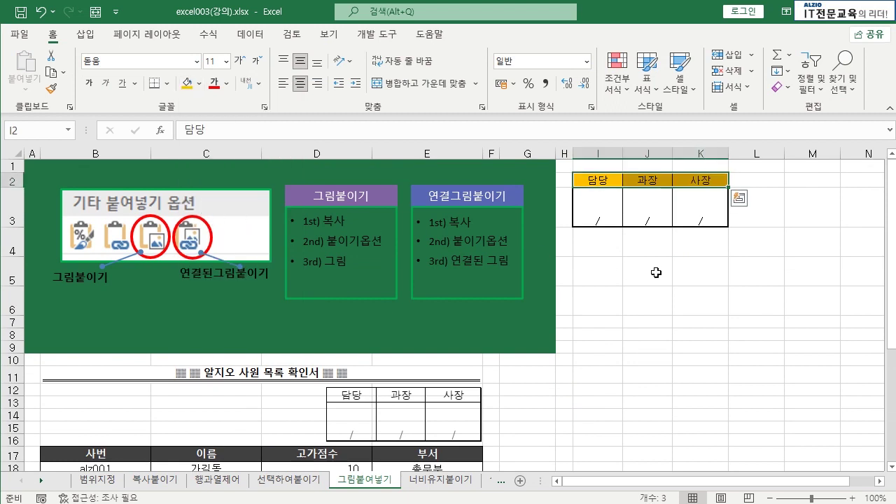
{"action": "left_click", "coordinate": [654, 272]}
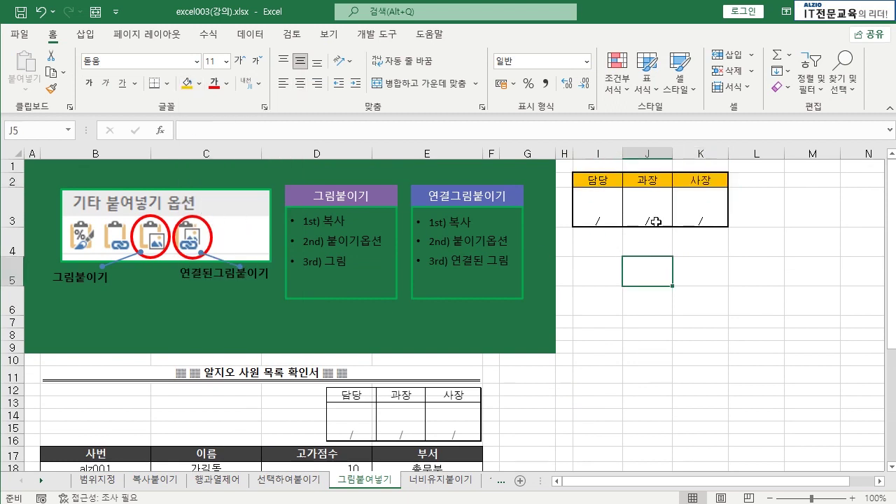
Change the middle heading of the source approval box in J2 to 팀장.
{"action": "double_click", "coordinate": [639, 178]}
{"action": "key", "text": "BackSpace"}
{"action": "type", "text": "팀"}
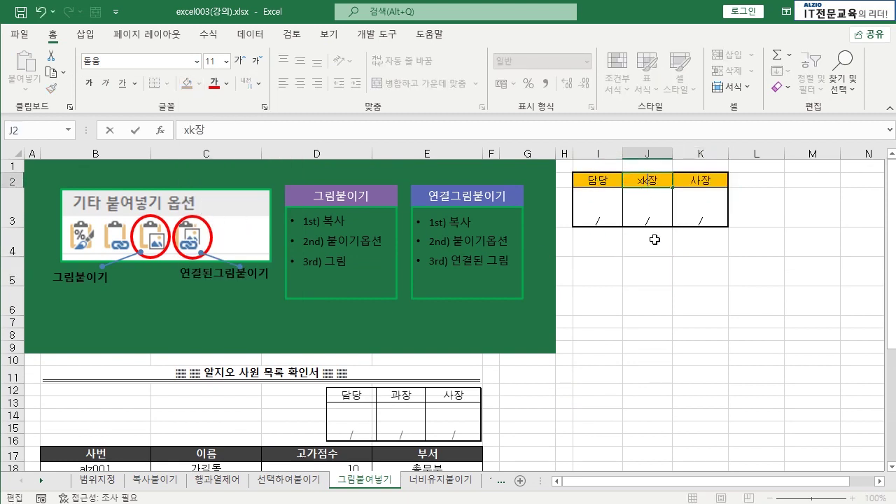
{"action": "key", "text": "Return"}
{"action": "key", "text": "Up"}
{"action": "key", "text": "Left"}
{"action": "key", "text": "Down"}
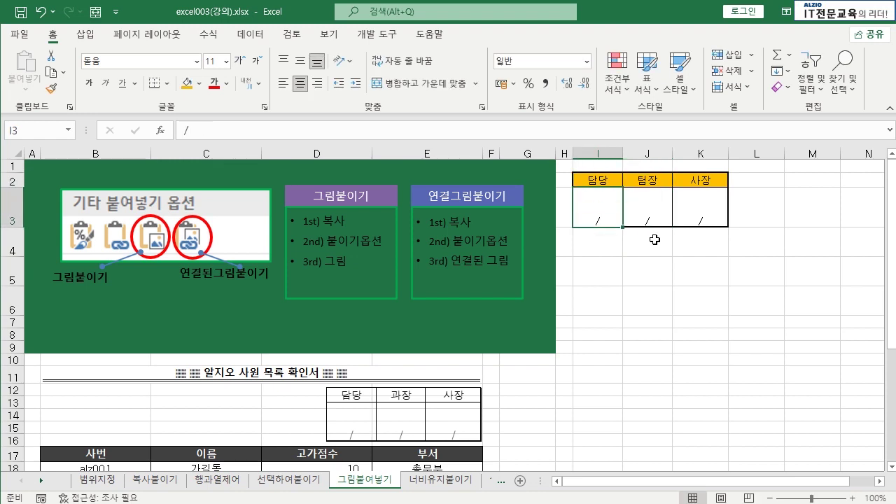
{"action": "left_click", "coordinate": [654, 295]}
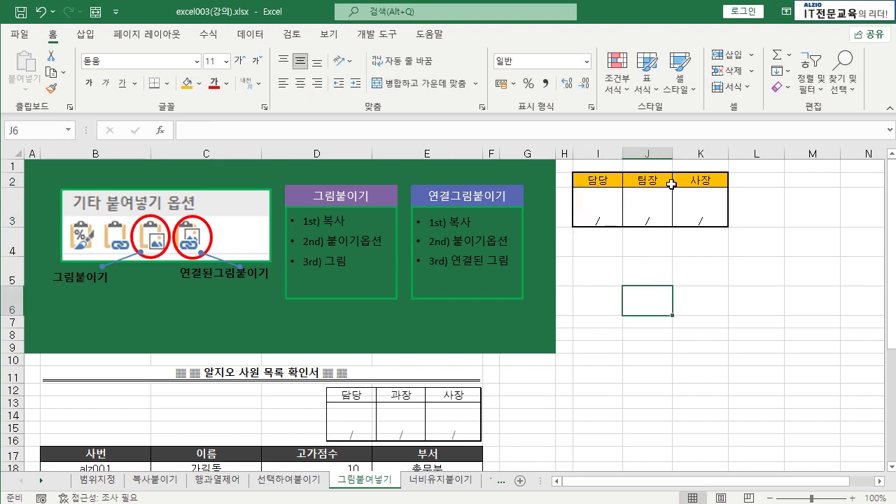
Compare the linked picture above the second list with the plain picture above the first list after the source edits.
{"action": "left_click", "coordinate": [413, 414]}
{"action": "scroll", "coordinate": [482, 399], "scroll_direction": "down", "scroll_amount": 3}
{"action": "left_click", "coordinate": [497, 397]}
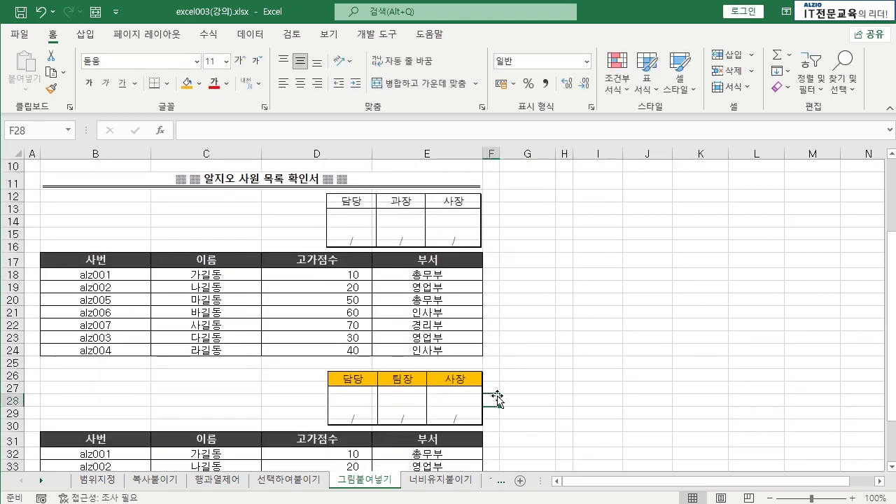
{"action": "left_click", "coordinate": [427, 397]}
{"action": "left_click", "coordinate": [517, 384]}
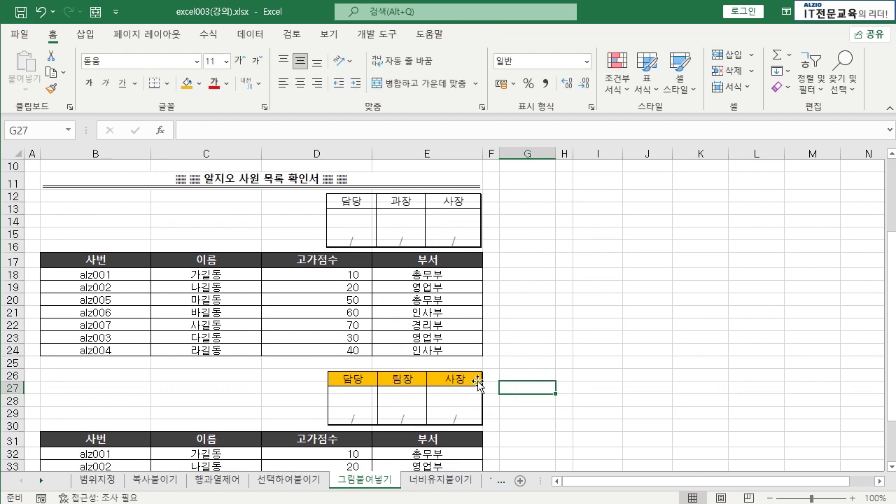
{"action": "left_click", "coordinate": [572, 358]}
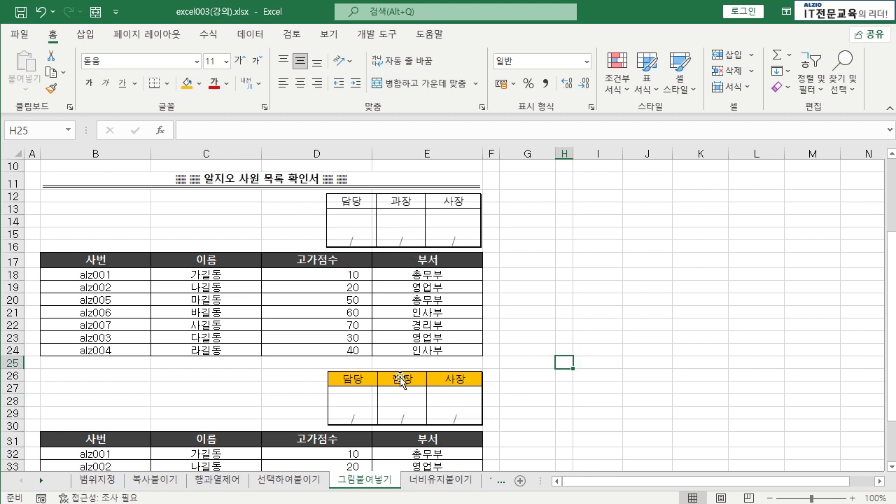
Clear all contents and formatting, including borders and fill, from the source approval box I2:K3.
{"action": "scroll", "coordinate": [514, 367], "scroll_direction": "up", "scroll_amount": 3}
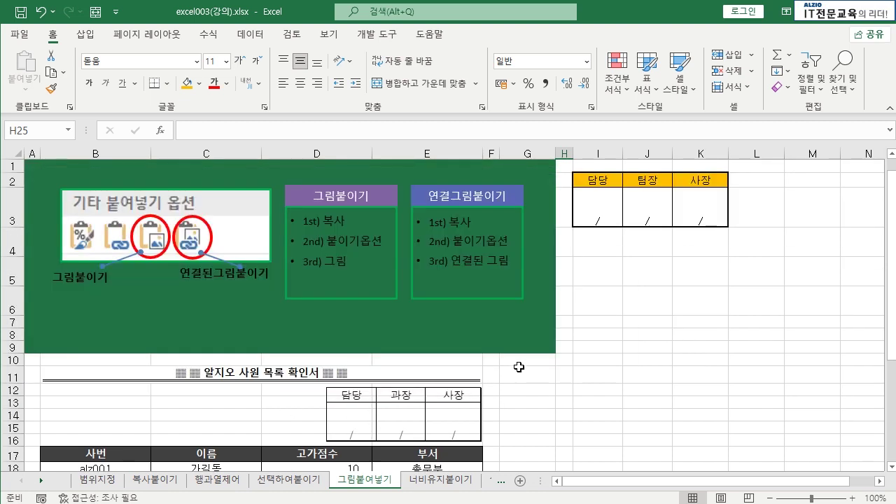
{"action": "left_click_drag", "start_coordinate": [594, 180], "coordinate": [693, 214]}
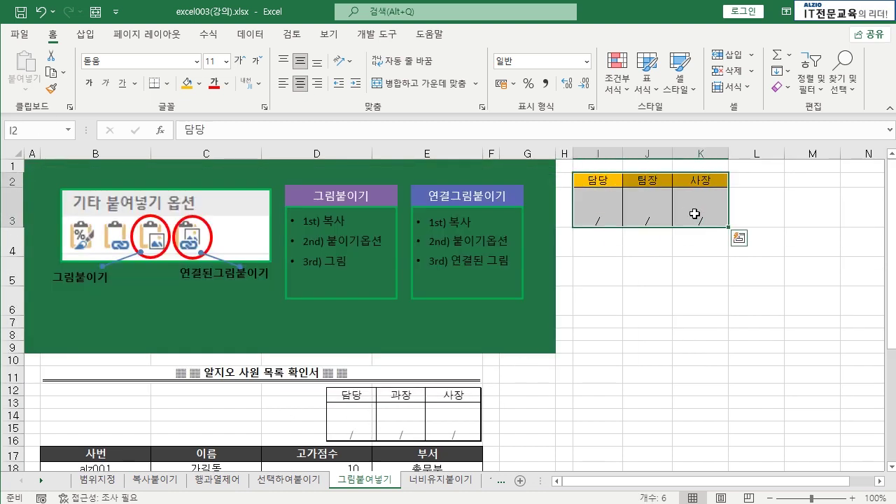
{"action": "key", "text": "Delete"}
{"action": "key", "text": "alt+e"}
{"action": "key", "text": "a"}
{"action": "key", "text": "a"}
{"action": "left_click", "coordinate": [691, 245]}
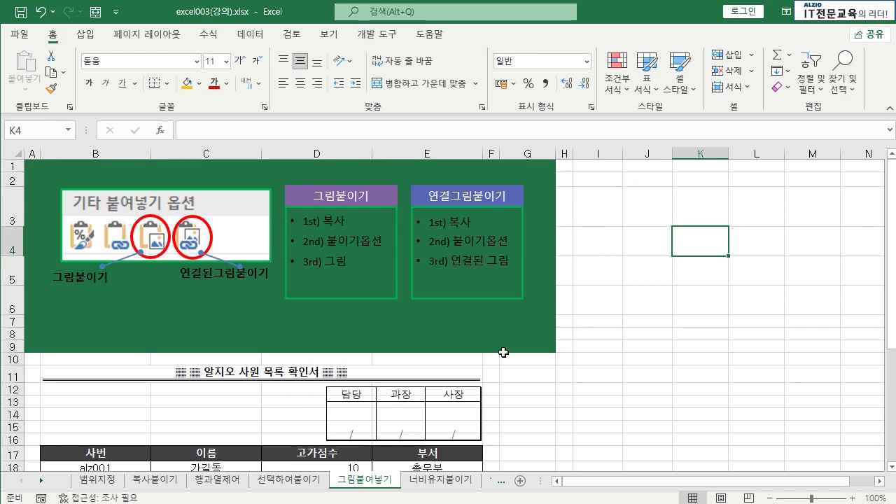
Move the linked picture from above the second list to the empty cells beside the first list.
{"action": "left_click", "coordinate": [413, 399]}
{"action": "left_click", "coordinate": [560, 388]}
{"action": "scroll", "coordinate": [560, 387], "scroll_direction": "down", "scroll_amount": 3}
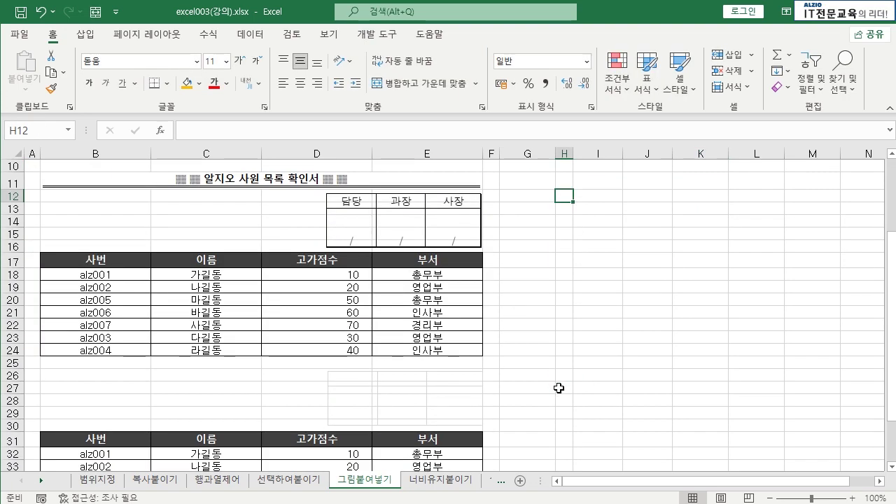
{"action": "left_click", "coordinate": [406, 398]}
{"action": "left_click_drag", "start_coordinate": [406, 392], "coordinate": [651, 341]}
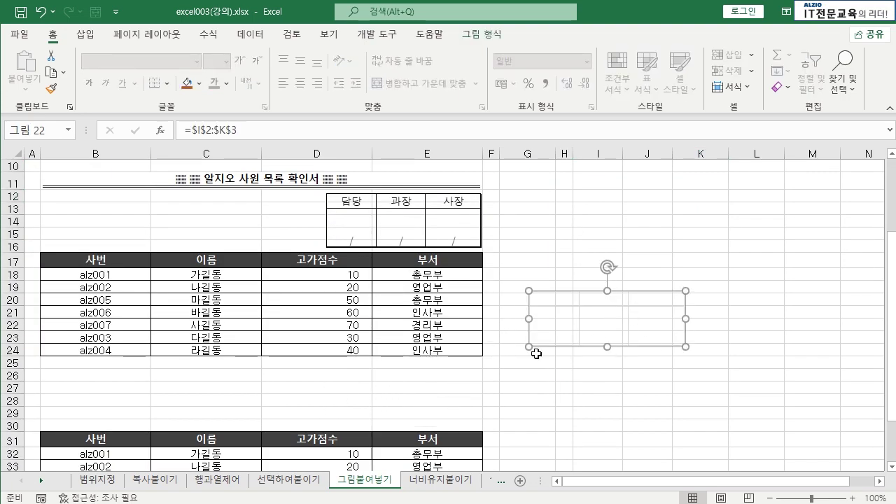
{"action": "scroll", "coordinate": [581, 224], "scroll_direction": "up", "scroll_amount": 2}
{"action": "scroll", "coordinate": [642, 206], "scroll_direction": "down", "scroll_amount": 1}
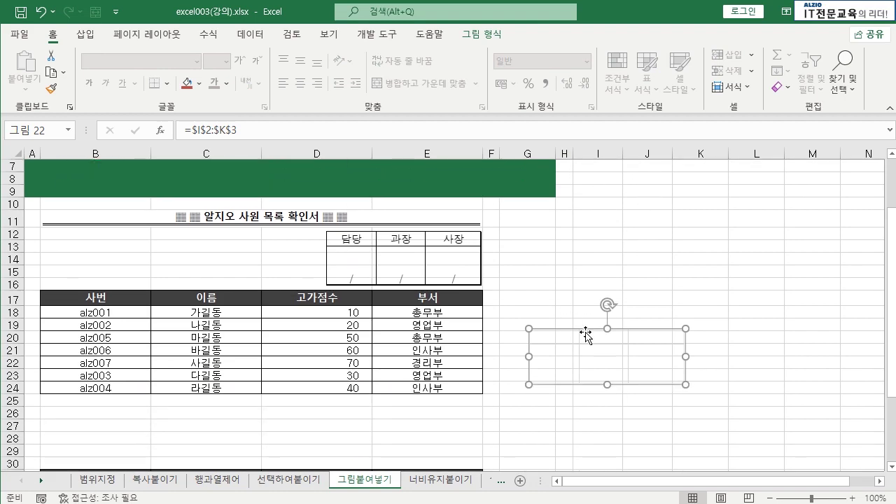
Undo the linked picture's move and the clearing of the source approval box, keeping the orange headings and 팀장, and compare both pictures.
{"action": "key", "text": "ctrl+z"}
{"action": "key", "text": "ctrl+z"}
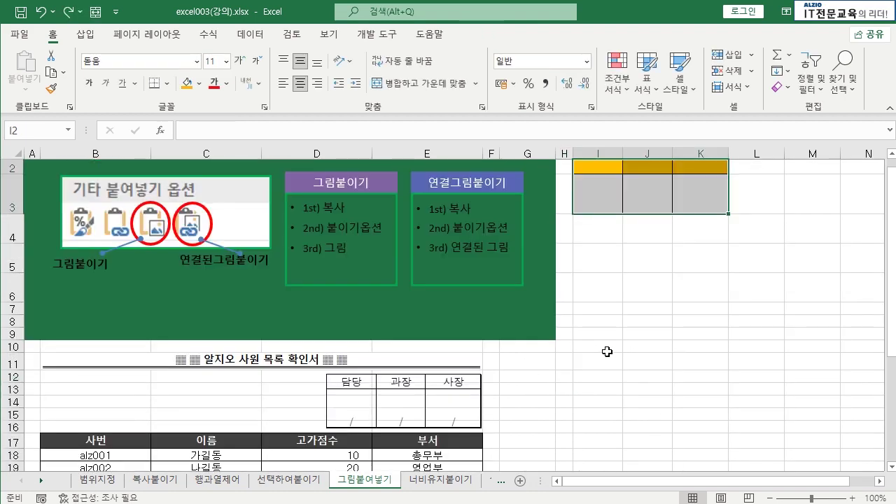
{"action": "key", "text": "ctrl+z"}
{"action": "key", "text": "ctrl+z"}
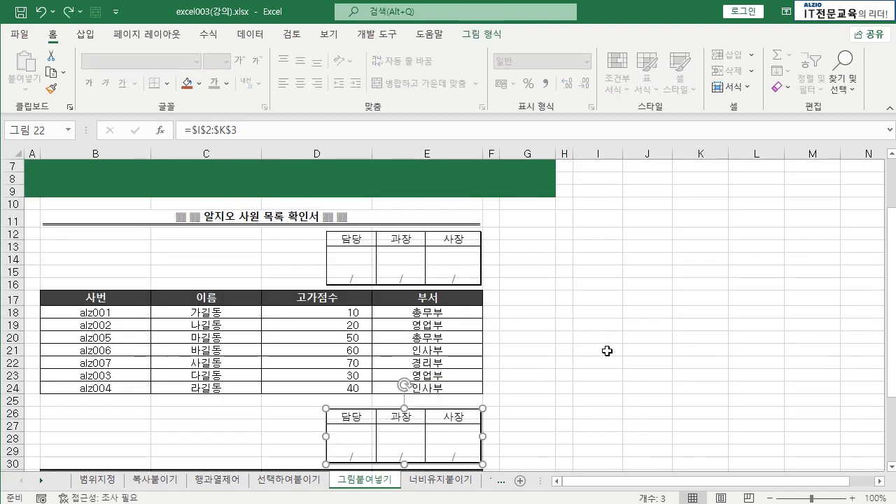
{"action": "key", "text": "ctrl+z"}
{"action": "key", "text": "ctrl+z"}
{"action": "key", "text": "ctrl+z"}
{"action": "key", "text": "ctrl+z"}
{"action": "key", "text": "ctrl+z"}
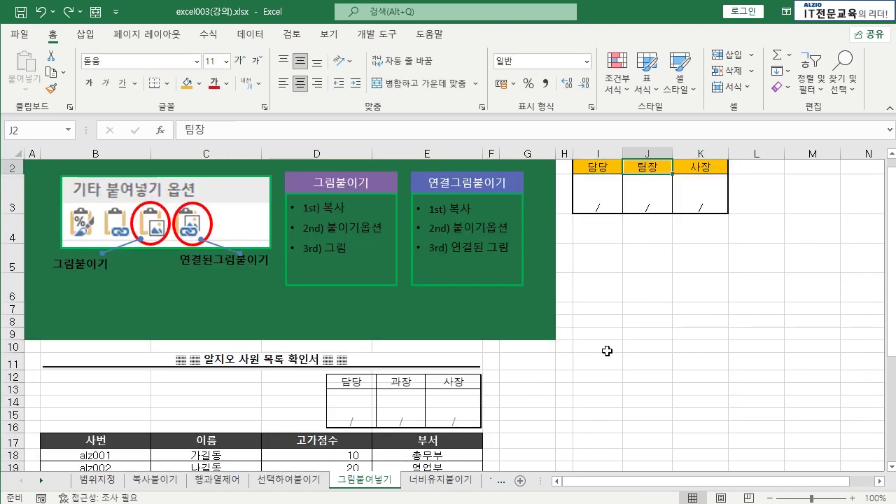
{"action": "key", "text": "ctrl+y"}
{"action": "key", "text": "ctrl+y"}
{"action": "left_click", "coordinate": [607, 351]}
{"action": "scroll", "coordinate": [607, 351], "scroll_direction": "down", "scroll_amount": 4}
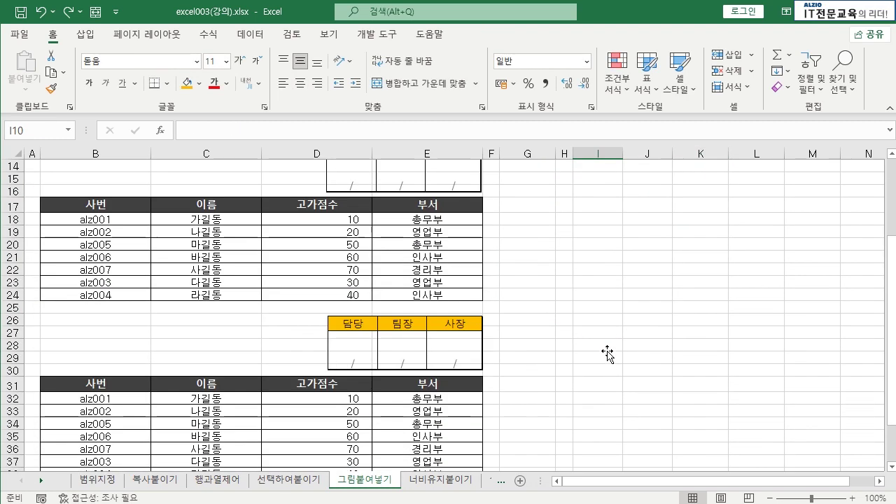
{"action": "scroll", "coordinate": [478, 303], "scroll_direction": "up", "scroll_amount": 2}
{"action": "scroll", "coordinate": [478, 303], "scroll_direction": "down", "scroll_amount": 2}
{"action": "scroll", "coordinate": [483, 302], "scroll_direction": "up", "scroll_amount": 1}
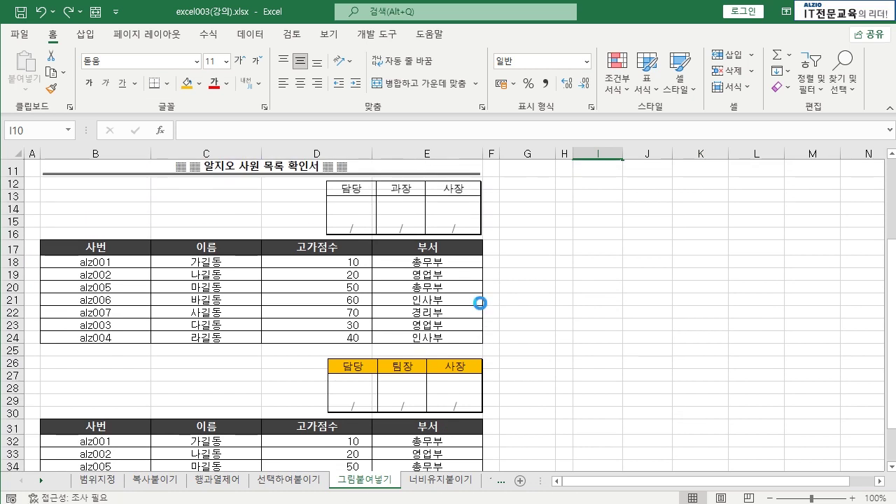
Switch to the 실무교통비명세서 sheet and look over the expense form and the blank area below it.
{"action": "key", "text": "ctrl+Page_Down"}
{"action": "key", "text": "ctrl+Page_Down"}
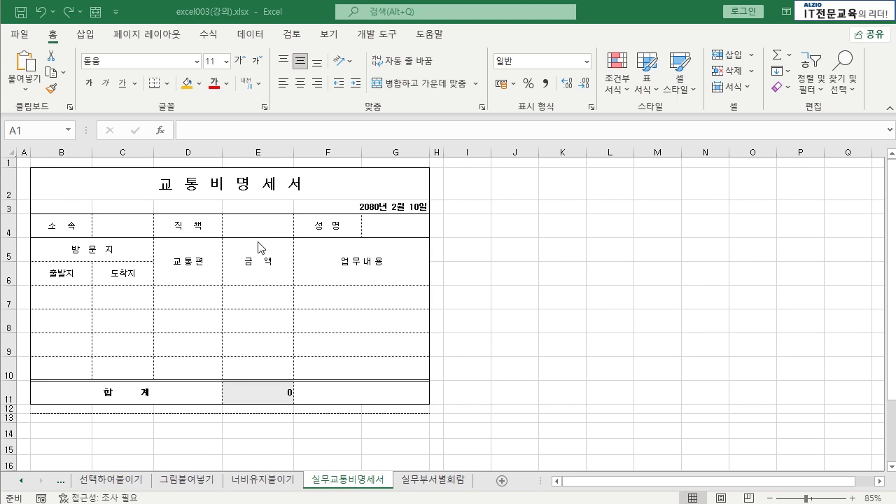
{"action": "left_click_drag", "start_coordinate": [201, 185], "coordinate": [222, 240]}
{"action": "left_click_drag", "start_coordinate": [249, 377], "coordinate": [248, 392]}
{"action": "scroll", "coordinate": [230, 364], "scroll_direction": "down", "scroll_amount": 3}
{"action": "left_click", "coordinate": [71, 235]}
{"action": "left_click_drag", "start_coordinate": [70, 236], "coordinate": [394, 408]}
{"action": "scroll", "coordinate": [394, 404], "scroll_direction": "up", "scroll_amount": 3}
Try copying the expense form's cell range B2:G11 and pasting it at B14.
{"action": "left_click_drag", "start_coordinate": [253, 189], "coordinate": [309, 388]}
{"action": "key", "text": "ctrl+c"}
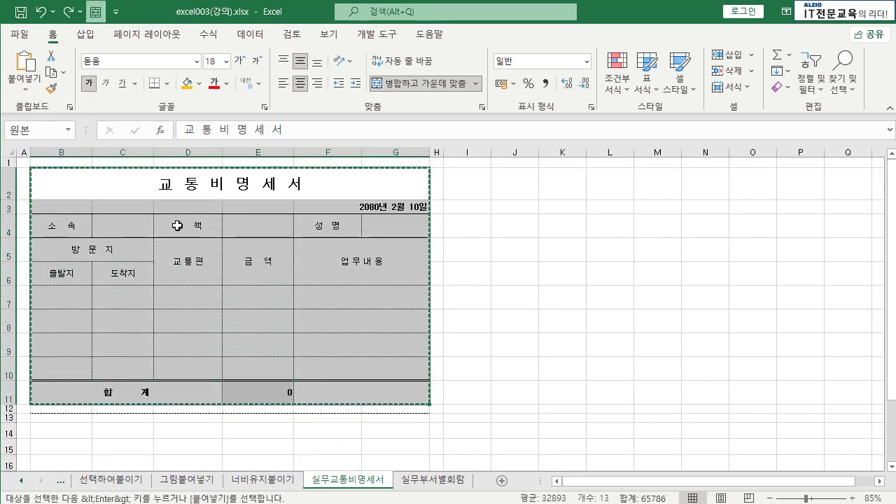
{"action": "scroll", "coordinate": [178, 235], "scroll_direction": "down", "scroll_amount": 2}
{"action": "left_click", "coordinate": [76, 300]}
{"action": "key", "text": "ctrl+v"}
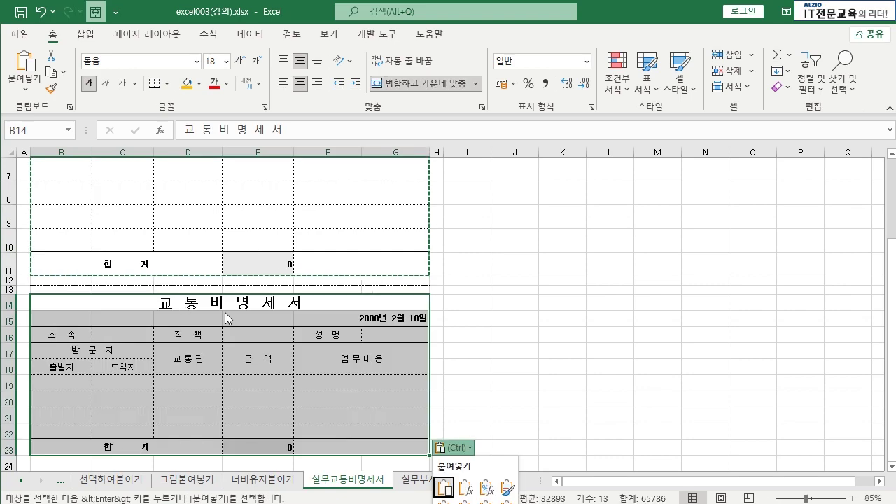
{"action": "key", "text": "Escape"}
{"action": "scroll", "coordinate": [127, 312], "scroll_direction": "down", "scroll_amount": 1}
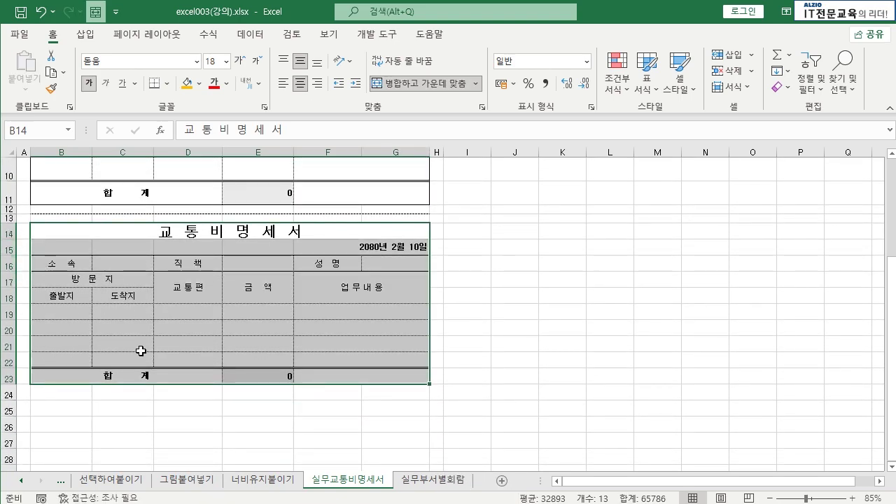
Undo the form copy pasted at B14 and end the copy mode.
{"action": "scroll", "coordinate": [141, 351], "scroll_direction": "up", "scroll_amount": 3}
{"action": "key", "text": "ctrl+z"}
{"action": "left_click", "coordinate": [144, 280]}
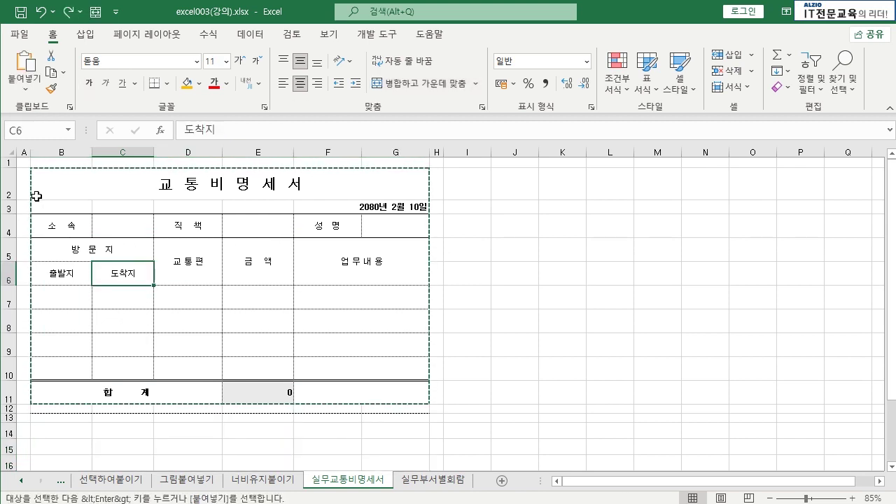
{"action": "key", "text": "Escape"}
{"action": "left_click_drag", "start_coordinate": [39, 185], "coordinate": [324, 384]}
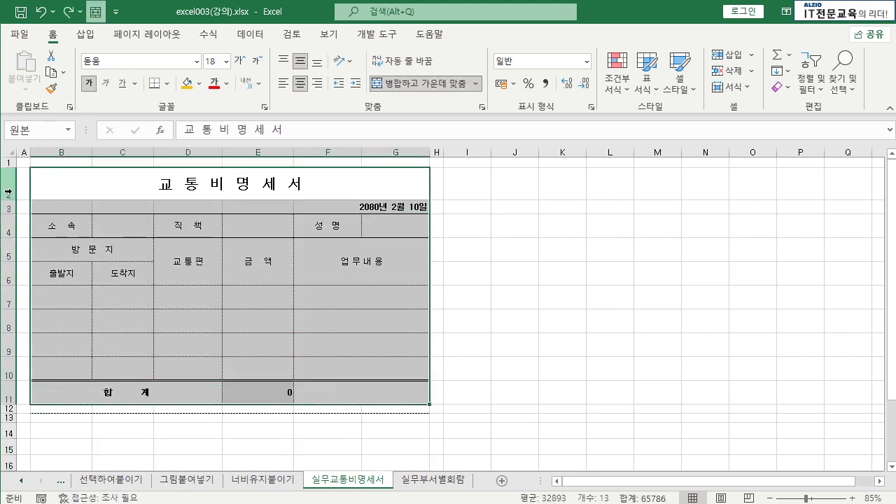
{"action": "left_click_drag", "start_coordinate": [42, 184], "coordinate": [320, 385]}
{"action": "scroll", "coordinate": [138, 351], "scroll_direction": "down", "scroll_amount": 2}
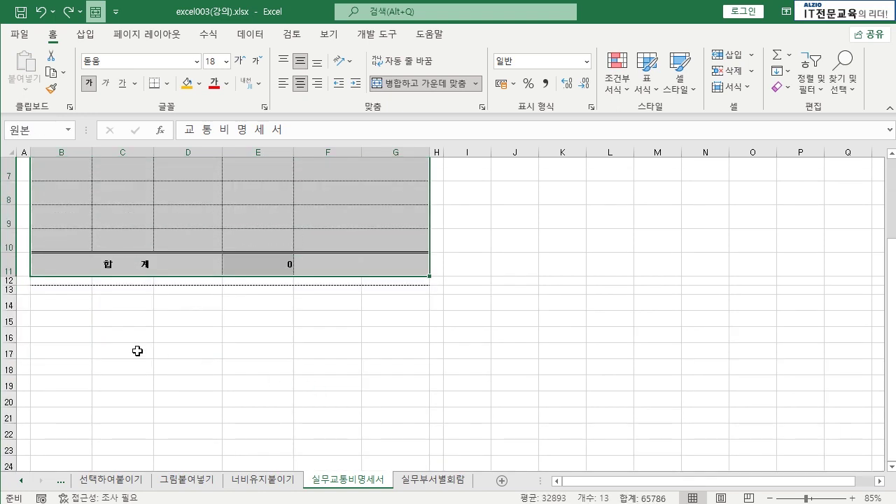
{"action": "scroll", "coordinate": [137, 351], "scroll_direction": "up", "scroll_amount": 2}
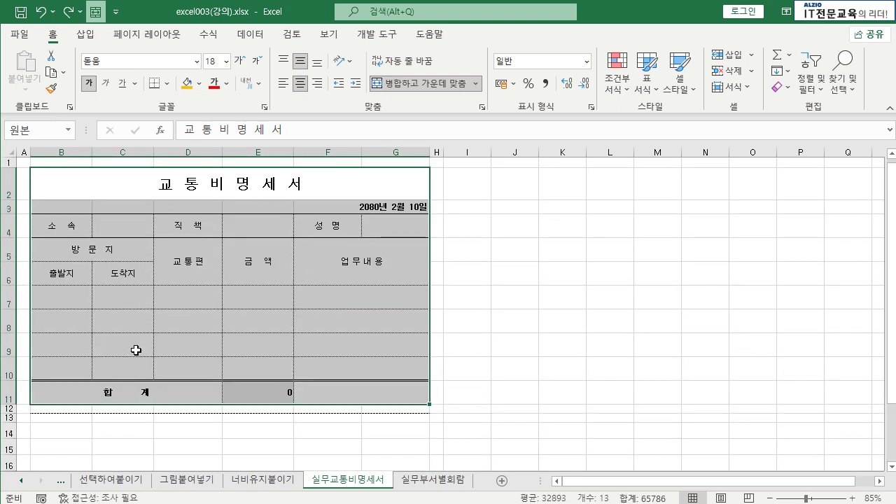
{"action": "left_click", "coordinate": [175, 278]}
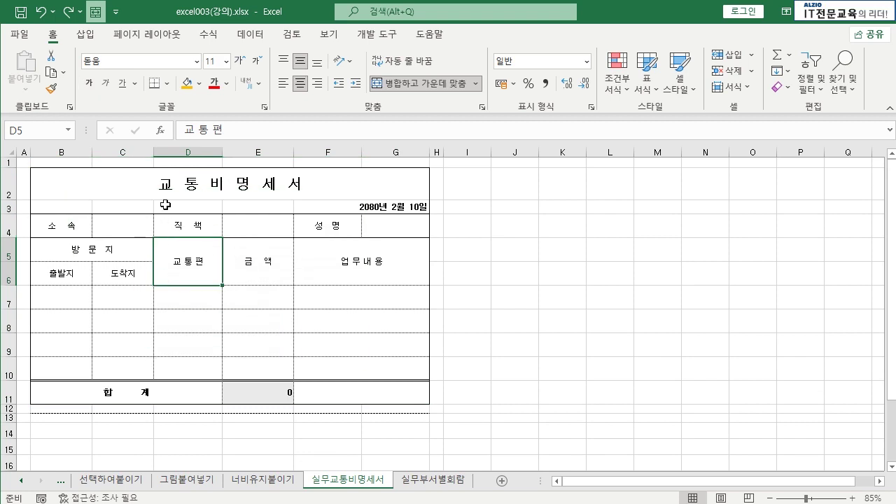
Copy the entire rows 2 to 11 of the expense form and paste them at row 14.
{"action": "left_click_drag", "start_coordinate": [8, 184], "coordinate": [9, 390]}
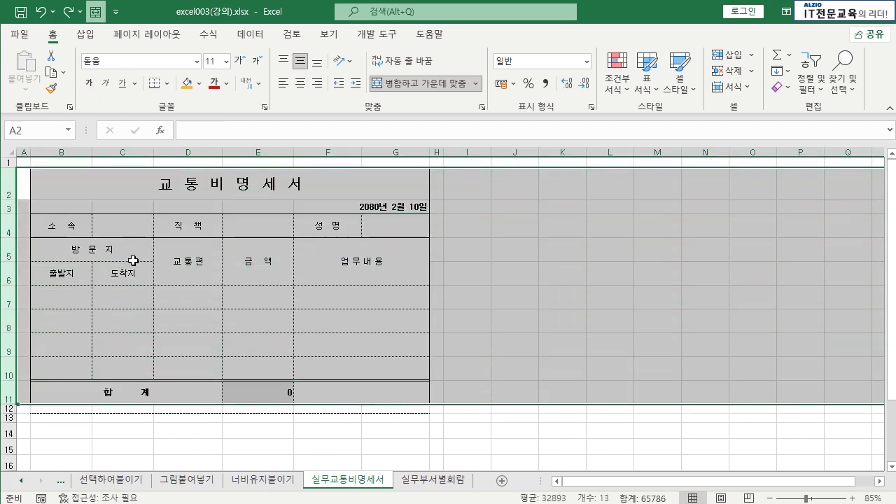
{"action": "key", "text": "ctrl+c"}
{"action": "scroll", "coordinate": [140, 256], "scroll_direction": "down", "scroll_amount": 1}
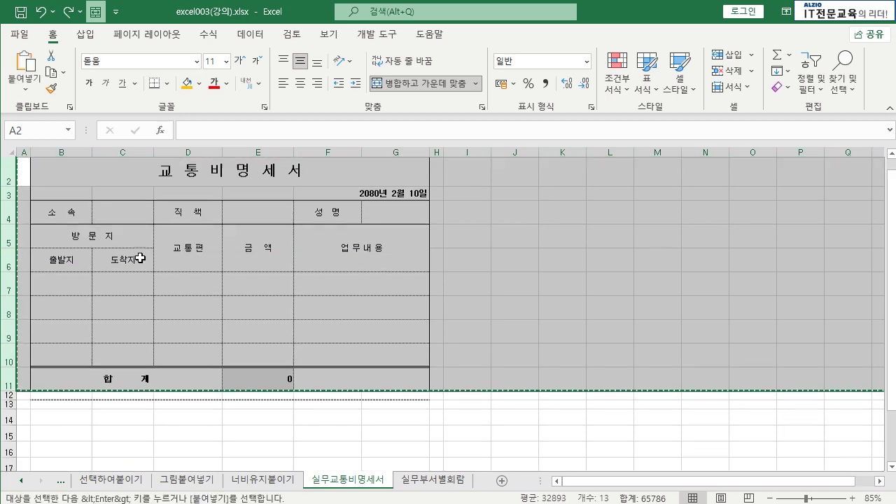
{"action": "left_click", "coordinate": [8, 377]}
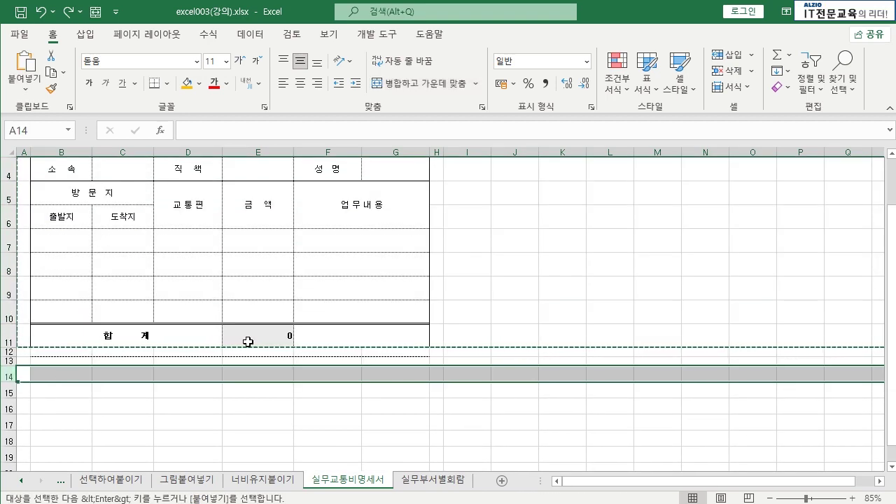
{"action": "key", "text": "ctrl+v"}
{"action": "key", "text": "Escape"}
{"action": "left_click", "coordinate": [280, 351]}
{"action": "scroll", "coordinate": [268, 348], "scroll_direction": "down", "scroll_amount": 3}
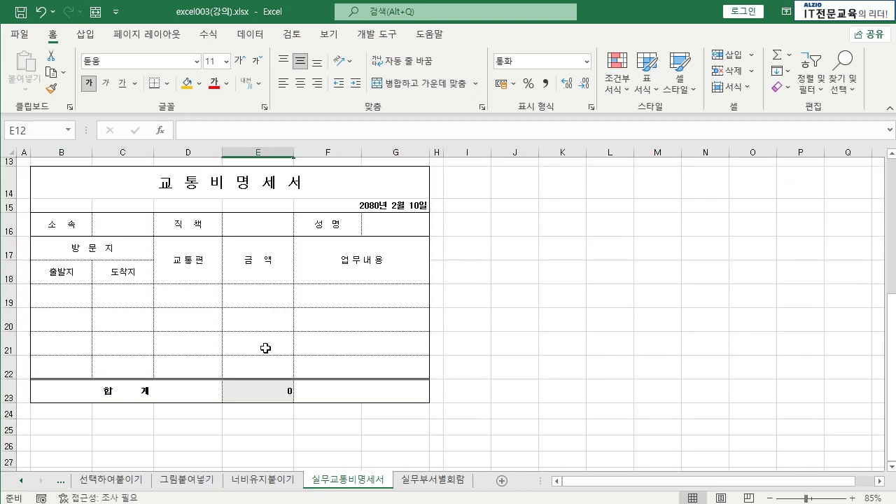
Compare the original and the copied expense forms, checking the row heights and the 소속 cells C4 and C16.
{"action": "scroll", "coordinate": [259, 346], "scroll_direction": "up", "scroll_amount": 2}
{"action": "scroll", "coordinate": [260, 346], "scroll_direction": "up", "scroll_amount": 1}
{"action": "scroll", "coordinate": [260, 345], "scroll_direction": "down", "scroll_amount": 2}
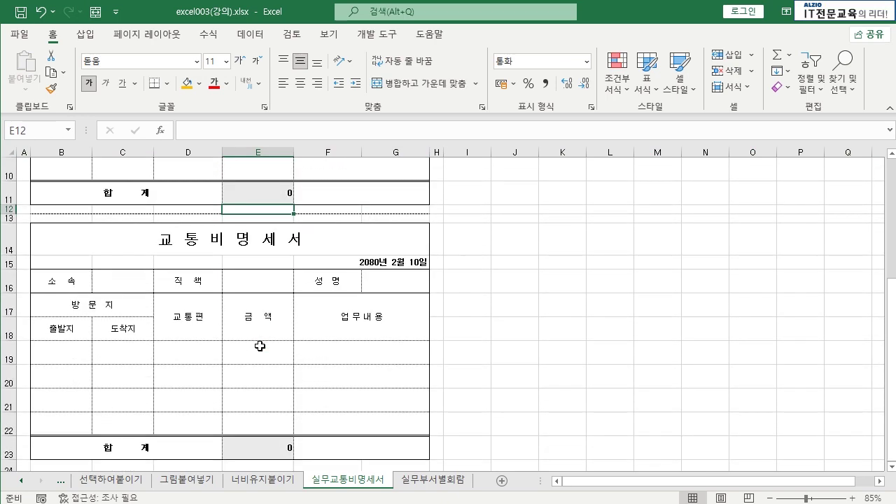
{"action": "scroll", "coordinate": [259, 345], "scroll_direction": "up", "scroll_amount": 3}
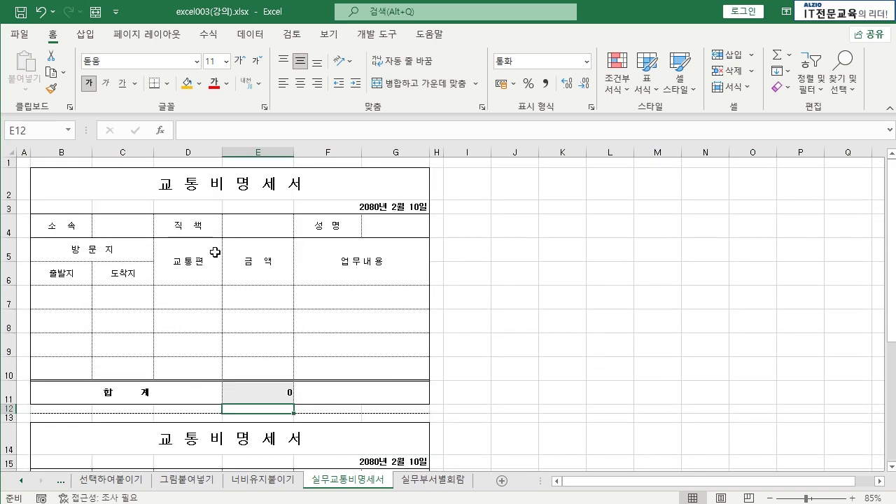
{"action": "scroll", "coordinate": [214, 253], "scroll_direction": "down", "scroll_amount": 3}
{"action": "scroll", "coordinate": [215, 253], "scroll_direction": "up", "scroll_amount": 3}
{"action": "left_click", "coordinate": [222, 189]}
{"action": "left_click", "coordinate": [112, 223]}
{"action": "scroll", "coordinate": [111, 224], "scroll_direction": "down", "scroll_amount": 1}
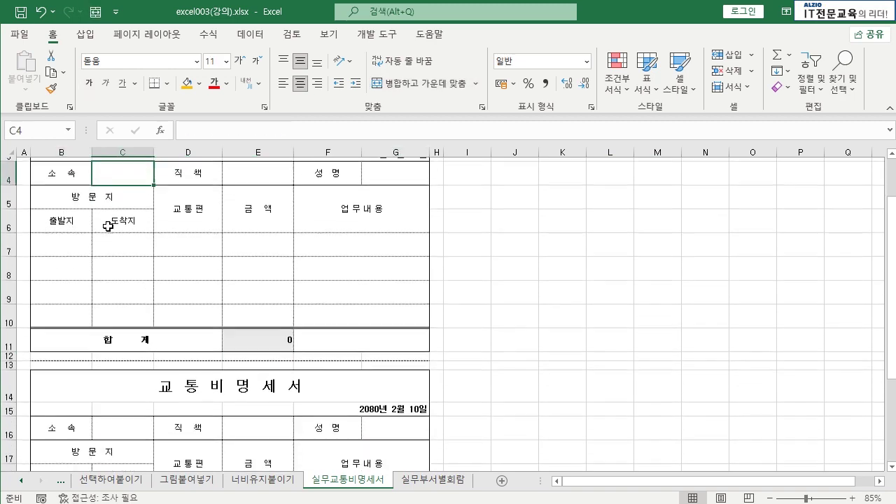
{"action": "left_click", "coordinate": [123, 424]}
{"action": "left_click", "coordinate": [126, 172]}
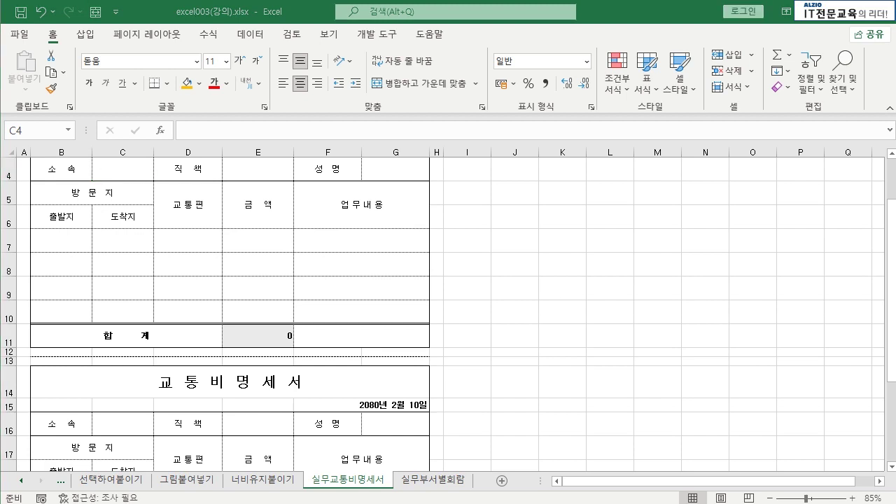
Enter 영업부 in the 소속 cell C4 of the upper form and check it against the lower form.
{"action": "left_click", "coordinate": [124, 169]}
{"action": "type", "text": "ㅇ"}
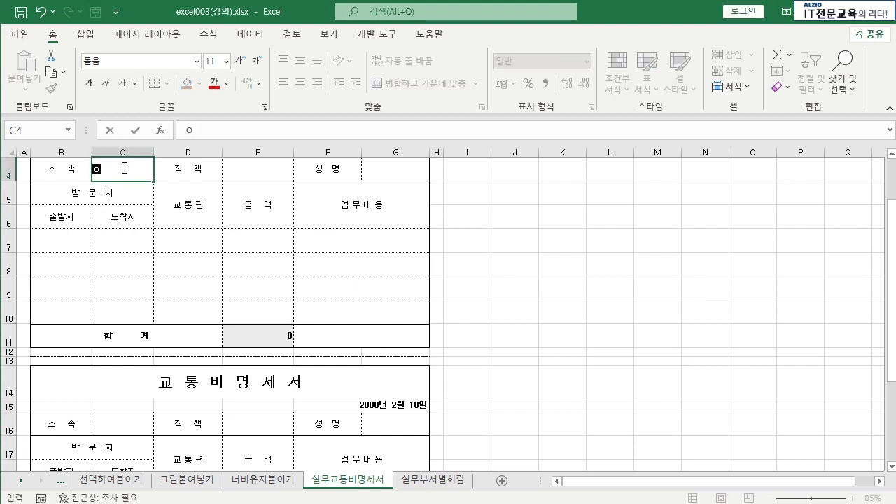
{"action": "type", "text": "ㅕㅇㅓㅂㅜ"}
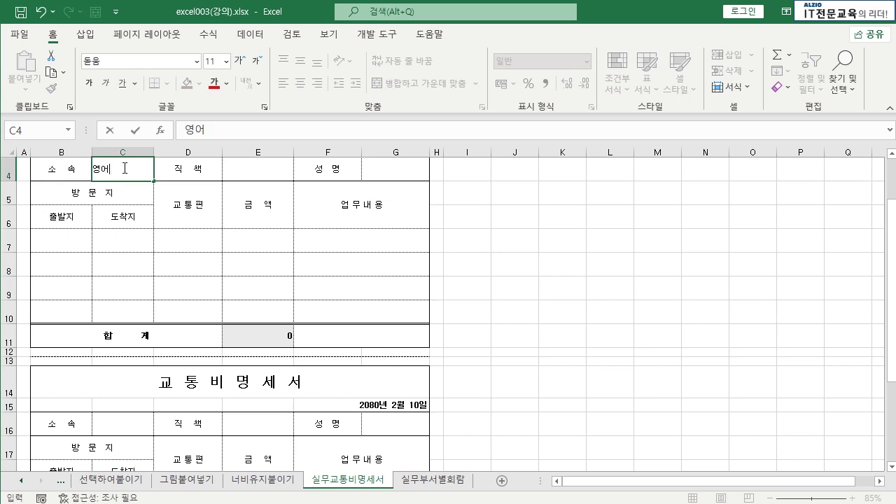
{"action": "type", "text": "ㅜ"}
{"action": "key", "text": "Return"}
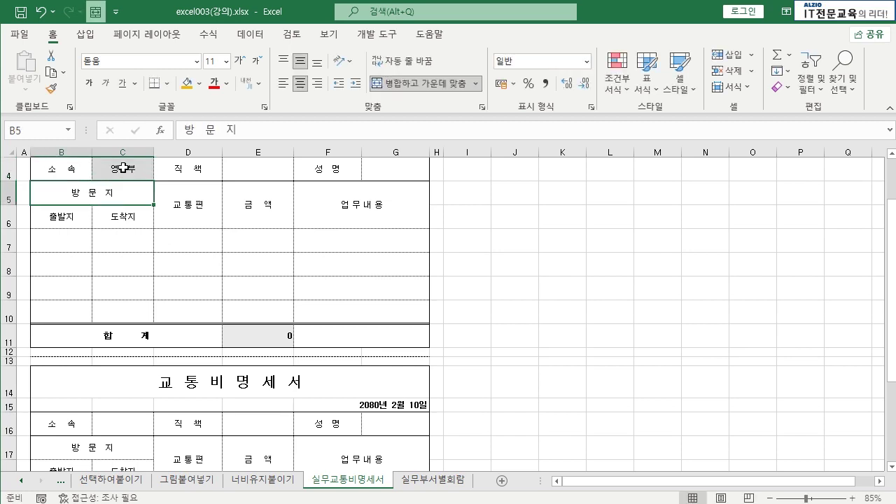
{"action": "left_click", "coordinate": [124, 433]}
{"action": "left_click", "coordinate": [123, 168]}
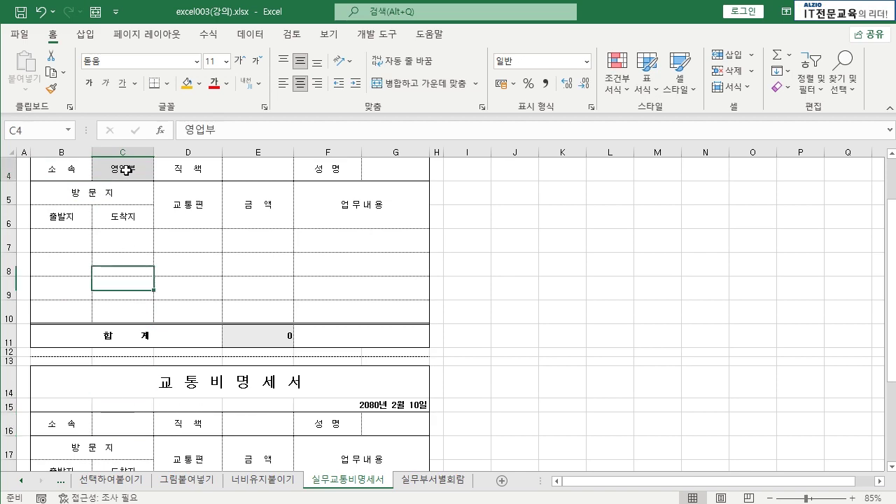
Clear the 소속 cell C4 of the upper form and examine the matching 소속 and 직책 cells of both forms.
{"action": "scroll", "coordinate": [124, 260], "scroll_direction": "up", "scroll_amount": 1}
{"action": "key", "text": "Delete"}
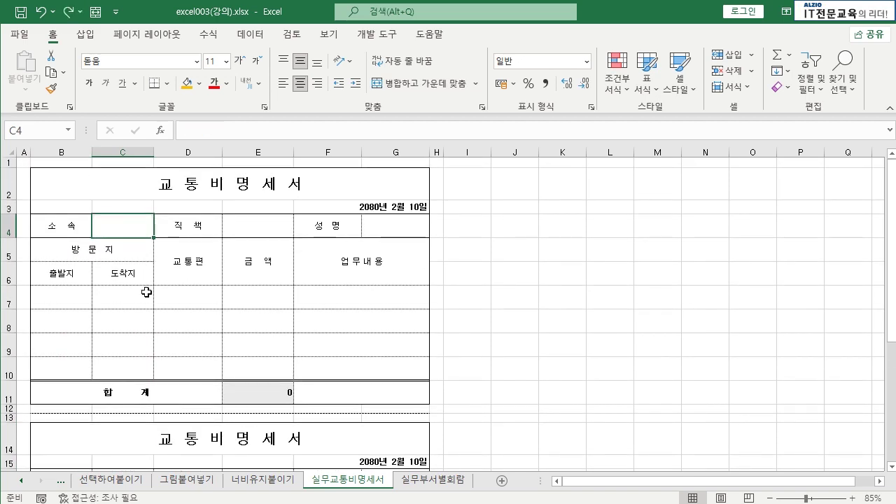
{"action": "scroll", "coordinate": [145, 372], "scroll_direction": "down", "scroll_amount": 1}
{"action": "left_click", "coordinate": [139, 420]}
{"action": "left_click", "coordinate": [250, 173]}
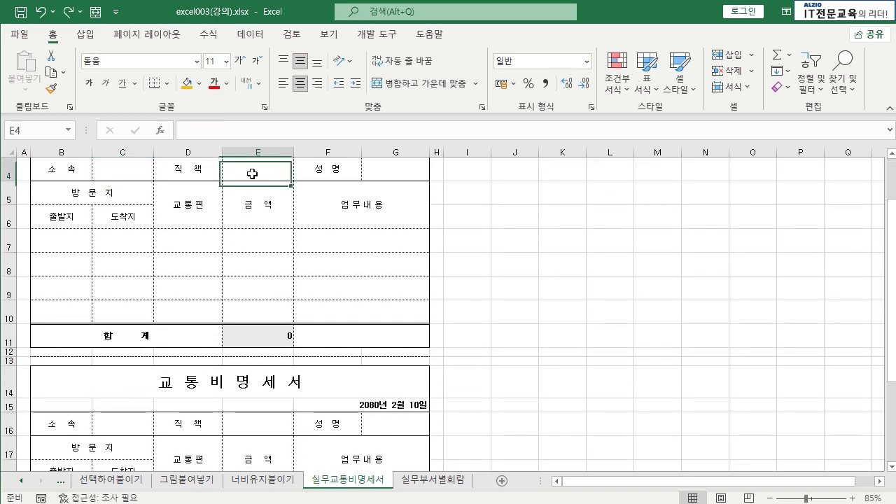
{"action": "left_click", "coordinate": [277, 414]}
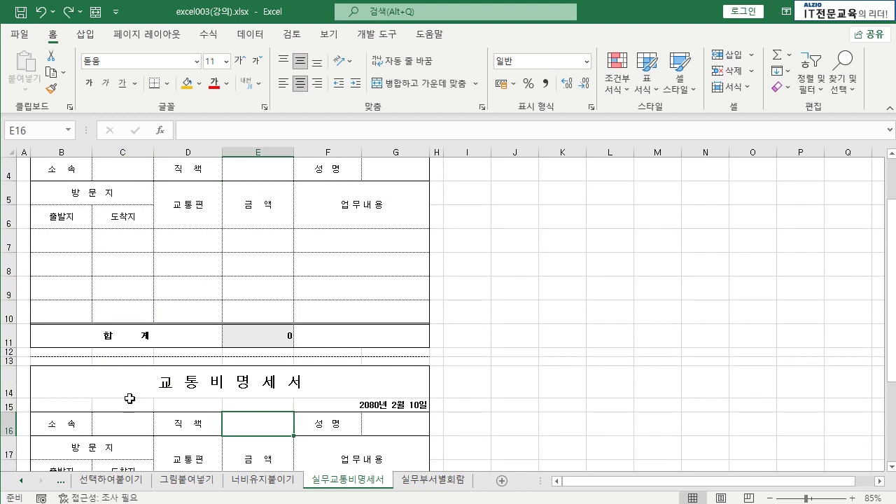
Link the lower form's 소속 cell C16 to the upper form's 소속 cell with the formula =C4.
{"action": "left_click", "coordinate": [126, 421]}
{"action": "type", "text": "="}
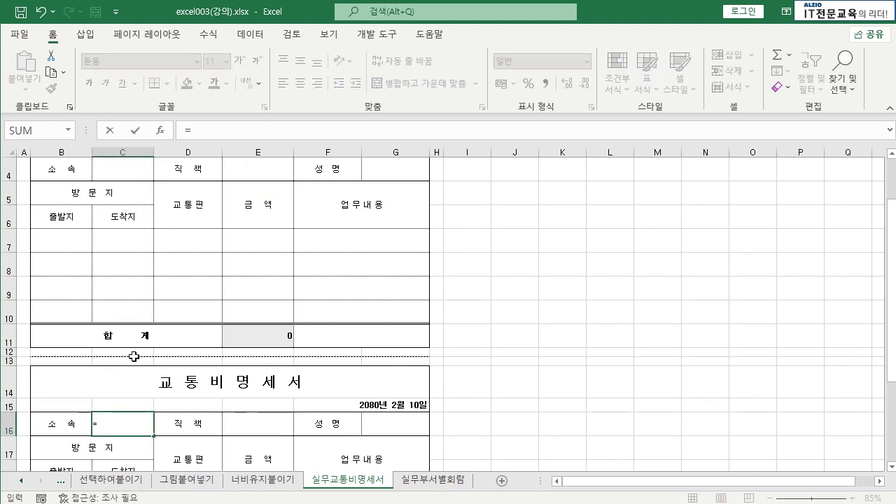
{"action": "left_click", "coordinate": [123, 168]}
{"action": "key", "text": "Return"}
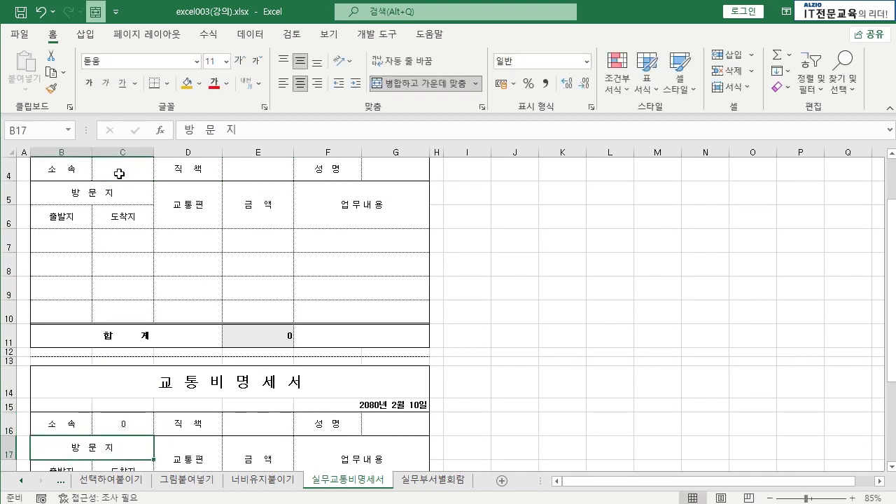
{"action": "left_click", "coordinate": [120, 175]}
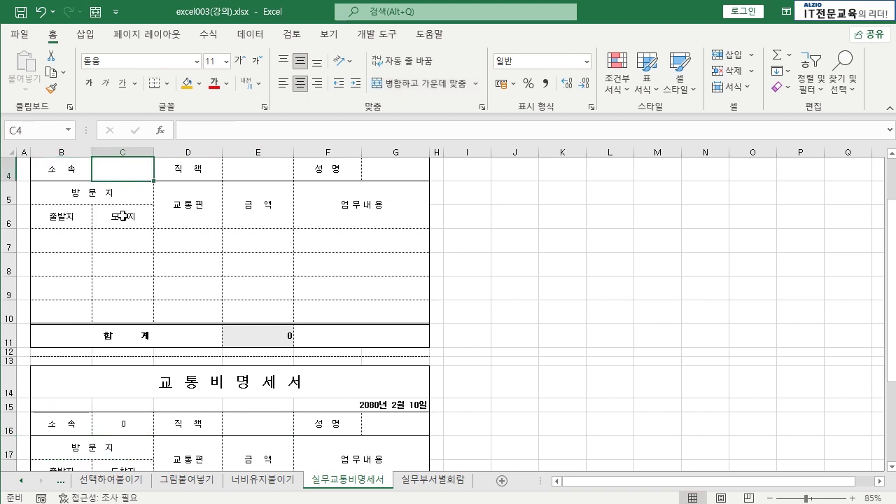
Enter 영업부 in the upper form's 소속 cell C4 and check the linked cell C16.
{"action": "left_click", "coordinate": [124, 424]}
{"action": "left_click", "coordinate": [124, 171]}
{"action": "type", "text": "영어"}
{"action": "type", "text": "부"}
{"action": "key", "text": "Return"}
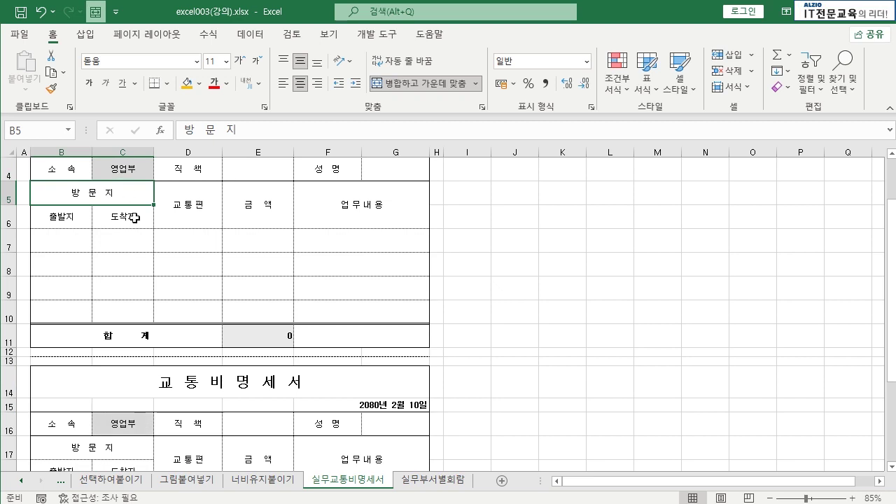
{"action": "left_click", "coordinate": [144, 422]}
{"action": "left_click", "coordinate": [555, 360]}
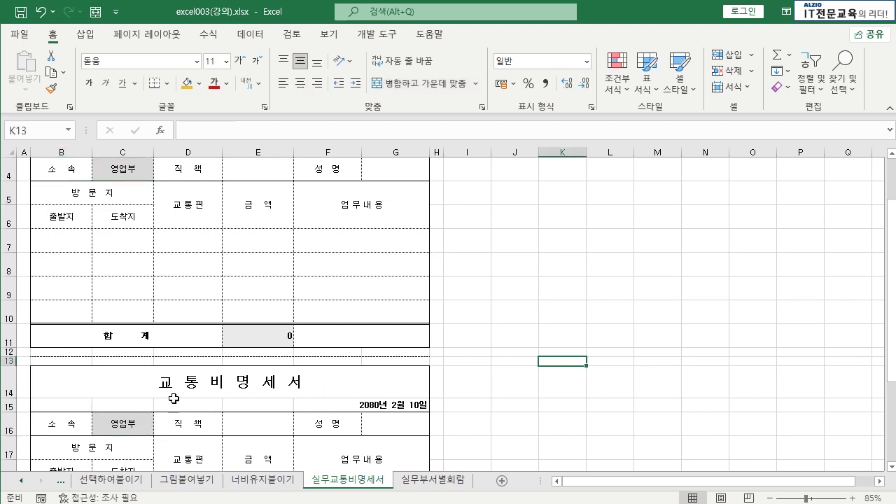
Compare the matching 직책, 성명 and 출발지 entry cells of the upper and lower forms.
{"action": "key", "text": "alt"}
{"action": "left_click", "coordinate": [199, 354]}
{"action": "scroll", "coordinate": [200, 355], "scroll_direction": "down", "scroll_amount": 1}
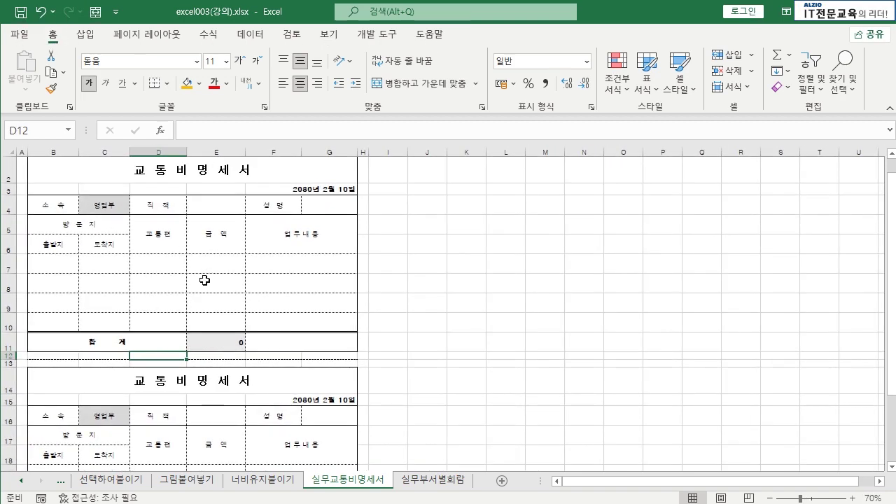
{"action": "left_click", "coordinate": [211, 209]}
{"action": "left_click", "coordinate": [211, 413]}
{"action": "scroll", "coordinate": [210, 414], "scroll_direction": "up", "scroll_amount": 1}
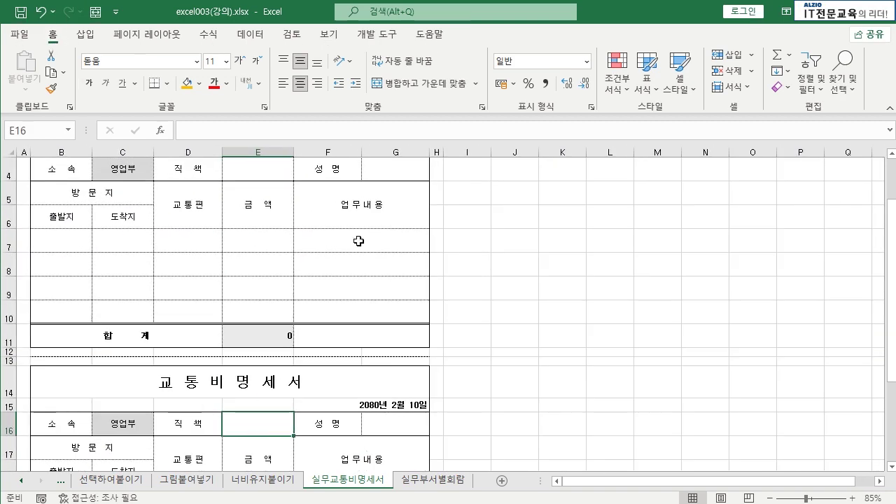
{"action": "left_click", "coordinate": [382, 172]}
{"action": "left_click", "coordinate": [385, 421]}
{"action": "left_click", "coordinate": [78, 242]}
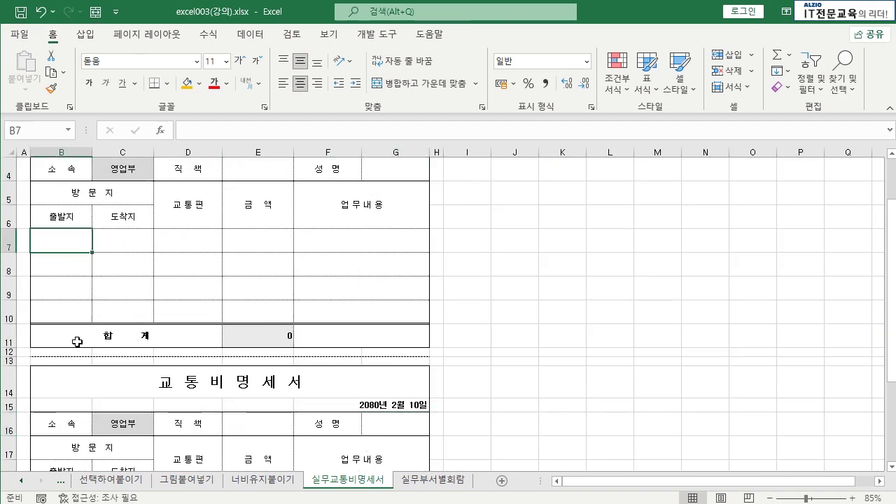
{"action": "scroll", "coordinate": [76, 346], "scroll_direction": "down", "scroll_amount": 2}
{"action": "left_click", "coordinate": [73, 353]}
{"action": "scroll", "coordinate": [217, 336], "scroll_direction": "up", "scroll_amount": 3}
{"action": "scroll", "coordinate": [301, 316], "scroll_direction": "down", "scroll_amount": 3}
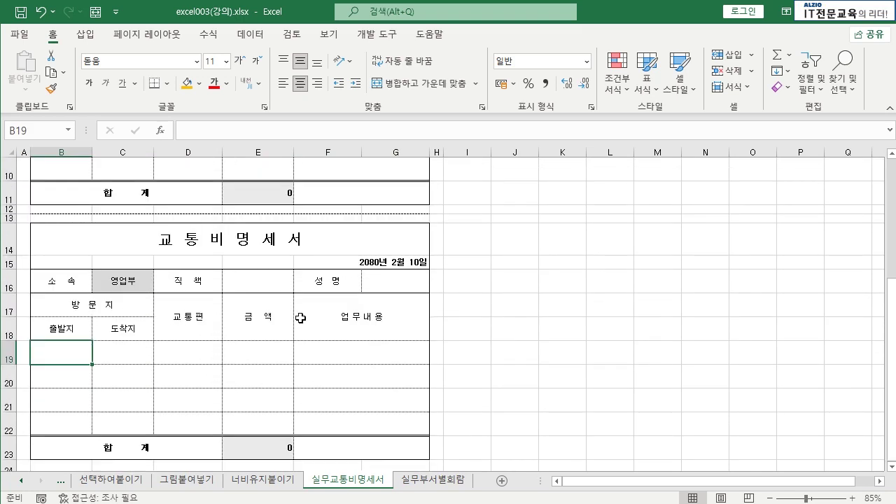
{"action": "scroll", "coordinate": [301, 318], "scroll_direction": "up", "scroll_amount": 3}
{"action": "scroll", "coordinate": [300, 320], "scroll_direction": "down", "scroll_amount": 2}
Undo the 영업부 entry in the upper form's 소속 cell.
{"action": "key", "text": "ctrl+z"}
{"action": "key", "text": "ctrl+z"}
{"action": "key", "text": "ctrl+z"}
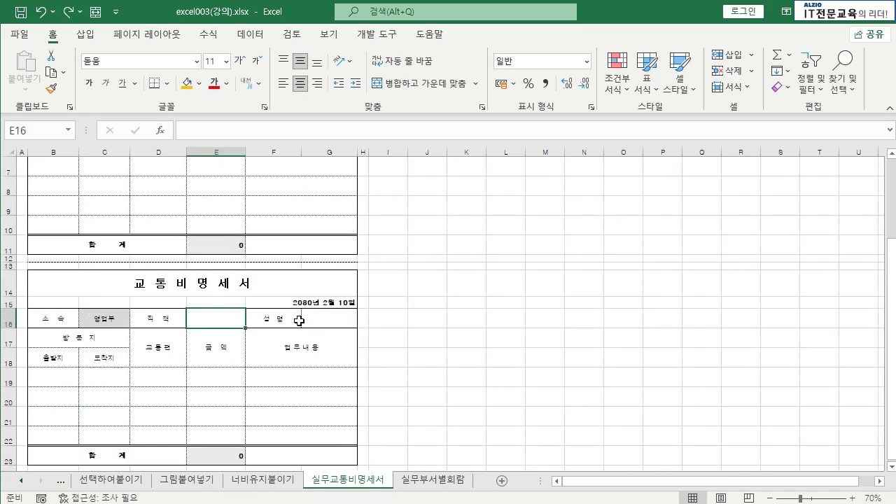
{"action": "scroll", "coordinate": [259, 326], "scroll_direction": "up", "scroll_amount": 1}
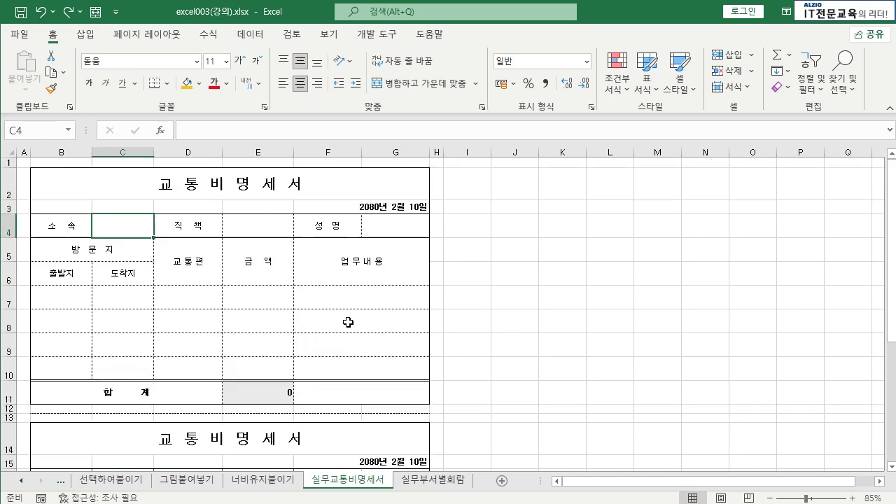
Copy the upper form B2:G11 and paste it as links over the lower form B14:G23 with Paste Special.
{"action": "left_click_drag", "start_coordinate": [251, 187], "coordinate": [319, 392]}
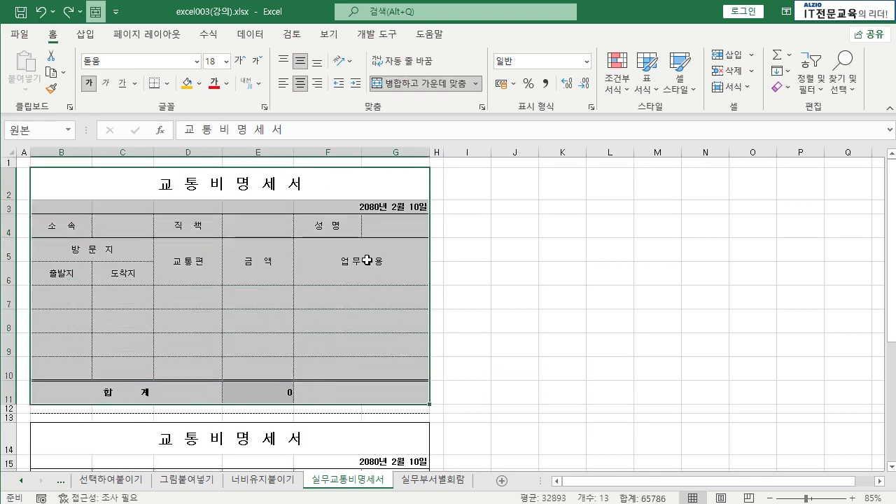
{"action": "key", "text": "ctrl+c"}
{"action": "scroll", "coordinate": [364, 258], "scroll_direction": "down", "scroll_amount": 3}
{"action": "left_click_drag", "start_coordinate": [345, 265], "coordinate": [337, 440]}
{"action": "key", "text": "ctrl+alt+v"}
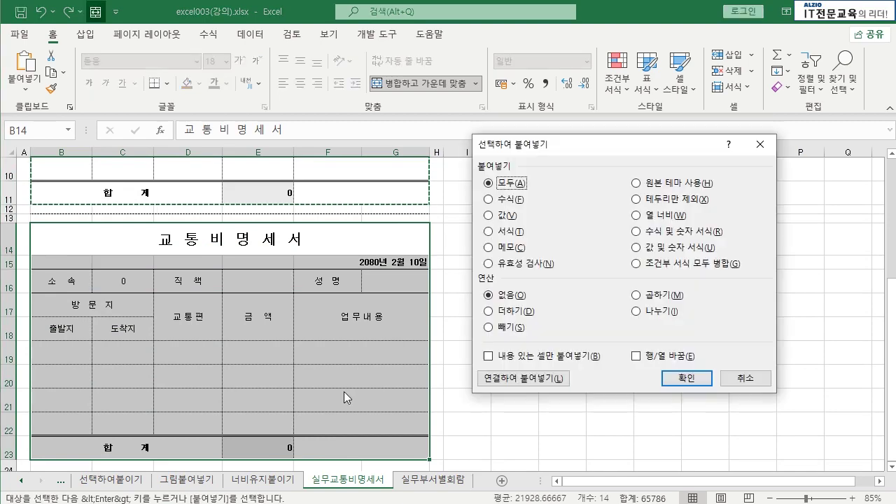
{"action": "left_click_drag", "start_coordinate": [542, 145], "coordinate": [532, 163]}
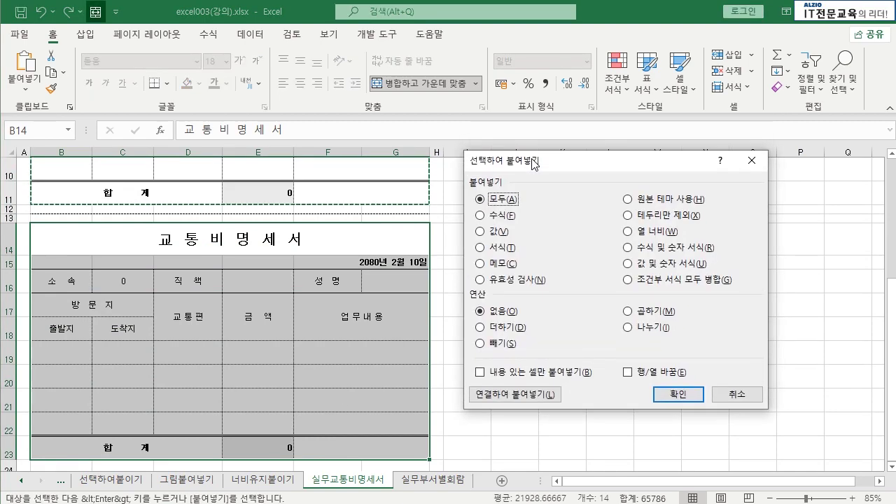
{"action": "left_click", "coordinate": [508, 399]}
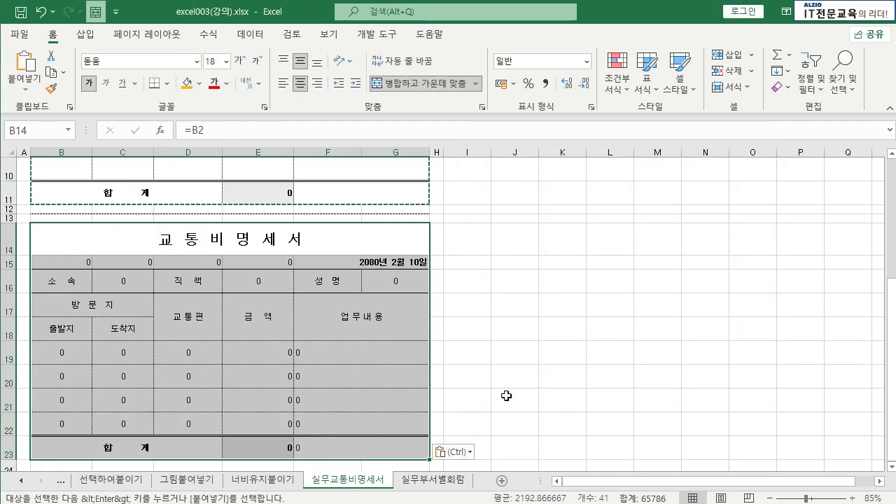
{"action": "left_click", "coordinate": [380, 372]}
Enter 영업부 in the upper form's 소속 cell C4.
{"action": "scroll", "coordinate": [379, 371], "scroll_direction": "up", "scroll_amount": 2}
{"action": "scroll", "coordinate": [186, 260], "scroll_direction": "up", "scroll_amount": 1}
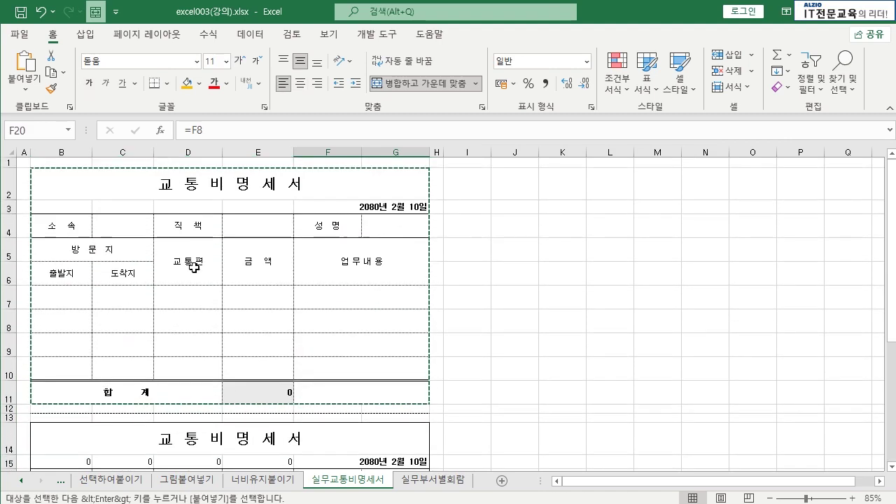
{"action": "left_click", "coordinate": [126, 226]}
{"action": "key", "text": "Escape"}
{"action": "scroll", "coordinate": [192, 242], "scroll_direction": "down", "scroll_amount": 1}
{"action": "type", "text": "ㅇ"}
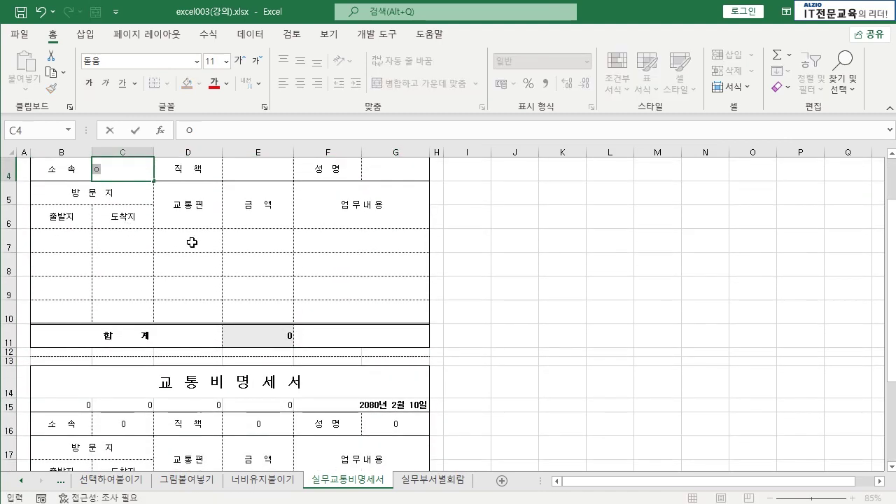
{"action": "type", "text": "영업부"}
{"action": "key", "text": "Tab"}
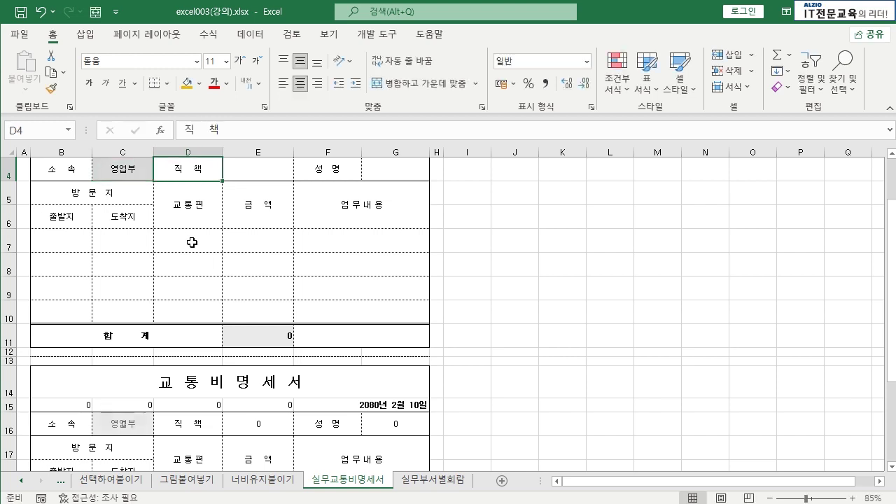
Enter 과장 in the upper form's 직책 cell E4 and the person's name in the 성명 cell G4.
{"action": "key", "text": "Tab"}
{"action": "type", "text": "과장"}
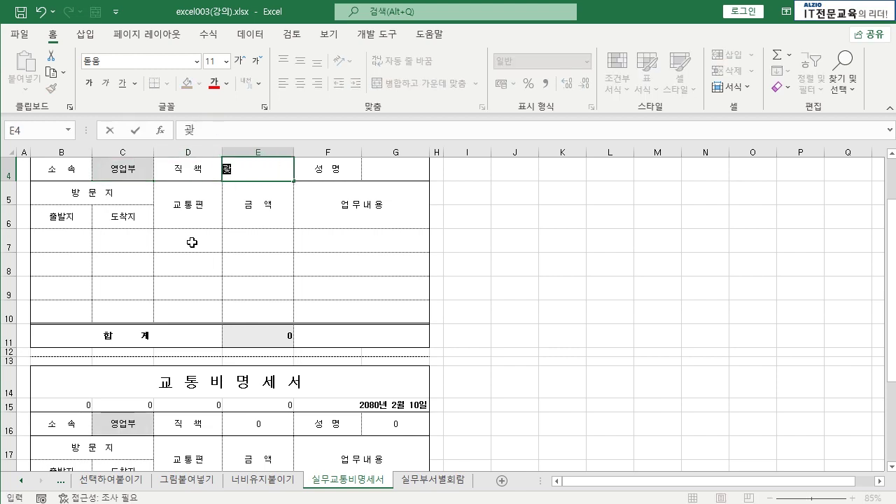
{"action": "key", "text": "Tab"}
{"action": "key", "text": "Tab"}
{"action": "type", "text": "홍ㅇ"}
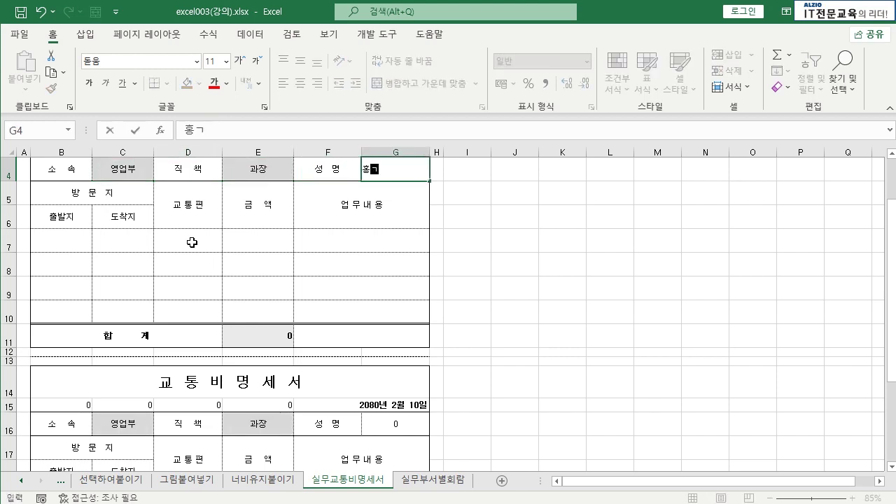
{"action": "type", "text": "길동"}
{"action": "key", "text": "Return"}
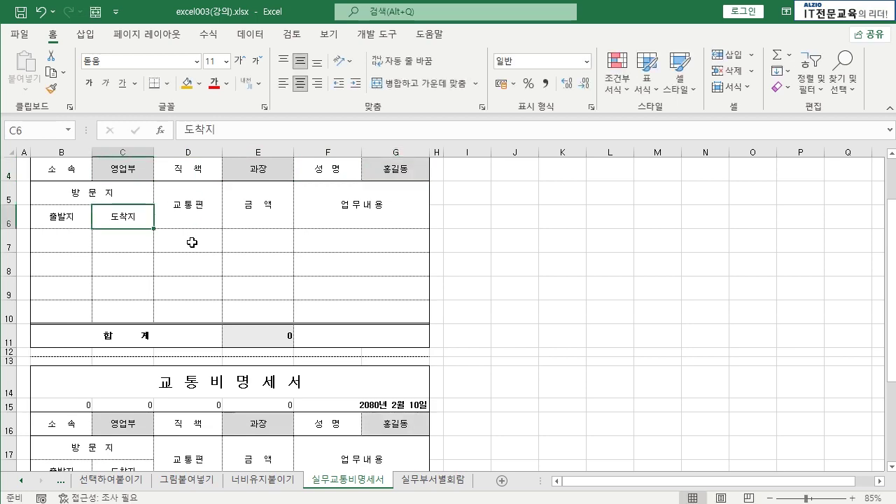
Examine the lower form's linked cells, including G16, C15 and the entry rows, against the upper form's source cells.
{"action": "left_click", "coordinate": [391, 424]}
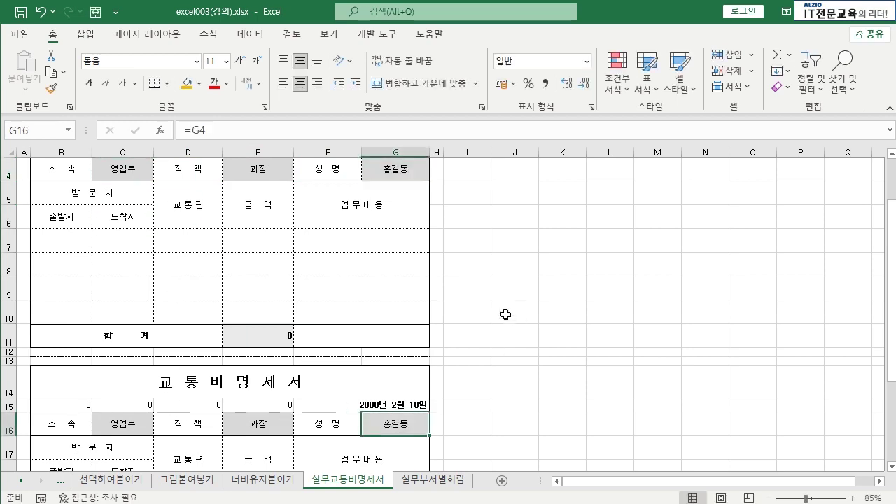
{"action": "scroll", "coordinate": [510, 337], "scroll_direction": "up", "scroll_amount": 3}
{"action": "left_click", "coordinate": [126, 206]}
{"action": "left_click", "coordinate": [184, 206]}
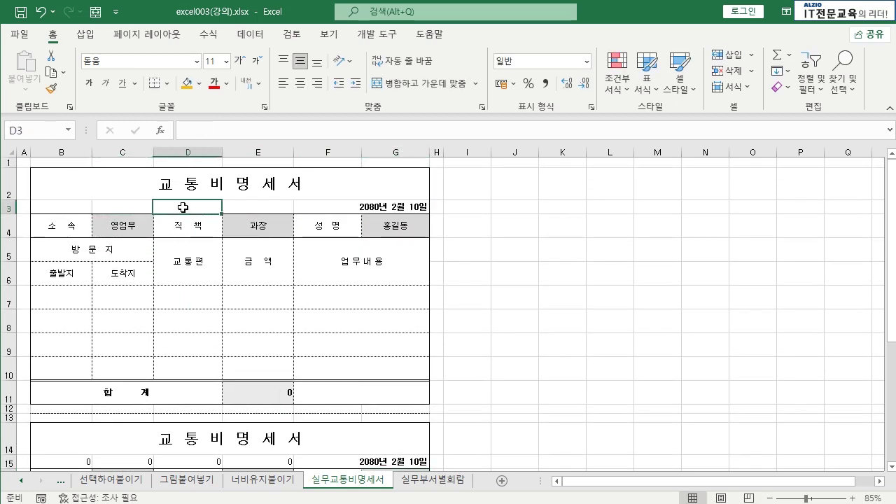
{"action": "left_click", "coordinate": [198, 307]}
{"action": "scroll", "coordinate": [199, 312], "scroll_direction": "down", "scroll_amount": 3}
{"action": "left_click", "coordinate": [137, 261]}
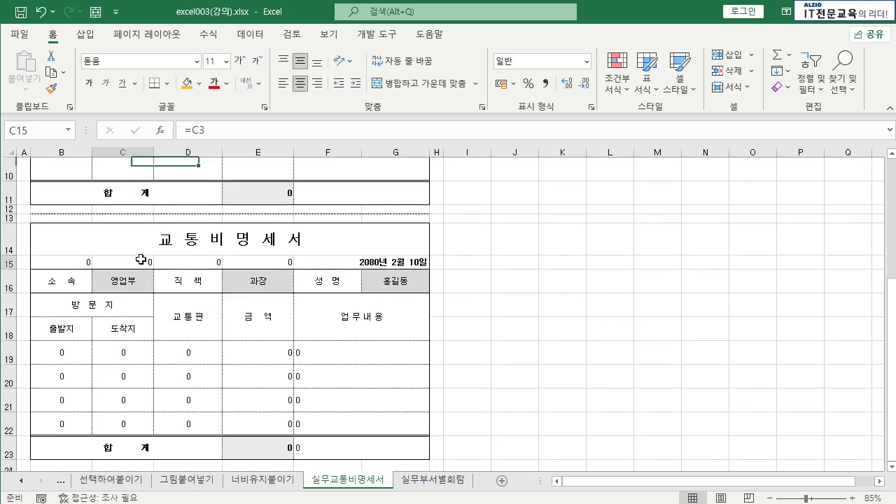
{"action": "left_click", "coordinate": [128, 350]}
{"action": "left_click", "coordinate": [182, 397]}
{"action": "left_click", "coordinate": [133, 266]}
{"action": "scroll", "coordinate": [137, 273], "scroll_direction": "up", "scroll_amount": 3}
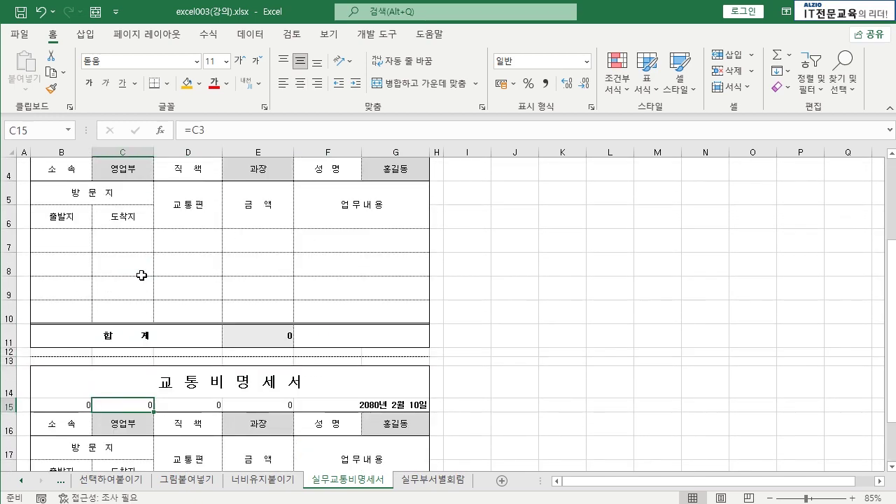
{"action": "scroll", "coordinate": [138, 336], "scroll_direction": "down", "scroll_amount": 1}
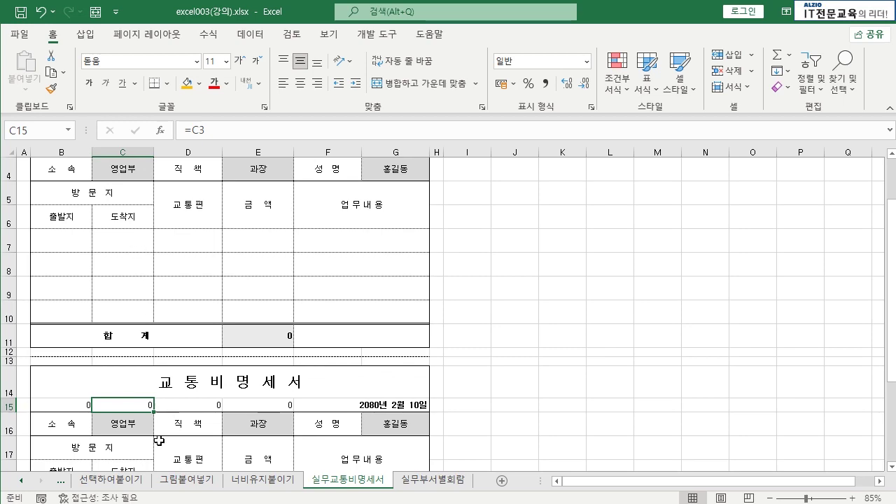
{"action": "scroll", "coordinate": [219, 335], "scroll_direction": "down", "scroll_amount": 3}
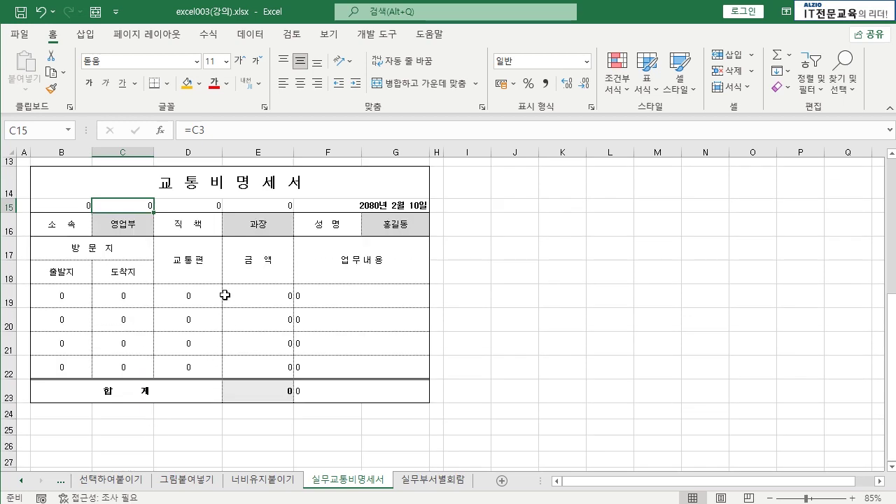
Turn off the advanced option 0 값이 있는 셀에 0 표시 for the worksheet 실무교통비명세서.
{"action": "left_click", "coordinate": [19, 34]}
{"action": "left_click", "coordinate": [42, 469]}
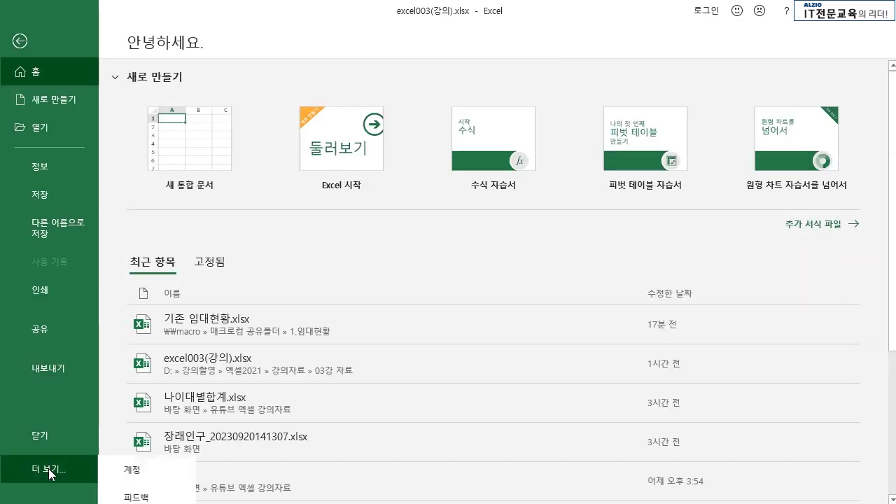
{"action": "left_click", "coordinate": [140, 501]}
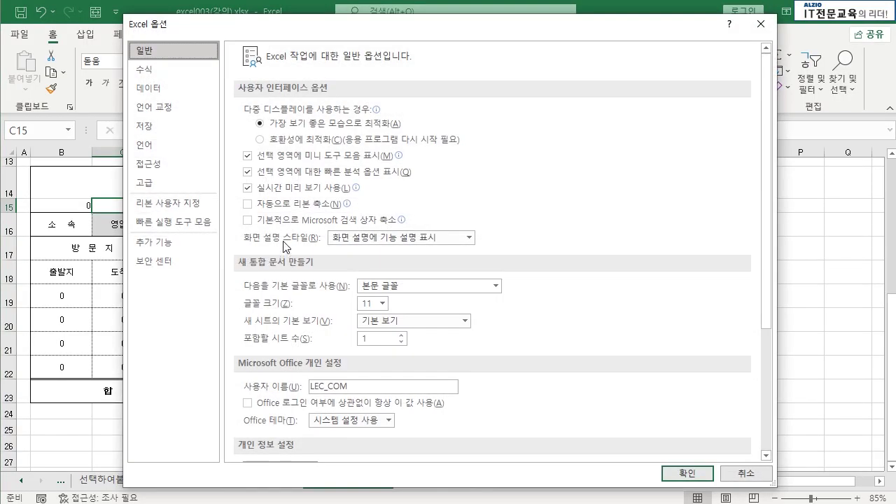
{"action": "left_click", "coordinate": [153, 191]}
{"action": "scroll", "coordinate": [441, 277], "scroll_direction": "down", "scroll_amount": 8}
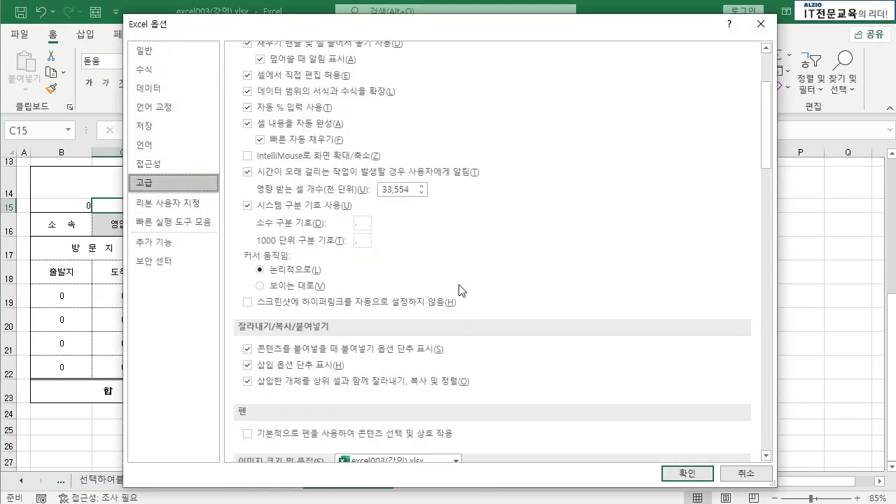
{"action": "scroll", "coordinate": [459, 295], "scroll_direction": "down", "scroll_amount": 8}
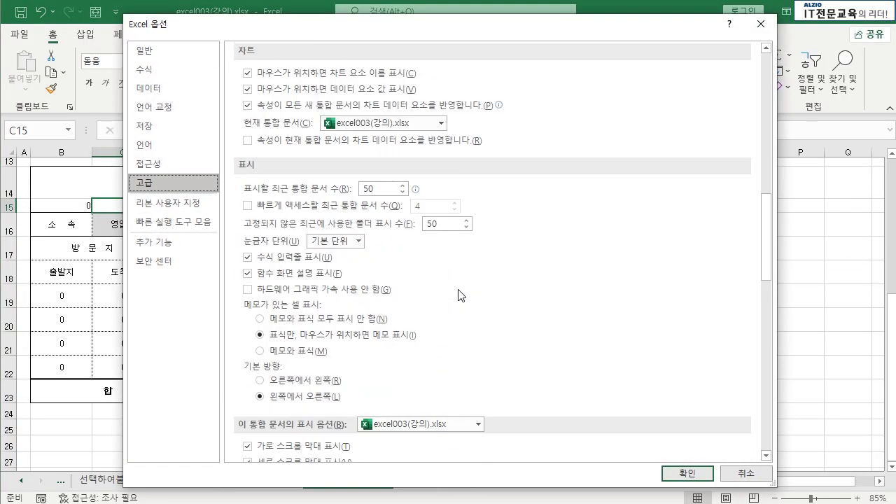
{"action": "scroll", "coordinate": [459, 294], "scroll_direction": "down", "scroll_amount": 7}
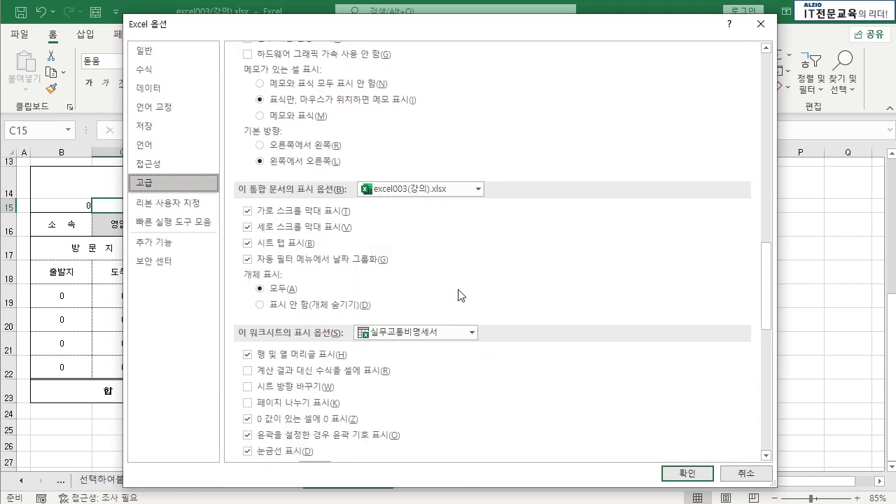
{"action": "scroll", "coordinate": [458, 294], "scroll_direction": "down", "scroll_amount": 3}
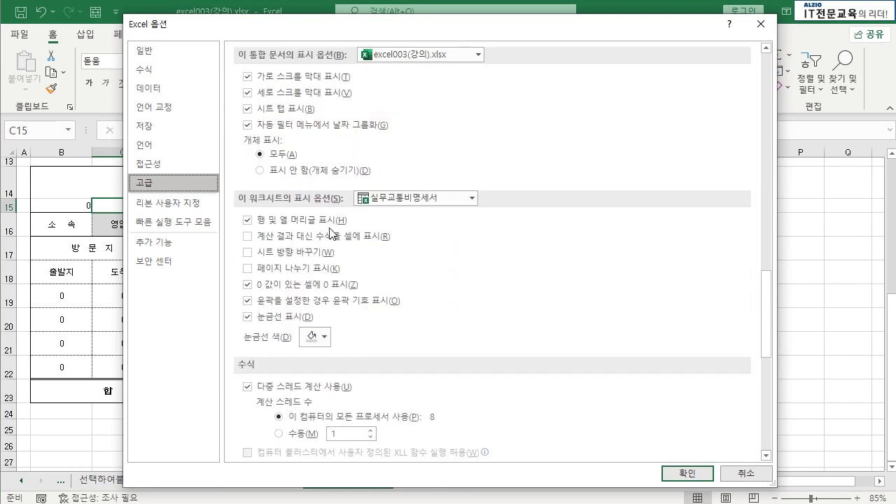
{"action": "left_click", "coordinate": [272, 287]}
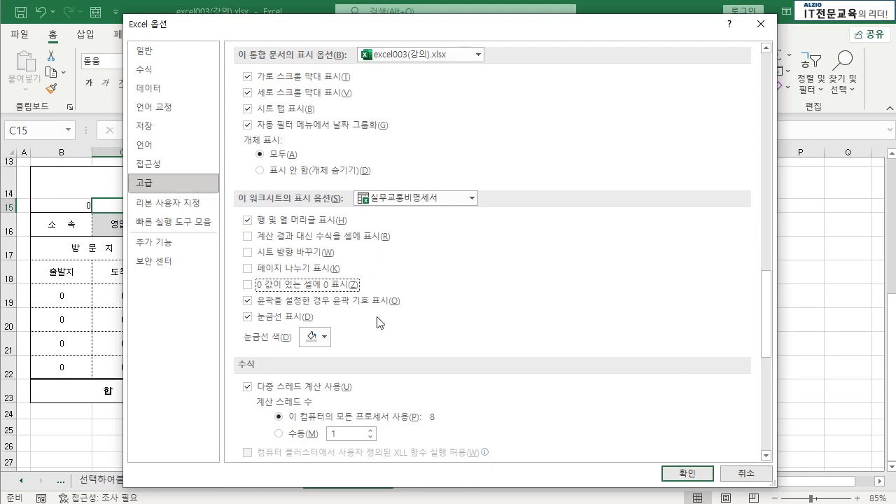
{"action": "left_click", "coordinate": [681, 471]}
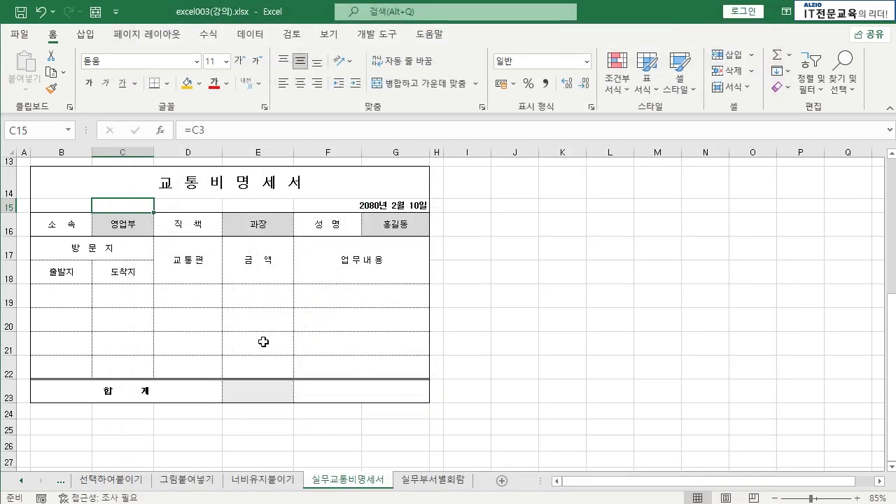
Check the entry rows and total cells of both forms, including the linked cell E20.
{"action": "left_click", "coordinate": [226, 327]}
{"action": "scroll", "coordinate": [266, 333], "scroll_direction": "up", "scroll_amount": 4}
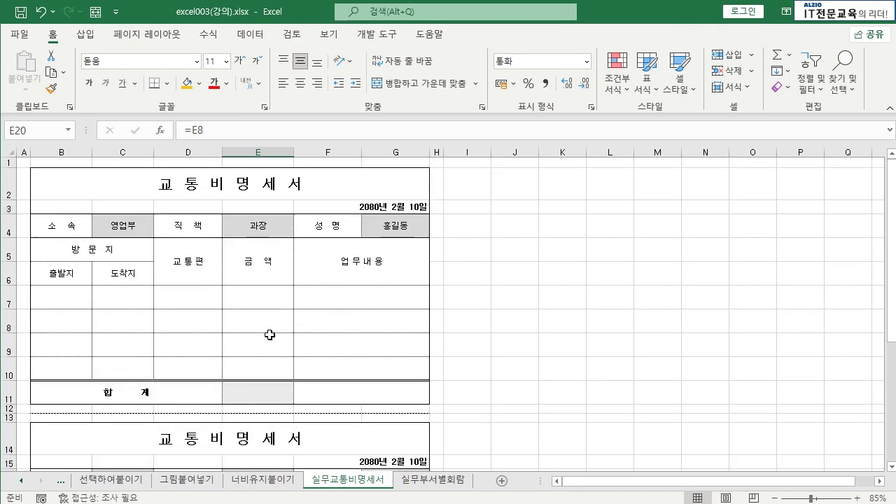
{"action": "scroll", "coordinate": [270, 334], "scroll_direction": "down", "scroll_amount": 3}
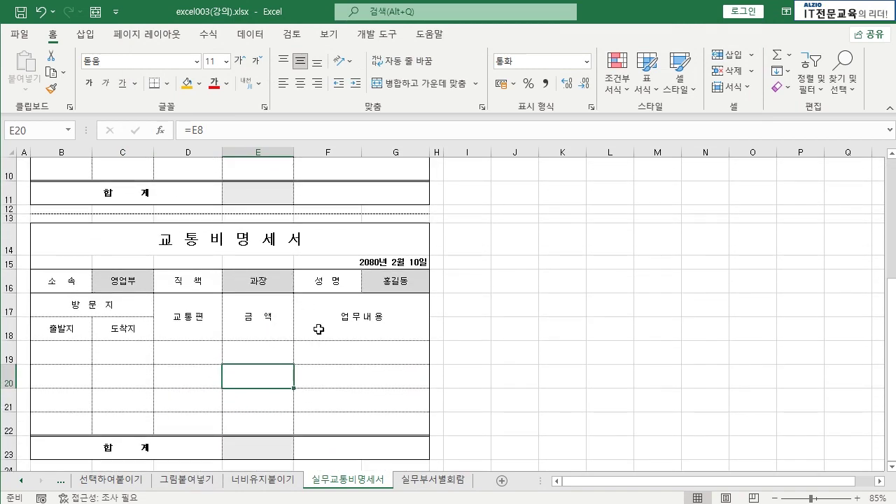
{"action": "scroll", "coordinate": [319, 329], "scroll_direction": "down", "scroll_amount": 1}
{"action": "scroll", "coordinate": [318, 332], "scroll_direction": "up", "scroll_amount": 4}
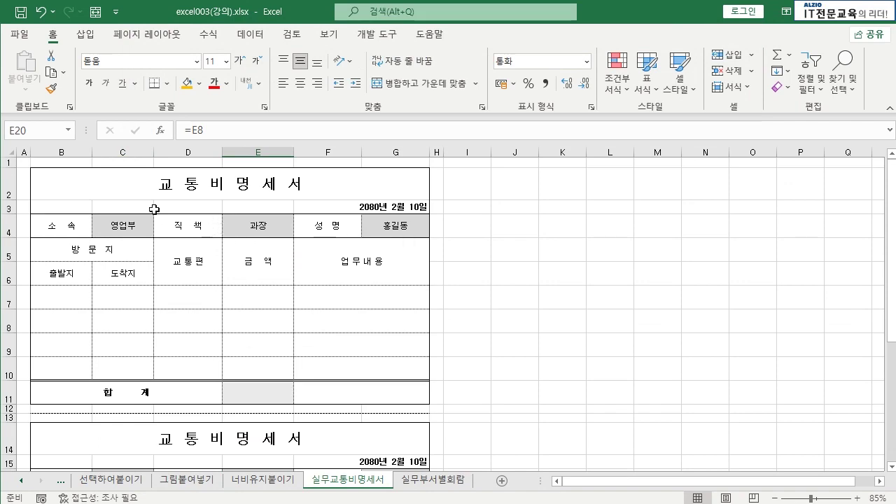
Look over both expense forms and the unused columns and rows around them.
{"action": "left_click_drag", "start_coordinate": [31, 166], "coordinate": [438, 445]}
{"action": "left_click", "coordinate": [461, 406]}
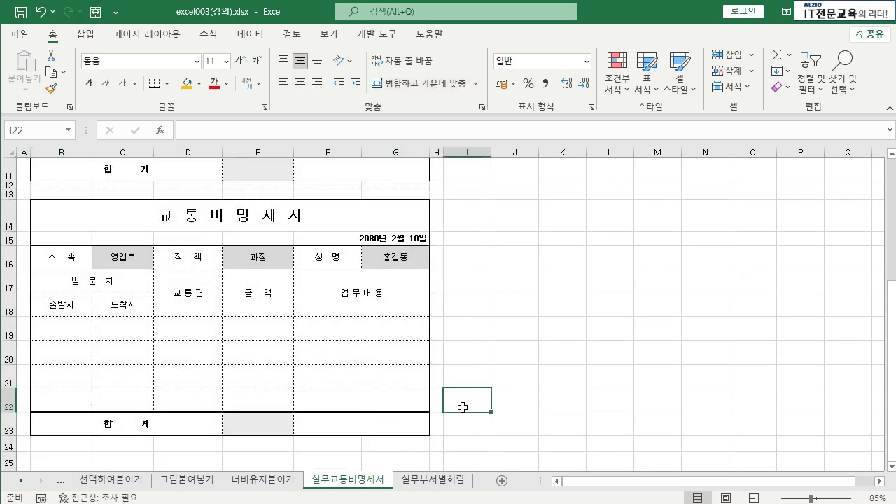
{"action": "scroll", "coordinate": [510, 334], "scroll_direction": "up", "scroll_amount": 3}
{"action": "left_click_drag", "start_coordinate": [467, 152], "coordinate": [795, 152]}
{"action": "left_click", "coordinate": [346, 262]}
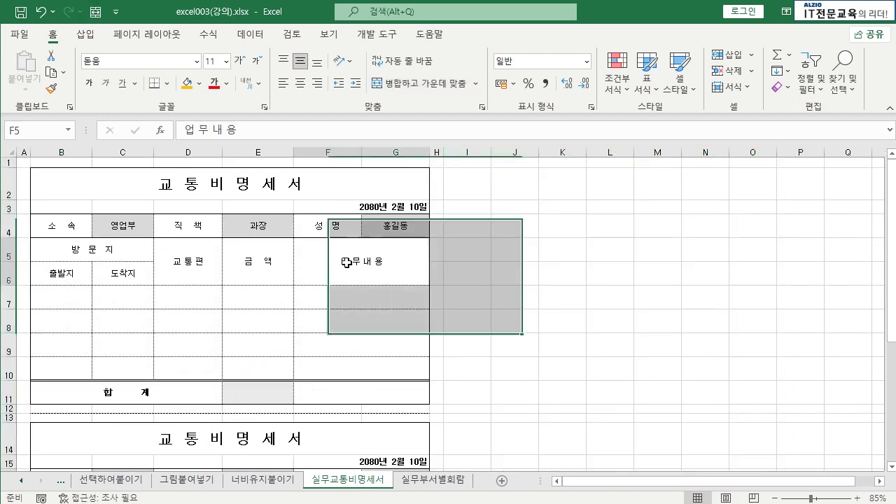
{"action": "scroll", "coordinate": [150, 414], "scroll_direction": "down", "scroll_amount": 5}
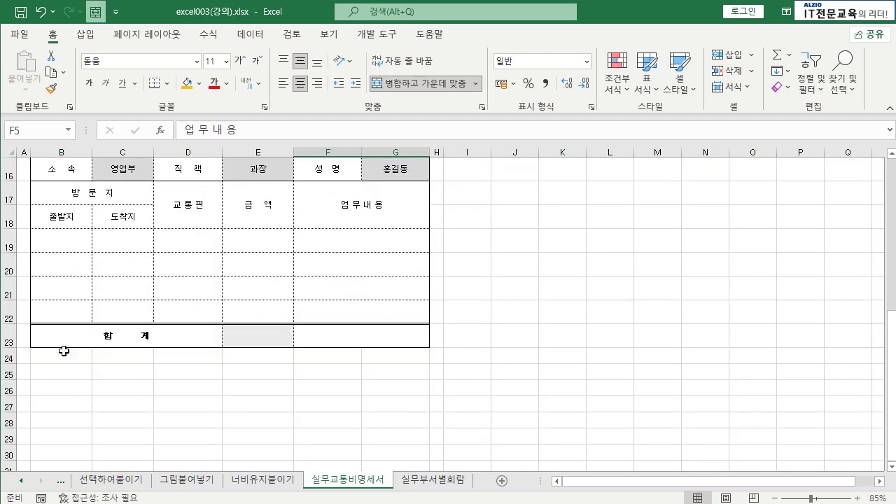
{"action": "scroll", "coordinate": [392, 330], "scroll_direction": "up", "scroll_amount": 5}
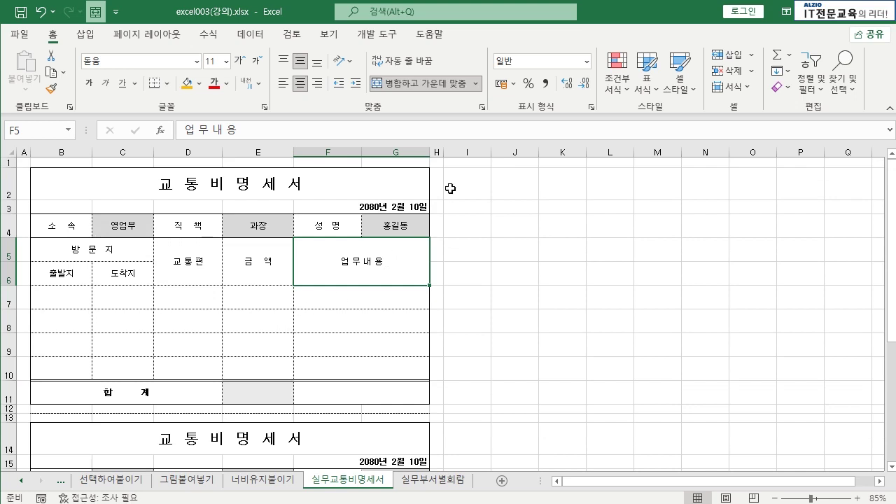
Hide all the unused columns beside the expense forms, from column I to the end of the worksheet.
{"action": "left_click", "coordinate": [474, 152]}
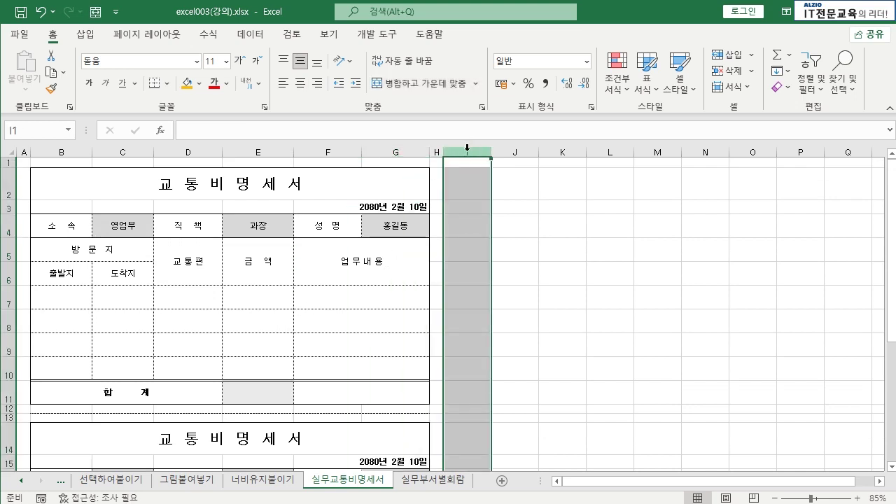
{"action": "key", "text": "ctrl+shift+Right"}
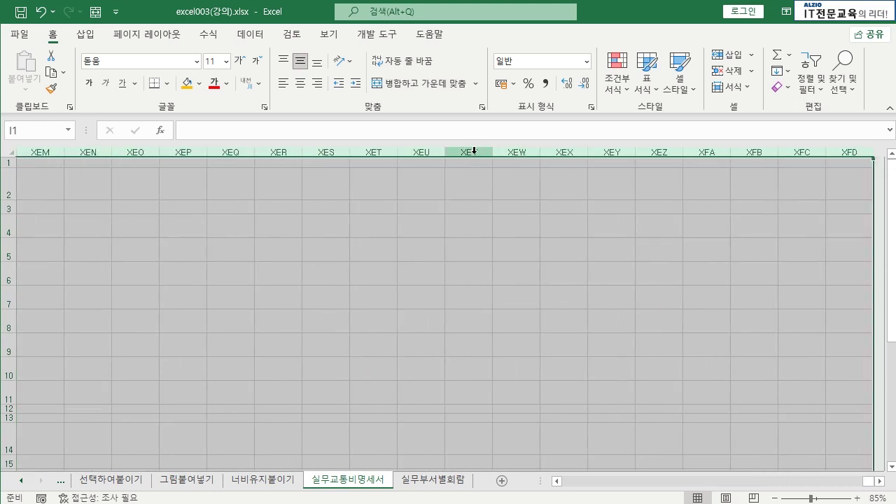
{"action": "right_click", "coordinate": [462, 197]}
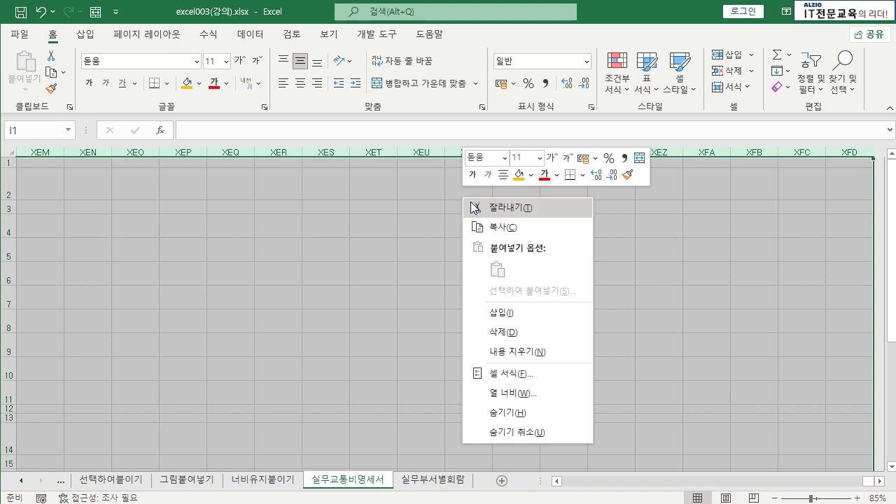
{"action": "left_click", "coordinate": [508, 413]}
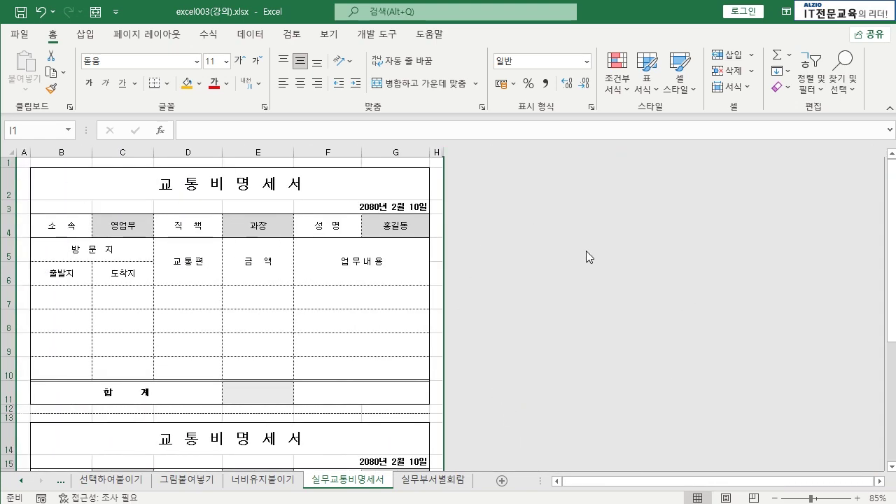
Hide all the unused rows below the lower form, from row 25 to the end of the worksheet.
{"action": "scroll", "coordinate": [575, 291], "scroll_direction": "down", "scroll_amount": 5}
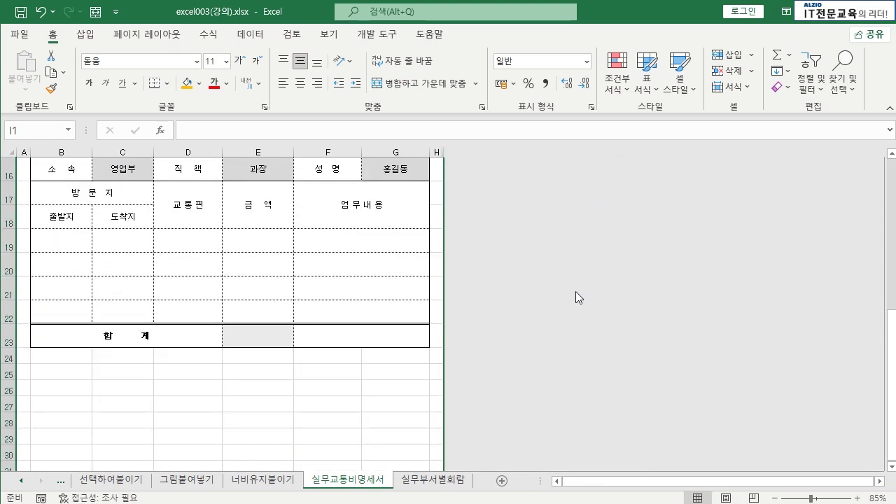
{"action": "left_click", "coordinate": [8, 374]}
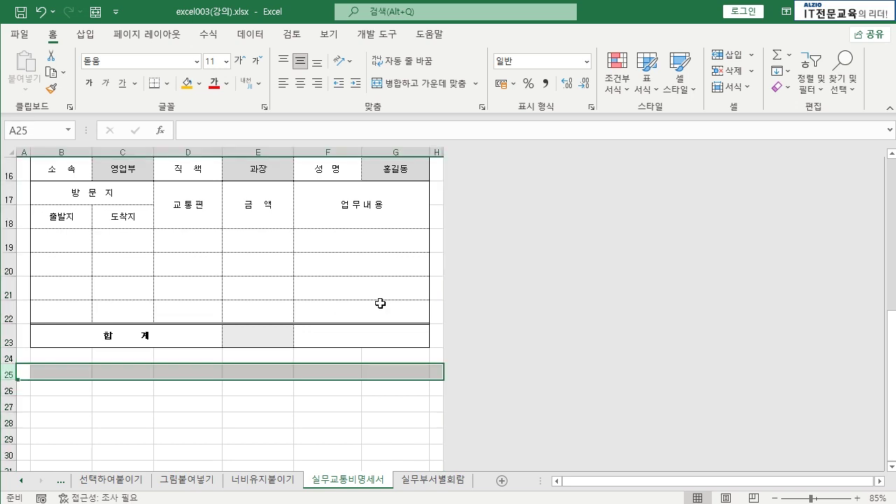
{"action": "key", "text": "ctrl+shift+Down"}
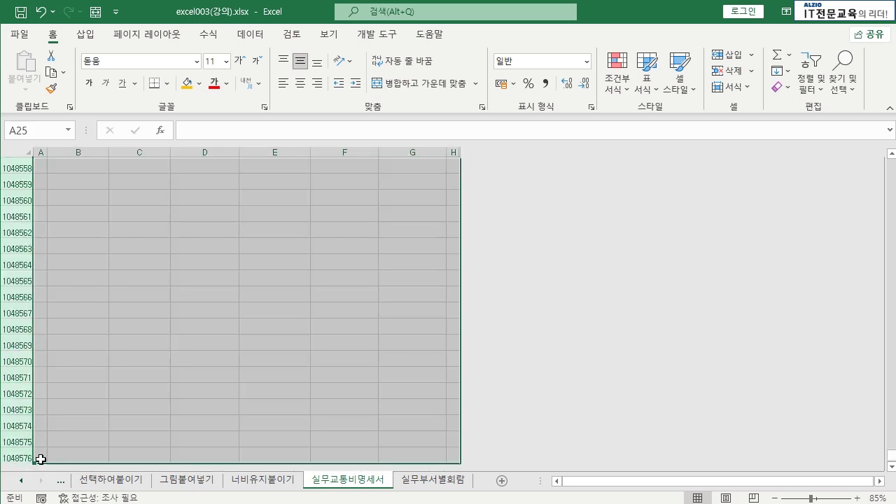
{"action": "right_click", "coordinate": [160, 299]}
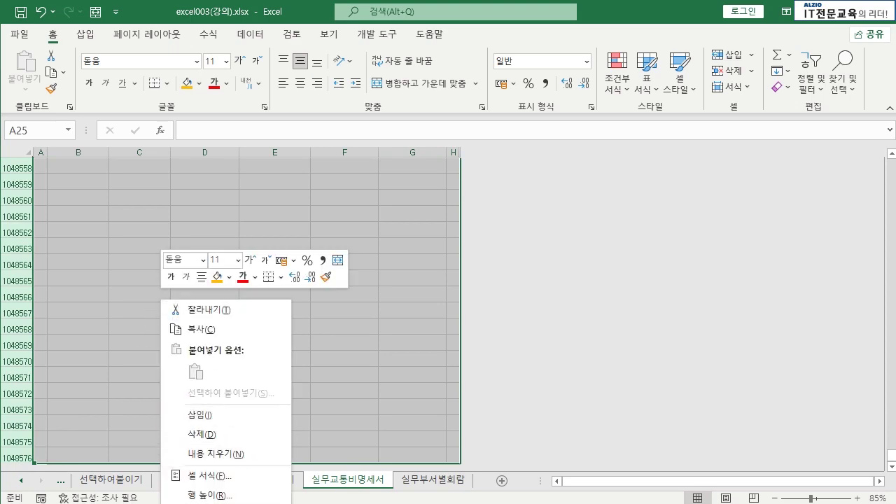
{"action": "key", "text": "h"}
Review the upper and lower forms and the area around them with the unused columns and rows hidden.
{"action": "scroll", "coordinate": [248, 399], "scroll_direction": "up", "scroll_amount": 2}
{"action": "scroll", "coordinate": [133, 284], "scroll_direction": "up", "scroll_amount": 4}
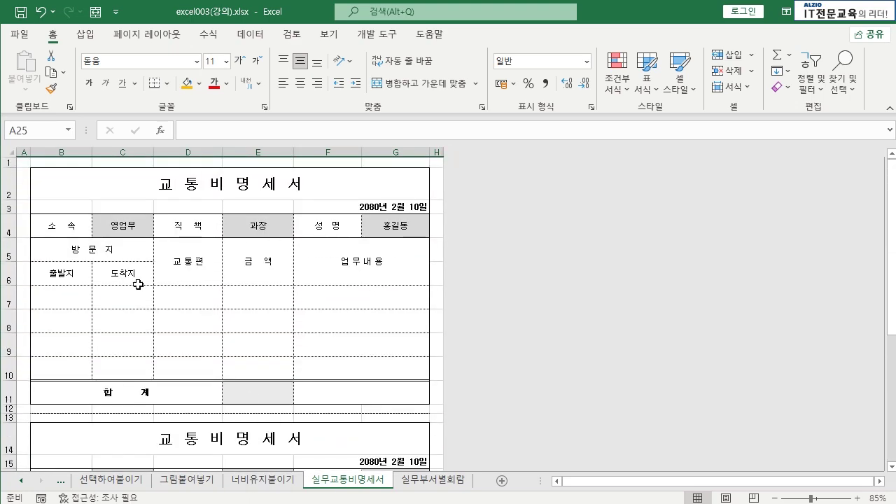
{"action": "scroll", "coordinate": [200, 252], "scroll_direction": "down", "scroll_amount": 2}
{"action": "scroll", "coordinate": [146, 166], "scroll_direction": "up", "scroll_amount": 2}
{"action": "scroll", "coordinate": [302, 342], "scroll_direction": "down", "scroll_amount": 7}
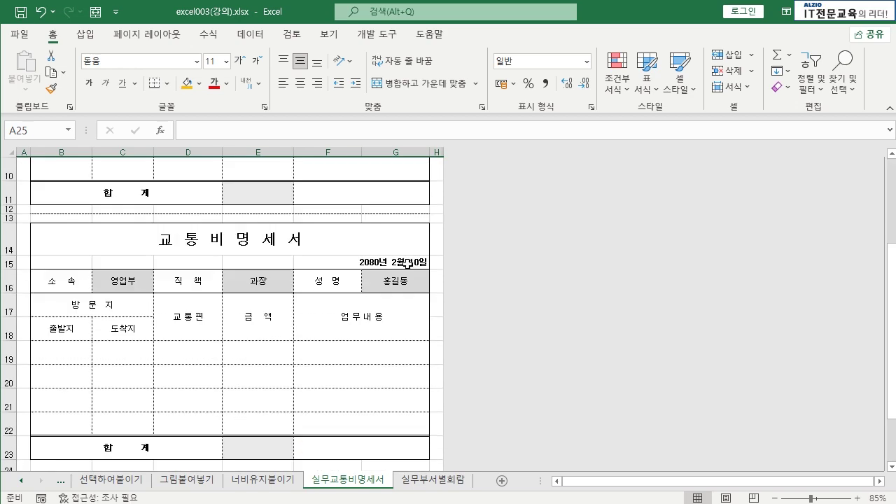
{"action": "scroll", "coordinate": [285, 299], "scroll_direction": "up", "scroll_amount": 2}
{"action": "scroll", "coordinate": [285, 298], "scroll_direction": "up", "scroll_amount": 5}
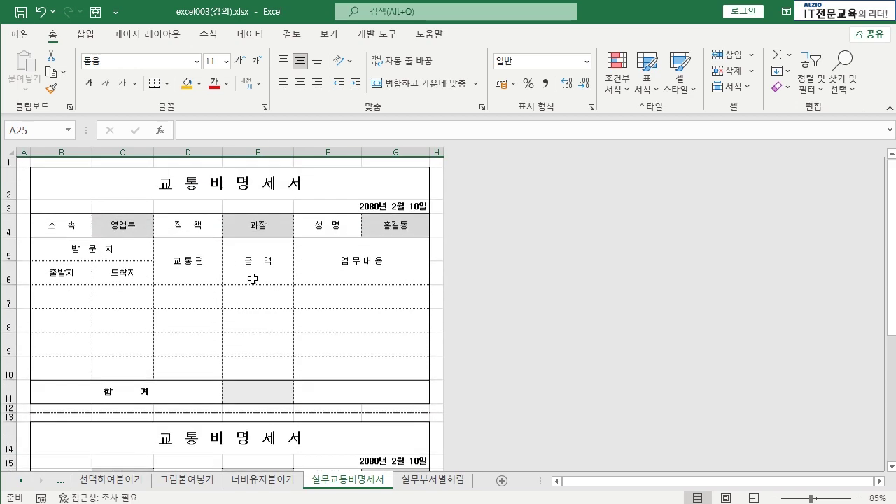
{"action": "scroll", "coordinate": [350, 252], "scroll_direction": "down", "scroll_amount": 10}
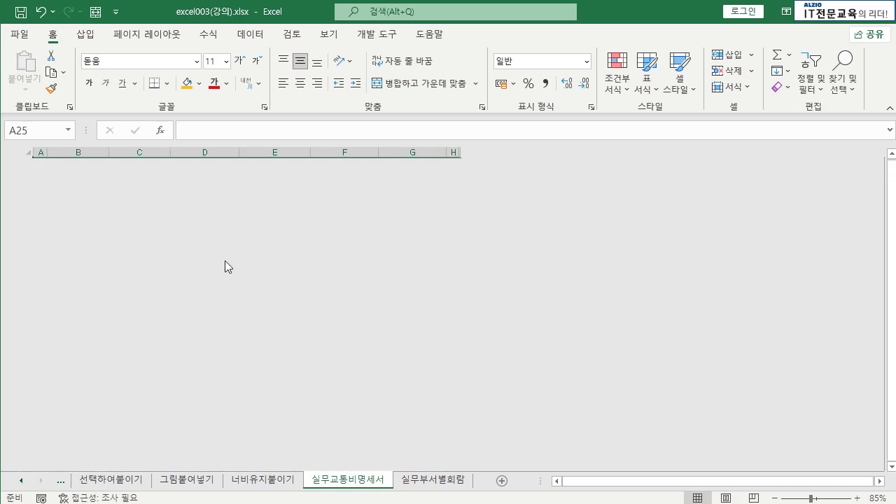
{"action": "scroll", "coordinate": [166, 319], "scroll_direction": "up", "scroll_amount": 5}
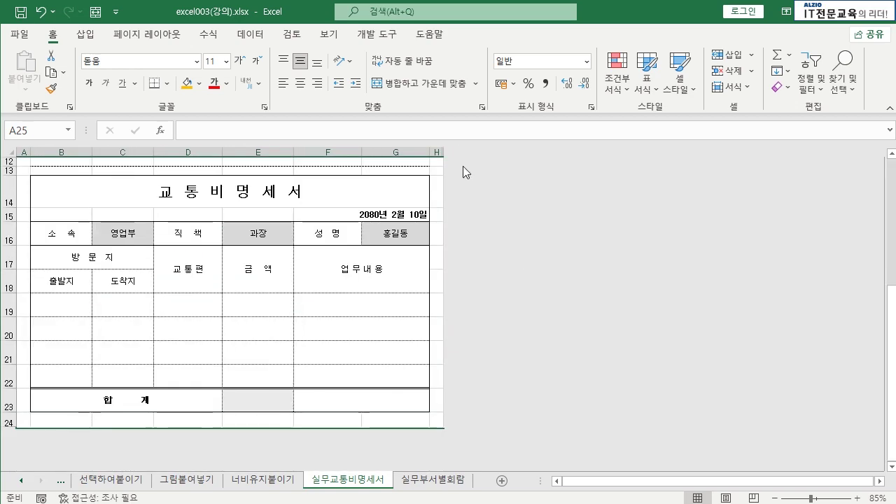
{"action": "scroll", "coordinate": [310, 260], "scroll_direction": "up", "scroll_amount": 4}
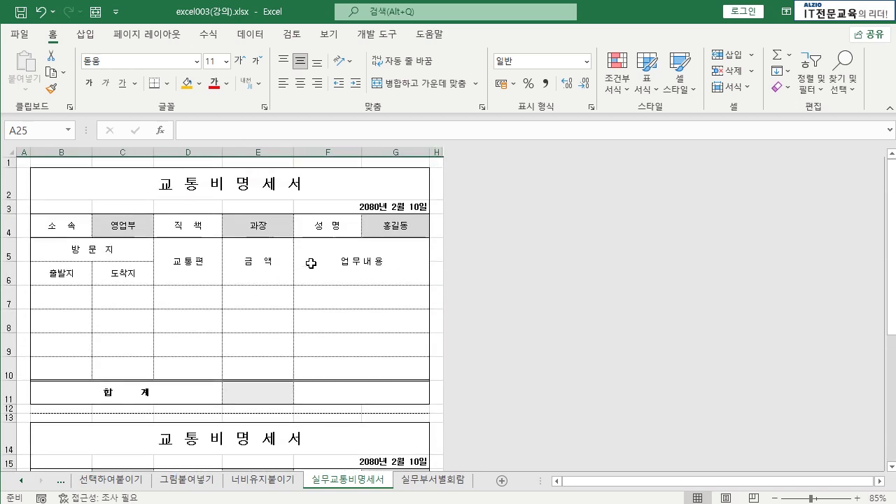
{"action": "scroll", "coordinate": [231, 250], "scroll_direction": "down", "scroll_amount": 2}
{"action": "scroll", "coordinate": [220, 250], "scroll_direction": "up", "scroll_amount": 2}
Open the worksheet 실무부서별회람 and examine the 총괄 table and each department's own row in the 영업부, 총무부 and 제조부 tables.
{"action": "key", "text": "ctrl+Page_Down"}
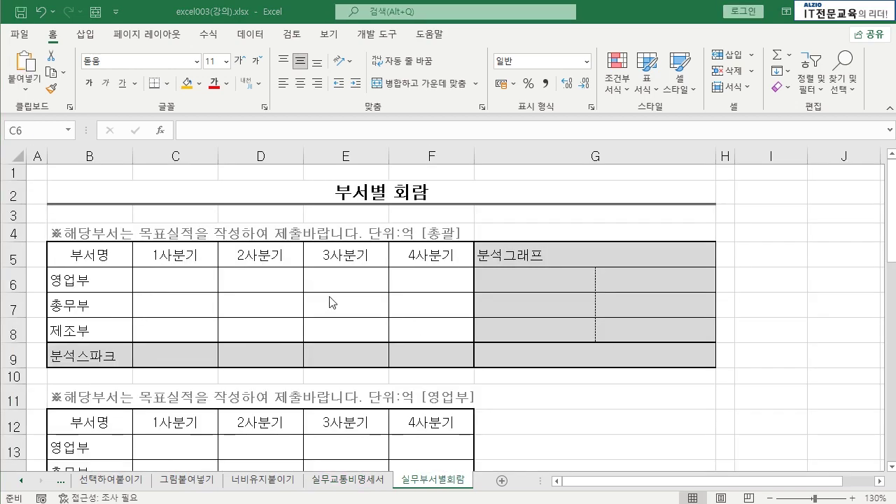
{"action": "scroll", "coordinate": [319, 335], "scroll_direction": "down", "scroll_amount": 1}
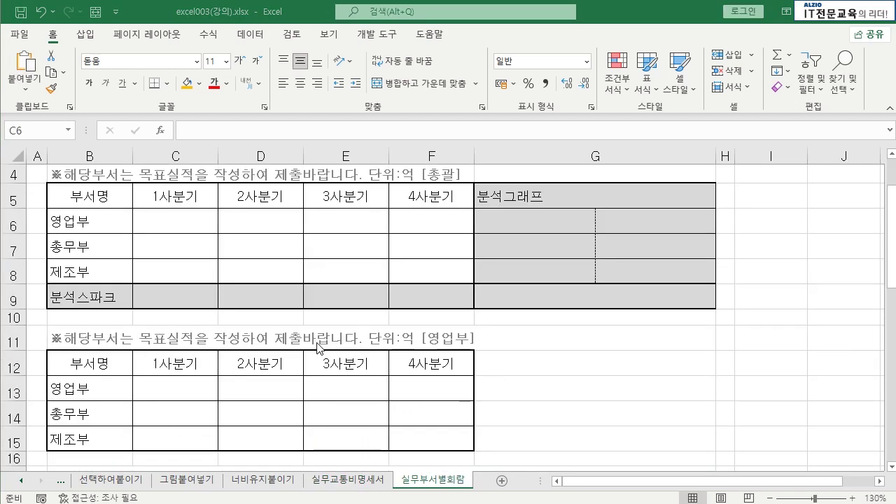
{"action": "scroll", "coordinate": [318, 348], "scroll_direction": "up", "scroll_amount": 1}
{"action": "scroll", "coordinate": [169, 301], "scroll_direction": "down", "scroll_amount": 2}
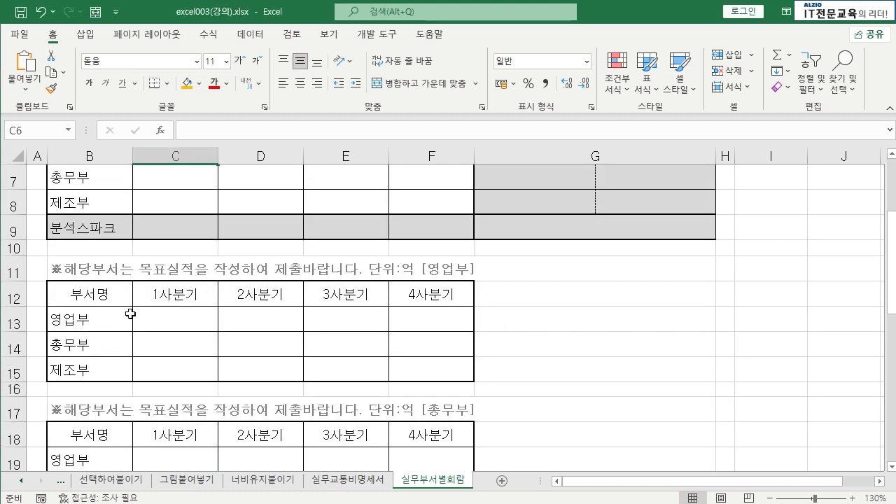
{"action": "left_click_drag", "start_coordinate": [154, 314], "coordinate": [438, 312]}
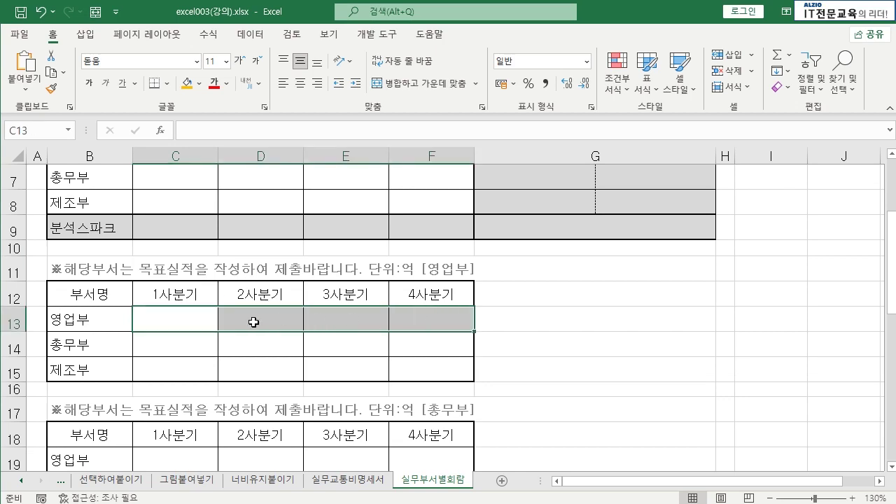
{"action": "scroll", "coordinate": [254, 322], "scroll_direction": "down", "scroll_amount": 3}
{"action": "left_click_drag", "start_coordinate": [143, 273], "coordinate": [461, 268]}
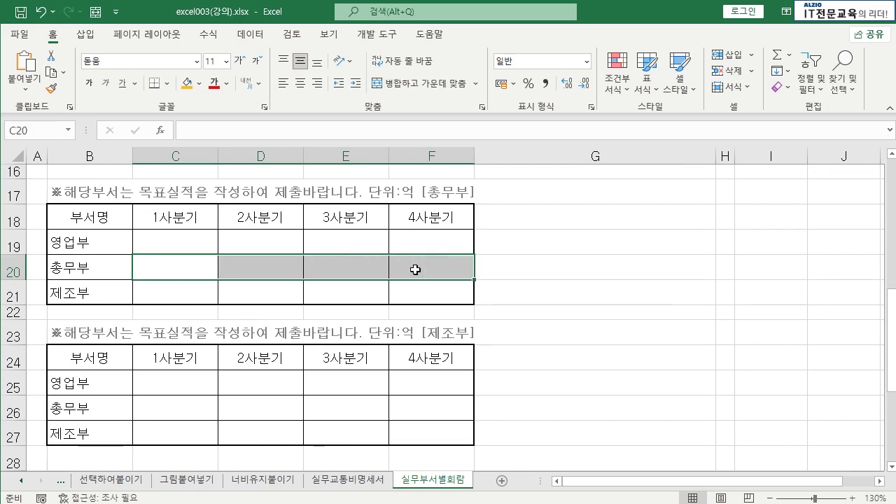
{"action": "scroll", "coordinate": [285, 316], "scroll_direction": "down", "scroll_amount": 1}
{"action": "left_click_drag", "start_coordinate": [150, 368], "coordinate": [410, 363]}
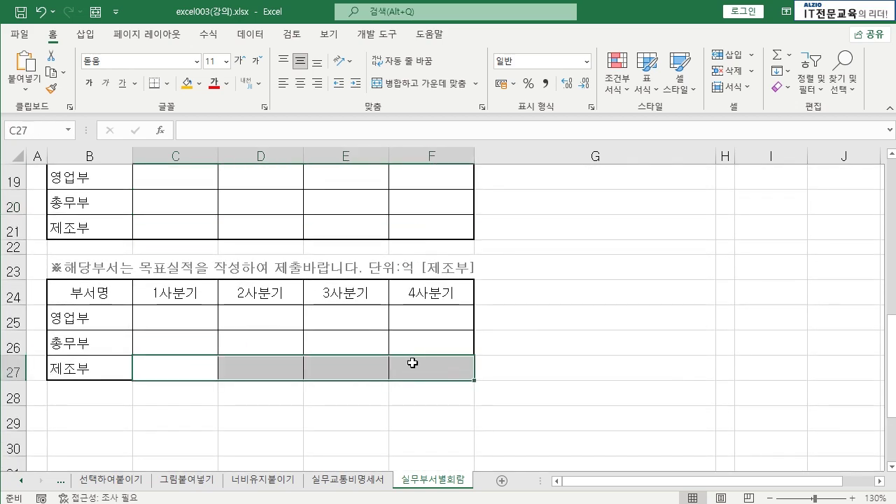
{"action": "scroll", "coordinate": [408, 363], "scroll_direction": "up", "scroll_amount": 6}
{"action": "left_click_drag", "start_coordinate": [114, 261], "coordinate": [416, 334]}
{"action": "left_click", "coordinate": [414, 324]}
{"action": "scroll", "coordinate": [420, 328], "scroll_direction": "down", "scroll_amount": 2}
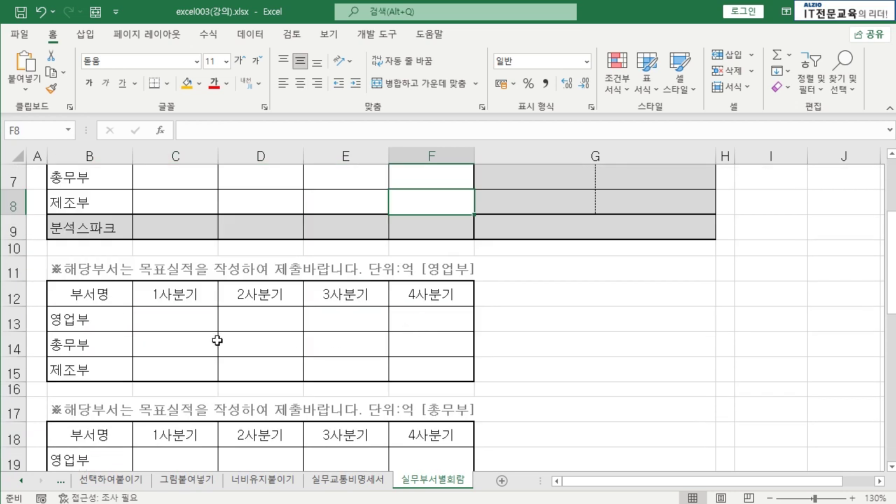
Enter the quarterly figures 10, 8, 12 and 15 in the 영업부 row of the [영업부] table, cells C13 to F13.
{"action": "left_click", "coordinate": [188, 321]}
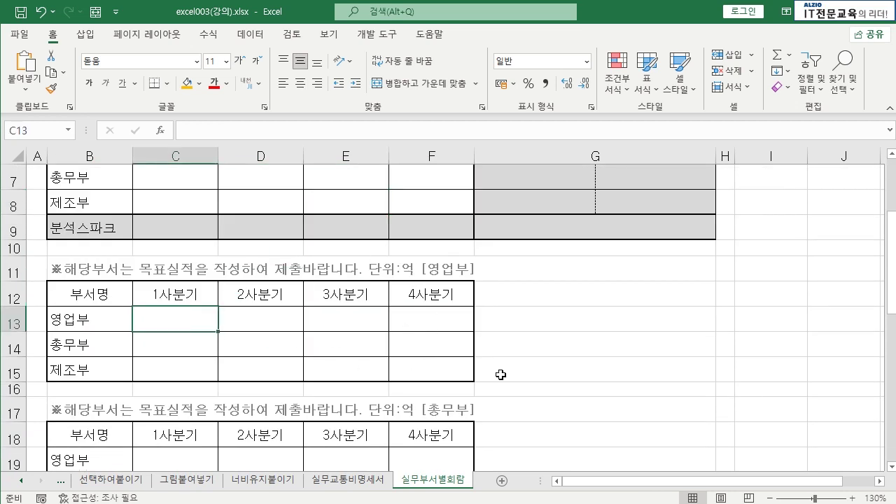
{"action": "type", "text": "10"}
{"action": "key", "text": "Tab"}
{"action": "type", "text": "8"}
{"action": "key", "text": "Tab"}
{"action": "type", "text": "12"}
{"action": "key", "text": "Tab"}
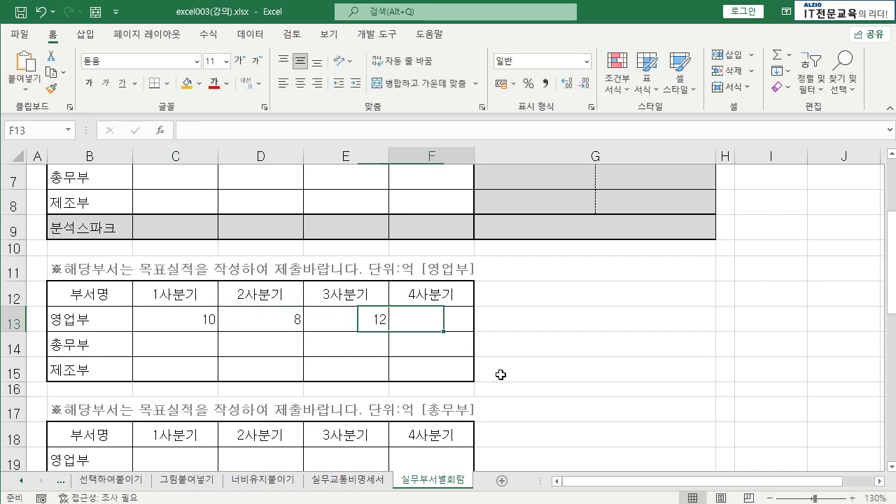
{"action": "type", "text": "15"}
{"action": "key", "text": "Return"}
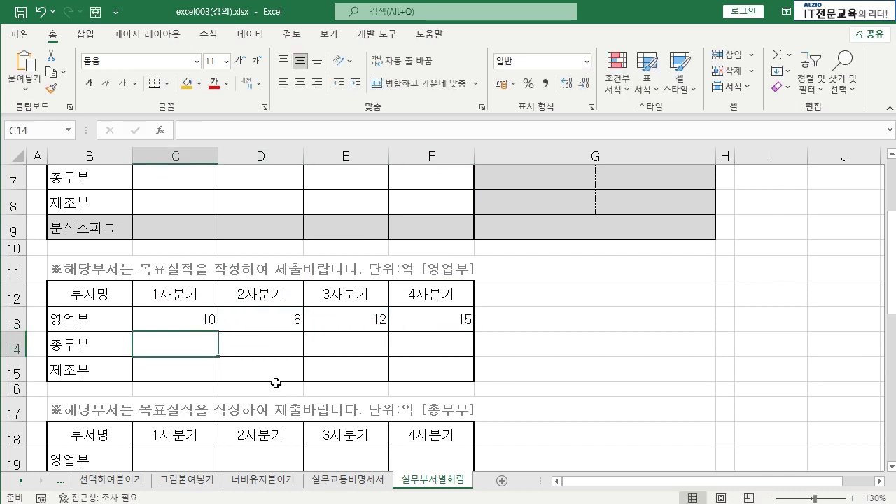
Check the blank rows in the [영업부] table and in the [총무부] and [제조부] tables below it.
{"action": "left_click_drag", "start_coordinate": [90, 341], "coordinate": [324, 369]}
{"action": "scroll", "coordinate": [229, 368], "scroll_direction": "down", "scroll_amount": 3}
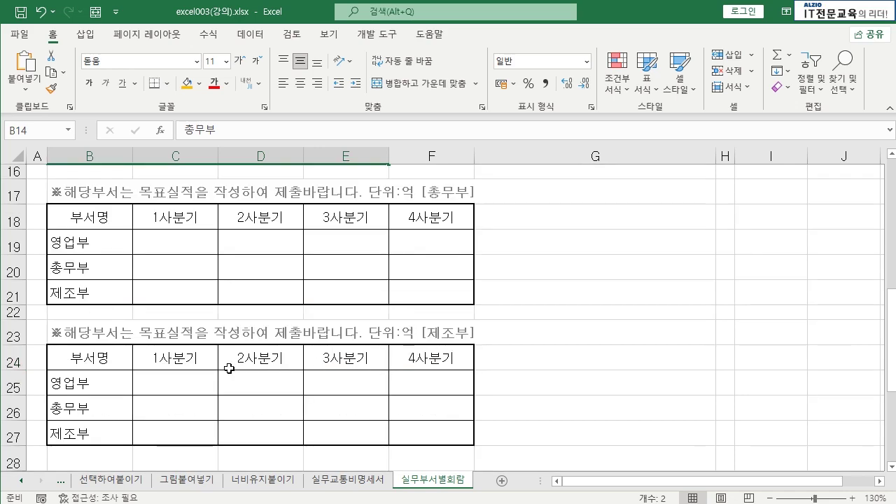
{"action": "left_click", "coordinate": [159, 403]}
{"action": "scroll", "coordinate": [508, 376], "scroll_direction": "down", "scroll_amount": 1}
{"action": "left_click", "coordinate": [214, 377]}
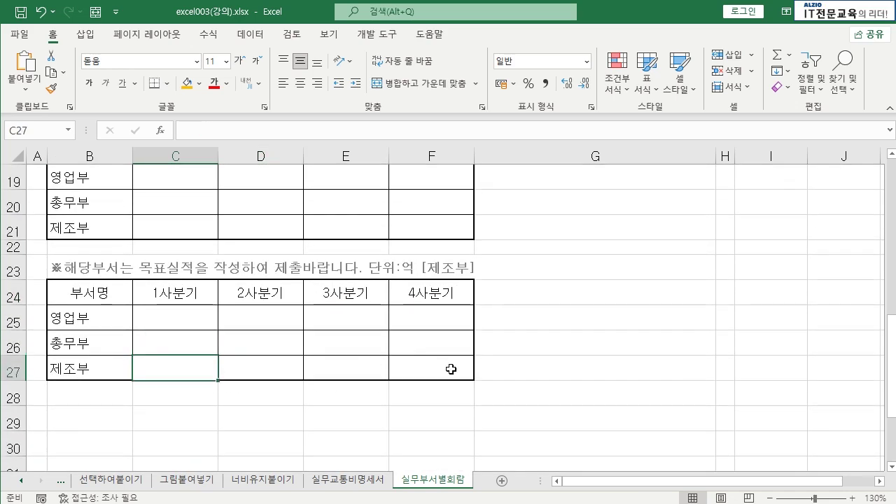
{"action": "scroll", "coordinate": [420, 371], "scroll_direction": "up", "scroll_amount": 2}
Enter the quarterly figures 8, 6, 10 and 12 in the 총무부 row of the [총무부] table, cells C20 to F20.
{"action": "left_click", "coordinate": [172, 340]}
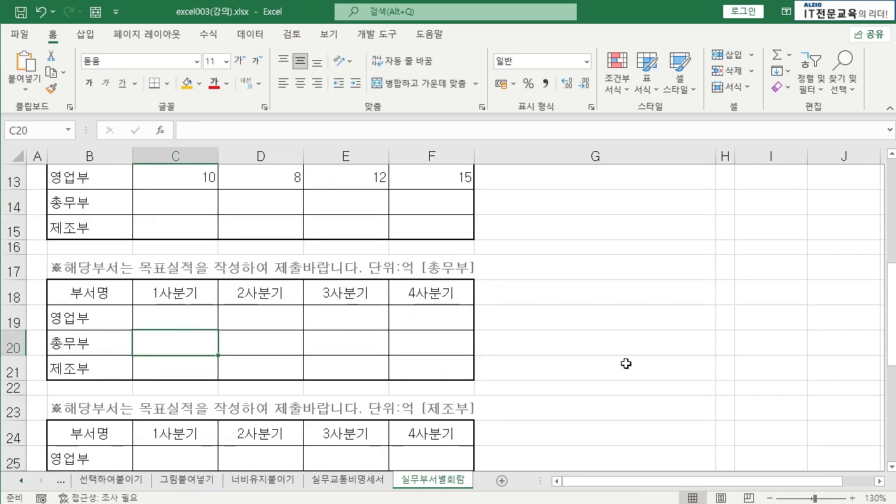
{"action": "type", "text": "8"}
{"action": "key", "text": "Tab"}
{"action": "type", "text": "6"}
{"action": "key", "text": "Tab"}
{"action": "type", "text": "10"}
{"action": "key", "text": "Tab"}
{"action": "type", "text": "12"}
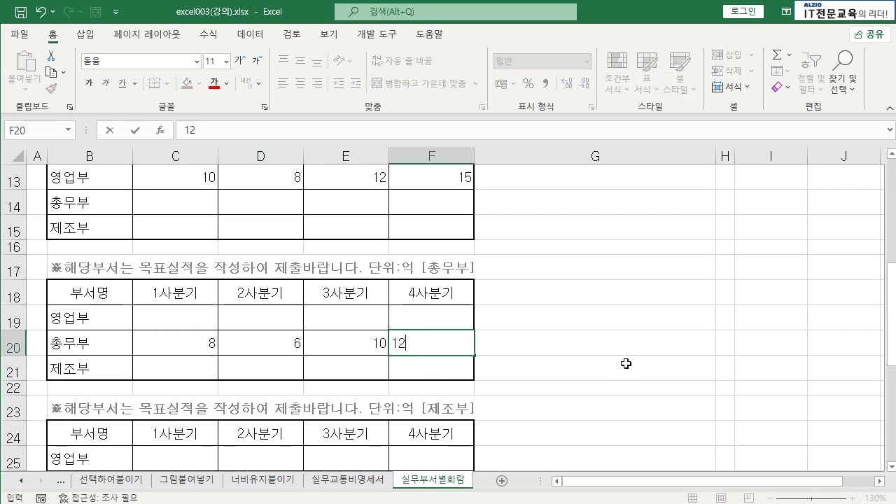
{"action": "key", "text": "Return"}
Enter the quarterly figures 12, 14, 6 and 8 in the 제조부 row of the [제조부] table, cells C27 to F27.
{"action": "scroll", "coordinate": [554, 364], "scroll_direction": "down", "scroll_amount": 1}
{"action": "left_click", "coordinate": [183, 430]}
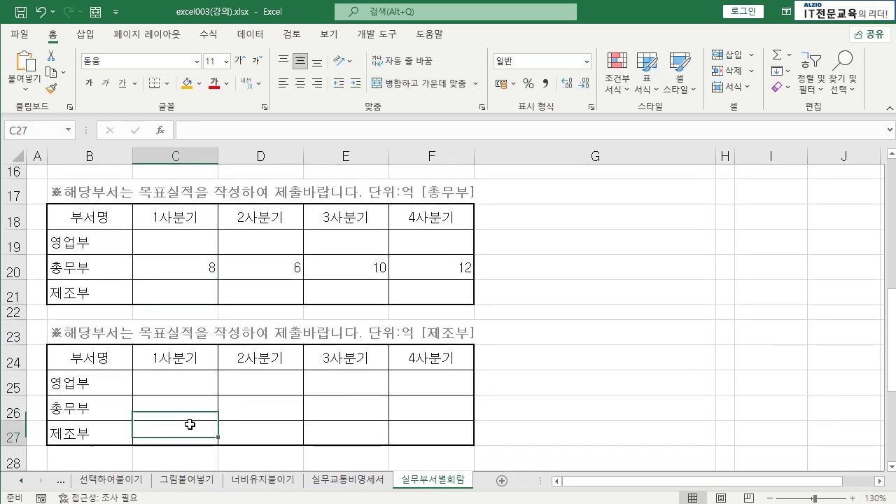
{"action": "type", "text": "12"}
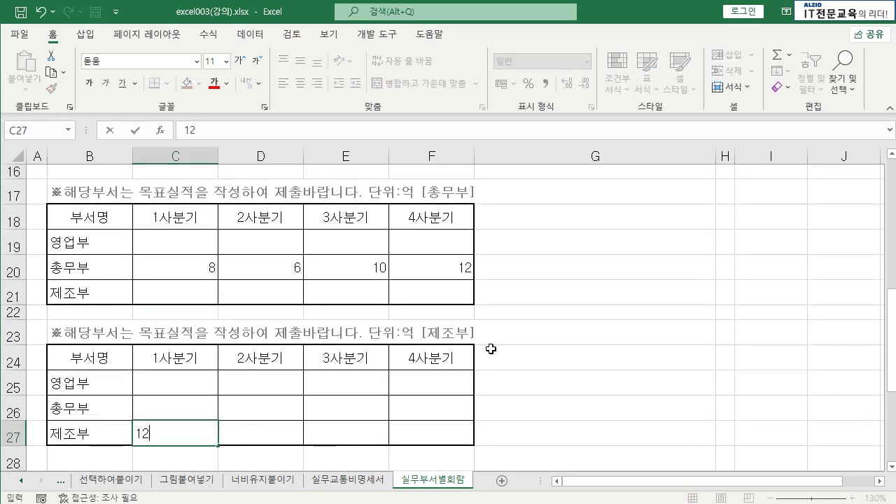
{"action": "key", "text": "Tab"}
{"action": "type", "text": "14"}
{"action": "key", "text": "Tab"}
{"action": "type", "text": "6"}
{"action": "key", "text": "Tab"}
{"action": "type", "text": "8"}
{"action": "key", "text": "Tab"}
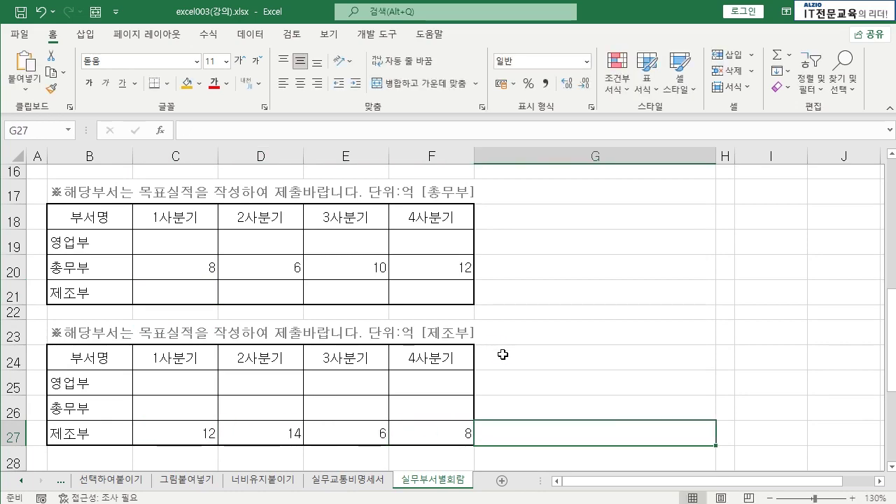
Copy the [영업부] table, cells B12 to F15, and paste it as links into cells B5 to F8 of the 총괄 table.
{"action": "scroll", "coordinate": [460, 322], "scroll_direction": "up", "scroll_amount": 5}
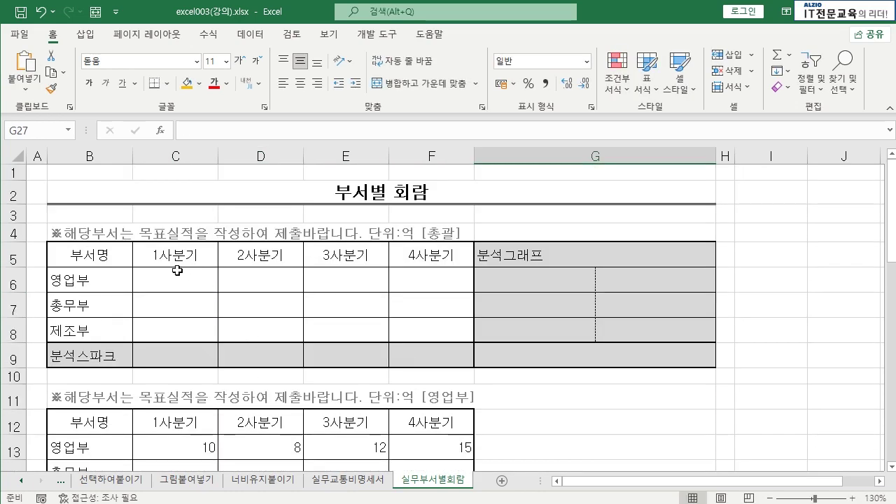
{"action": "left_click_drag", "start_coordinate": [99, 255], "coordinate": [429, 324]}
{"action": "left_click", "coordinate": [430, 324]}
{"action": "scroll", "coordinate": [429, 324], "scroll_direction": "down", "scroll_amount": 2}
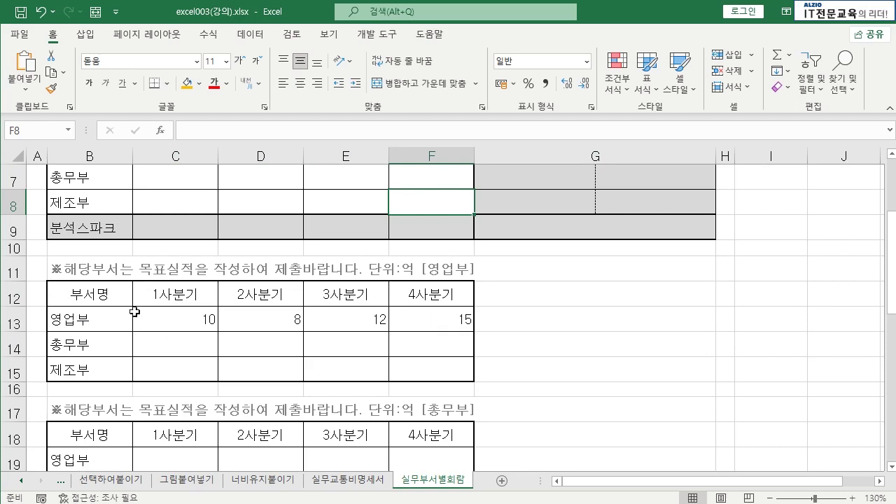
{"action": "left_click_drag", "start_coordinate": [103, 295], "coordinate": [413, 376]}
{"action": "key", "text": "ctrl+c"}
{"action": "scroll", "coordinate": [436, 362], "scroll_direction": "up", "scroll_amount": 2}
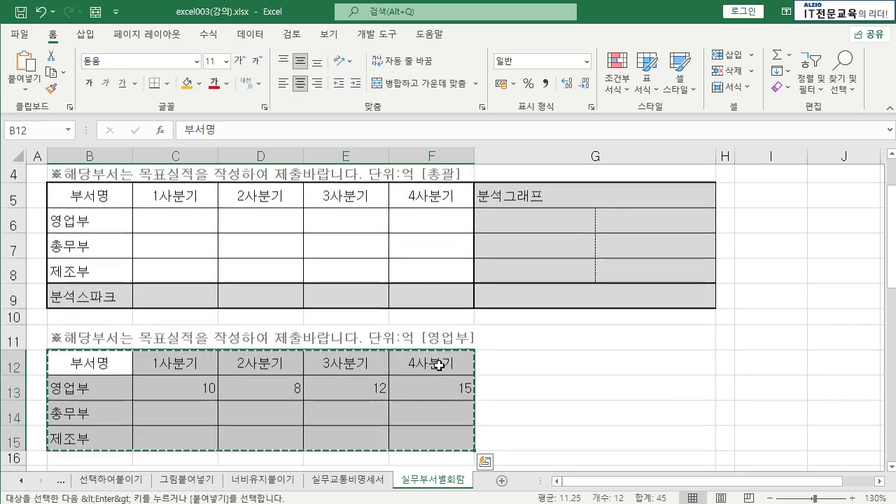
{"action": "left_click_drag", "start_coordinate": [101, 267], "coordinate": [402, 334]}
{"action": "key", "text": "ctrl+v"}
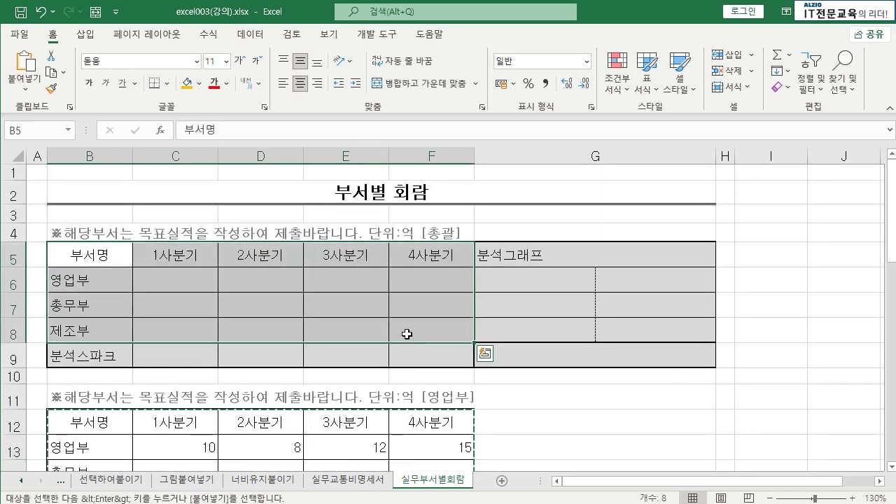
{"action": "key", "text": "ctrl+alt+v"}
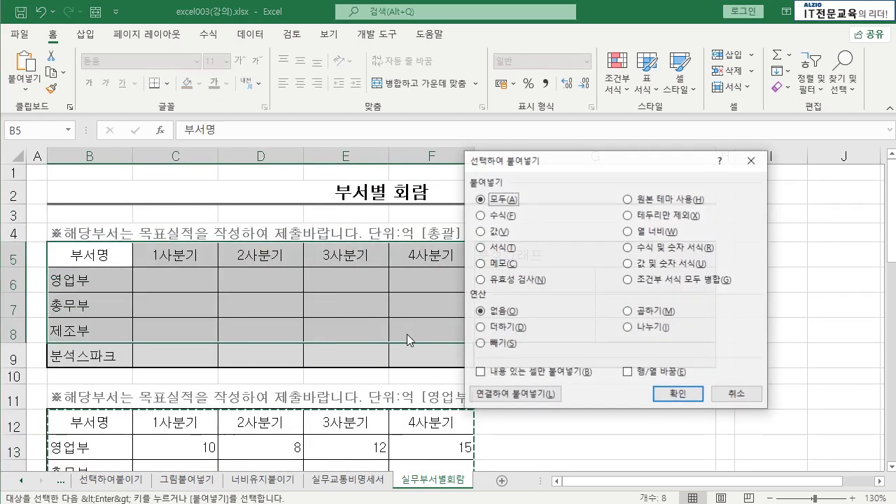
{"action": "left_click", "coordinate": [511, 372]}
{"action": "left_click", "coordinate": [672, 395]}
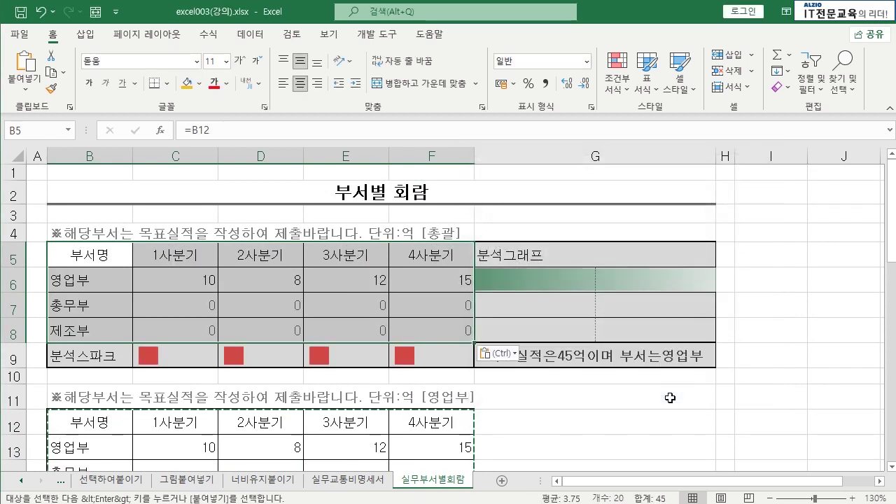
{"action": "left_click", "coordinate": [154, 288]}
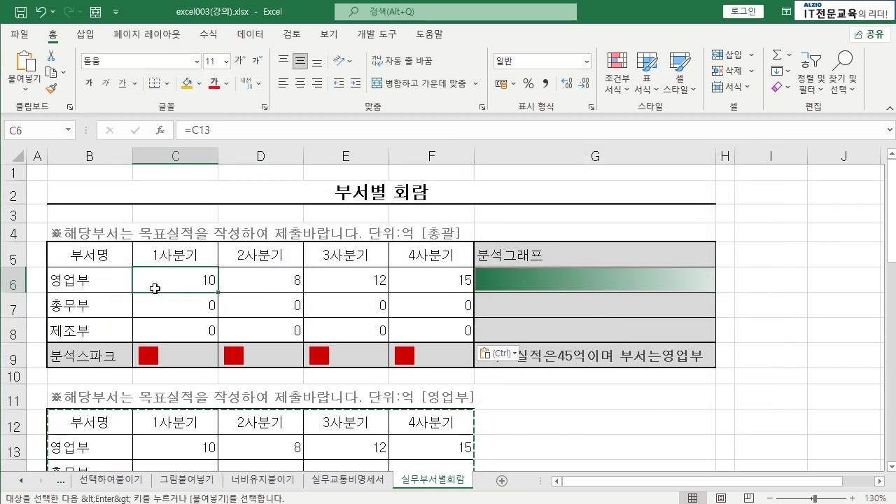
{"action": "key", "text": "Escape"}
{"action": "left_click", "coordinate": [341, 301]}
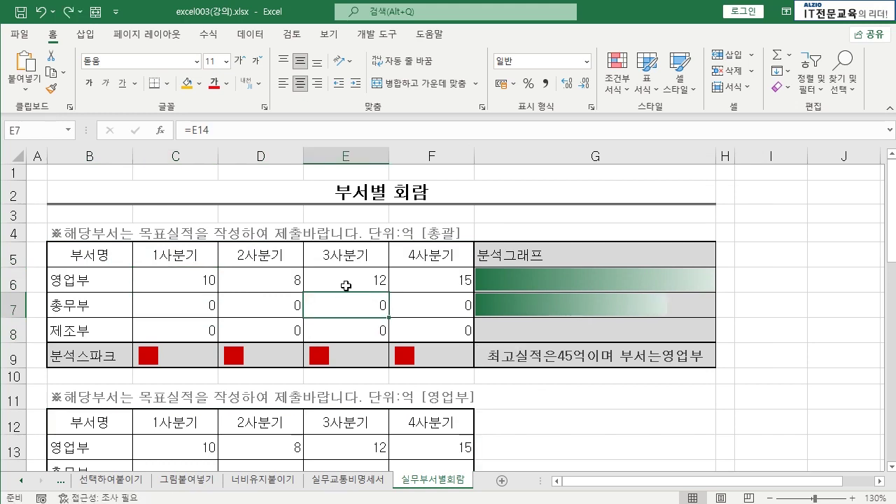
Copy the [총무부] table, cells B18 to F21, and paste it over B5 to F8 of the 총괄 table, skipping blank cells.
{"action": "scroll", "coordinate": [346, 285], "scroll_direction": "down", "scroll_amount": 3}
{"action": "left_click_drag", "start_coordinate": [116, 358], "coordinate": [459, 436]}
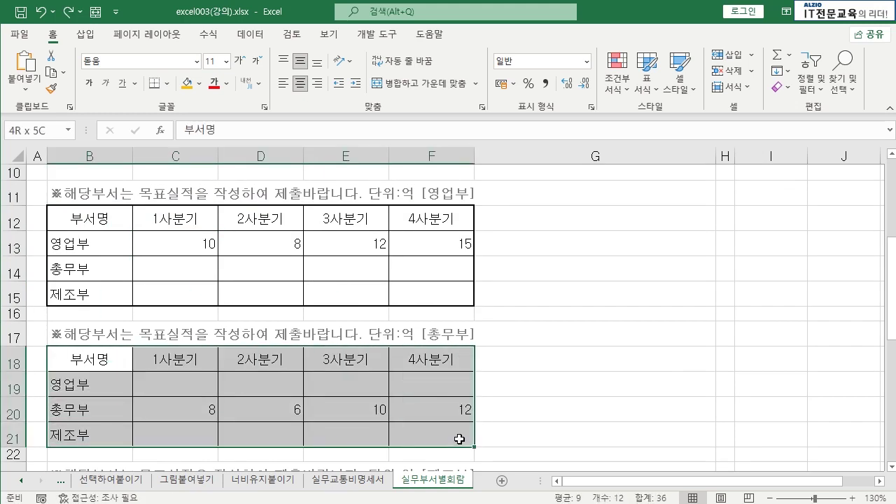
{"action": "key", "text": "ctrl+c"}
{"action": "scroll", "coordinate": [336, 333], "scroll_direction": "up", "scroll_amount": 3}
{"action": "left_click", "coordinate": [126, 260]}
{"action": "left_click_drag", "start_coordinate": [150, 265], "coordinate": [469, 338]}
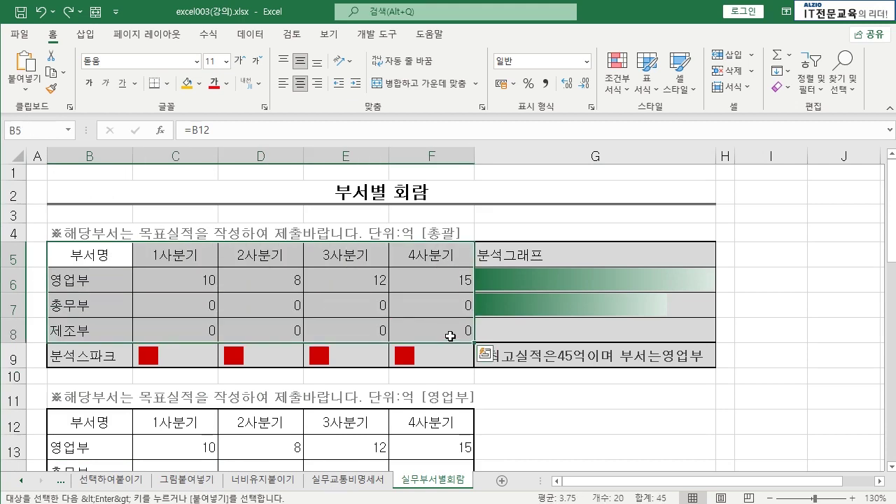
{"action": "key", "text": "ctrl+alt+v"}
{"action": "left_click", "coordinate": [520, 374]}
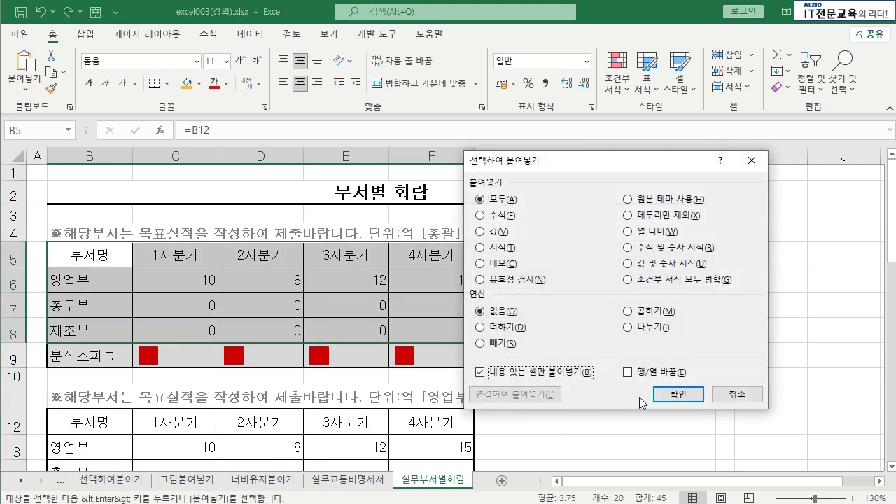
{"action": "left_click", "coordinate": [675, 400]}
Copy the [제조부] table, cells B24 to F27, and paste it over B5 to F8 of the 총괄 table, skipping blank cells.
{"action": "scroll", "coordinate": [308, 315], "scroll_direction": "down", "scroll_amount": 6}
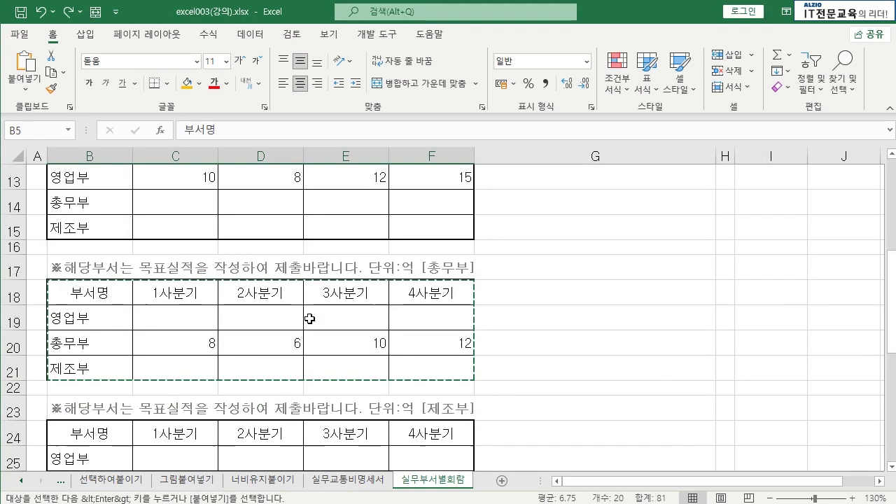
{"action": "left_click_drag", "start_coordinate": [70, 291], "coordinate": [421, 373]}
{"action": "scroll", "coordinate": [414, 362], "scroll_direction": "up", "scroll_amount": 6}
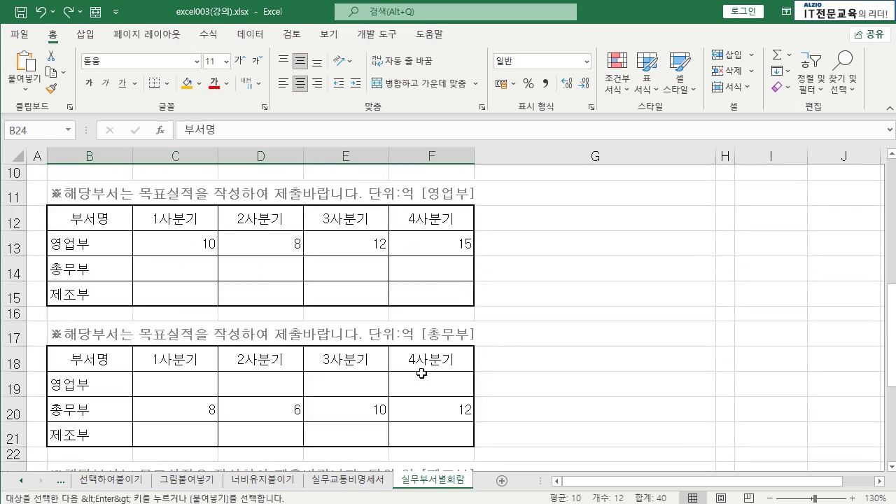
{"action": "left_click_drag", "start_coordinate": [77, 254], "coordinate": [461, 323]}
{"action": "key", "text": "ctrl+alt+v"}
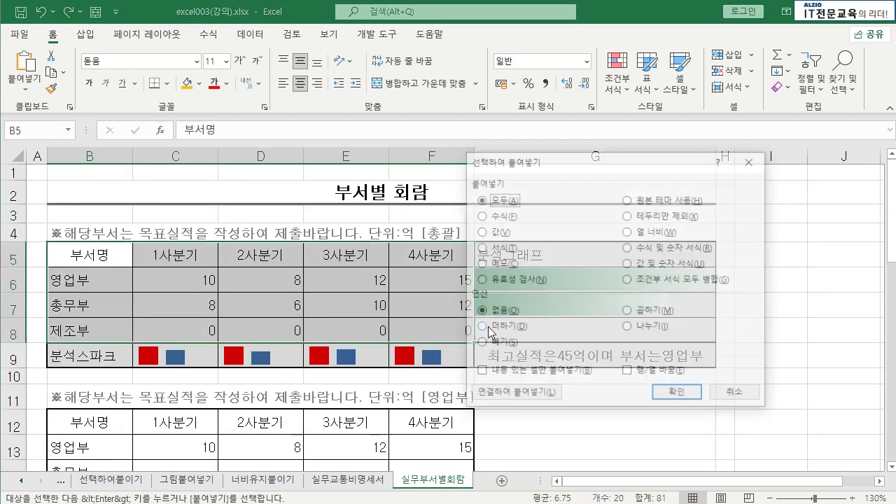
{"action": "left_click", "coordinate": [492, 371]}
{"action": "left_click", "coordinate": [675, 401]}
{"action": "left_click", "coordinate": [532, 413]}
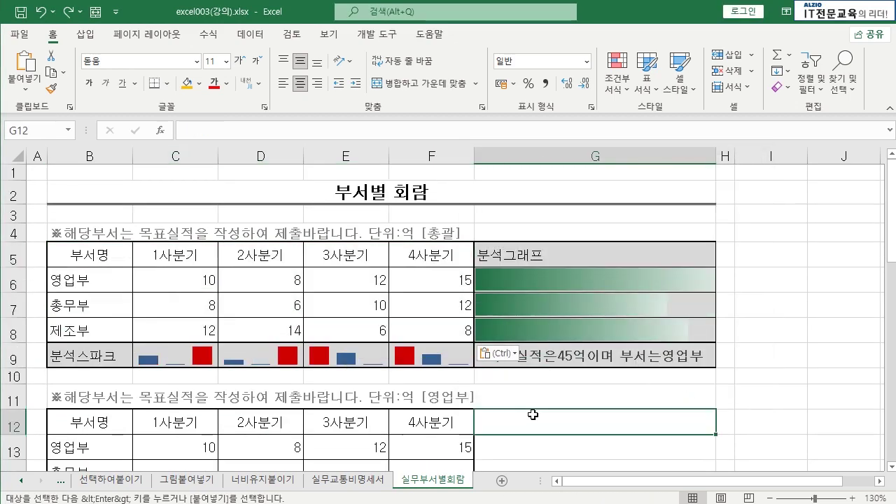
Check the merged figures in the 총괄 table, its 분석그래프 bars and the best-performance formula in G9.
{"action": "left_click", "coordinate": [410, 333]}
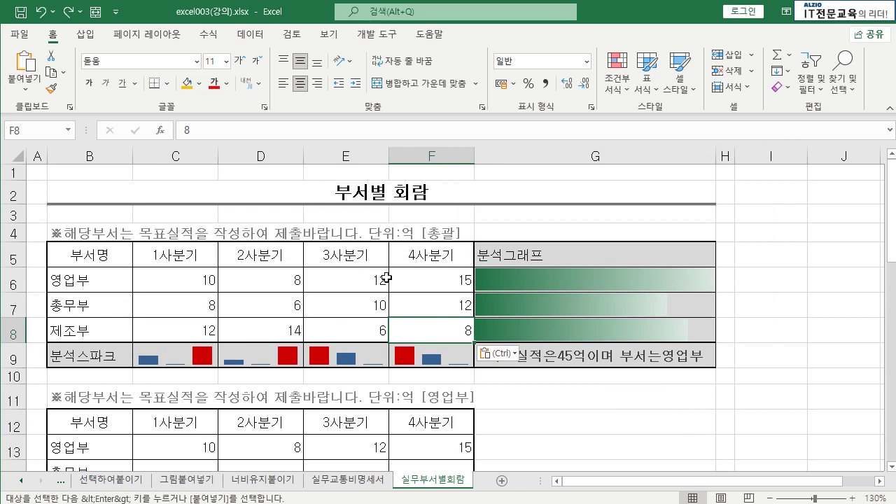
{"action": "left_click", "coordinate": [505, 421]}
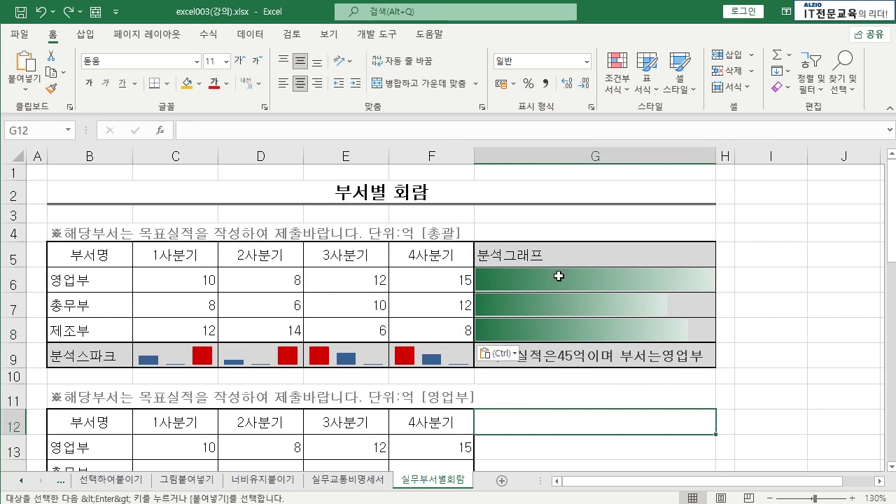
{"action": "left_click", "coordinate": [585, 366]}
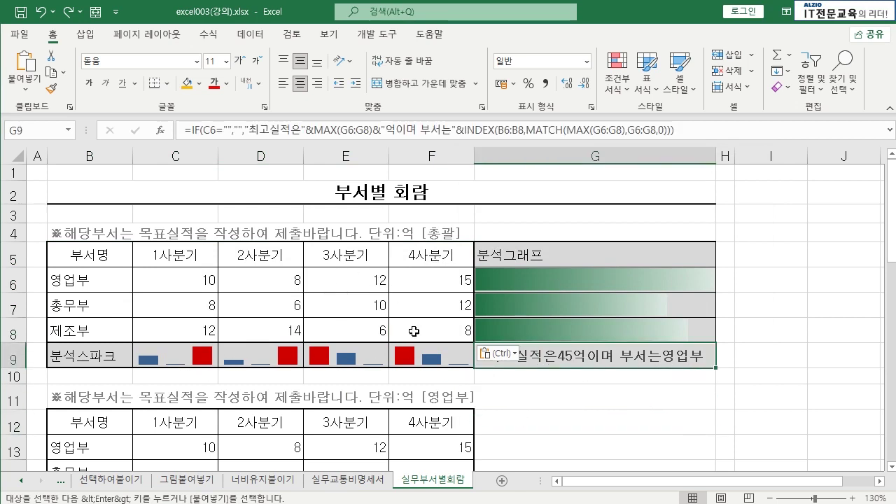
{"action": "left_click", "coordinate": [529, 438]}
{"action": "left_click", "coordinate": [535, 418]}
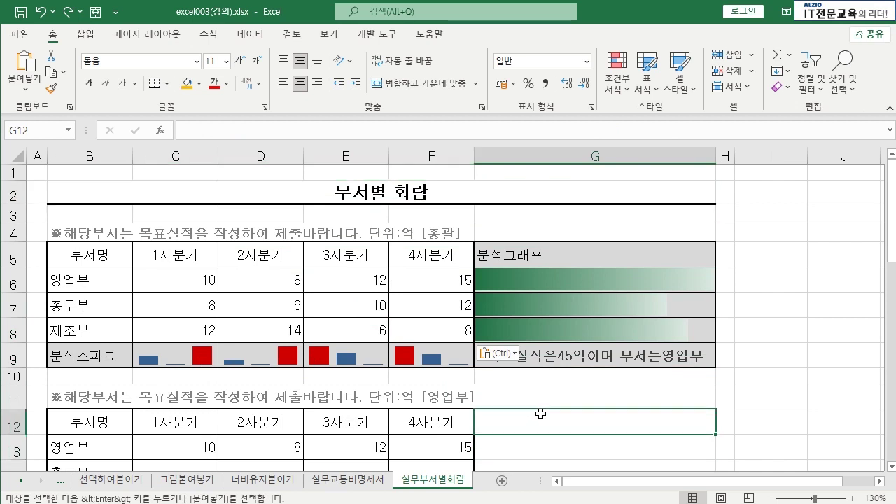